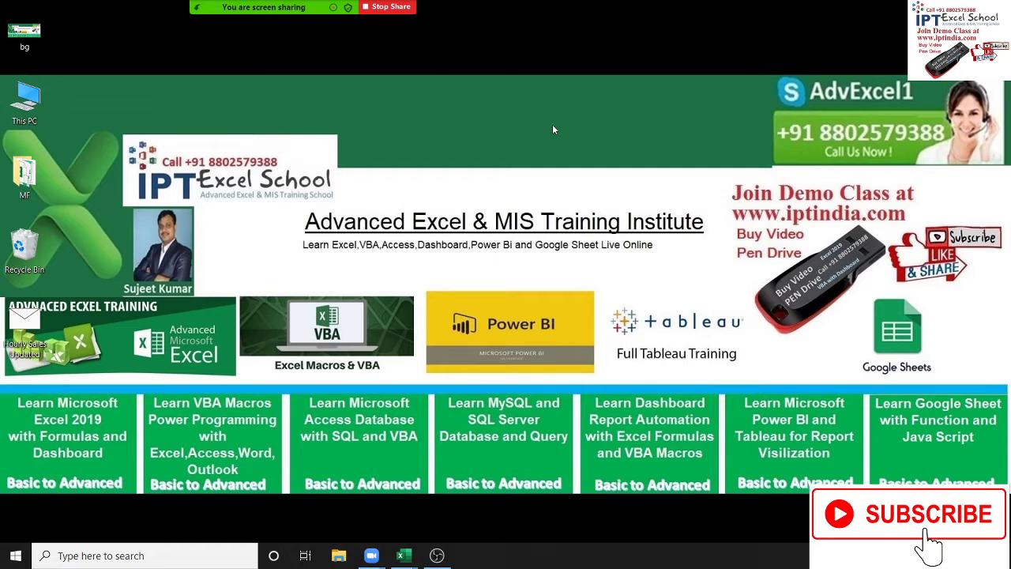
- Bring up taskbar previews of the open Excel workbooks Book1, Book4 and Data
mouse_move(301, 8)
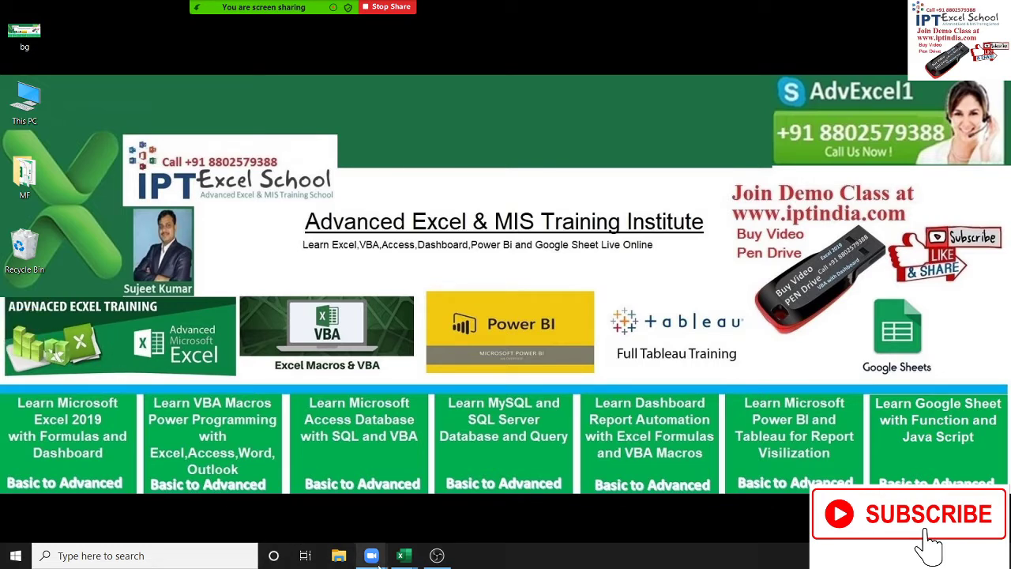
- Switch to the Data workbook and move through the Delhi sheet's monthly columns to empty cell H1
mouse_move(404, 556)
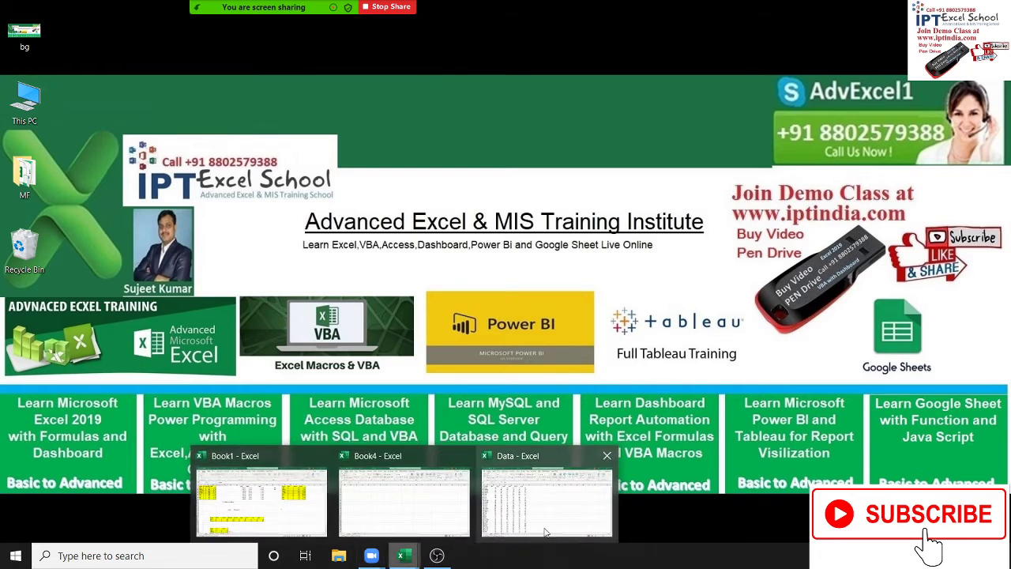
left_click(407, 528)
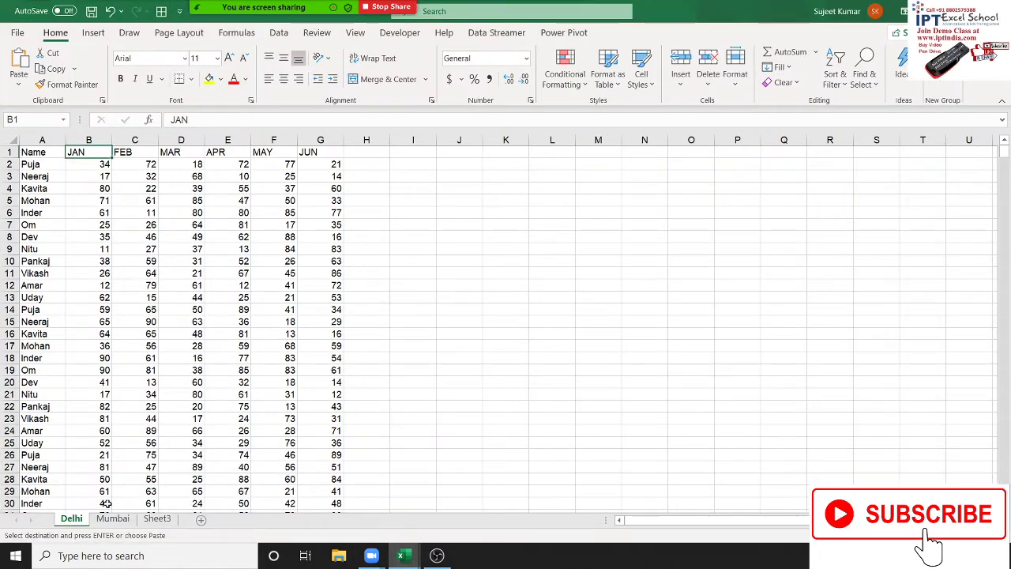
left_click(106, 503)
left_click(108, 511)
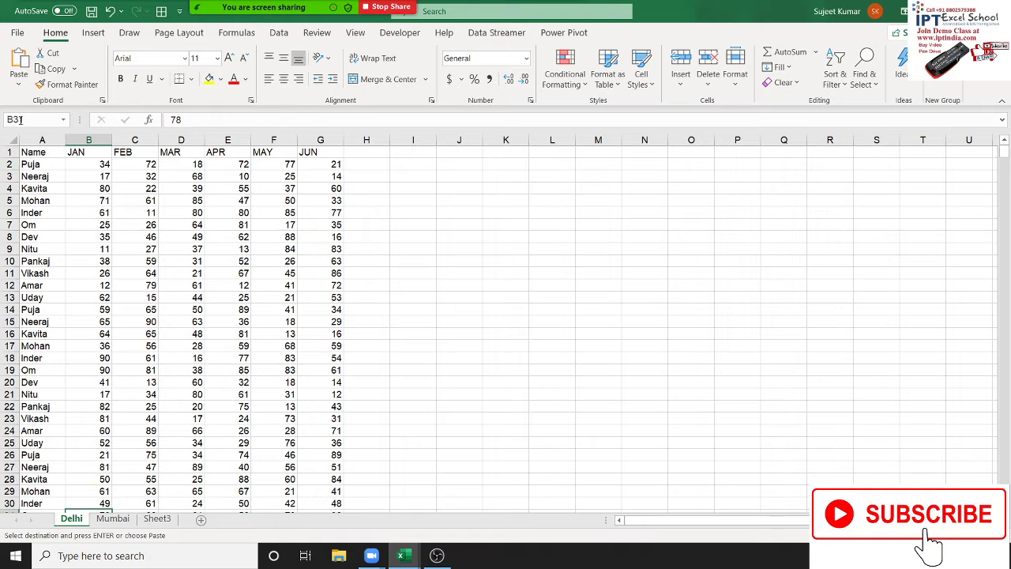
left_click(101, 190)
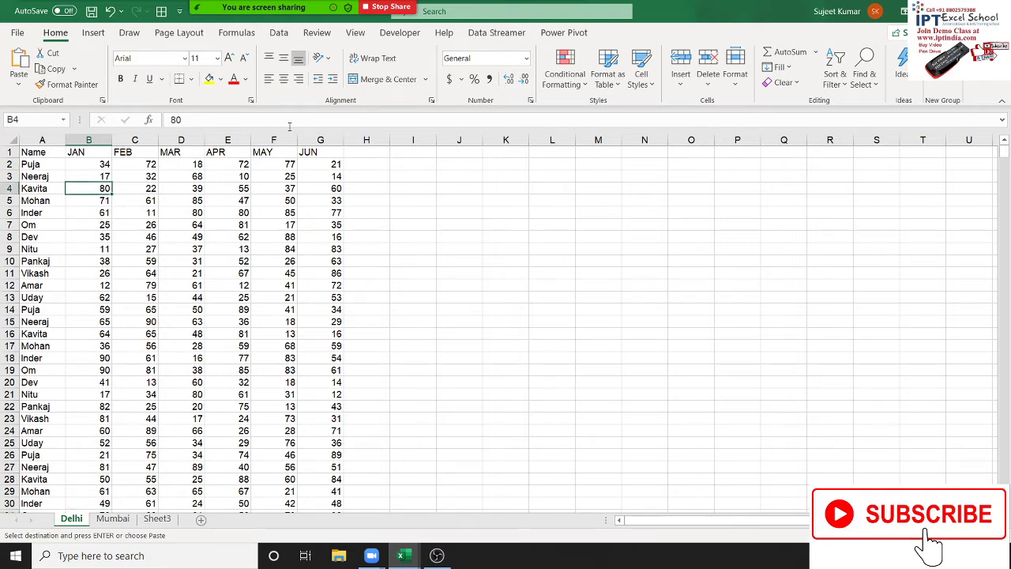
left_click(325, 155)
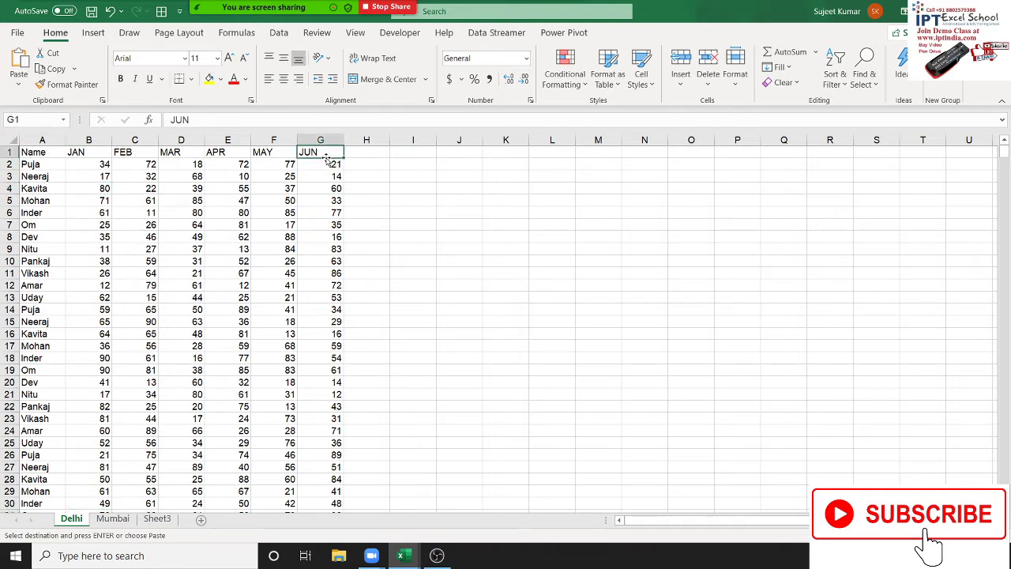
left_click(358, 158)
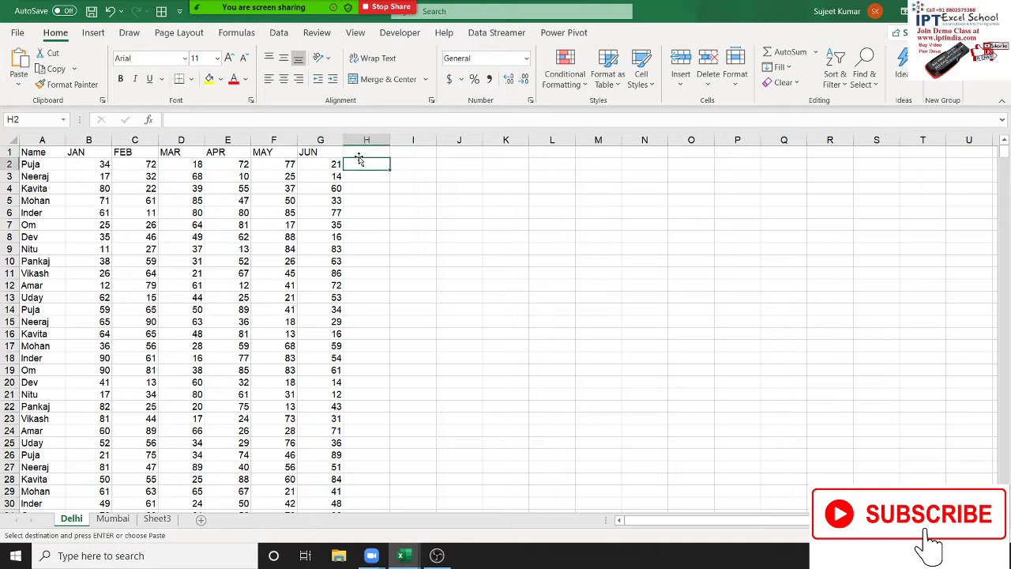
- Add a 'Date' header in H1 and fill daily dates from 1-Jan down the column
type("NAme")
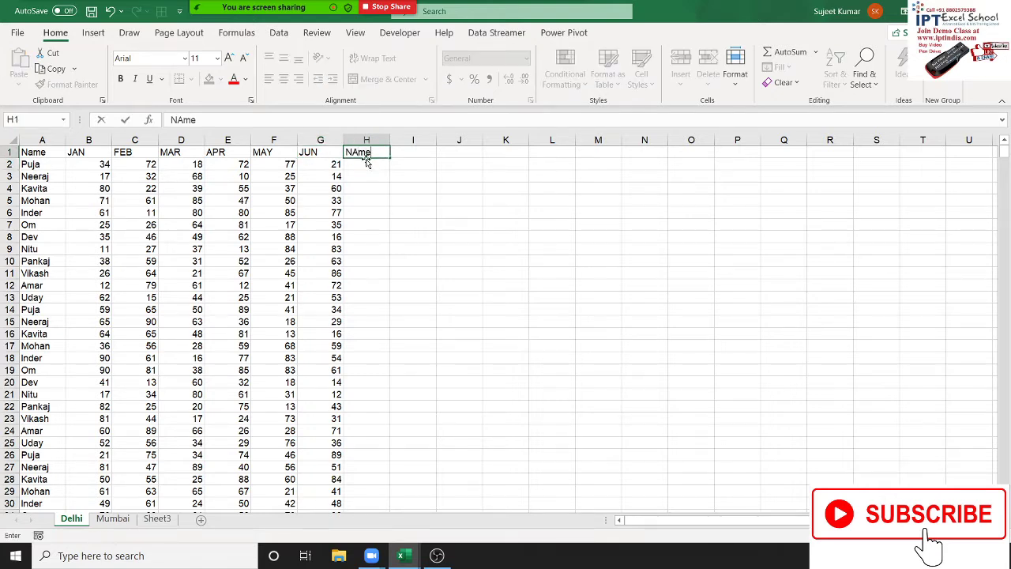
key("Escape")
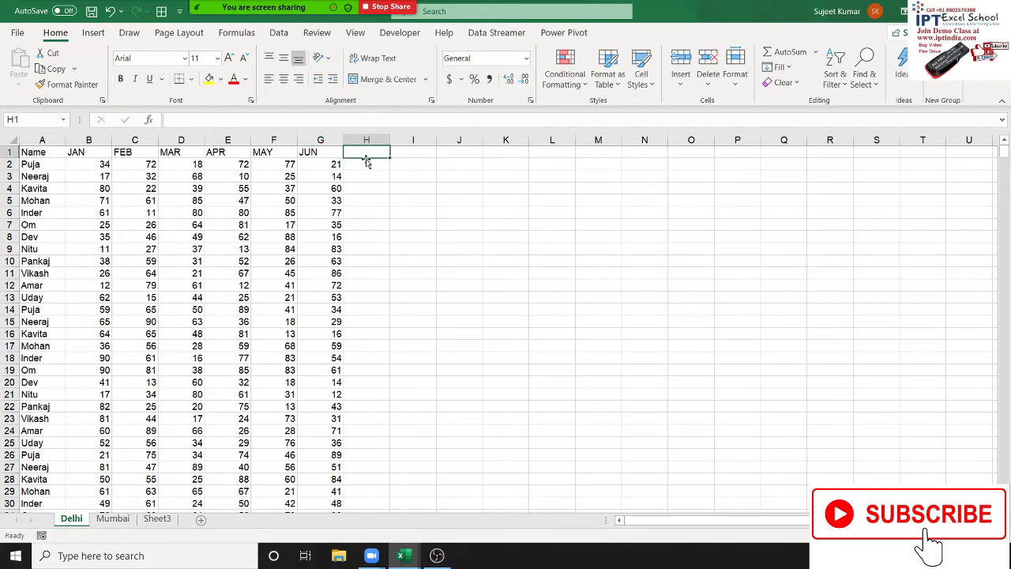
type("Date")
key("Return")
type("1/1")
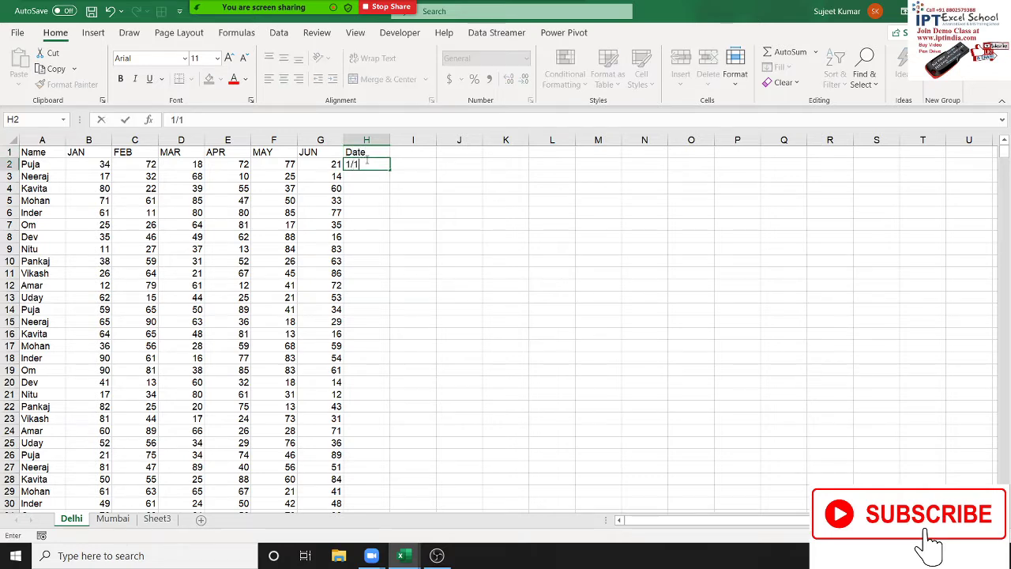
key("Return")
left_click(368, 164)
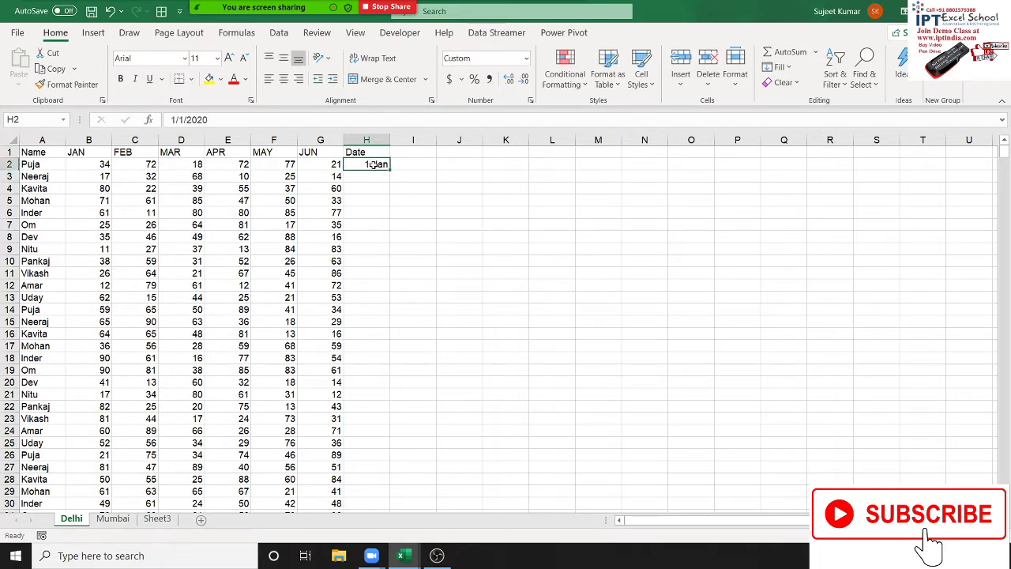
double_click(393, 167)
left_click(24, 152)
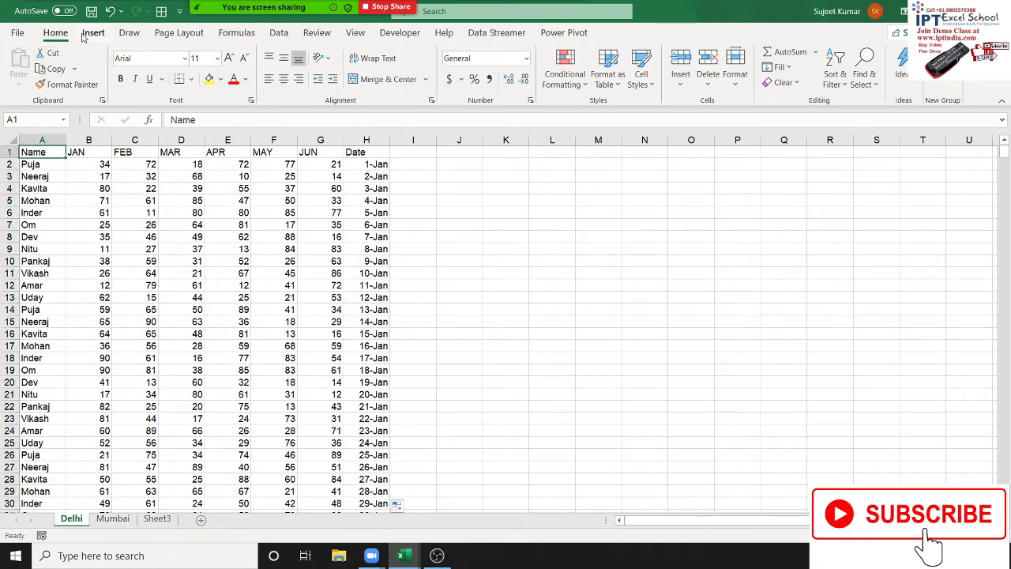
key("alt+n")
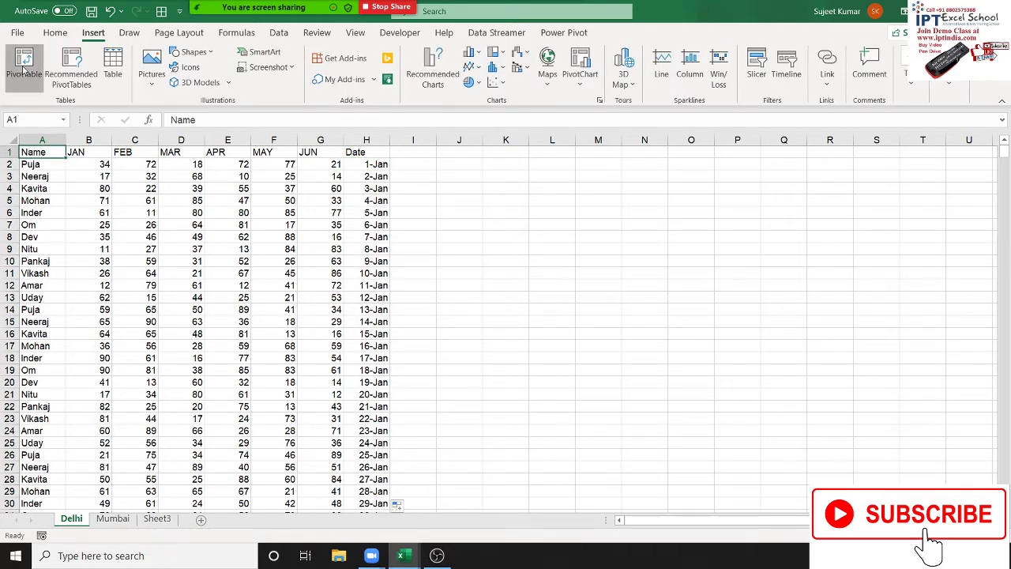
- Create a PivotTable on a new sheet with Name in Rows and Sum of JAN in Values
left_click(24, 63)
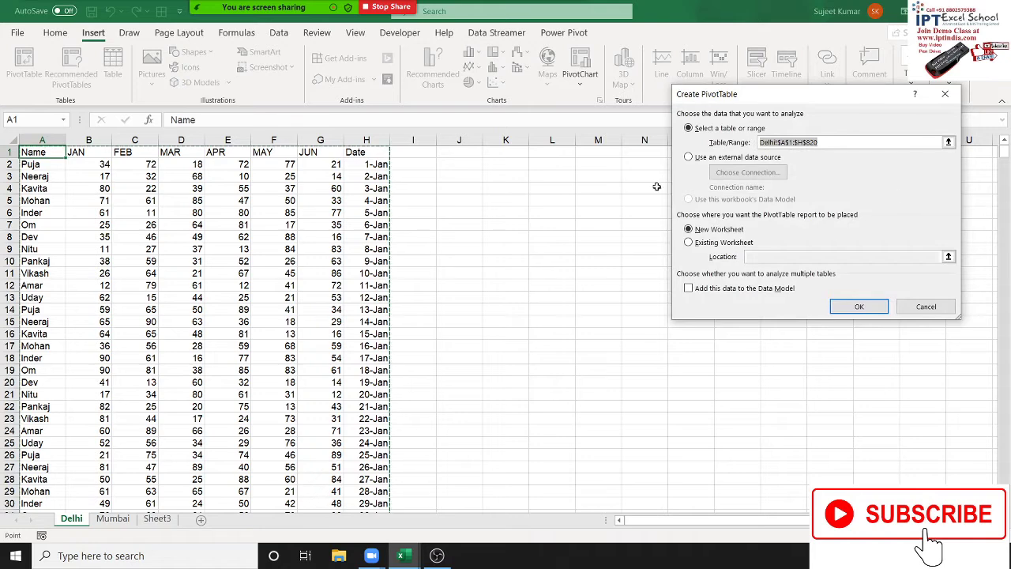
left_click(860, 307)
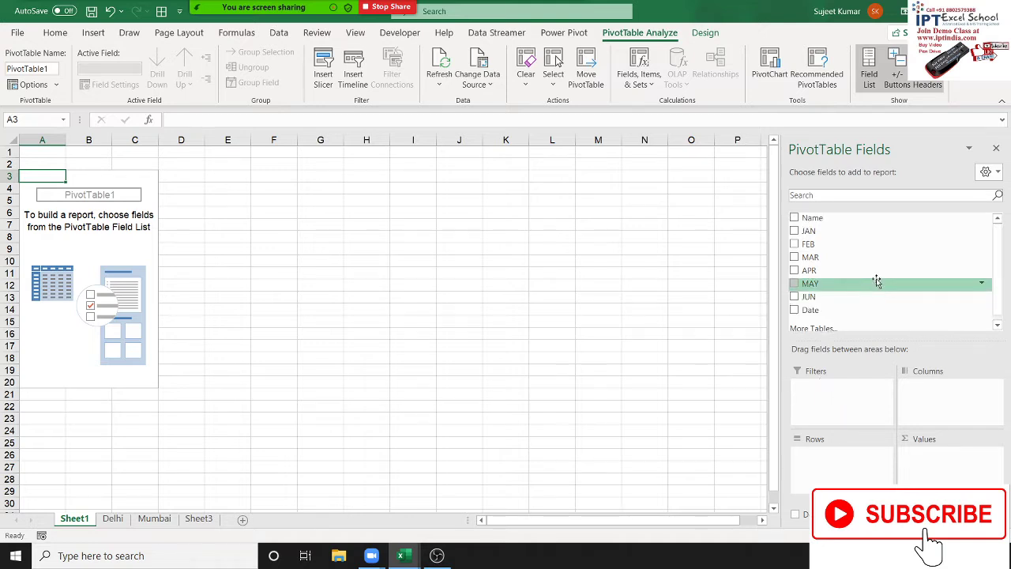
mouse_move(869, 218)
left_mouse_down()
mouse_move(907, 346)
mouse_move(850, 466)
left_mouse_up()
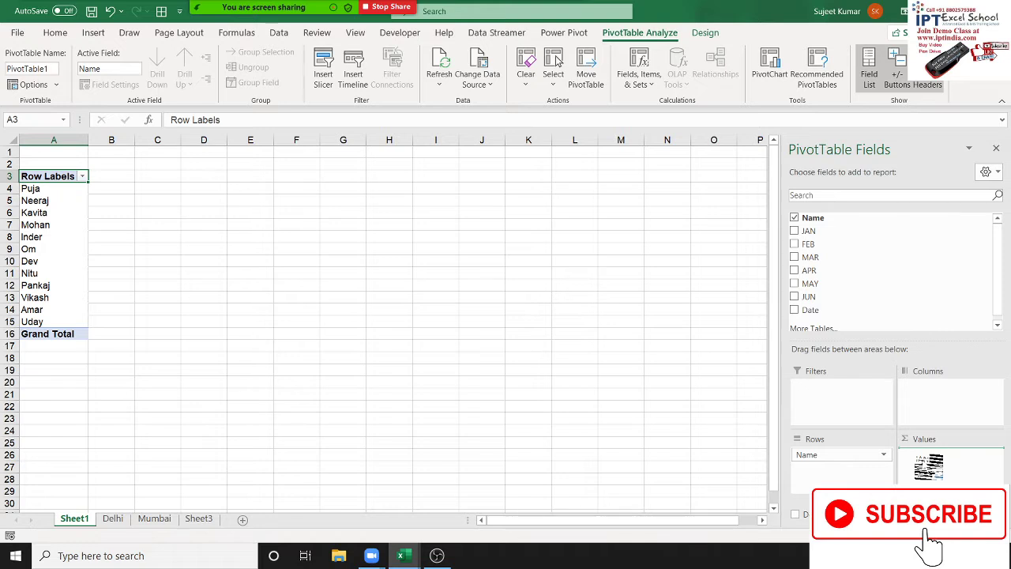
left_click_drag(903, 408, 924, 462)
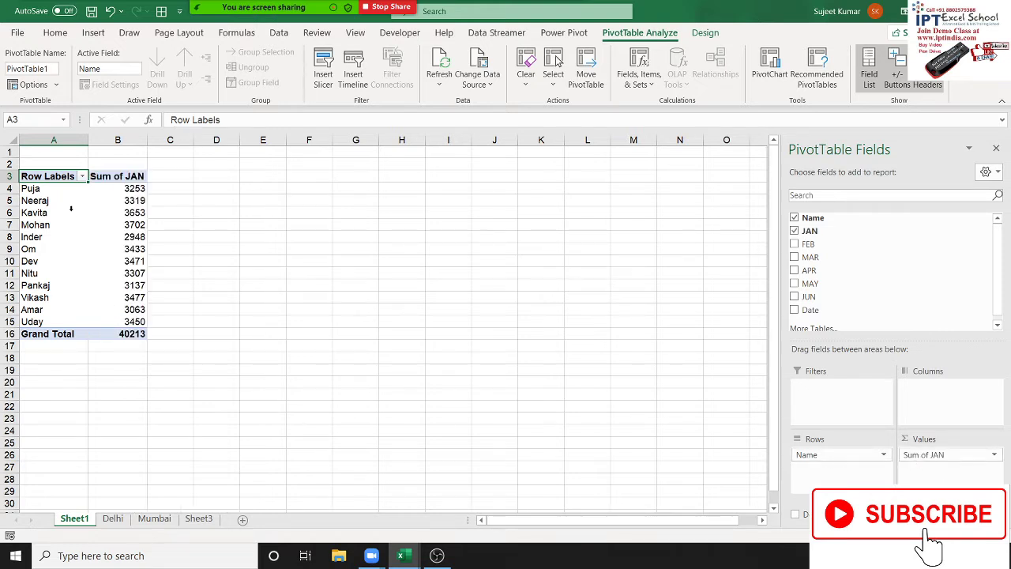
- Compare the Delhi sheet's names in A5:A25 with the names listed in the pivot
left_click(113, 518)
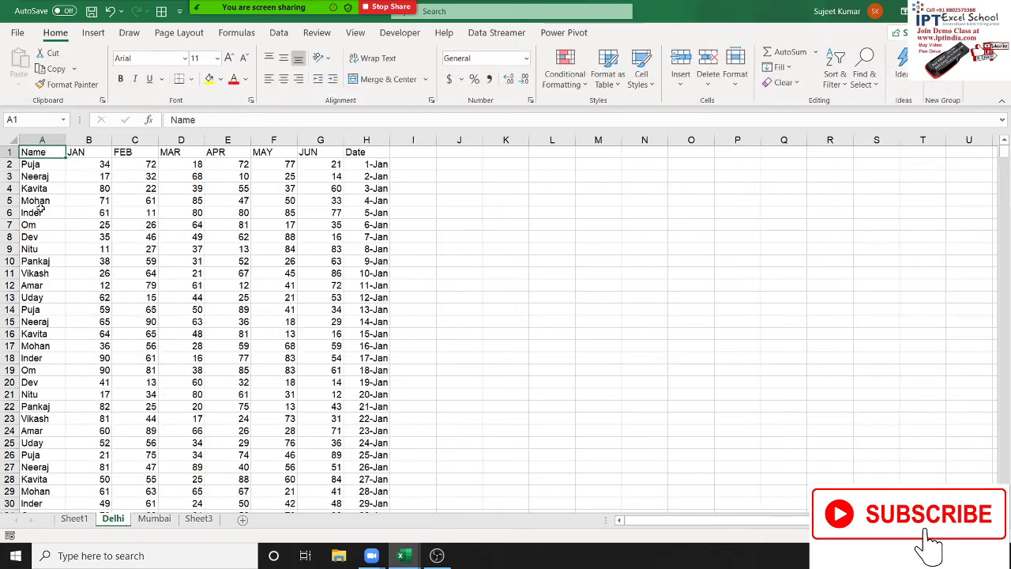
left_click_drag(36, 201, 48, 442)
left_click(74, 518)
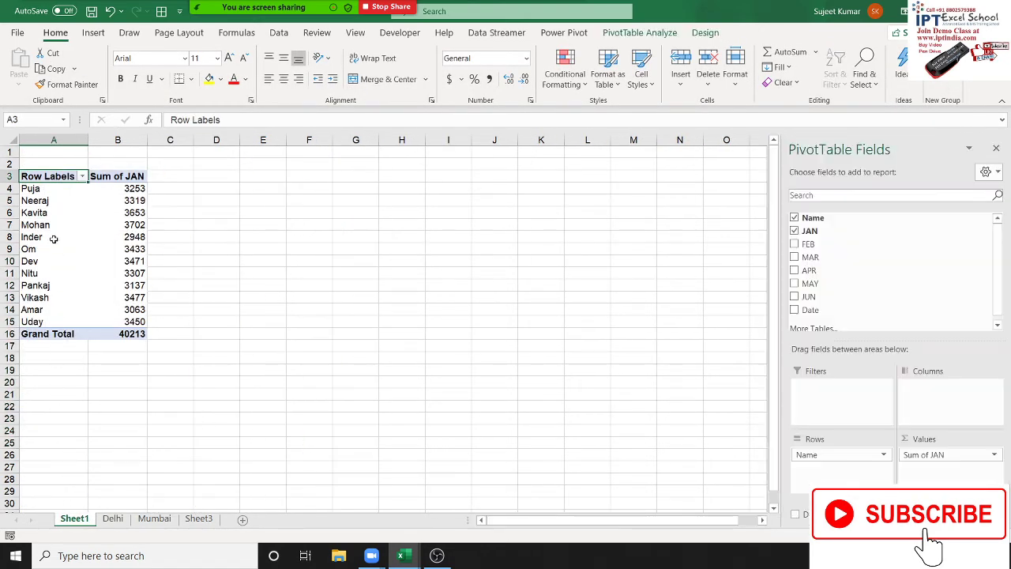
left_click_drag(49, 212, 52, 314)
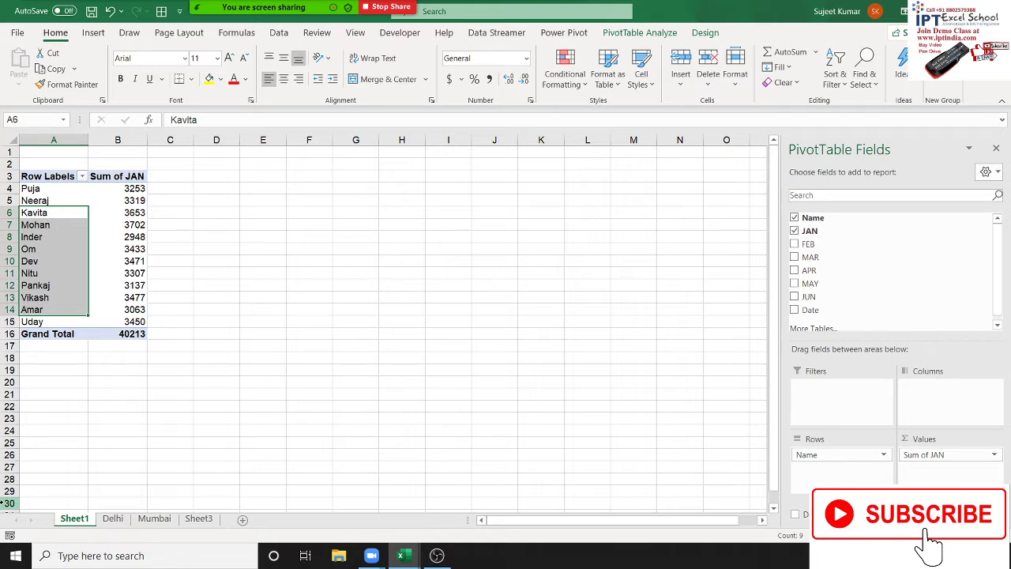
- Sort the pivot's JAN totals smallest to largest
left_click(208, 313)
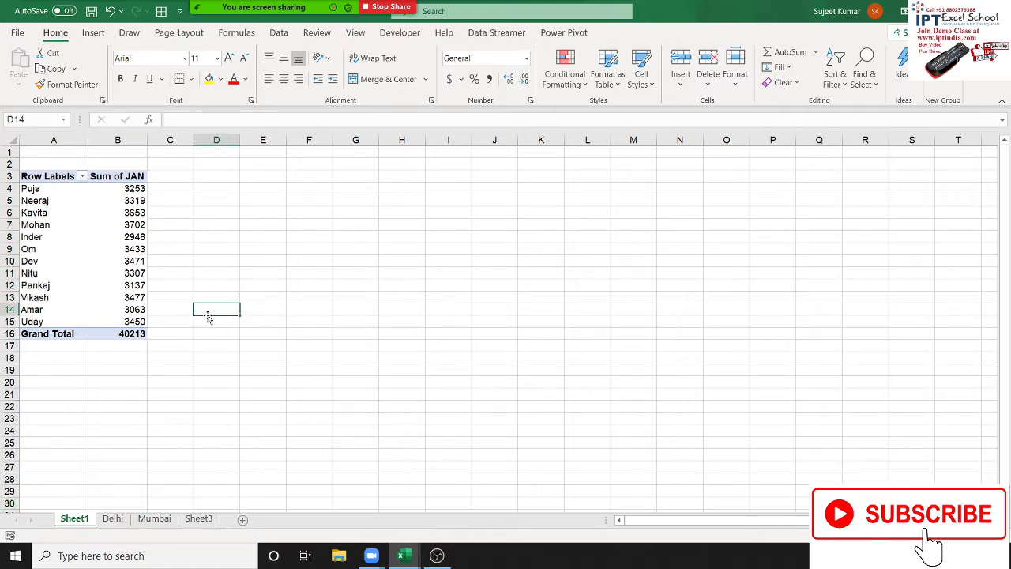
left_click(136, 210)
right_click(138, 210)
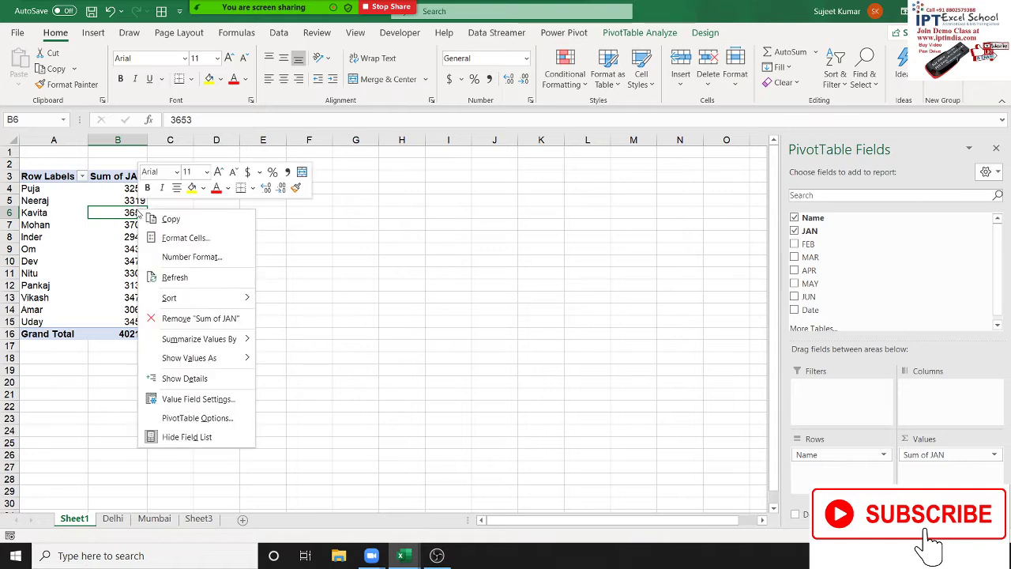
mouse_move(238, 298)
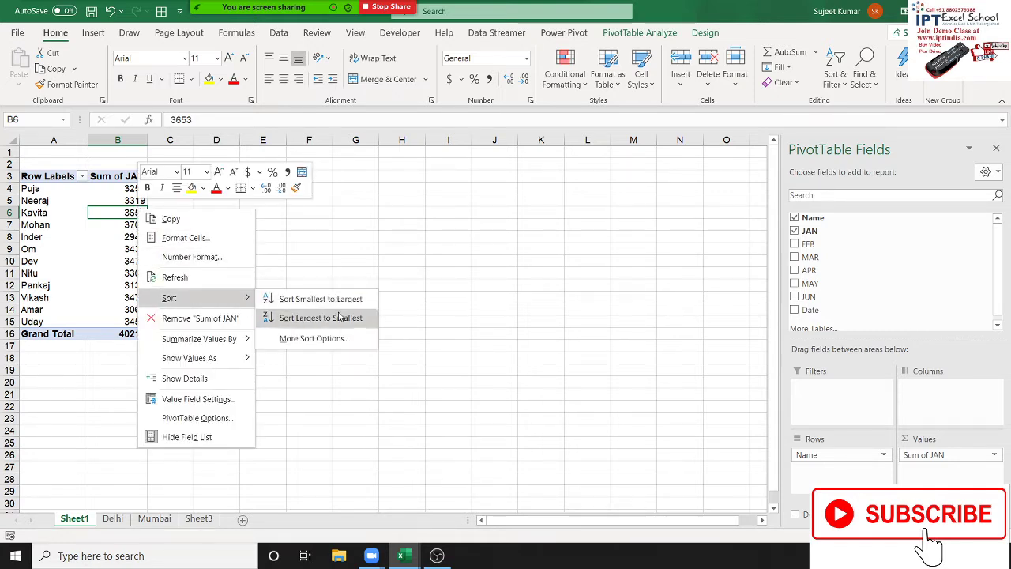
left_click(336, 301)
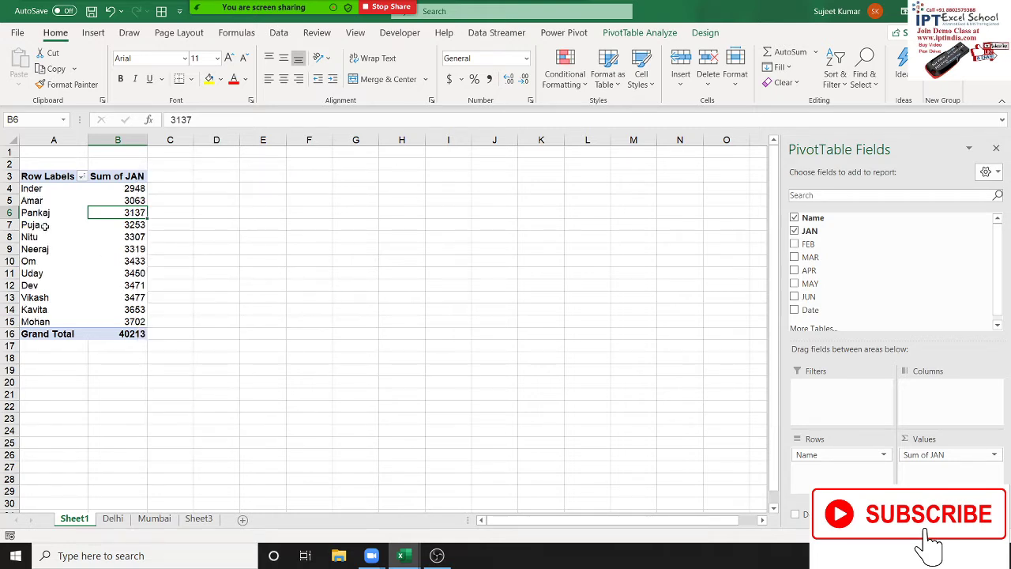
- Re-sort the pivot rows by name Z to A, then check the JAN totals in B5–B8
left_click(45, 227)
right_click(45, 227)
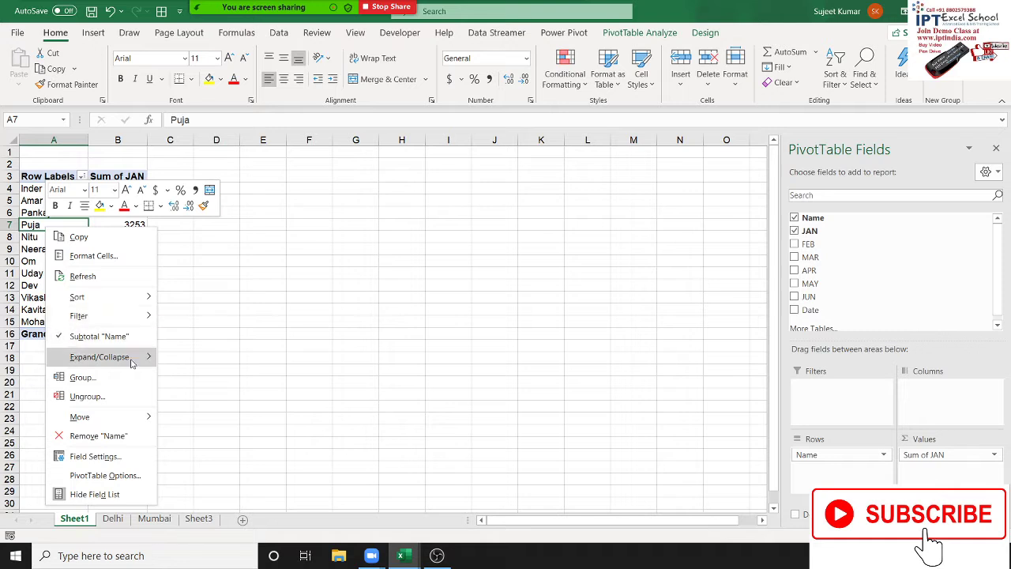
mouse_move(141, 297)
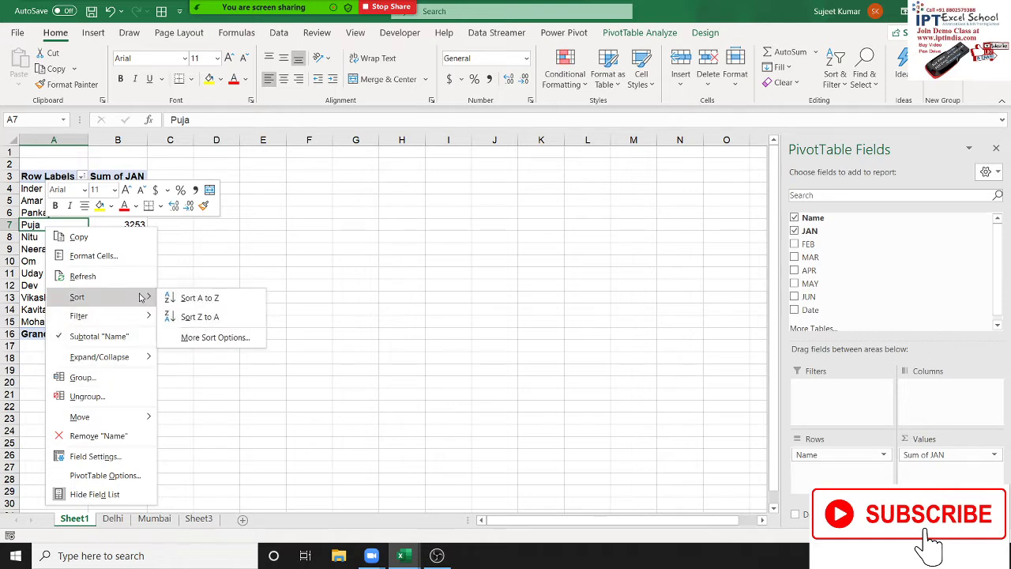
left_click(224, 318)
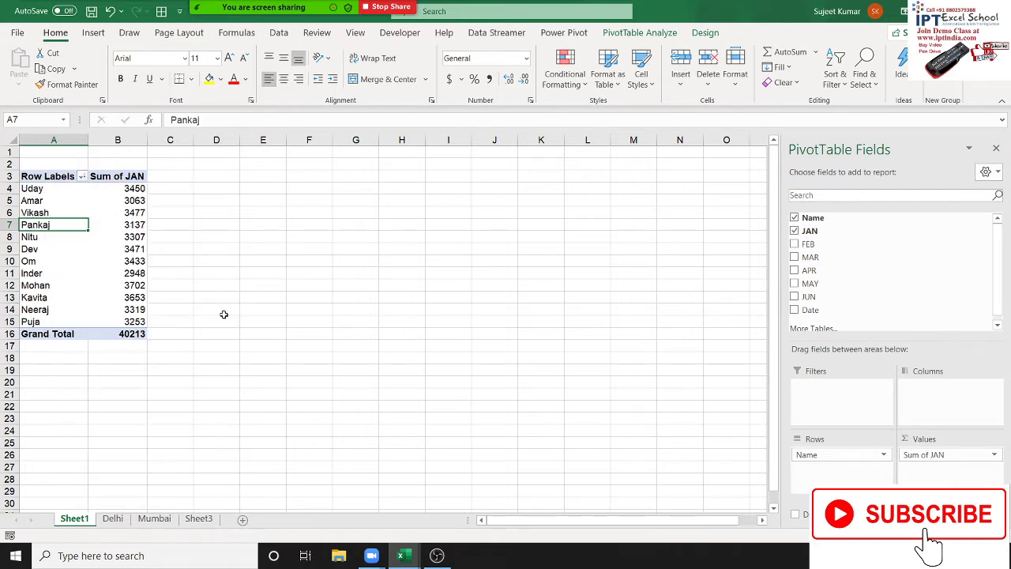
left_click(130, 202)
left_click(132, 228)
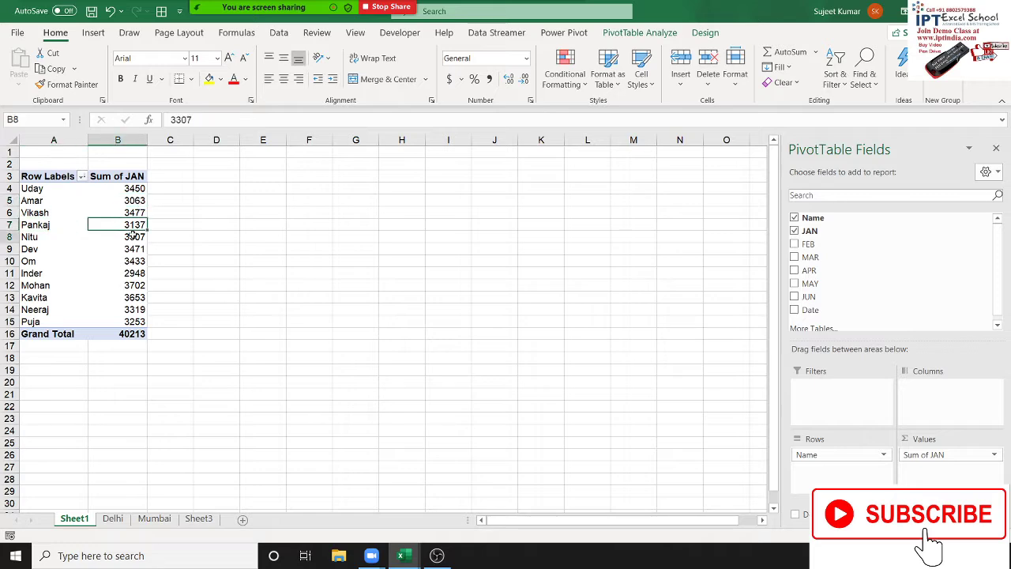
left_click(132, 238)
- Open the recent sales-data workbook from the File menu's Open page
left_click(29, 38)
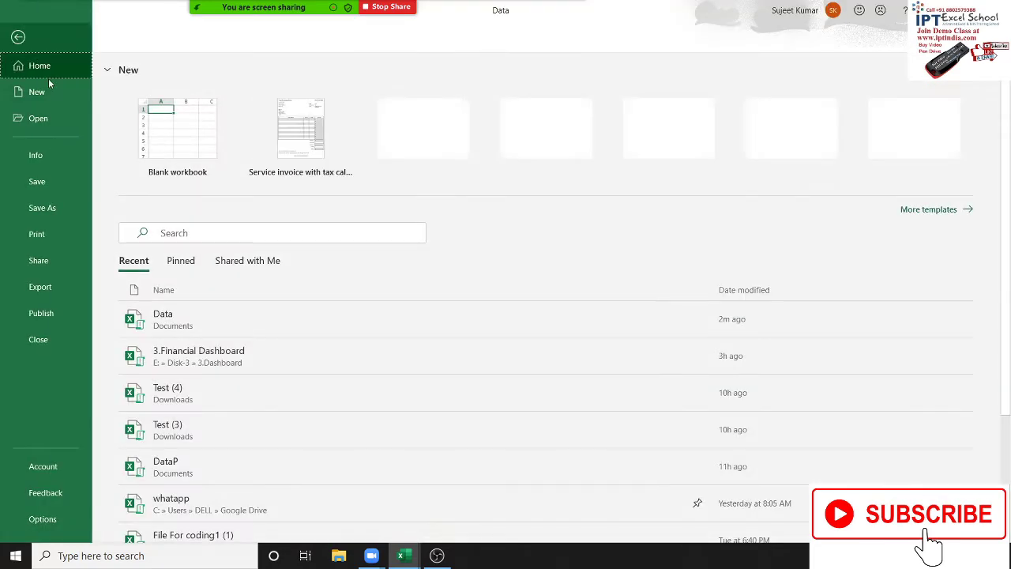
left_click(70, 120)
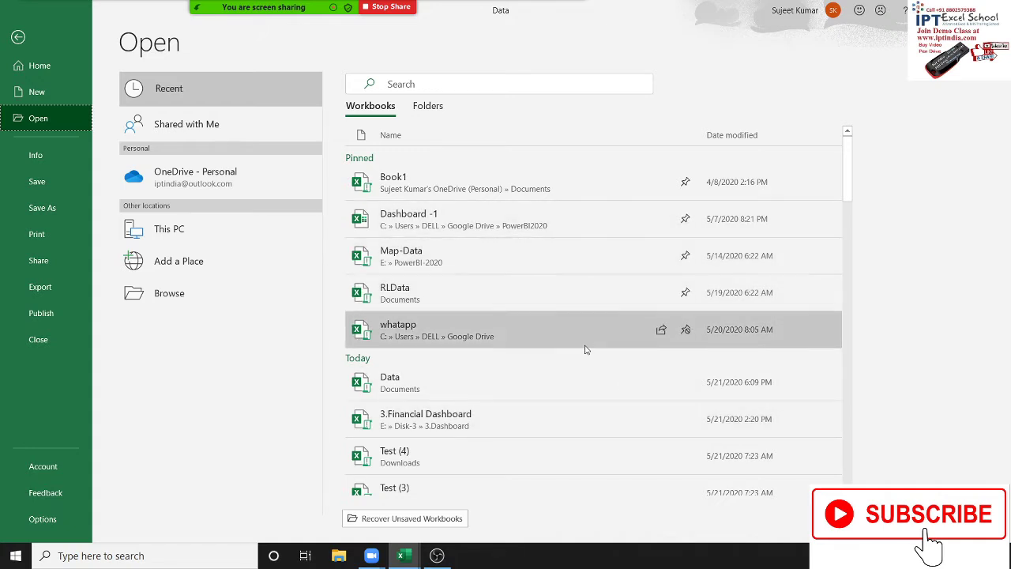
scroll(585, 284, "down", 2)
left_click(565, 466)
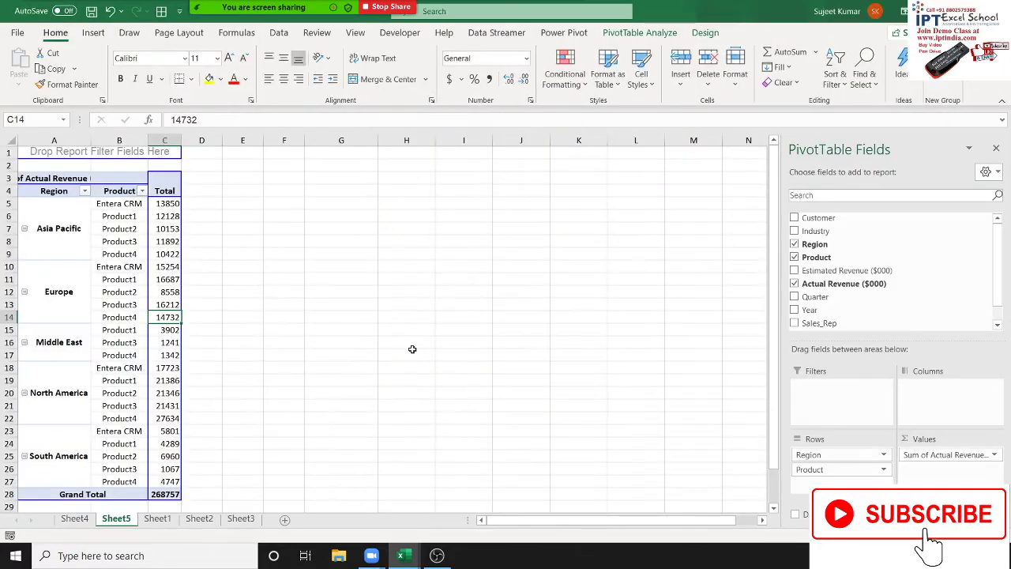
- Start a PivotTable from the Sheet1 sales table A1:I504
left_click(168, 522)
left_click(43, 153)
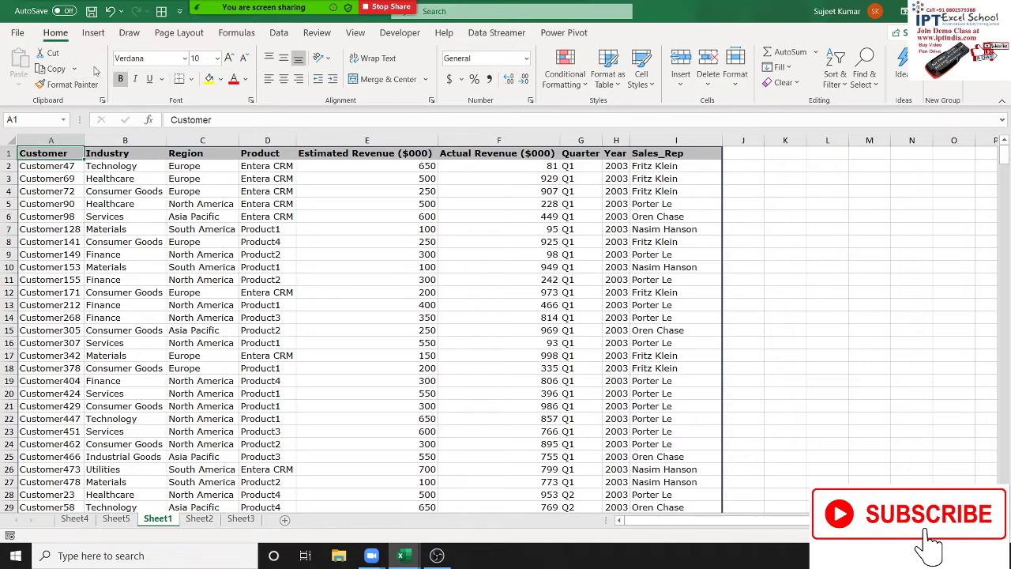
left_click(93, 33)
left_click(23, 63)
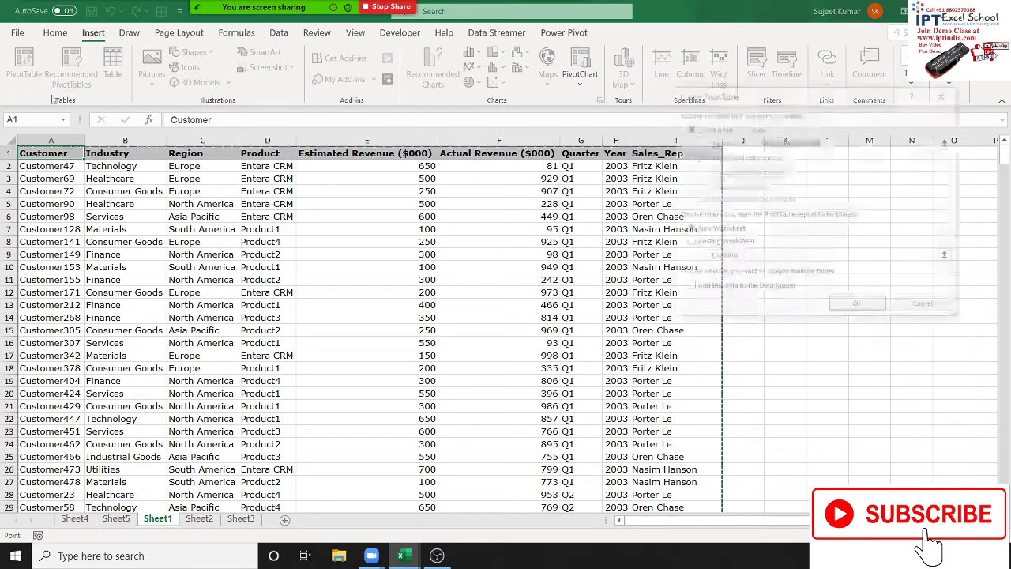
- Create the PivotTable on a new sheet with Region and Product rows summing Actual Revenue
left_click(858, 307)
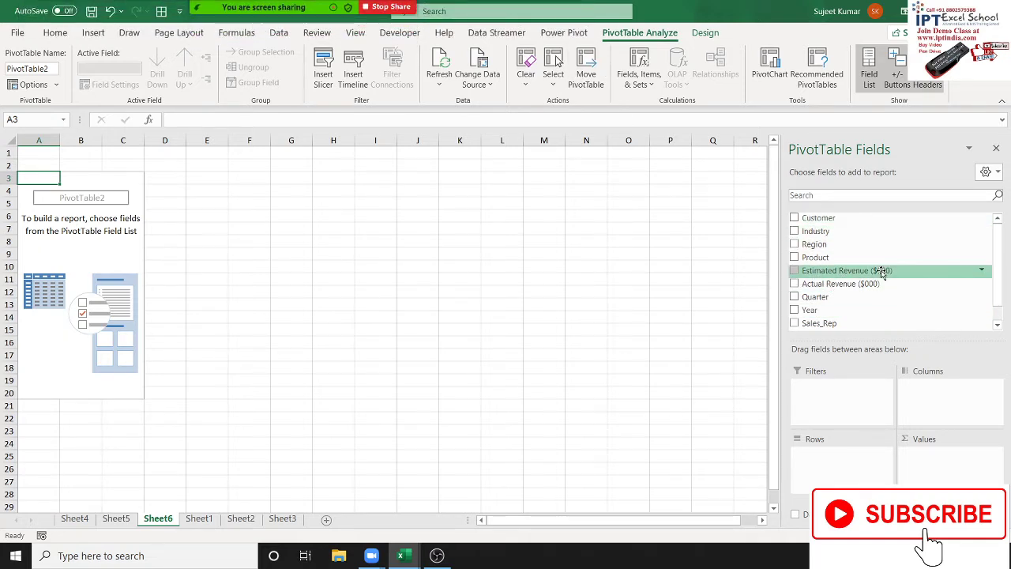
left_click_drag(822, 244, 842, 456)
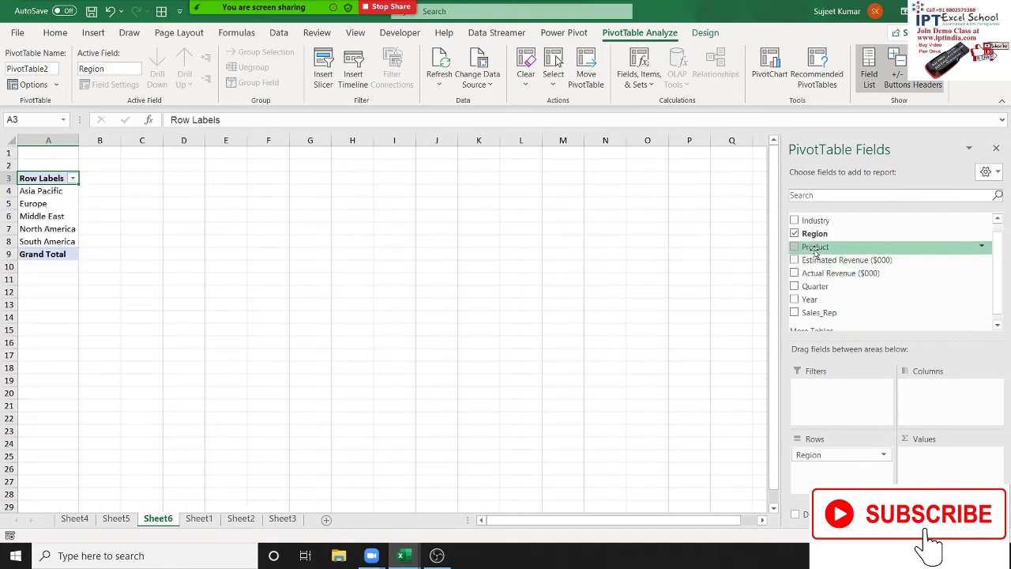
left_click_drag(816, 246, 845, 471)
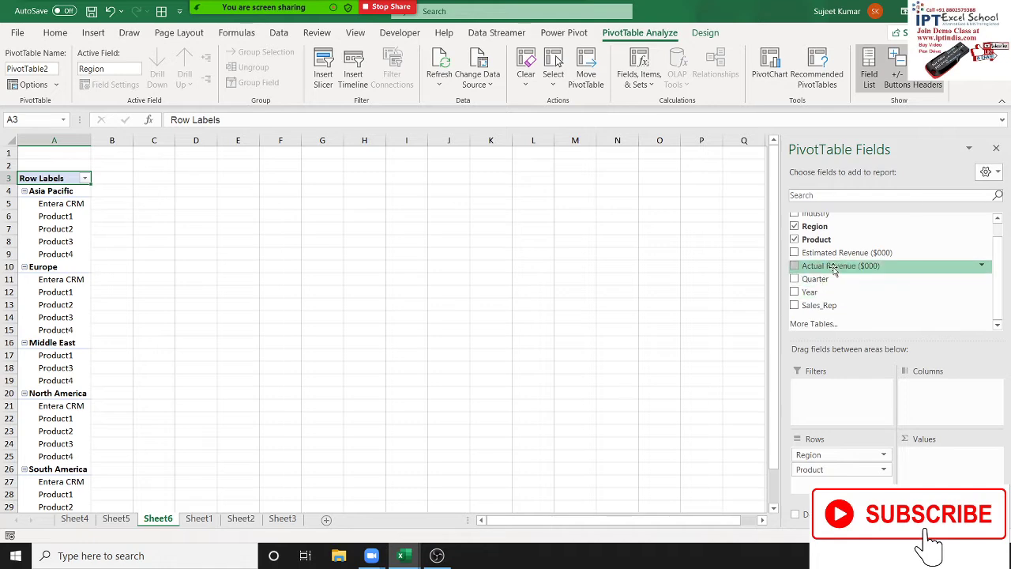
left_click_drag(834, 269, 953, 469)
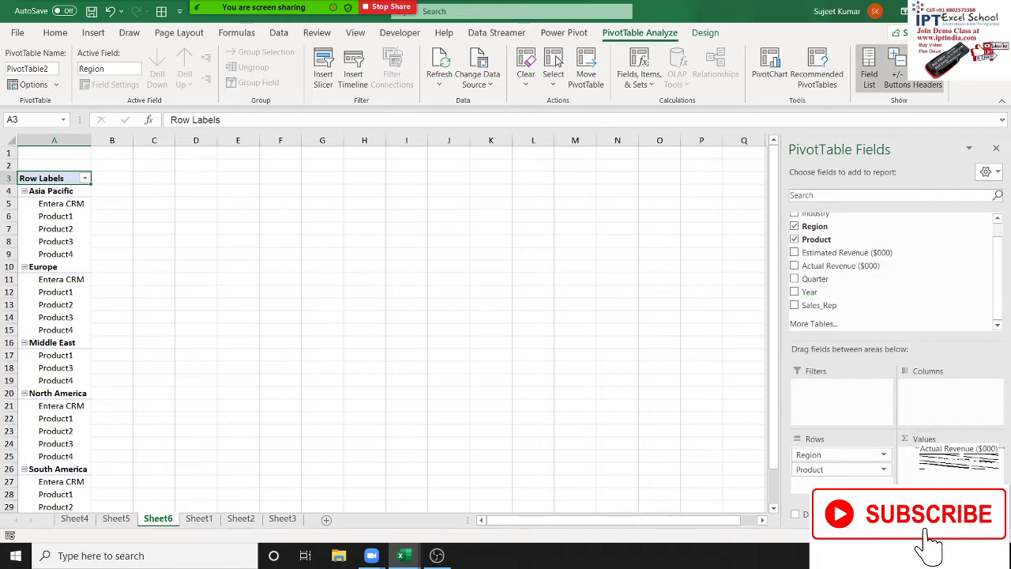
left_click(364, 303)
- Sort the regions A to Z, then change them to Z to A
left_click(63, 193)
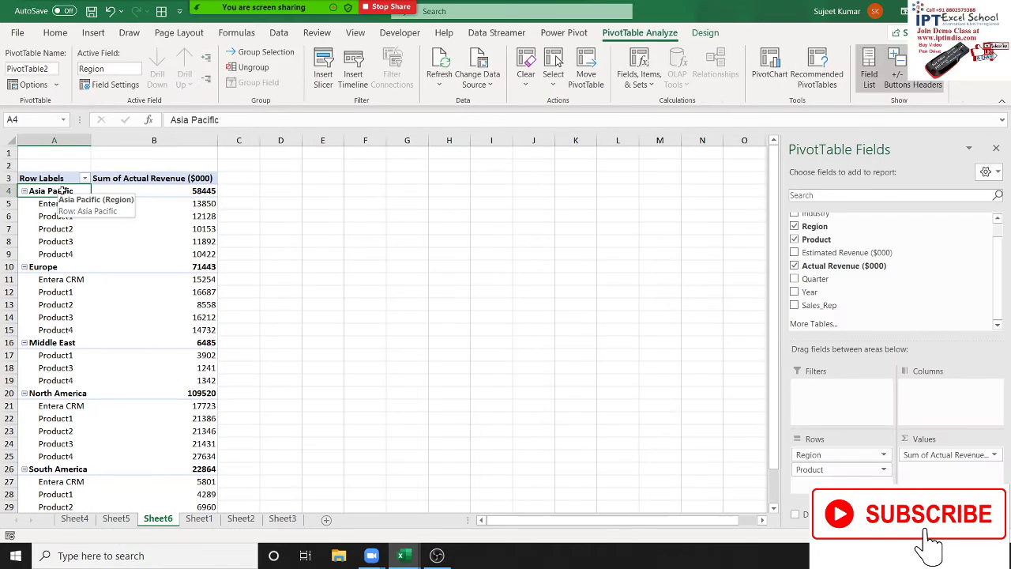
right_click(64, 193)
mouse_move(123, 262)
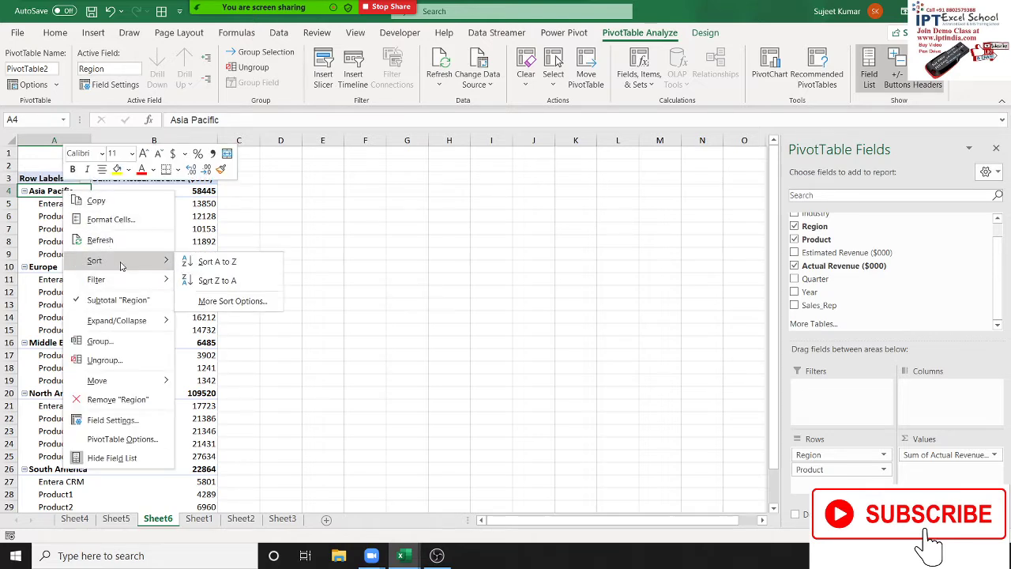
left_click(256, 263)
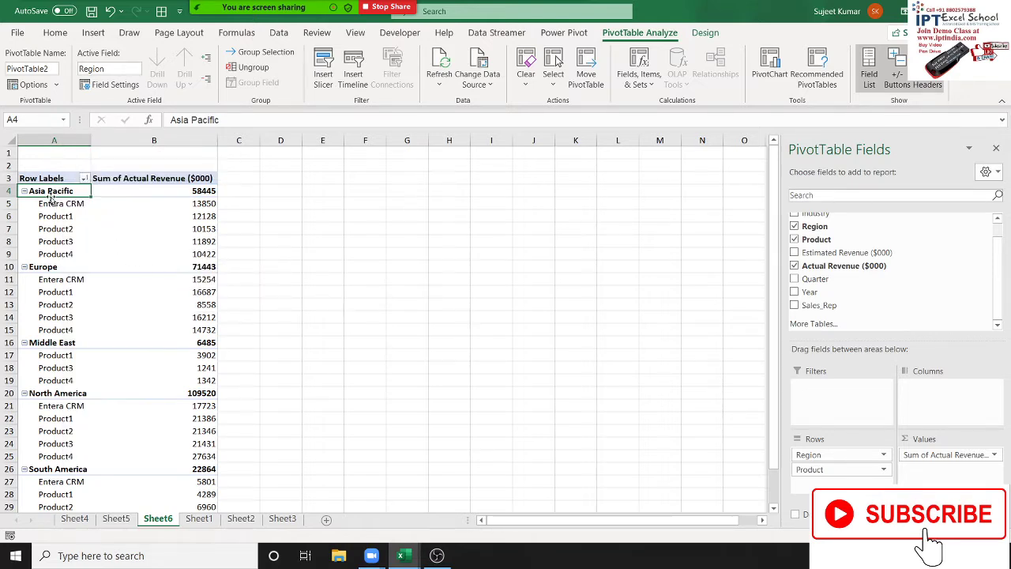
left_click_drag(66, 216, 60, 253)
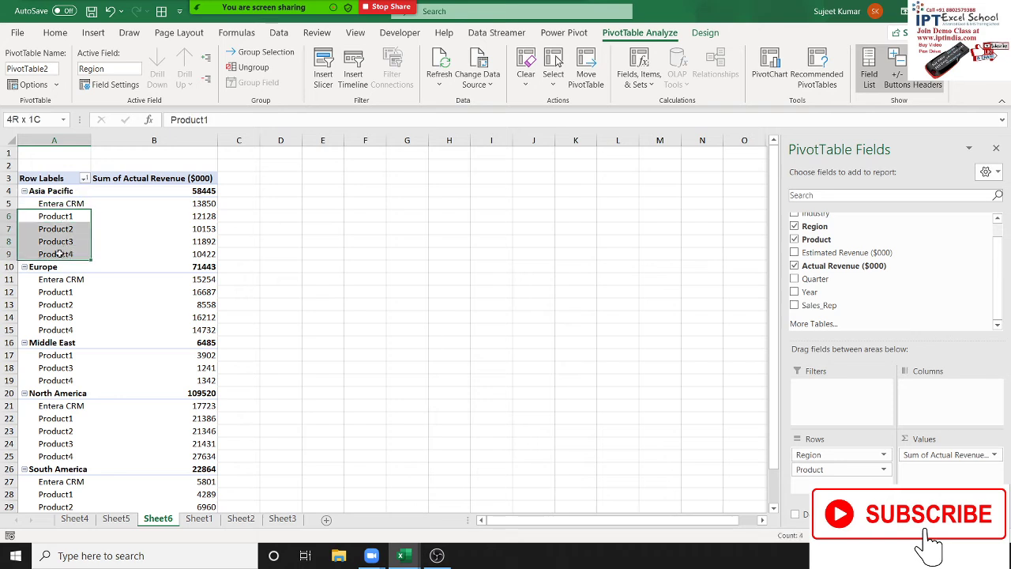
left_click(60, 194)
right_click(61, 194)
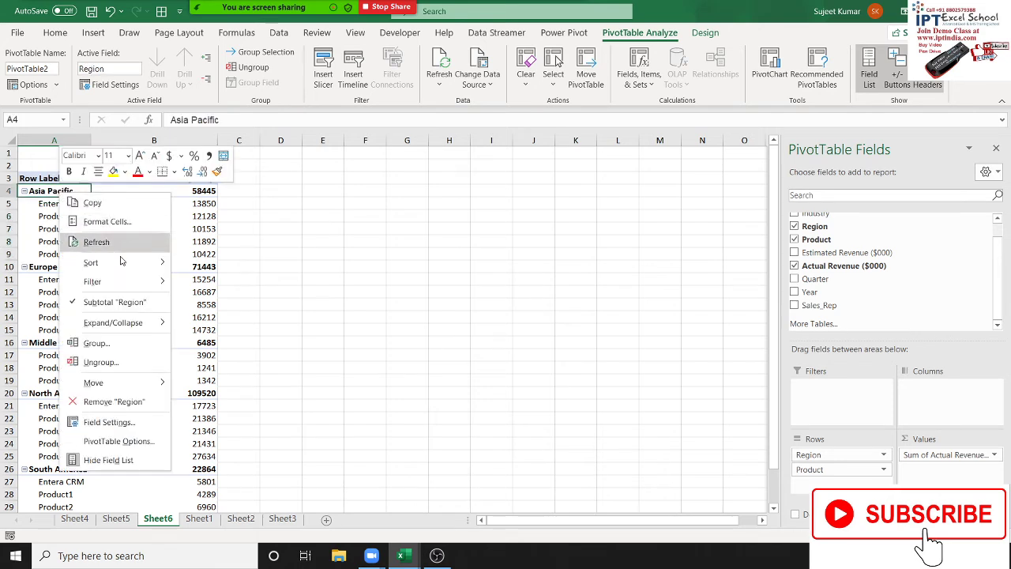
mouse_move(123, 261)
left_click(213, 282)
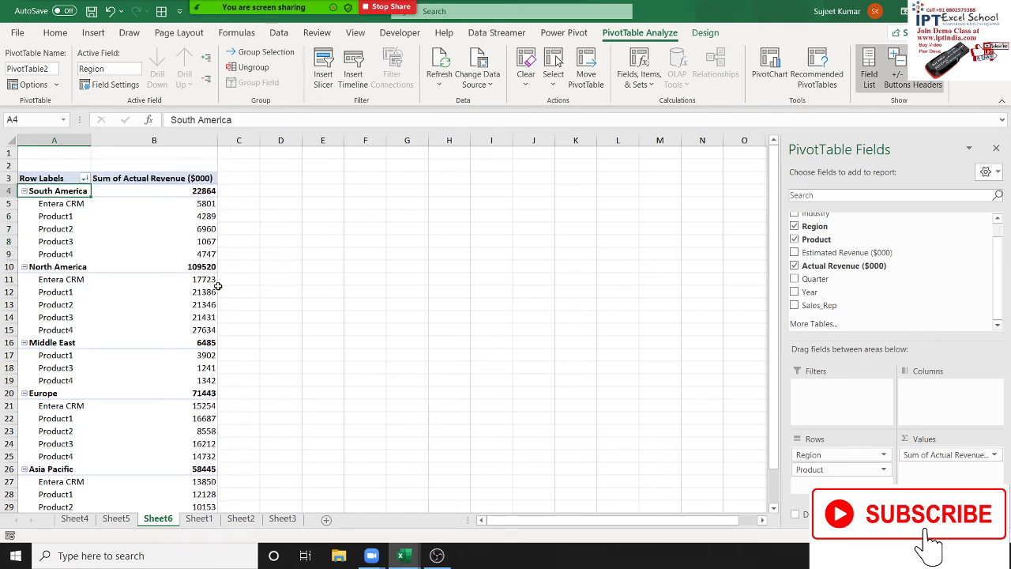
left_click_drag(57, 216, 61, 259)
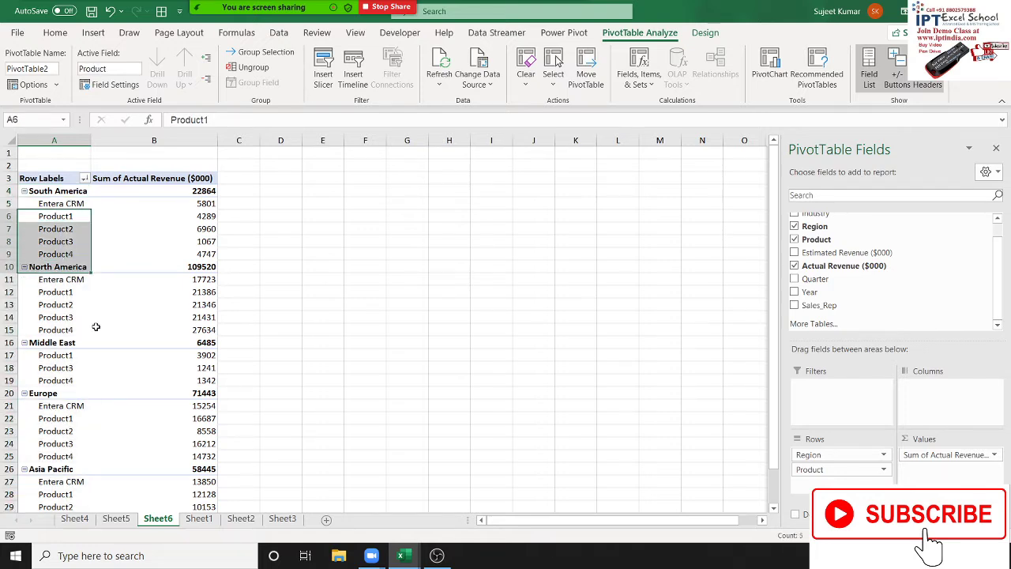
- Sort the products within each region A to Z, then Z to A
left_click(94, 230)
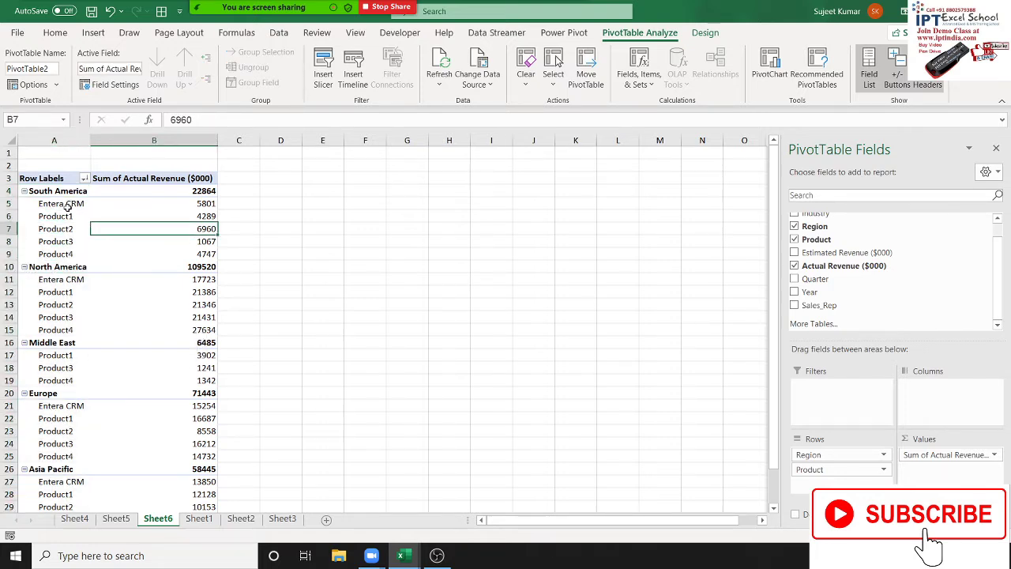
left_click(68, 205)
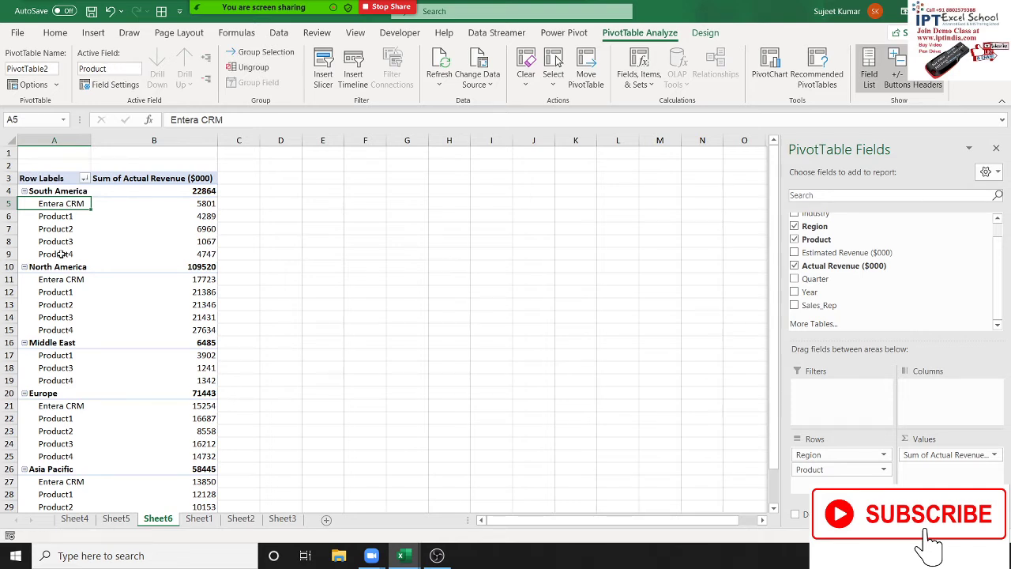
right_click(66, 205)
mouse_move(138, 274)
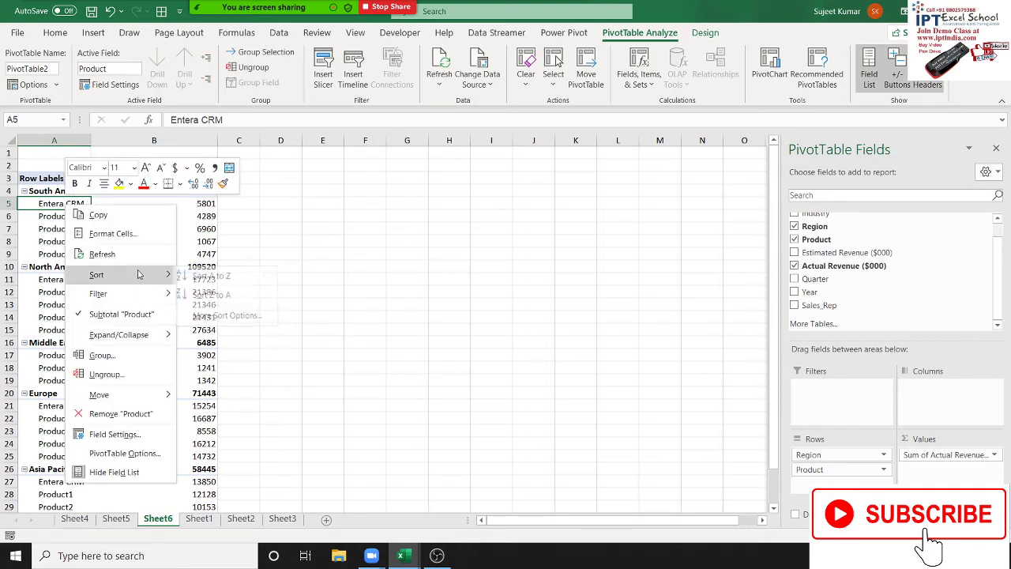
left_click(224, 276)
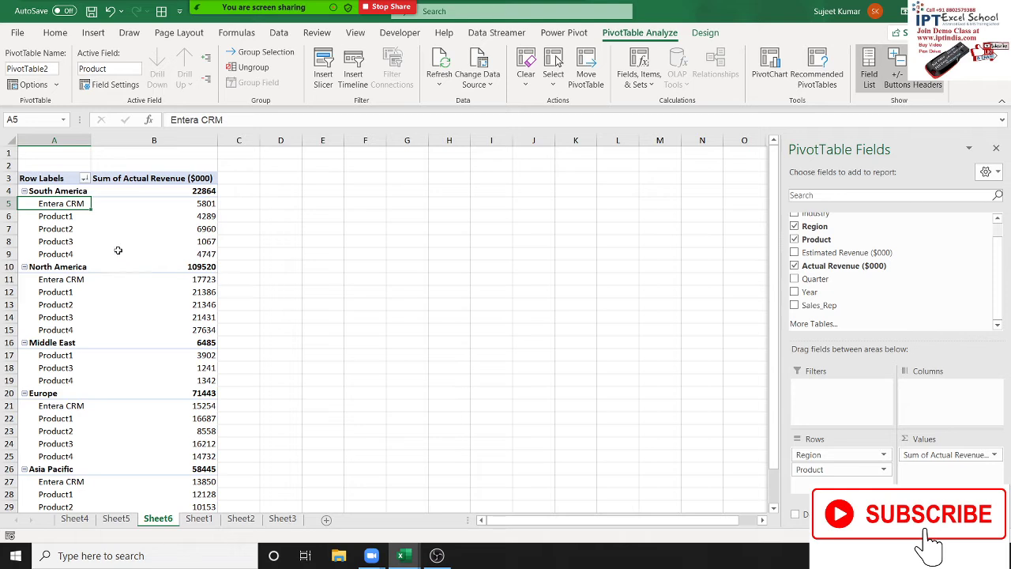
right_click(65, 205)
mouse_move(115, 276)
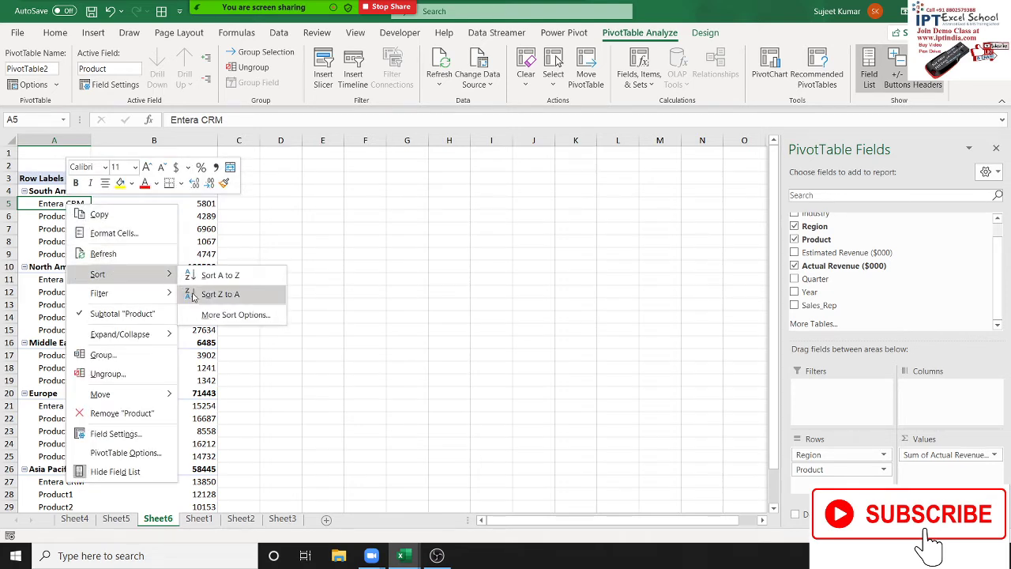
left_click(193, 294)
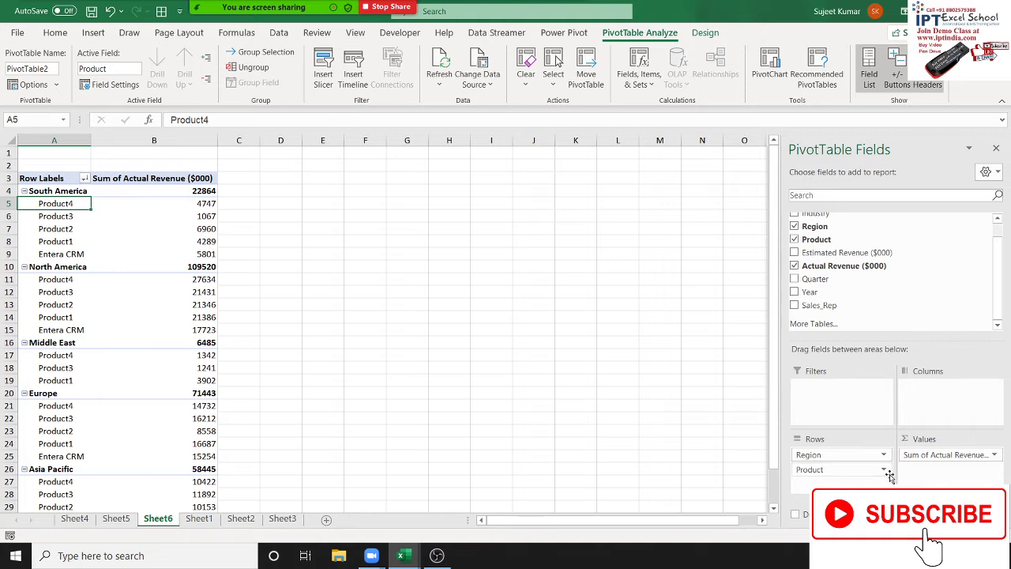
- Drag Product out of Rows, leaving five regions' revenue with grand total 268757
left_click_drag(870, 472, 871, 472)
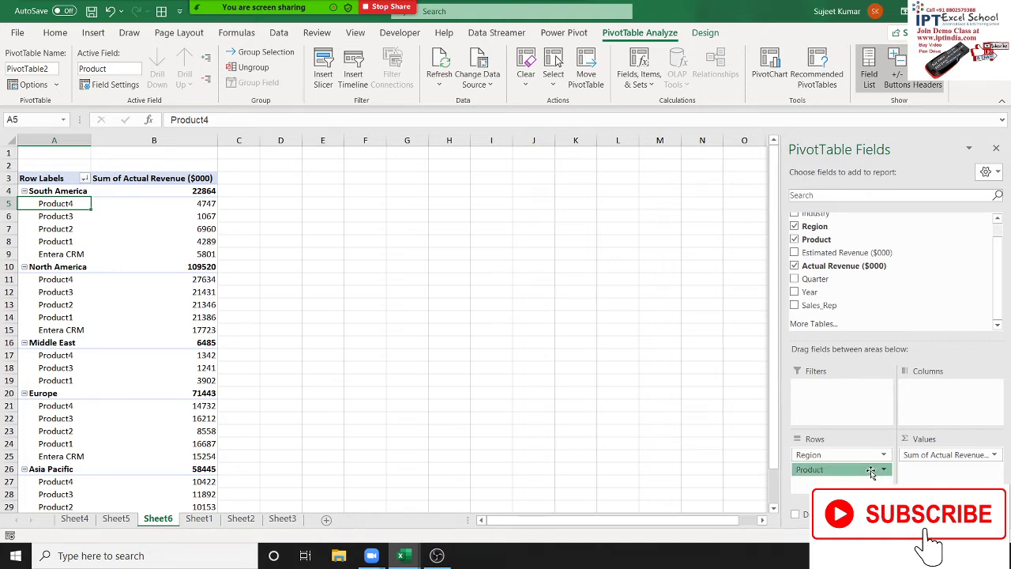
left_click(871, 472)
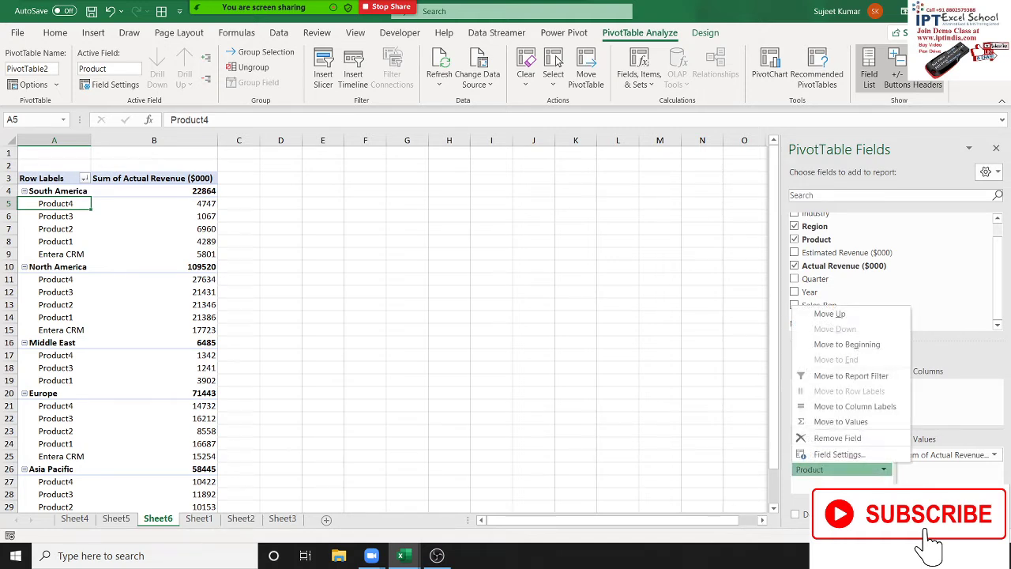
left_click(832, 470)
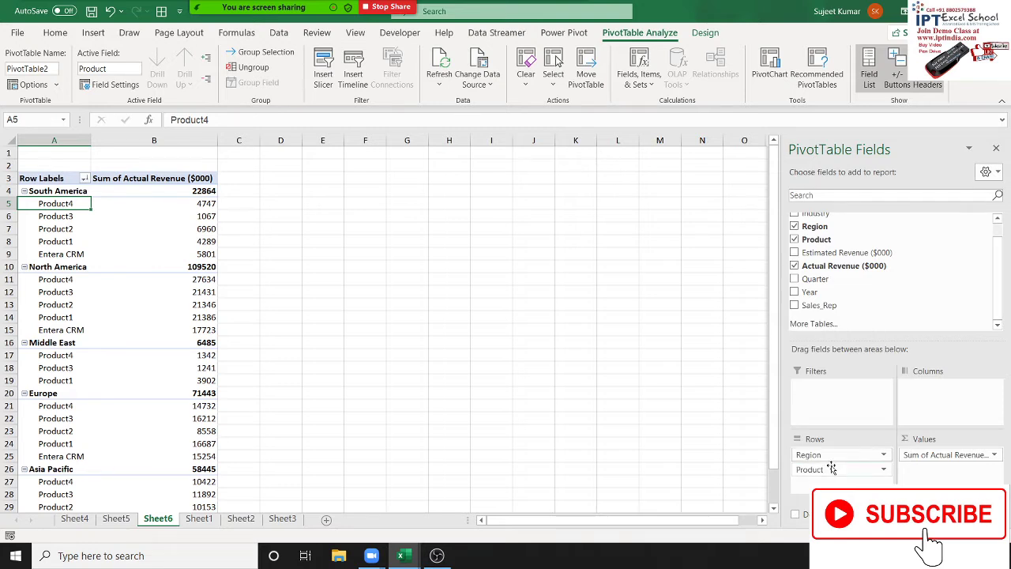
left_click_drag(832, 469, 849, 295)
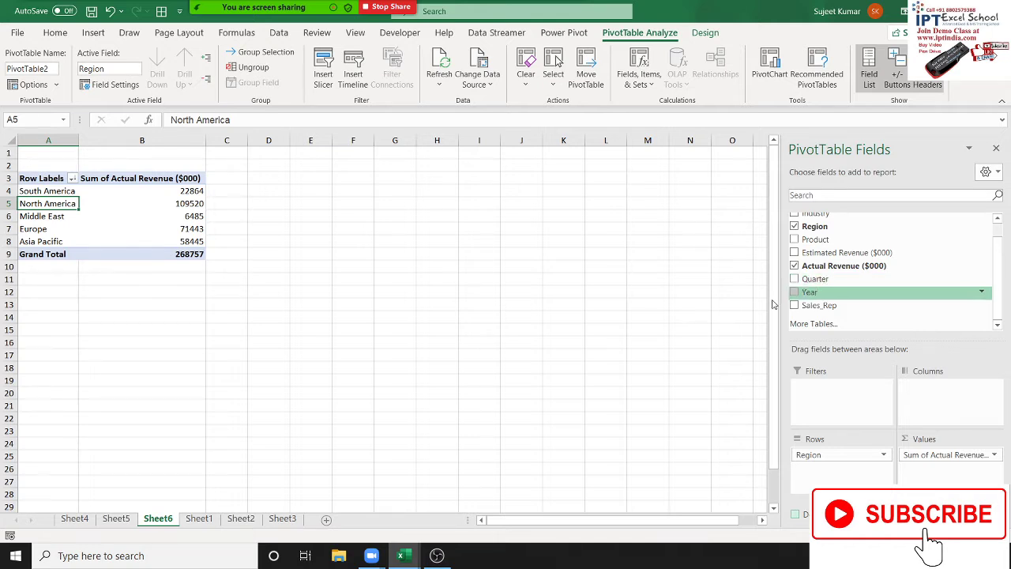
- Move the Asia Pacific row to the beginning of the region list
left_click(119, 356)
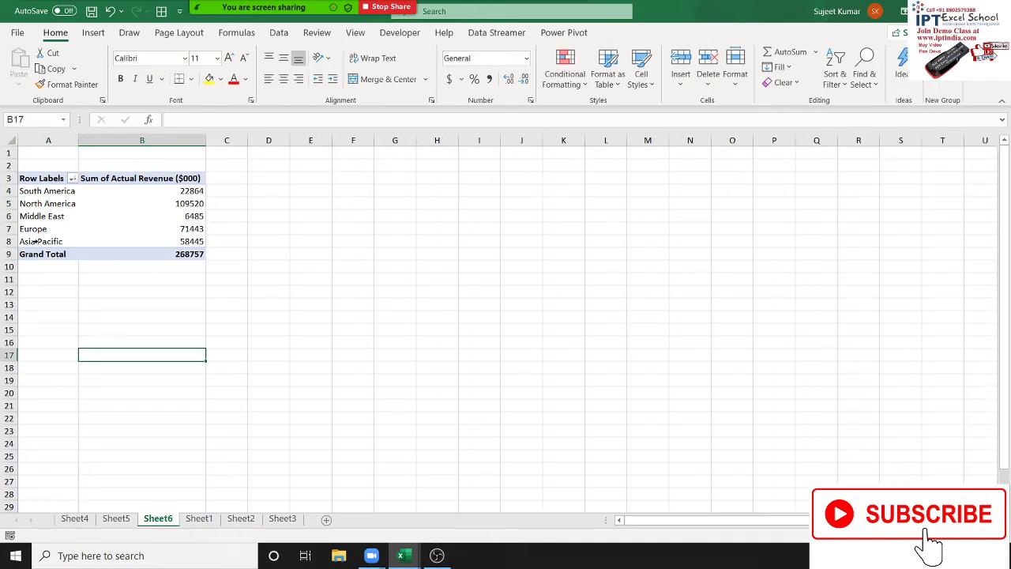
left_click(35, 241)
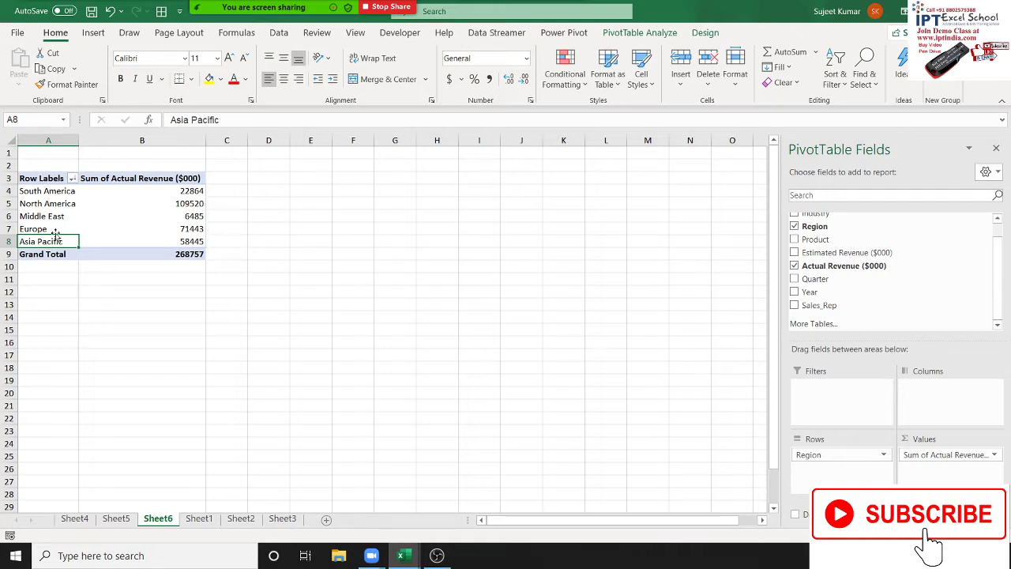
right_click(54, 241)
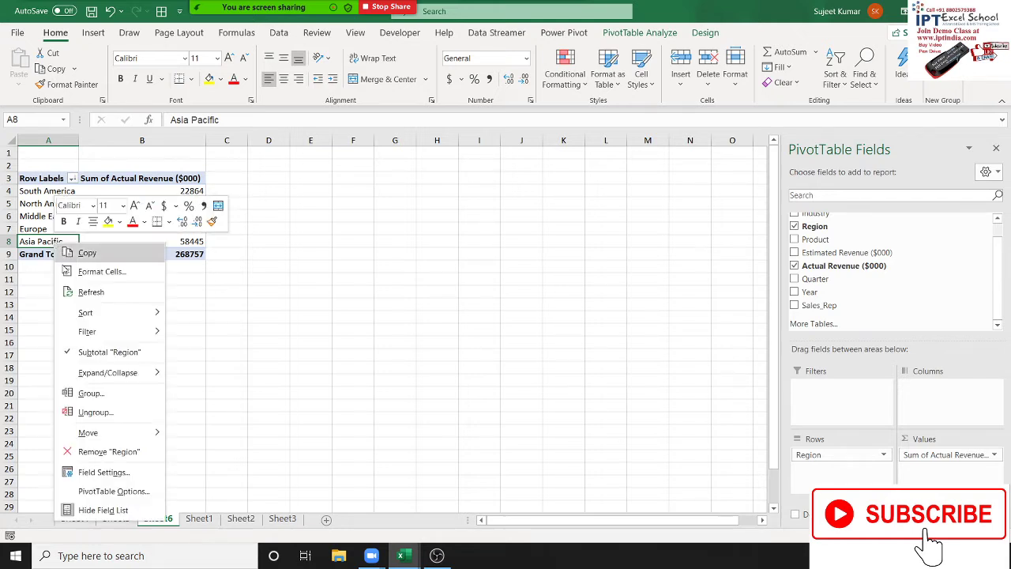
mouse_move(106, 433)
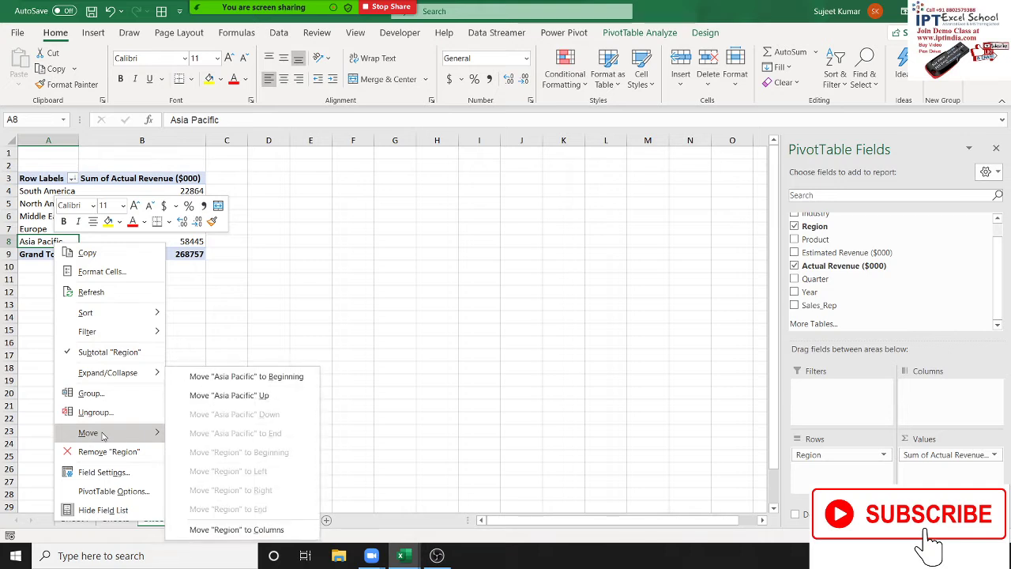
left_click(225, 378)
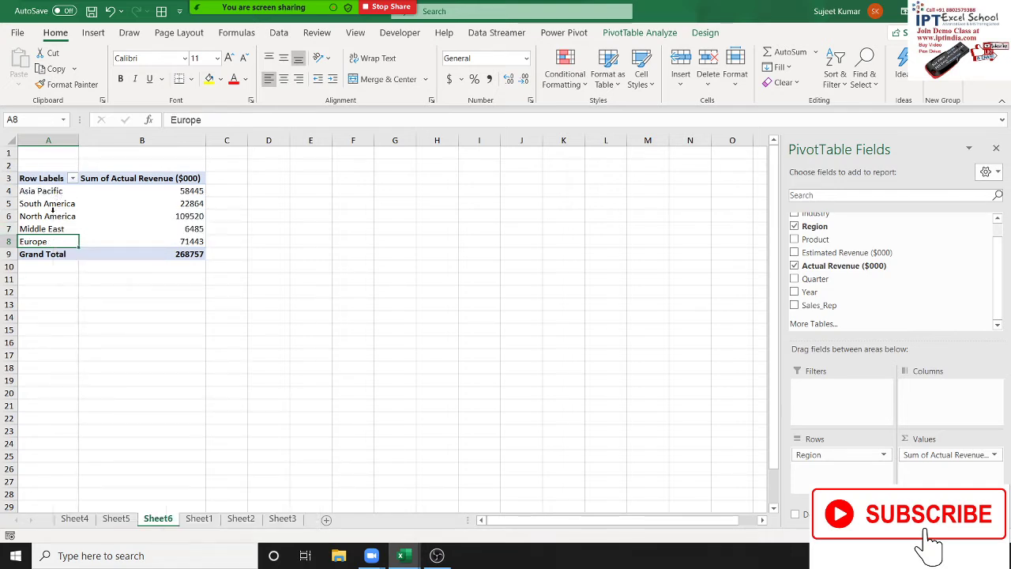
- Look at the move options for North America and close them without changes
left_click(50, 216)
right_click(51, 216)
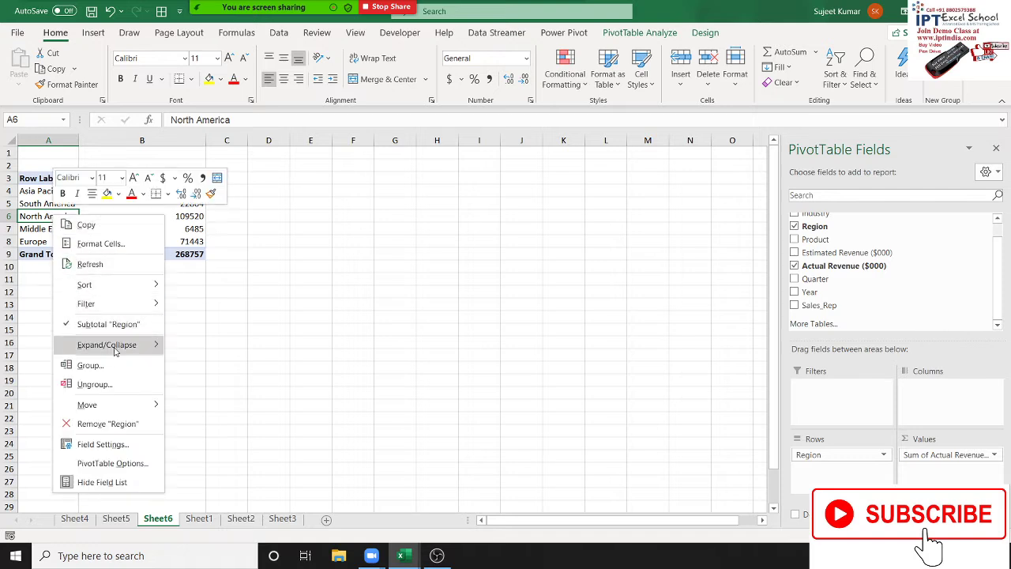
mouse_move(117, 407)
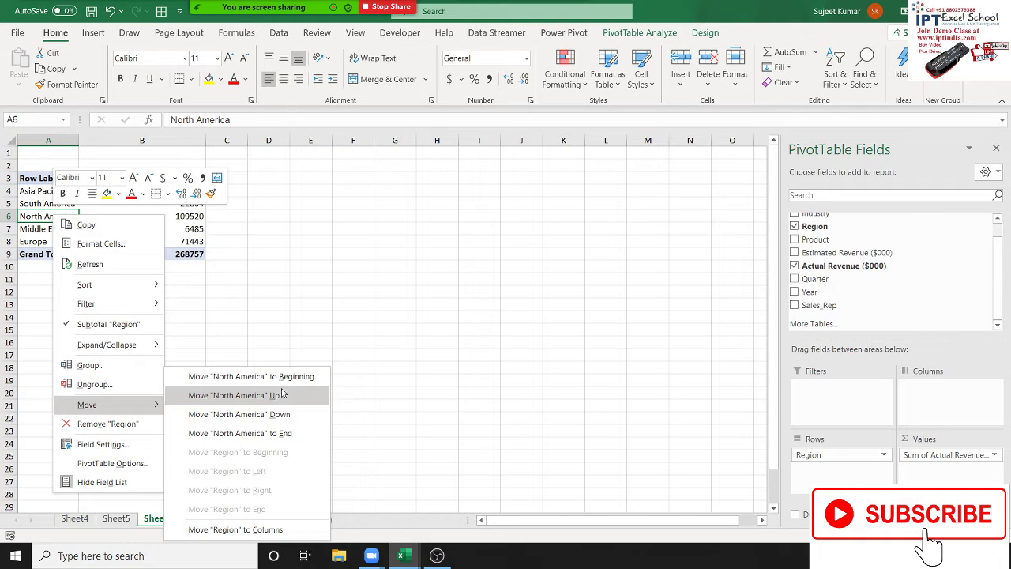
left_click(222, 285)
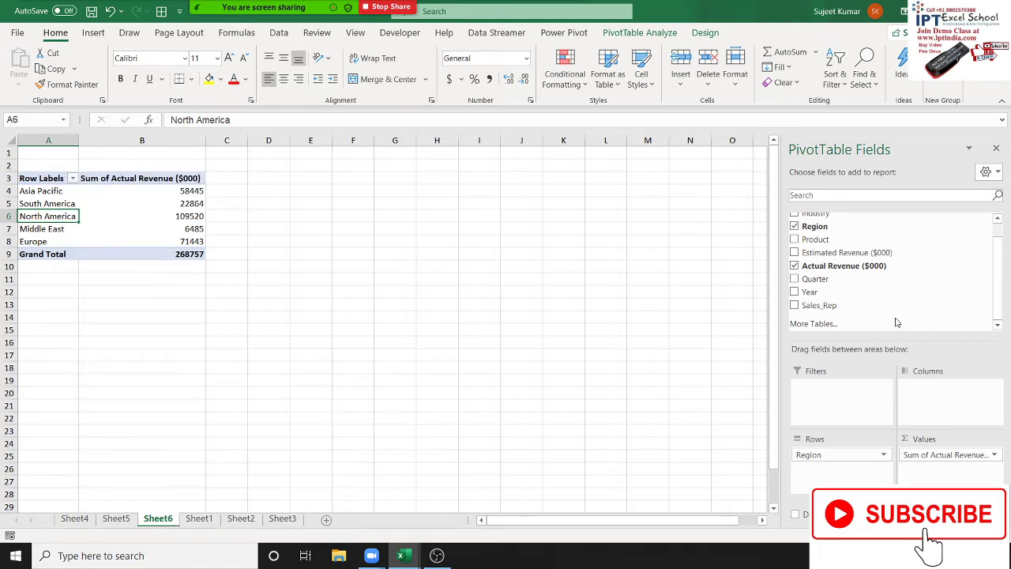
- Add Industry as the column field and sort the industry columns Z to A
scroll(897, 319, "up", 1)
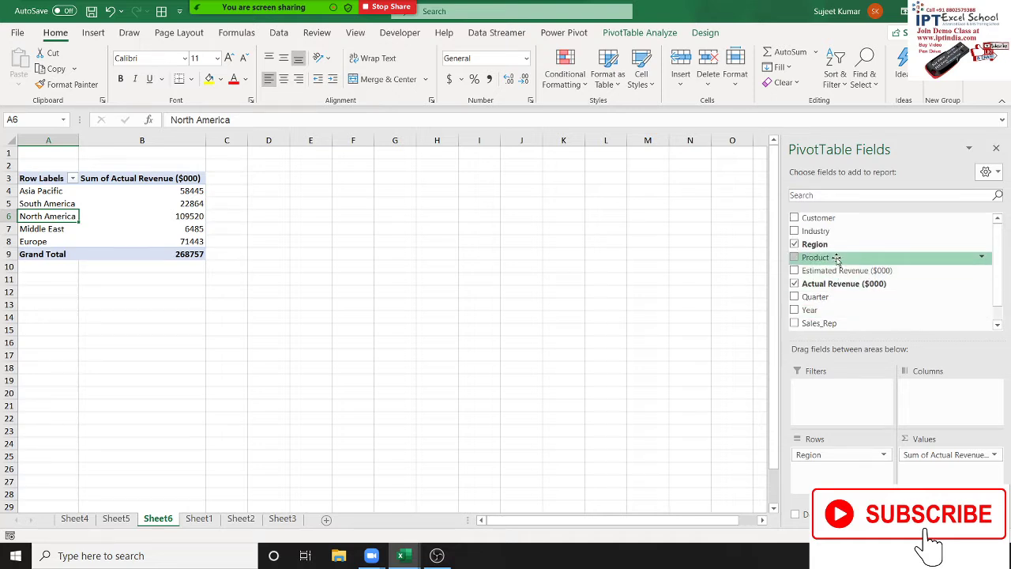
left_click_drag(842, 233, 929, 387)
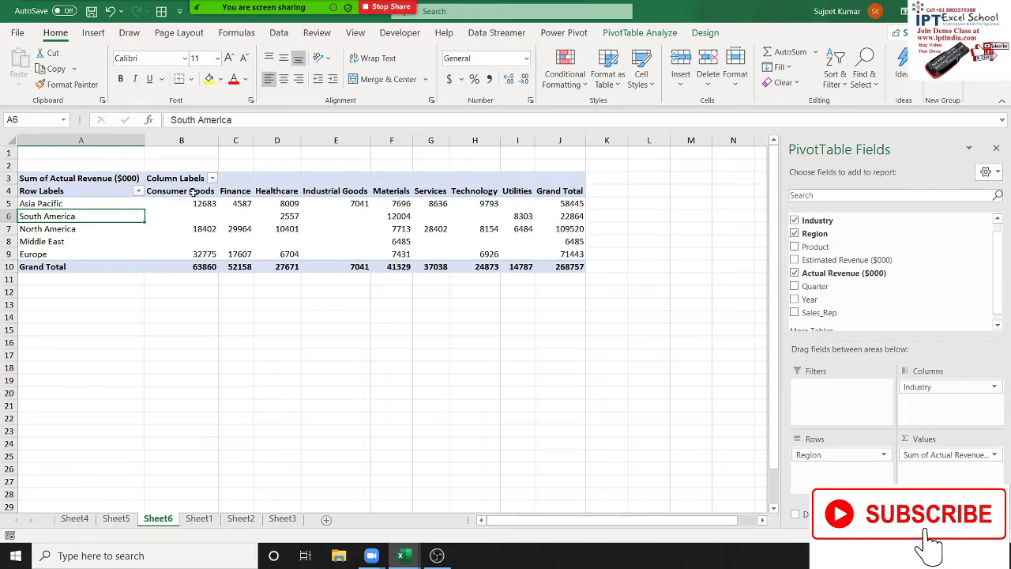
left_click(193, 191)
right_click(193, 192)
mouse_move(257, 264)
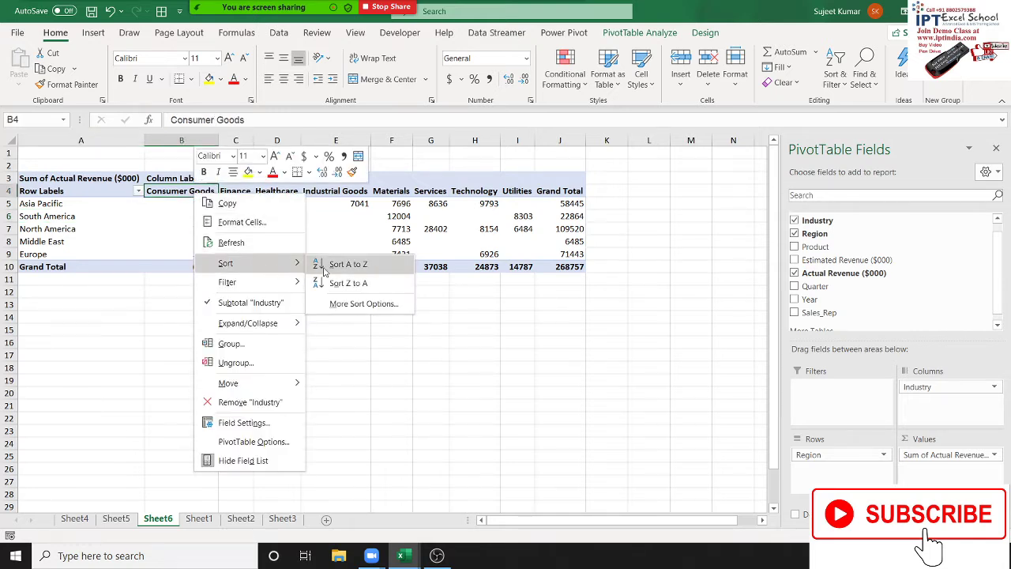
left_click(335, 267)
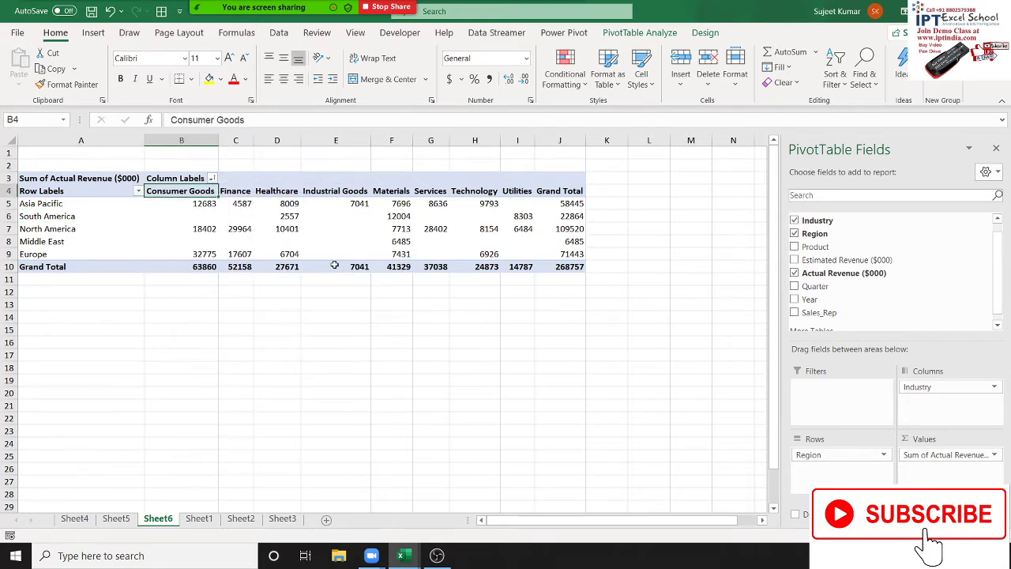
right_click(209, 191)
mouse_move(251, 263)
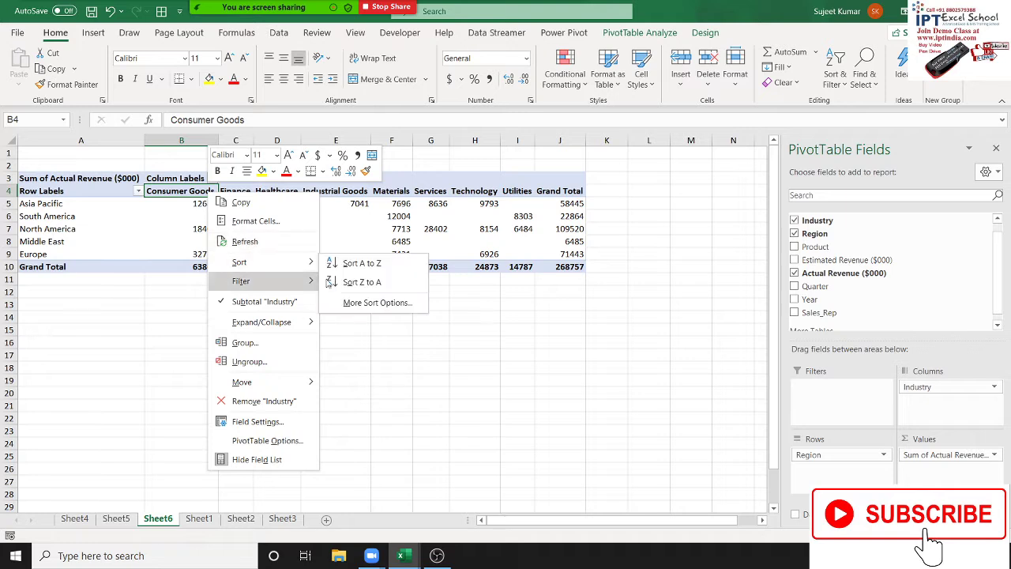
left_click(352, 283)
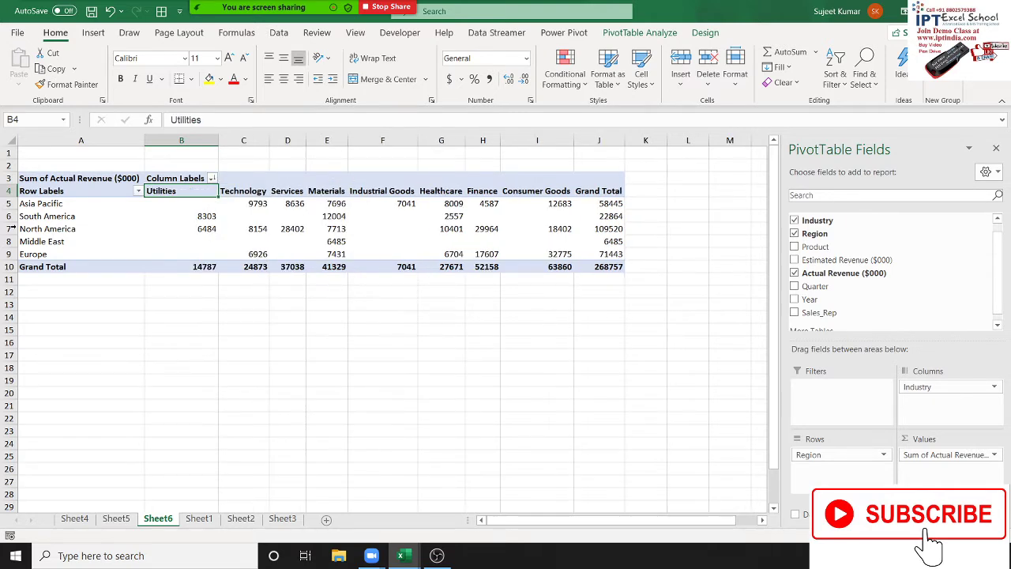
- Sort the regions by Utilities revenue, smallest to largest
left_click(101, 231)
left_click(170, 228)
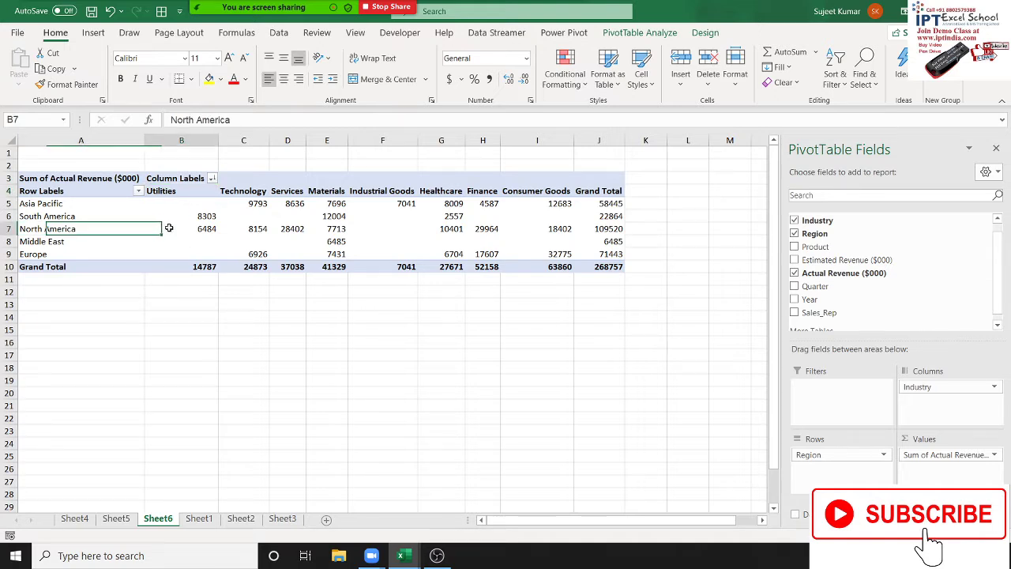
right_click(170, 228)
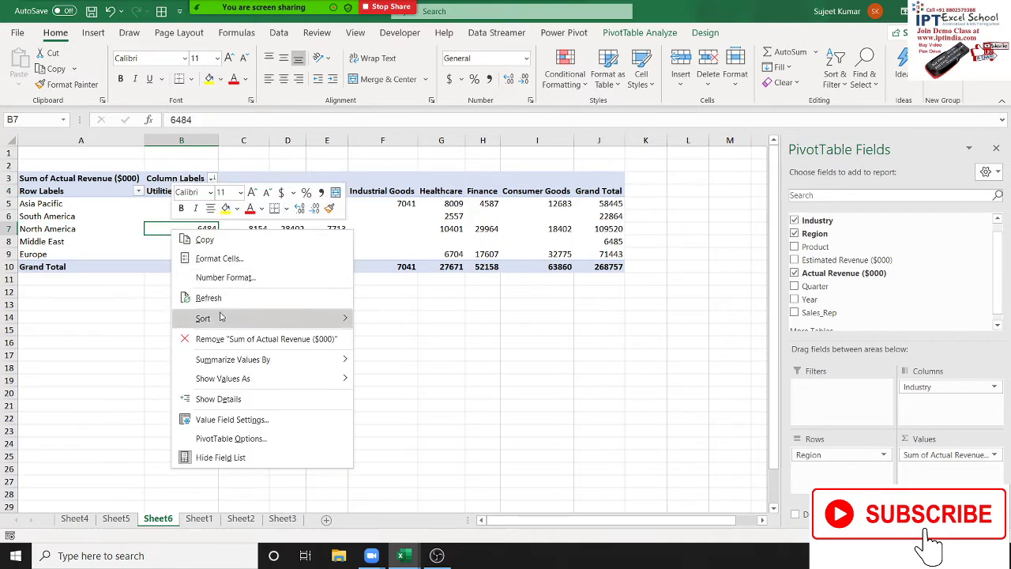
mouse_move(223, 318)
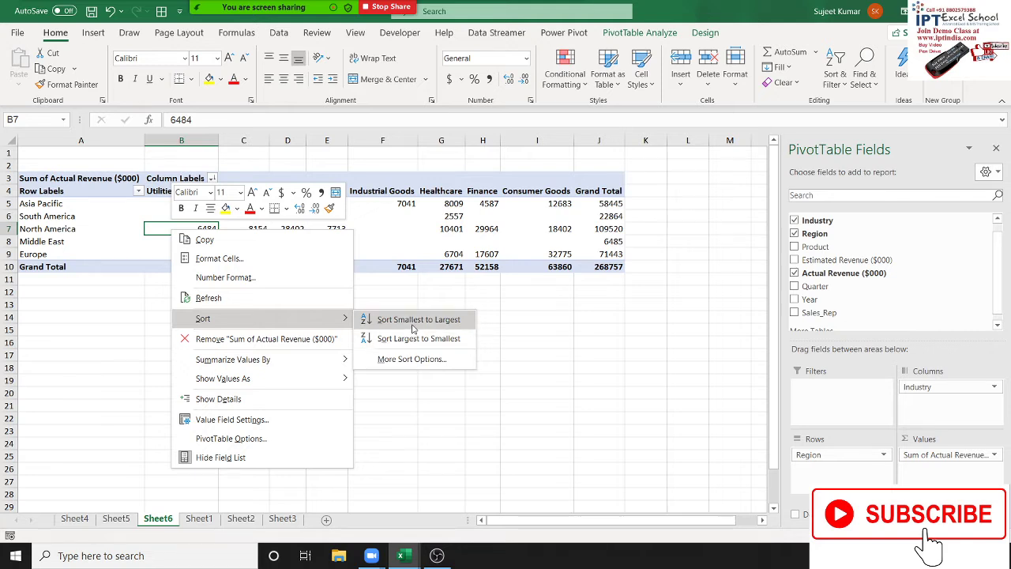
left_click(415, 324)
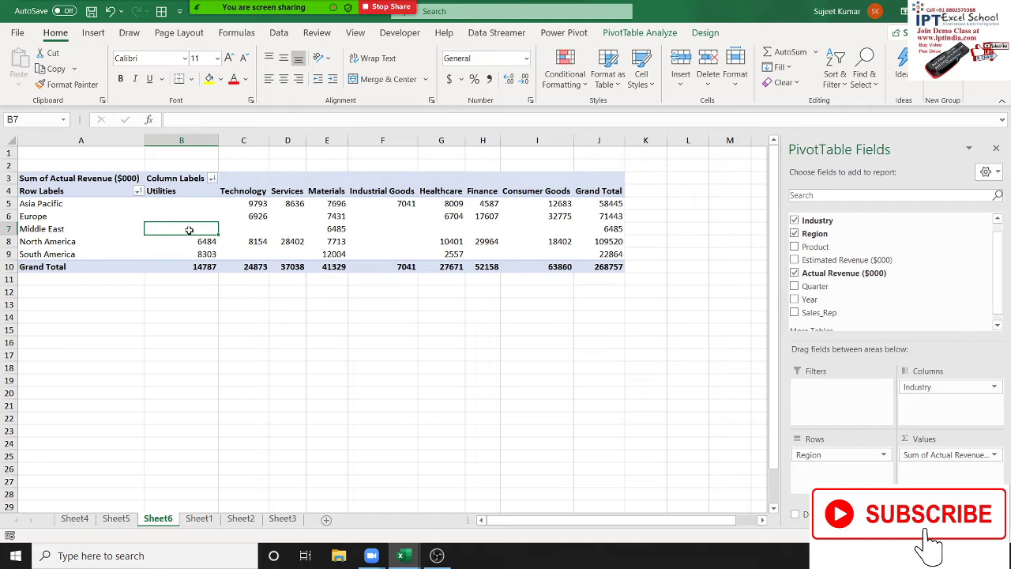
- Inspect Middle East's revenue row and close the Materials value options unchanged
left_click_drag(191, 231, 315, 227)
left_click(315, 227)
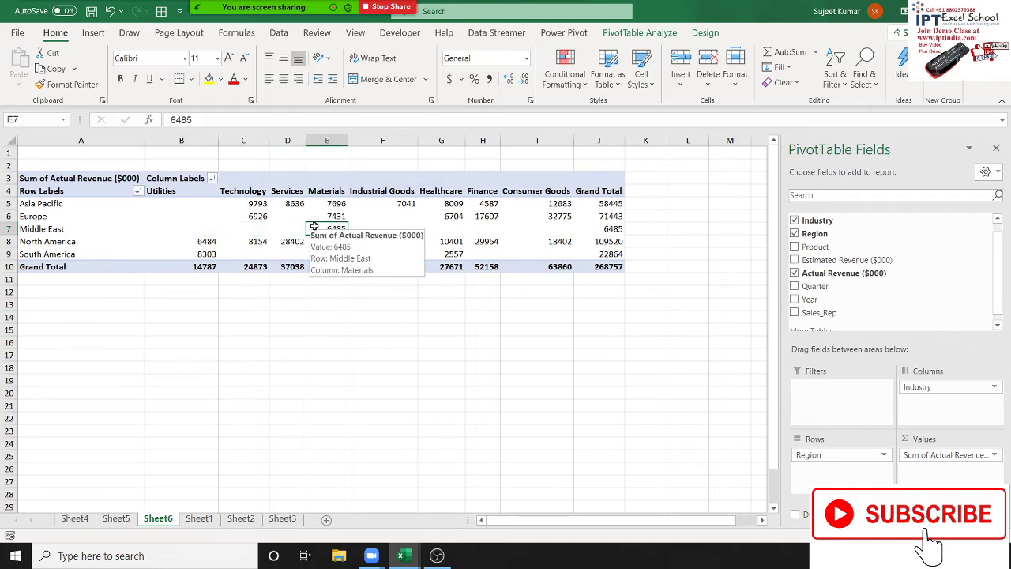
right_click(315, 228)
key("Escape")
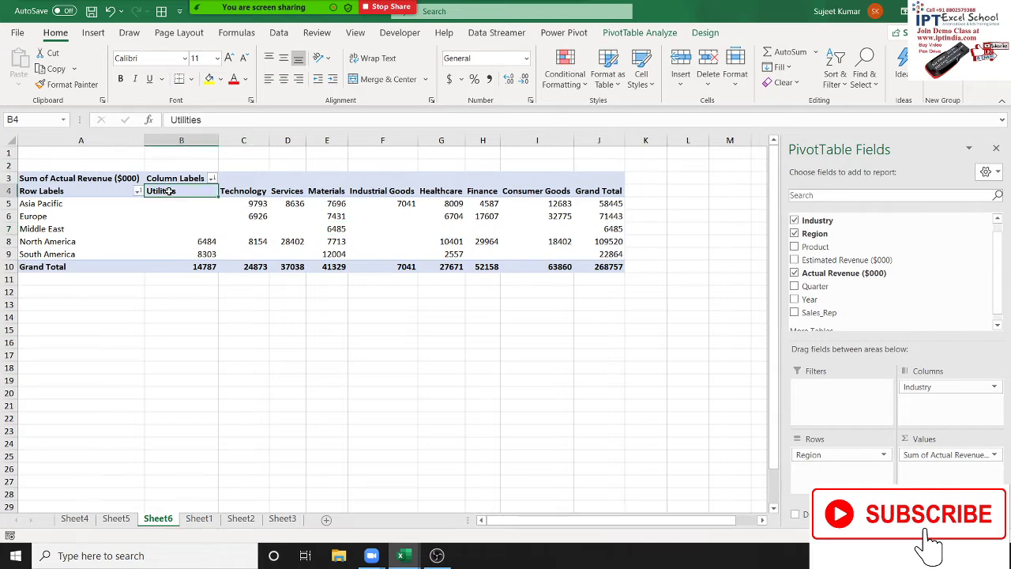
- Move the Finance column to the beginning of the industry columns
left_click_drag(166, 191, 582, 190)
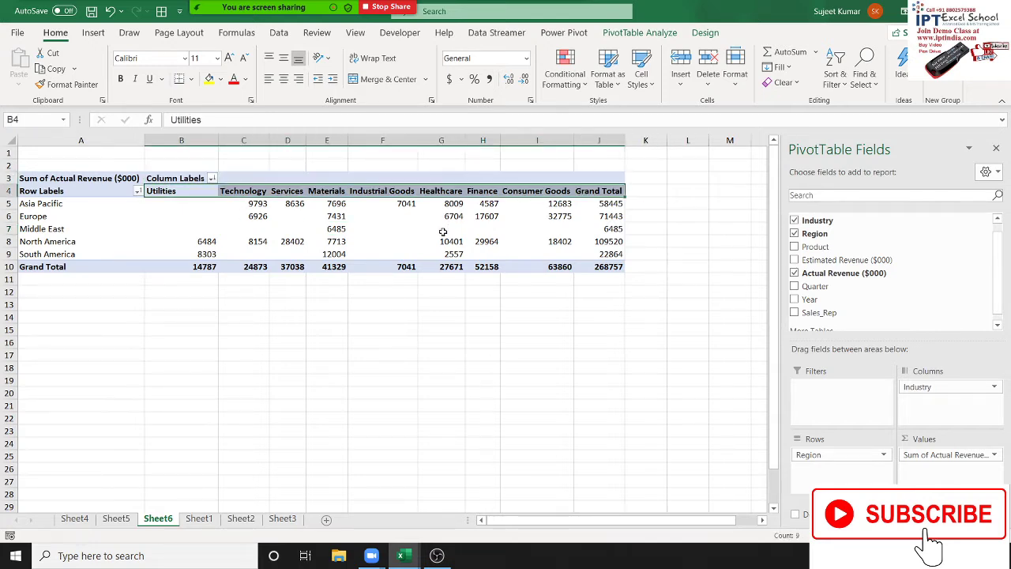
left_click(386, 241)
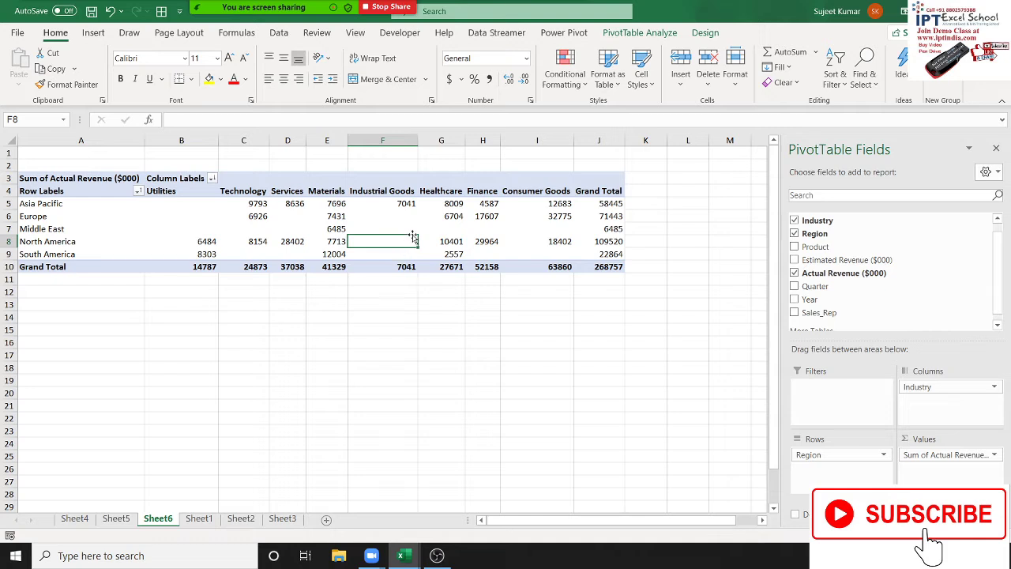
left_click(477, 196)
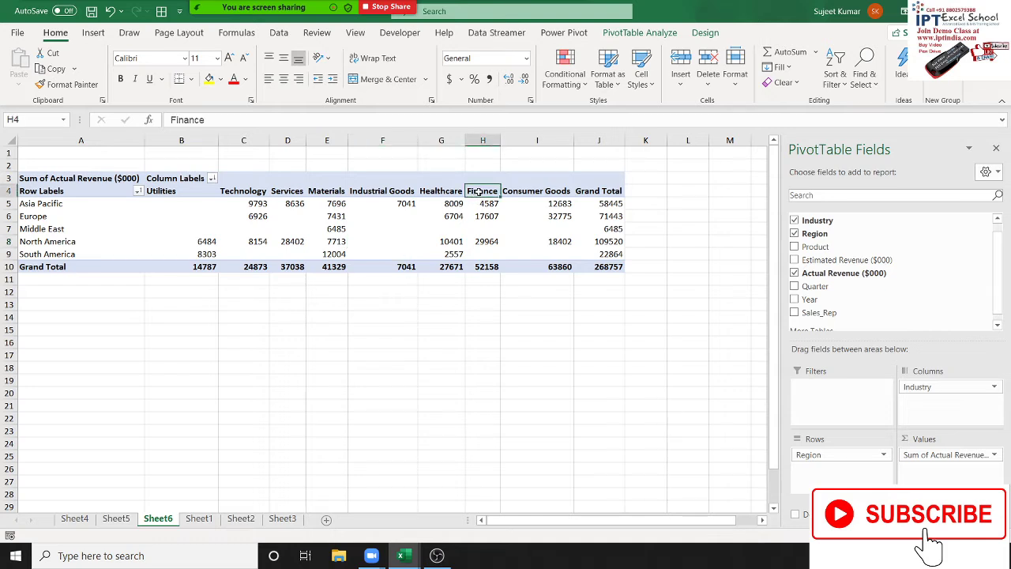
right_click(480, 197)
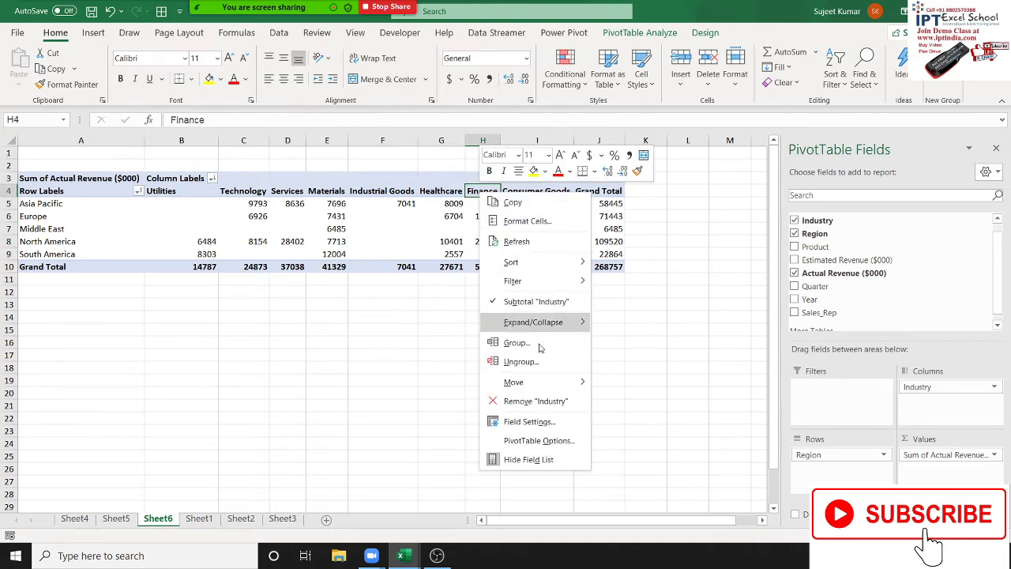
mouse_move(540, 386)
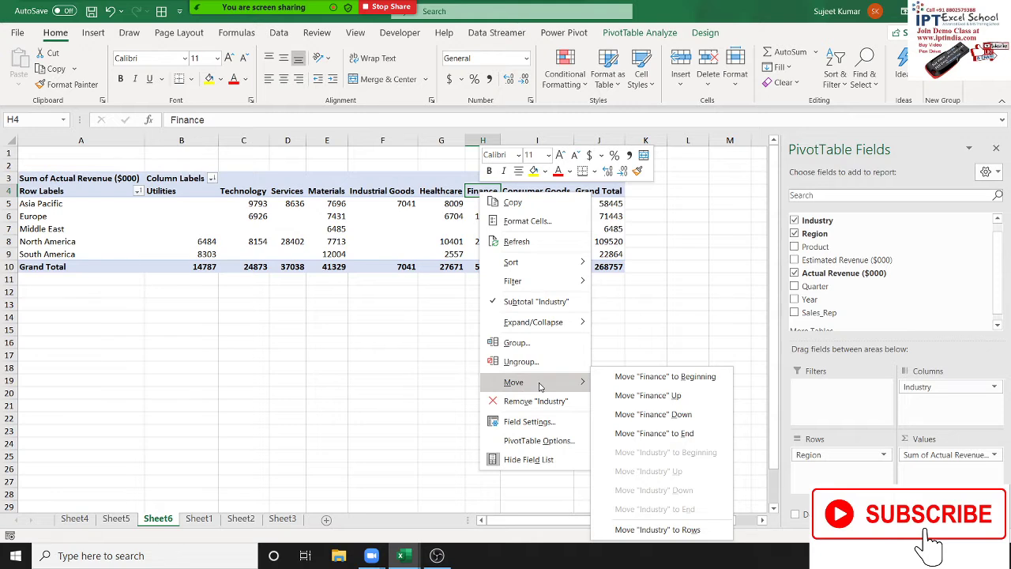
left_click(629, 383)
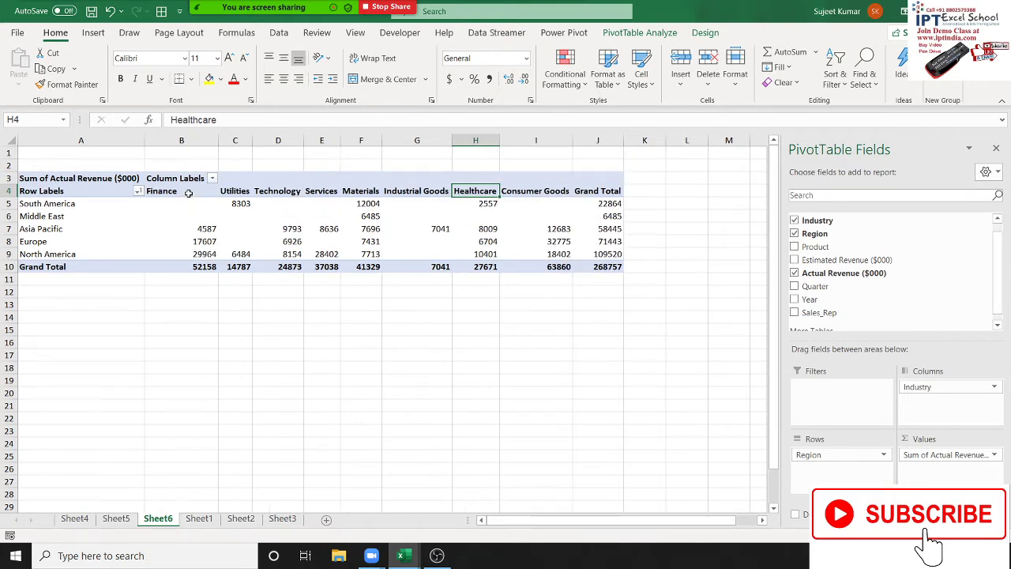
- Review the reordered Finance column, region labels and Finance–Services columns
left_click_drag(187, 194, 183, 255)
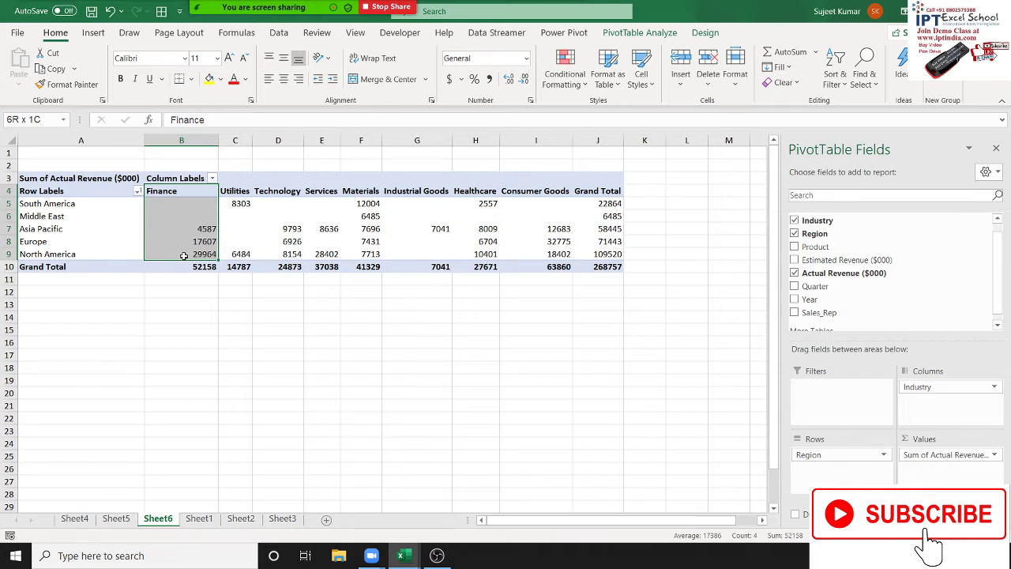
left_click(240, 214)
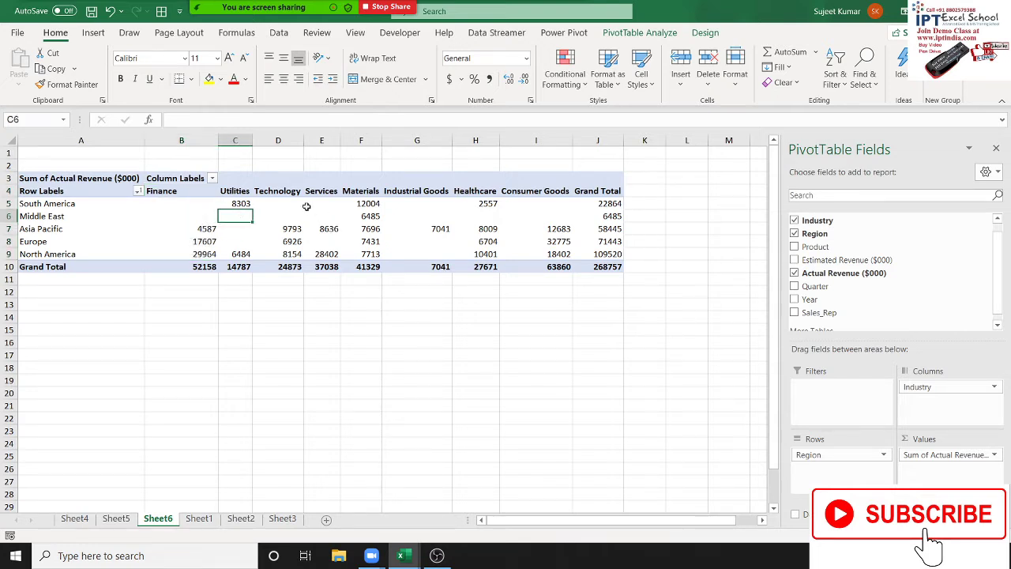
left_click(291, 233)
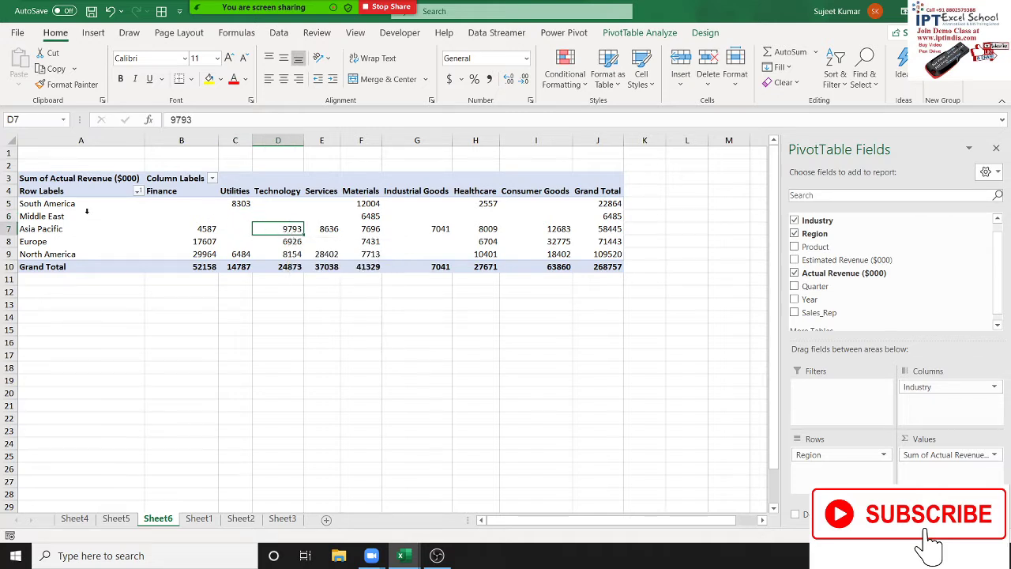
left_click_drag(85, 209, 48, 241)
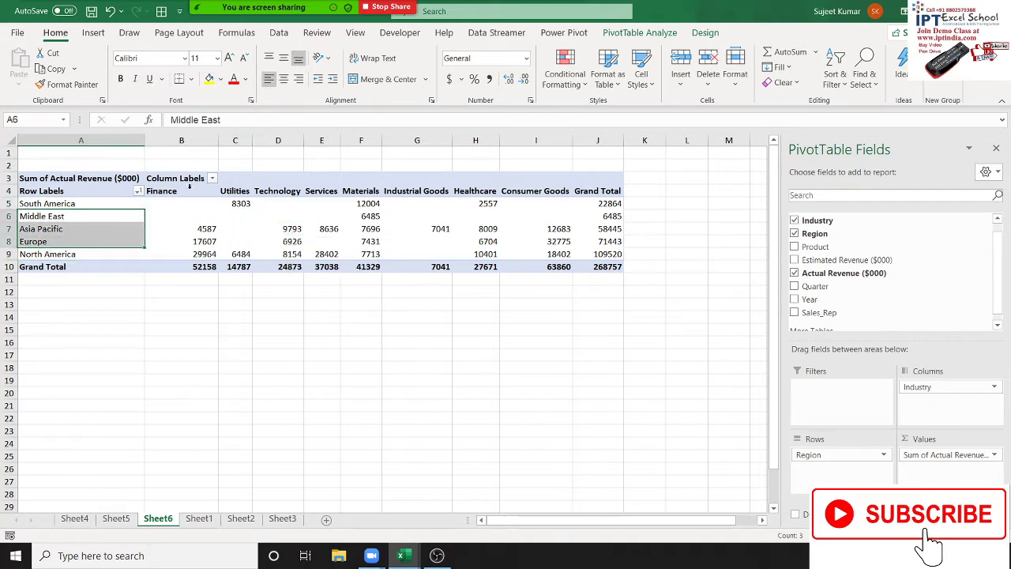
left_click_drag(188, 190, 336, 186)
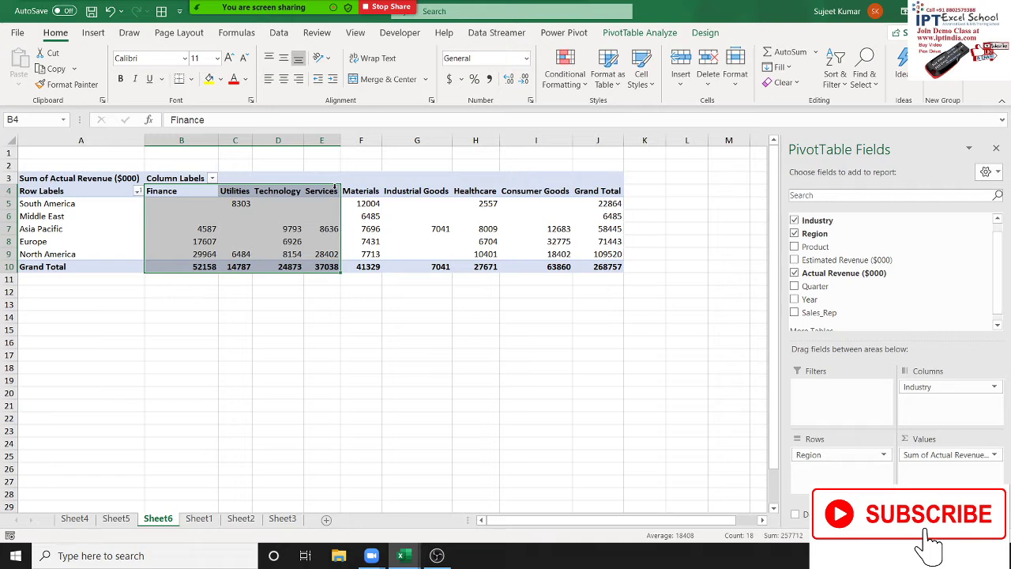
left_click(322, 203)
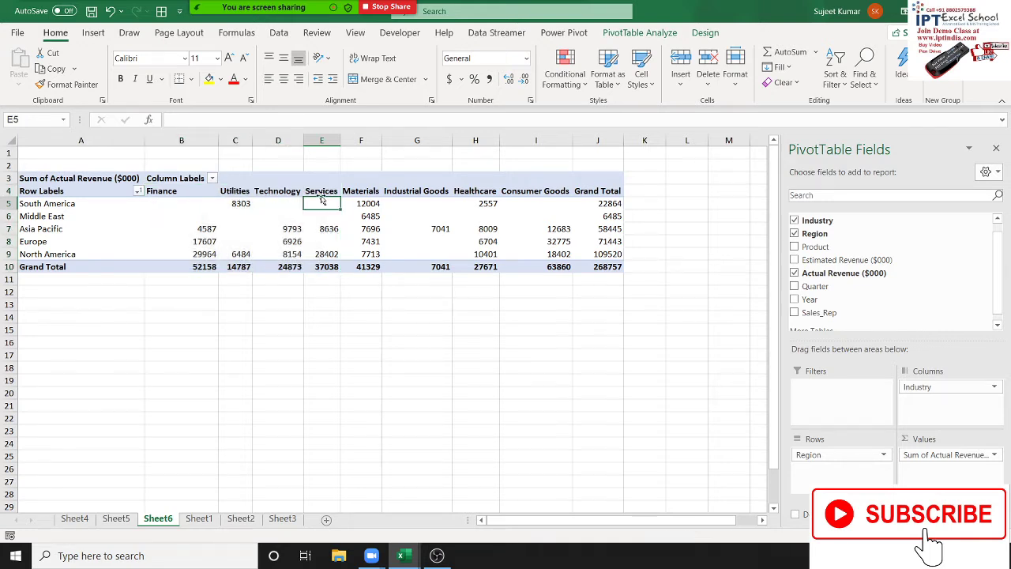
left_click(321, 192)
right_click(323, 193)
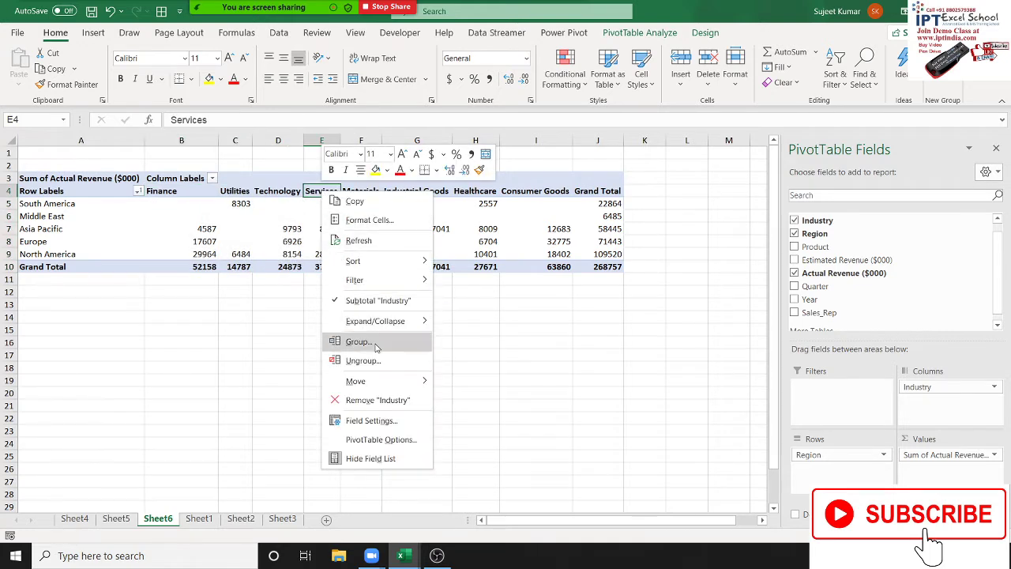
mouse_move(387, 384)
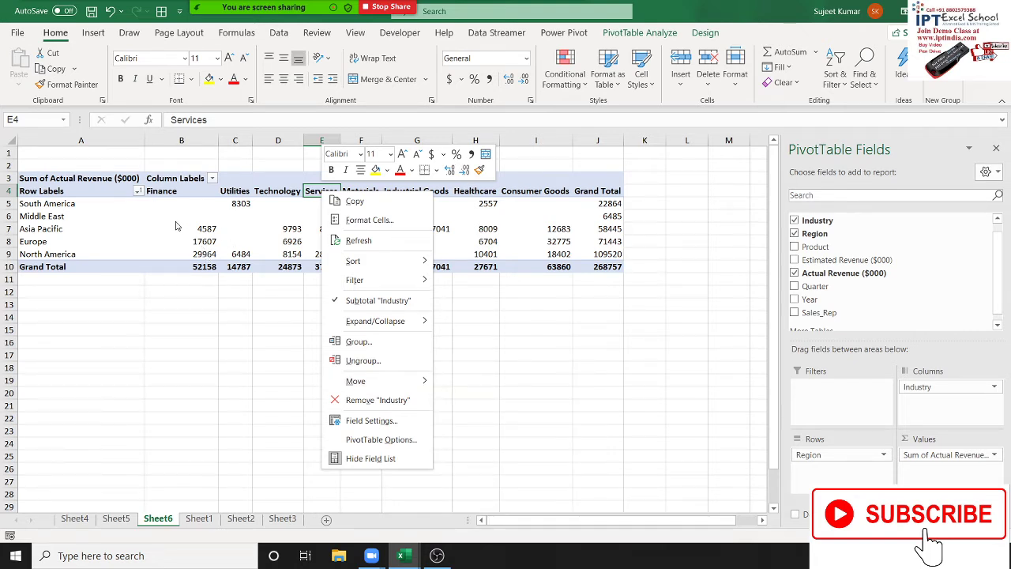
key("Escape")
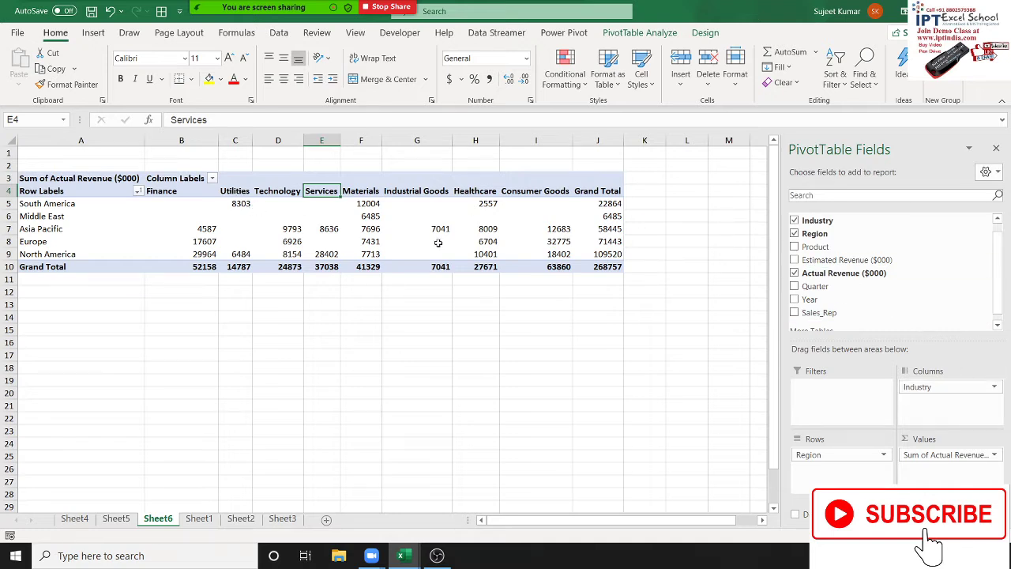
- Remove Industry and Region from the PivotTable and put Customer in Rows, listing revenue per customer
left_click_drag(949, 387, 924, 316)
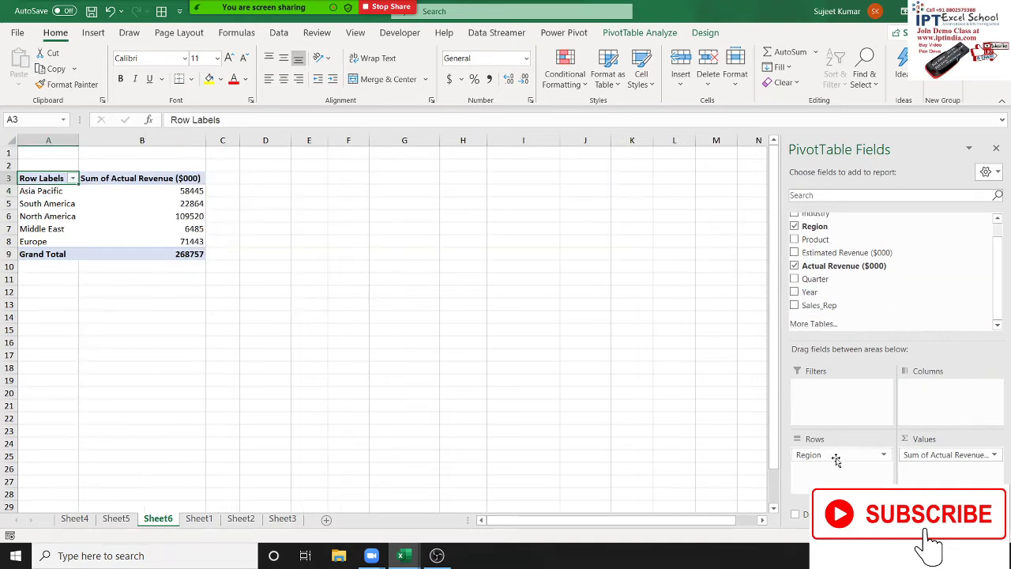
left_click_drag(835, 456, 881, 304)
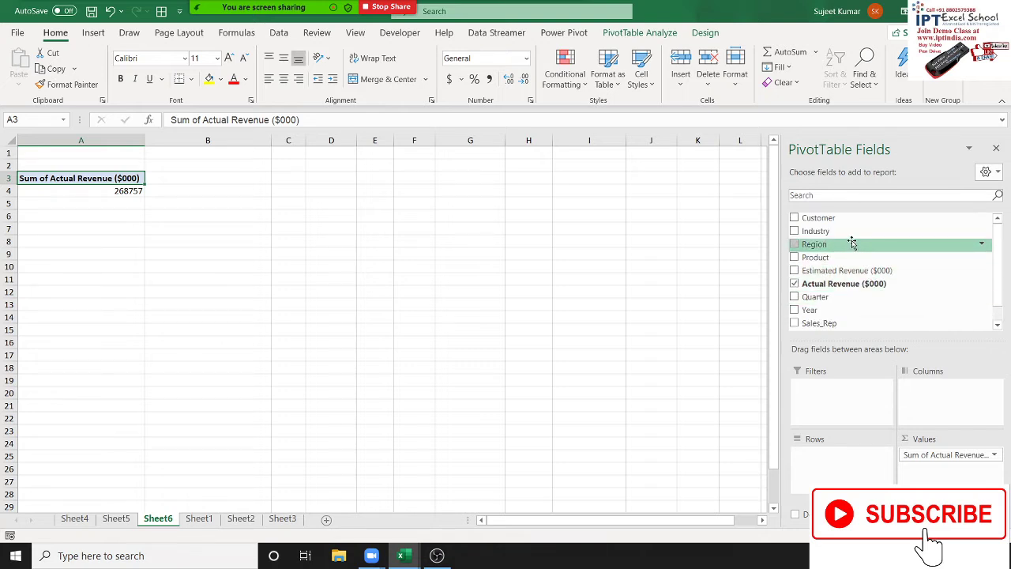
mouse_move(845, 218)
left_mouse_down()
mouse_move(858, 230)
mouse_move(842, 456)
left_mouse_up()
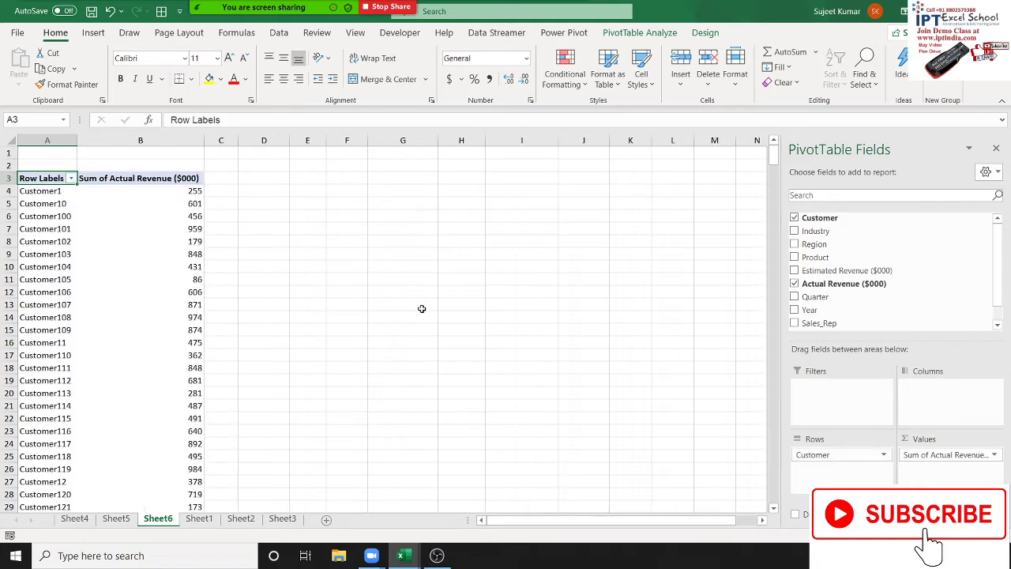
scroll(404, 319, "down", 4)
scroll(404, 319, "down", 10)
scroll(400, 316, "up", 3)
scroll(400, 316, "up", 7)
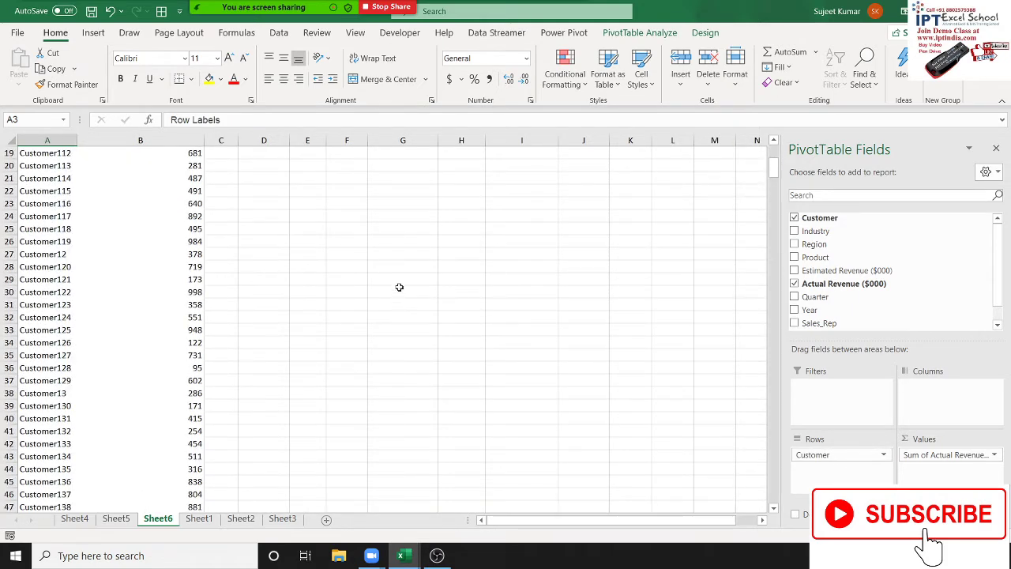
scroll(399, 272, "up", 6)
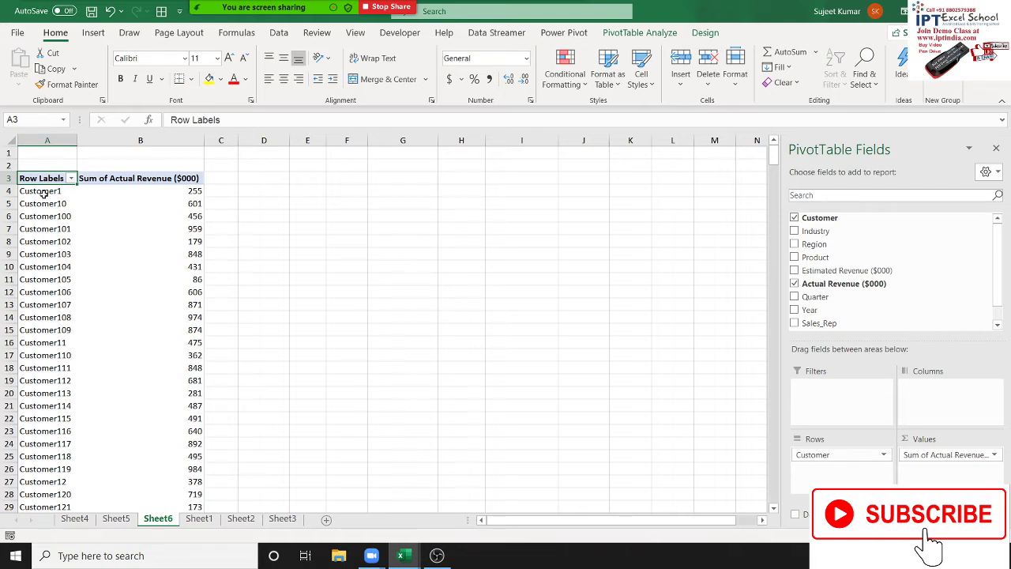
- Filter the row labels to only Customer1, Customer100 and Customer102, totalling 890
left_click(71, 178)
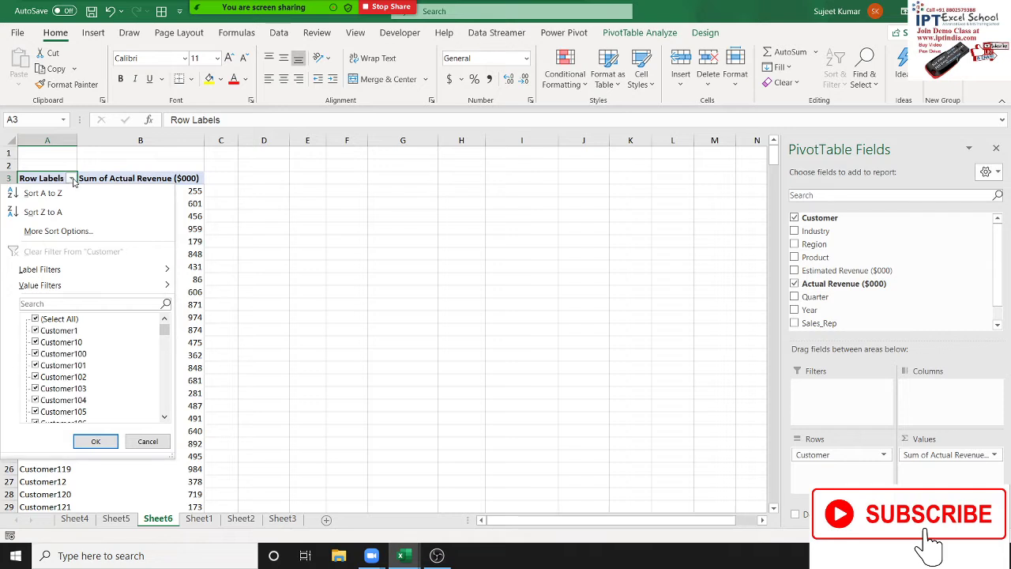
scroll(63, 356, "down", 5)
scroll(63, 356, "up", 5)
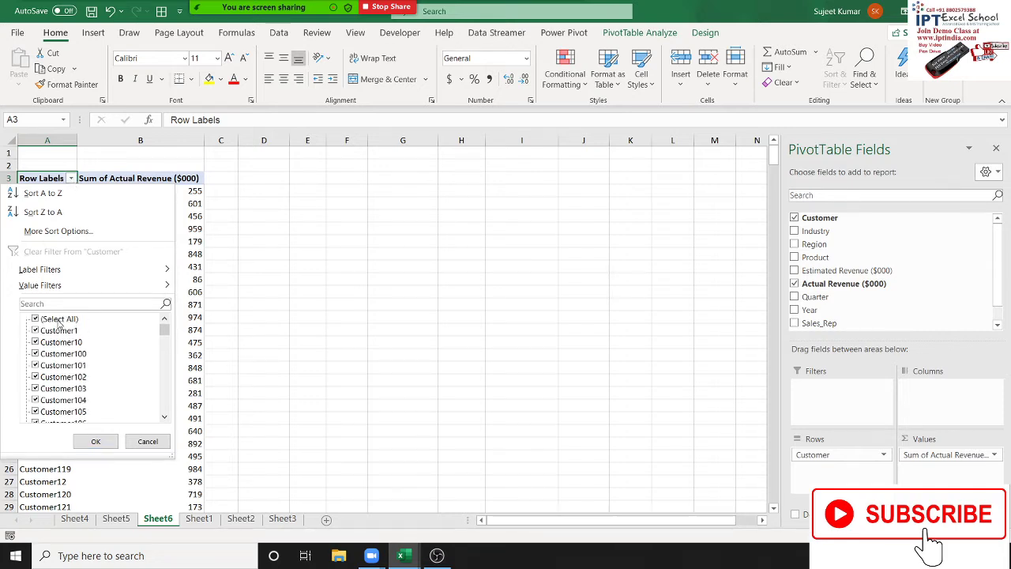
left_click(45, 319)
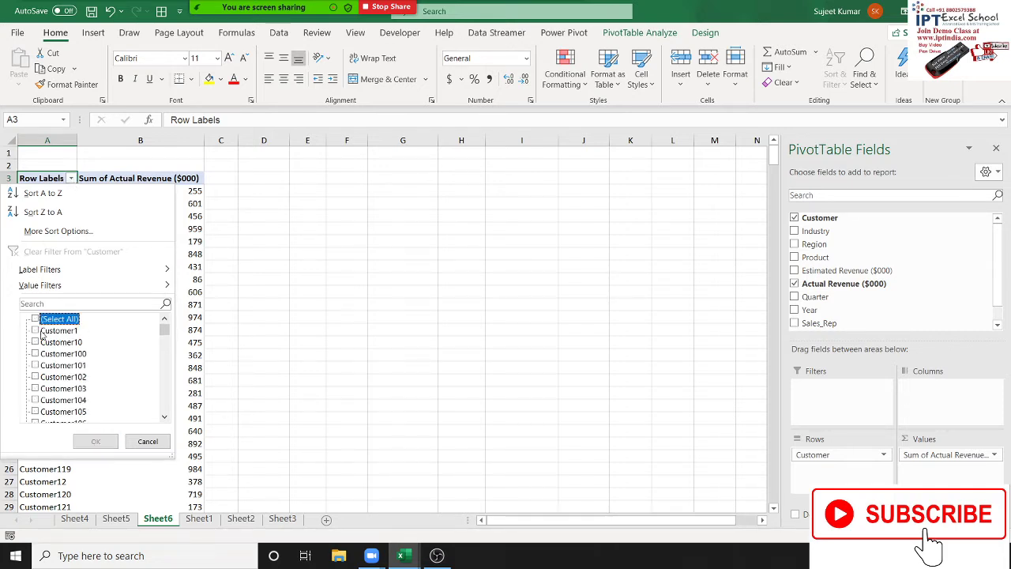
left_click(41, 332)
left_click(41, 354)
left_click(41, 378)
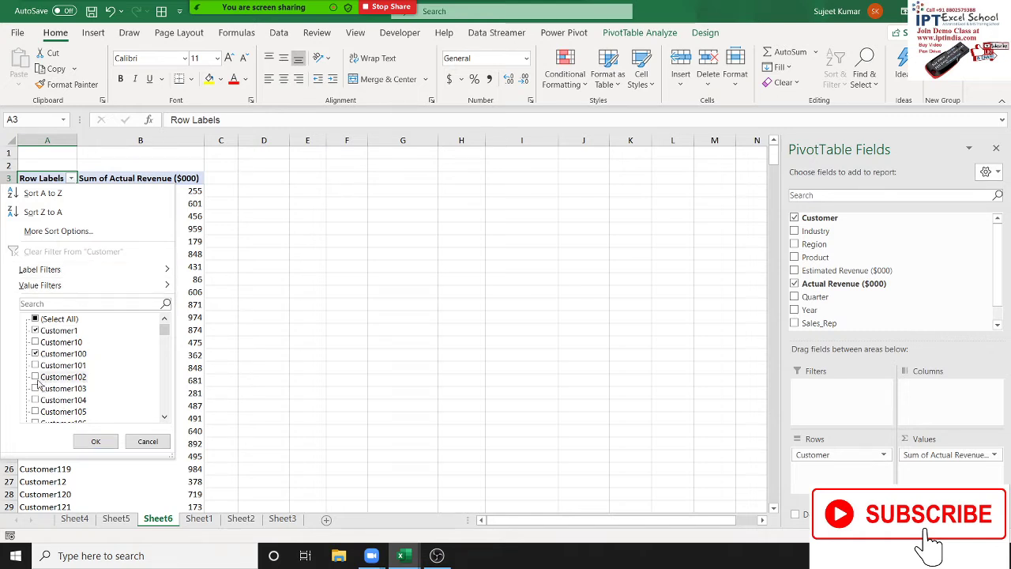
left_click(35, 378)
left_click(96, 440)
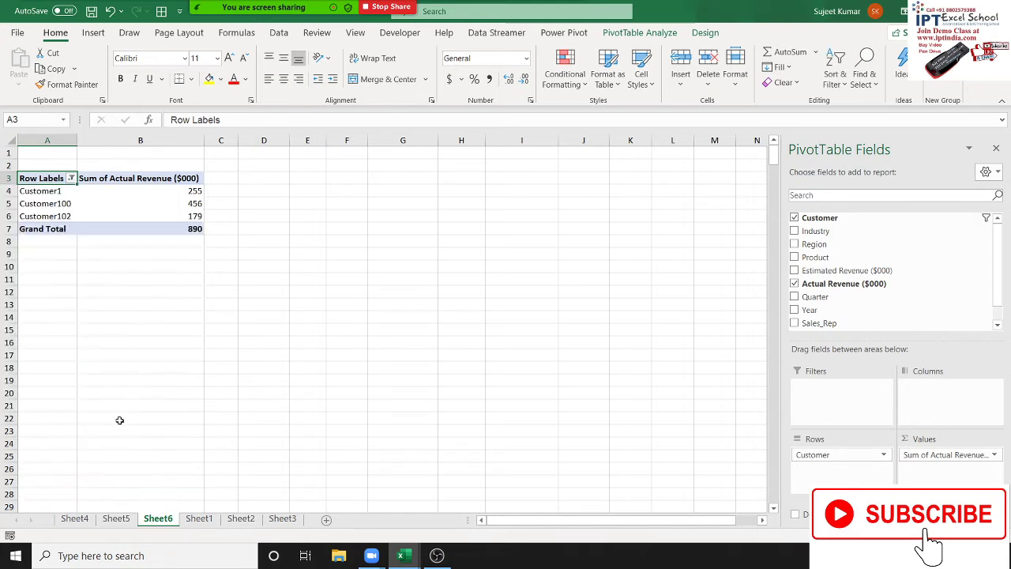
- Reopen the customer filter dropdown to browse the Label and Value Filters
left_click(71, 178)
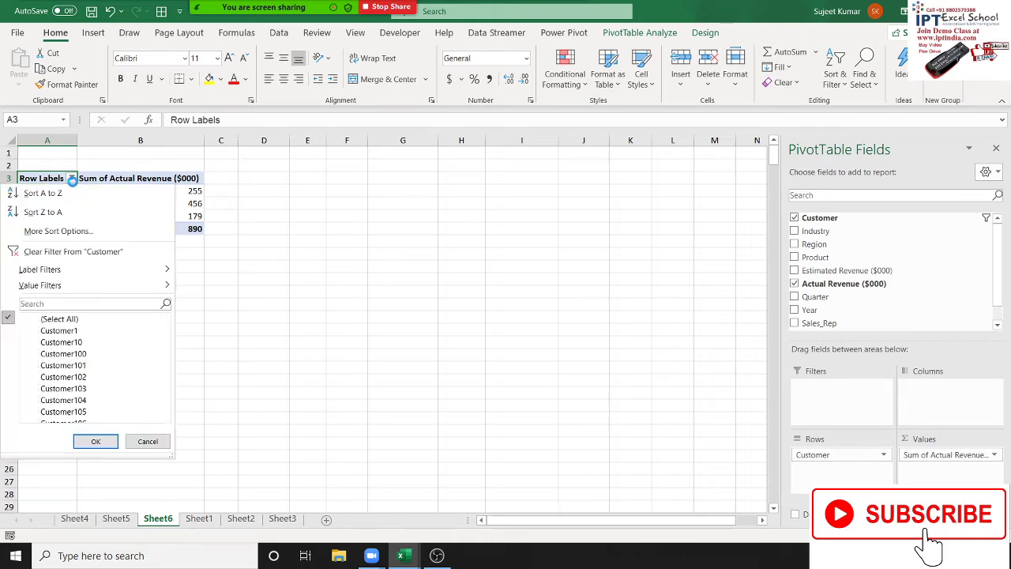
mouse_move(91, 271)
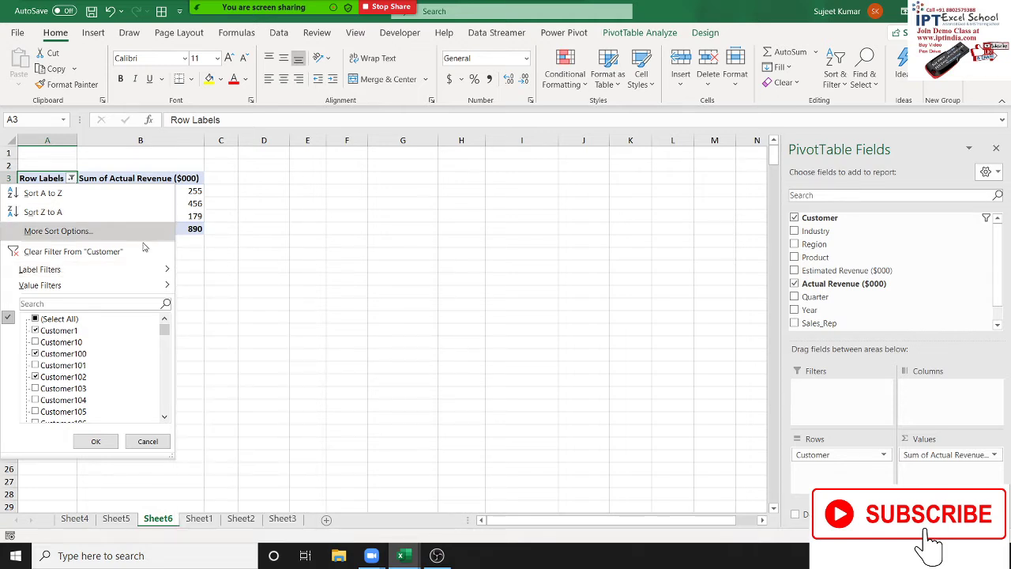
mouse_move(133, 293)
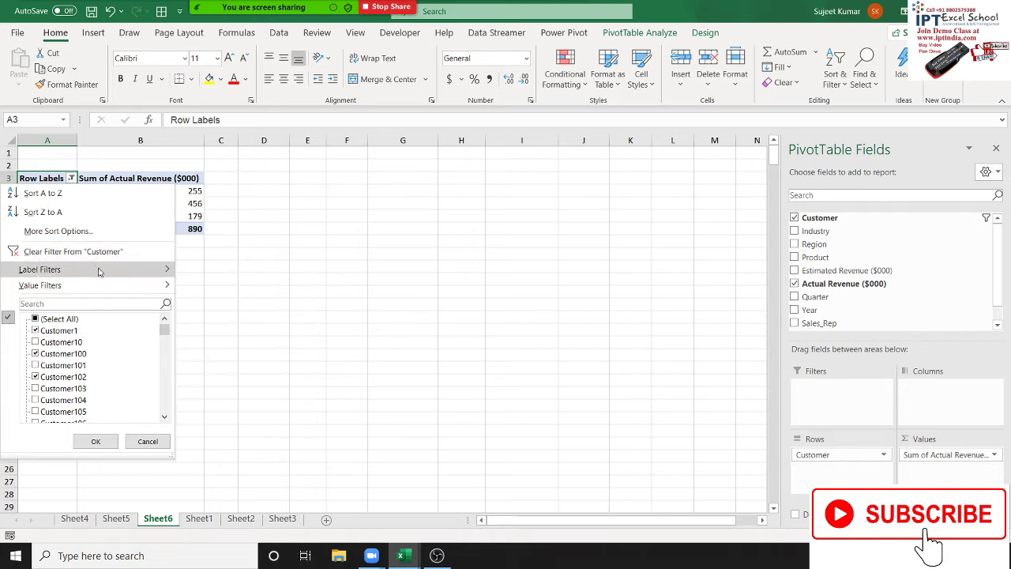
mouse_move(117, 269)
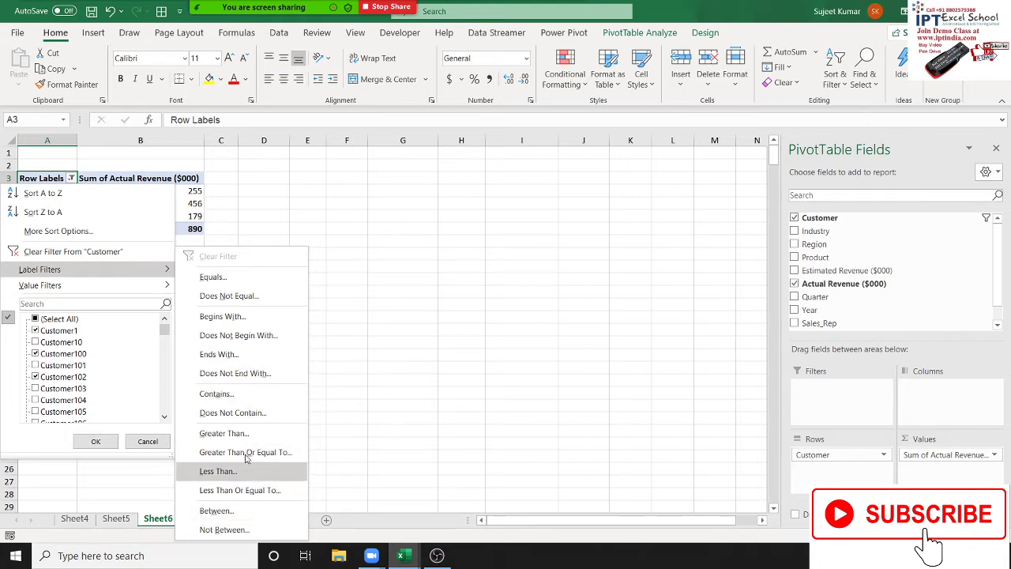
- Apply a Top 10 items by Sum of Actual Revenue value filter to customers, then dismiss the meeting notification
mouse_move(140, 285)
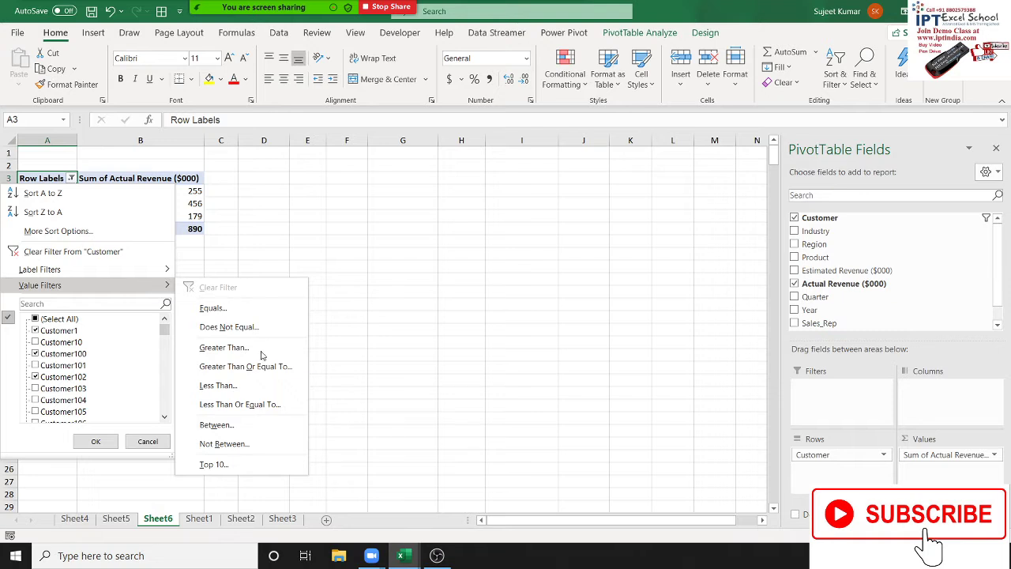
left_click(251, 467)
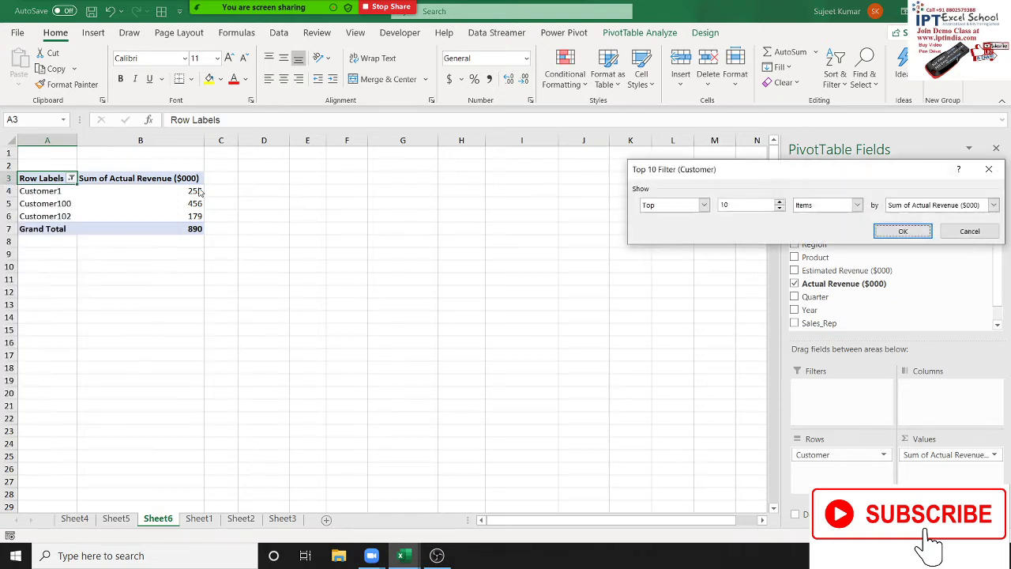
left_click(895, 232)
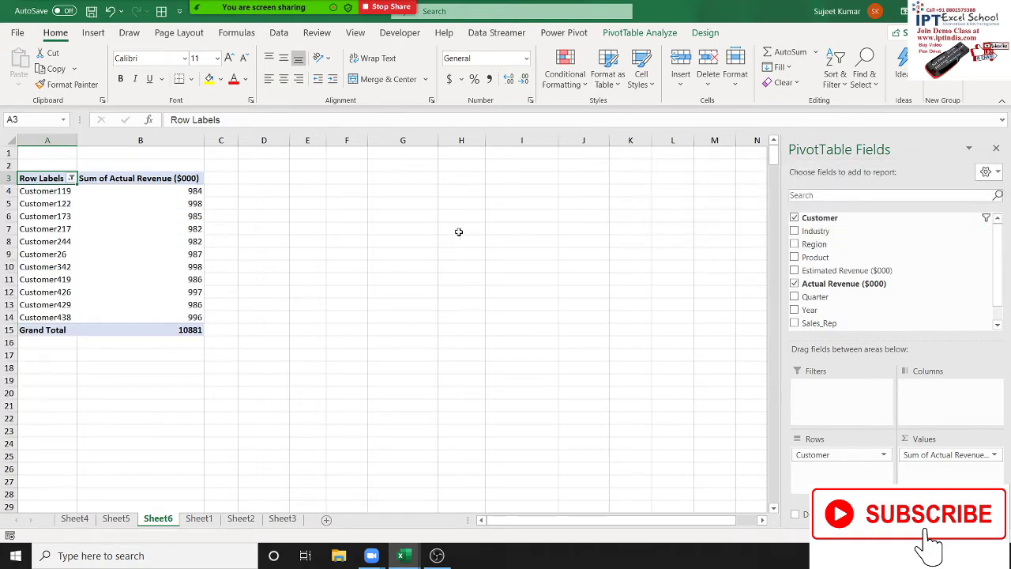
mouse_move(198, 228)
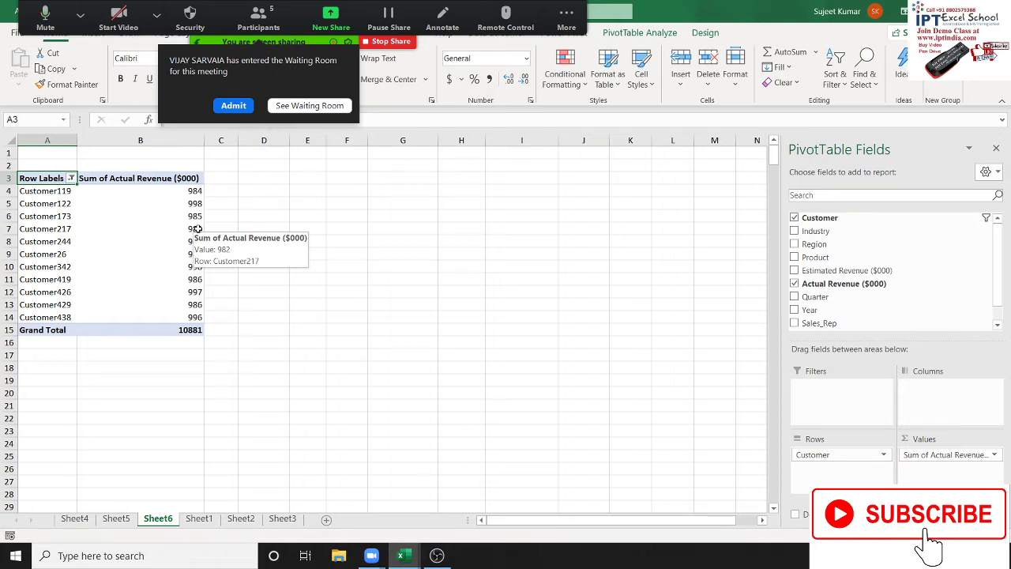
left_click(245, 111)
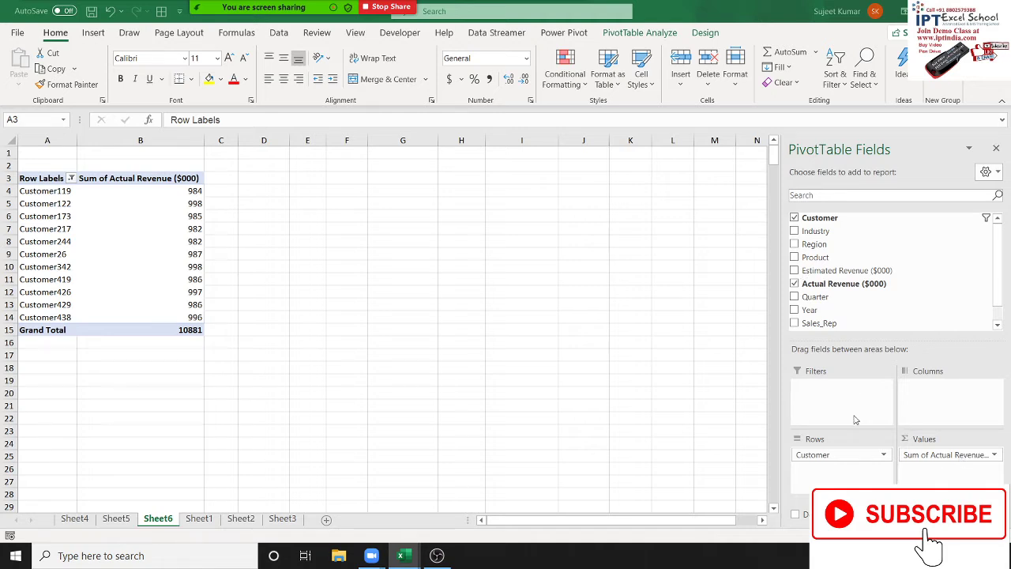
- Clear the Customer filter and add Product as the PivotTable columns
left_click(72, 180)
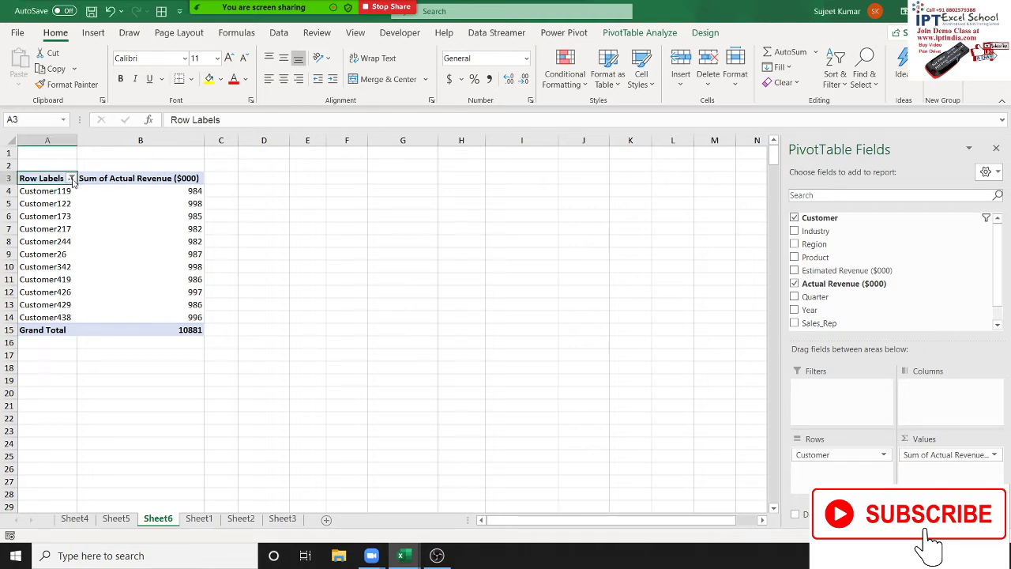
left_click(49, 252)
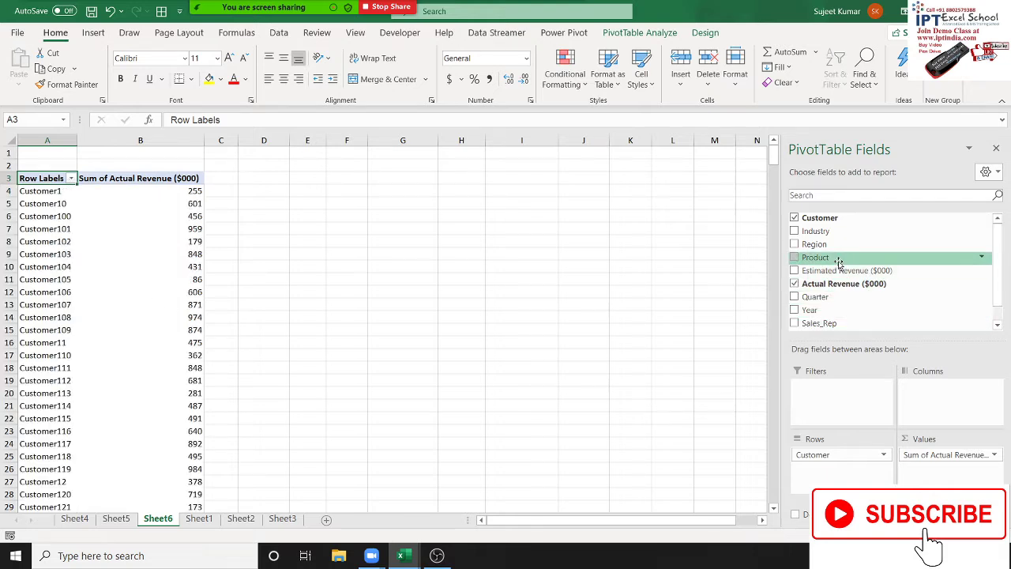
left_click_drag(821, 257, 932, 399)
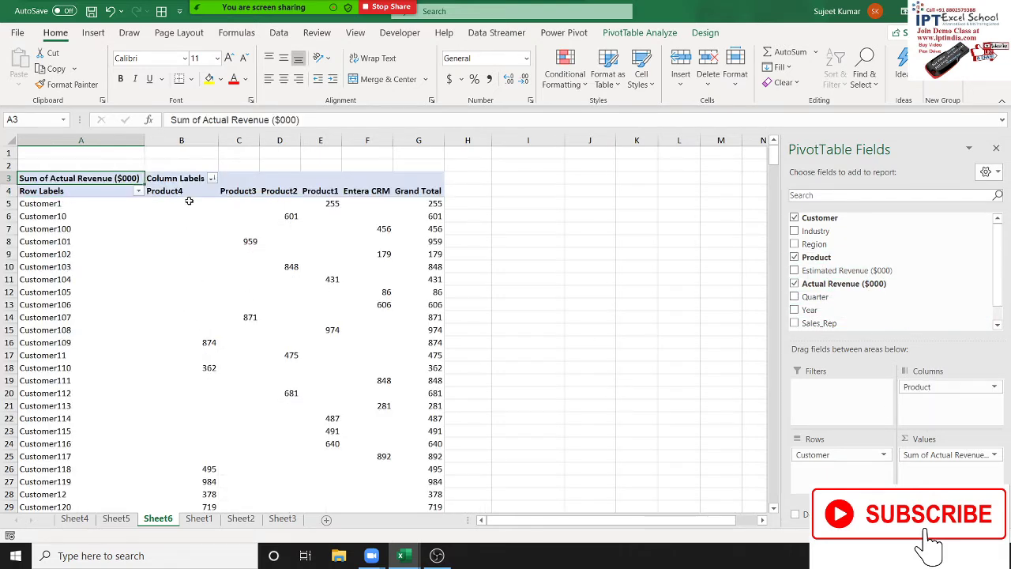
- Try hiding Product2 and Product1 in the product filter, then include all products again
left_click(180, 180)
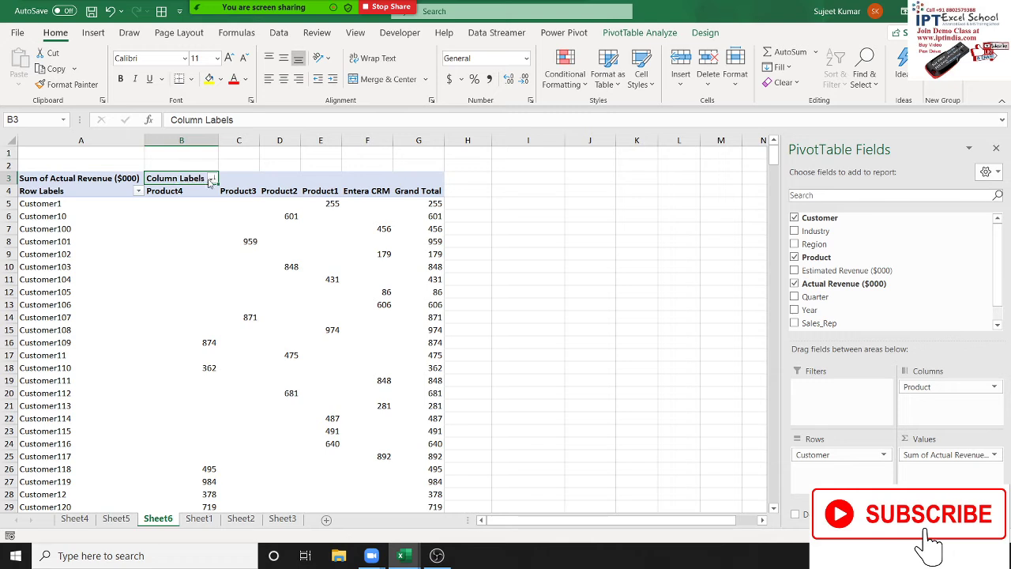
left_click(212, 178)
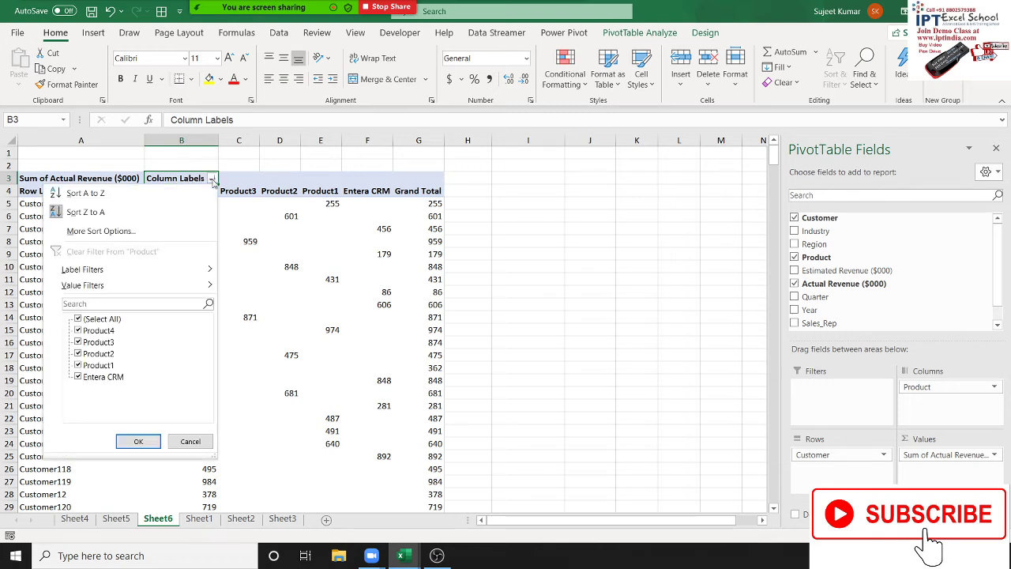
left_click(77, 354)
left_click(77, 365)
left_click(138, 440)
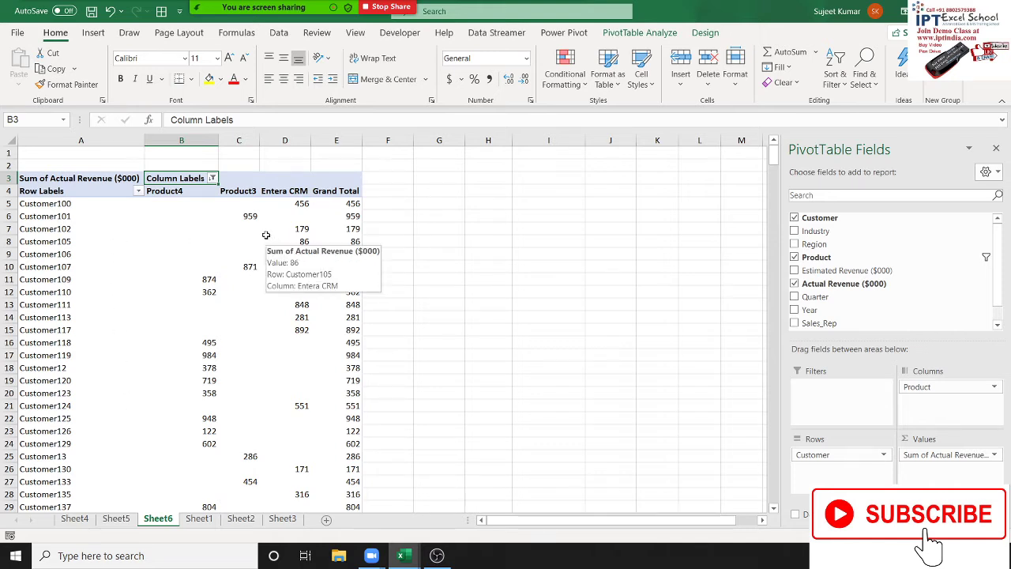
left_click(212, 179)
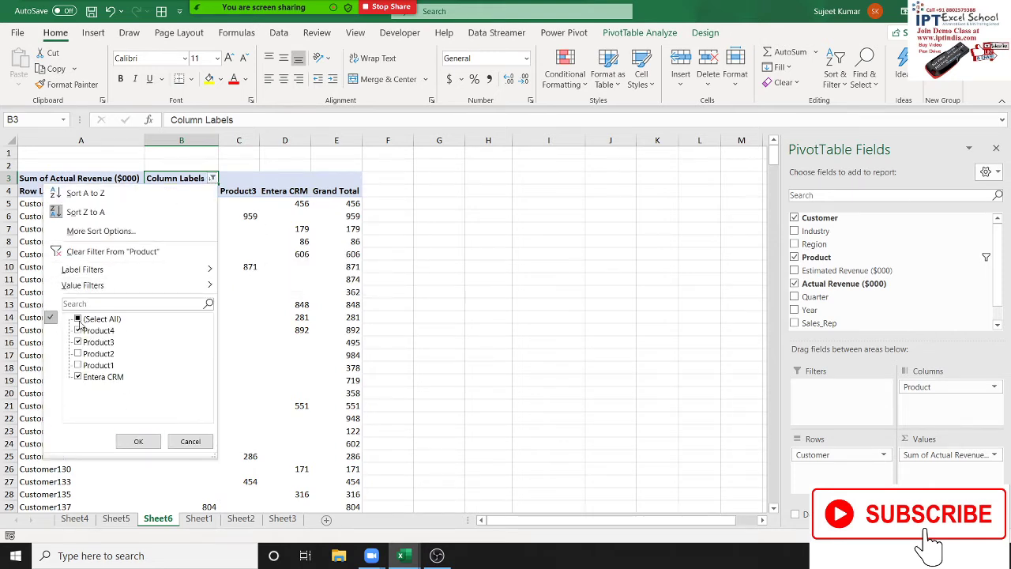
left_click(78, 319)
- Apply a Top 3 products by revenue value filter, stopping a participant's video along the way
mouse_move(175, 282)
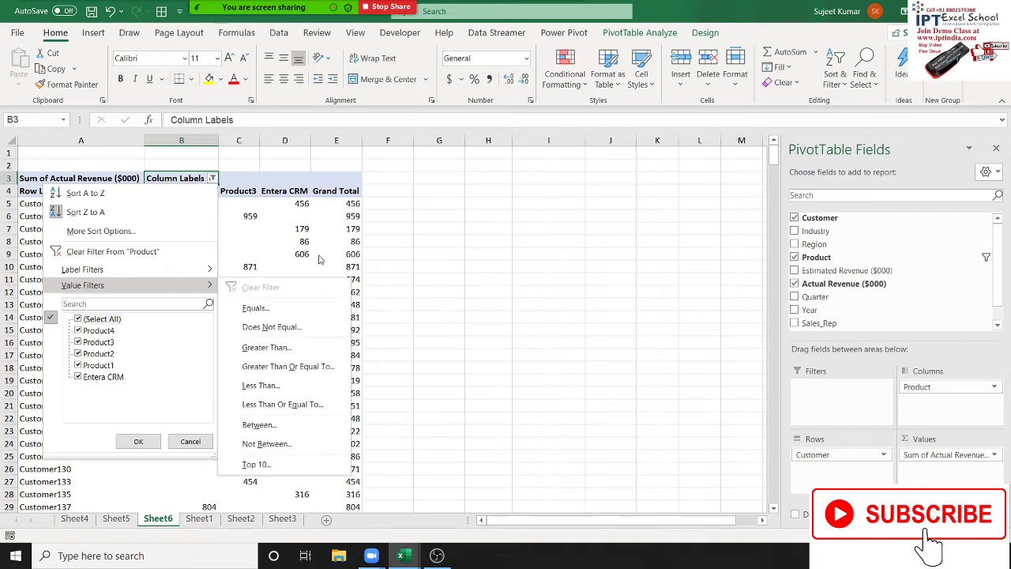
left_click(256, 463)
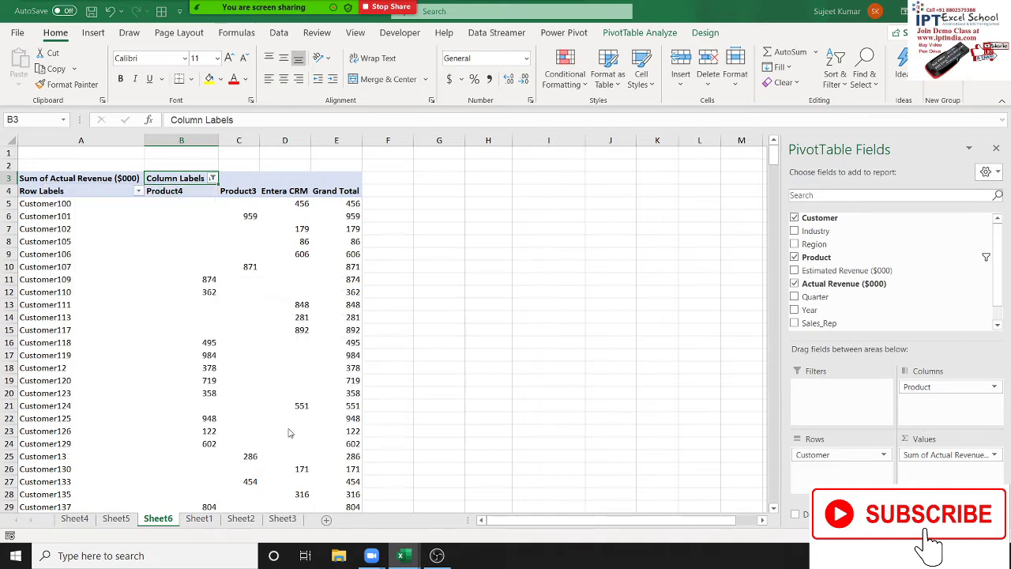
double_click(727, 206)
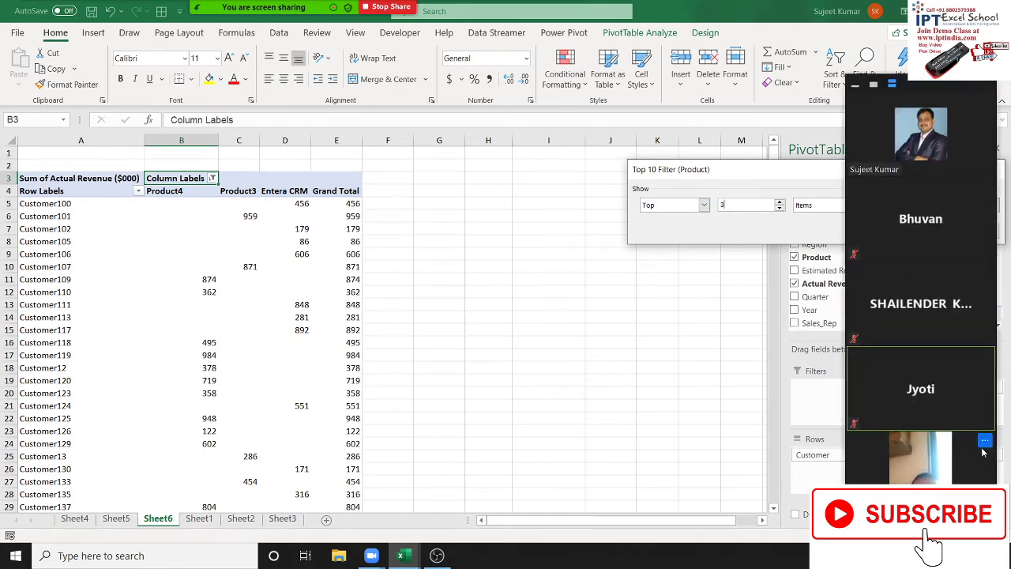
left_click(986, 444)
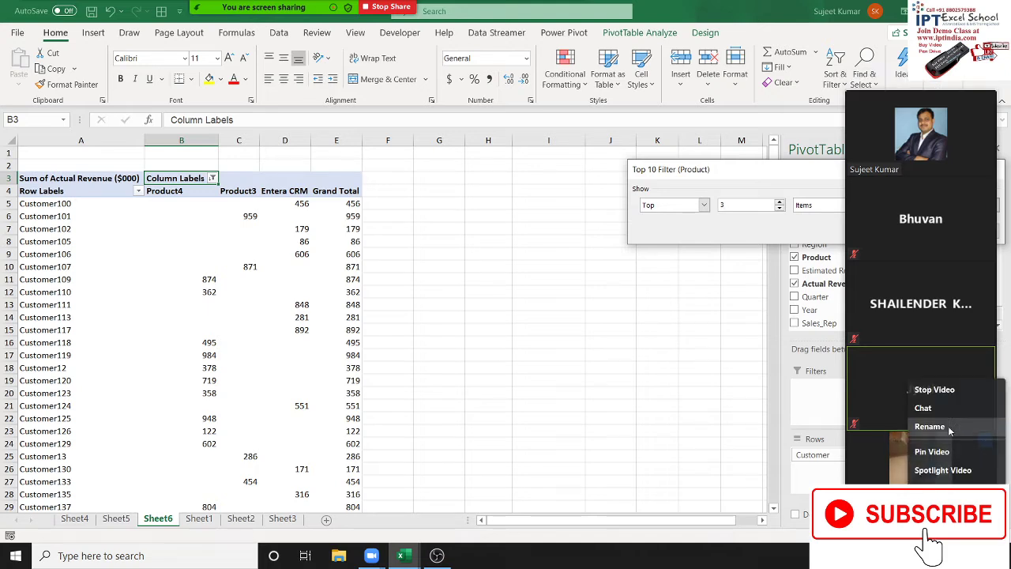
left_click(952, 400)
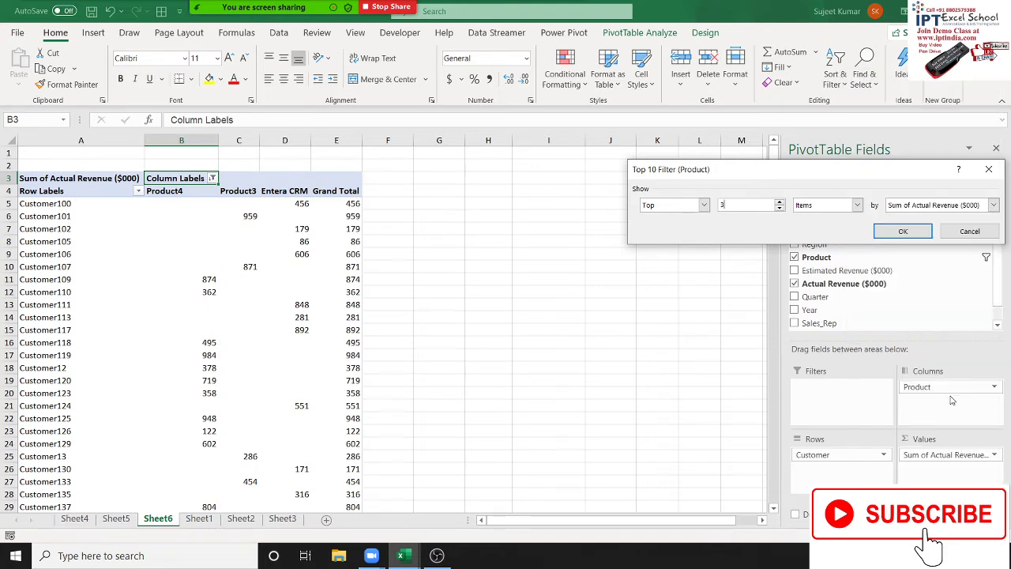
left_click(881, 231)
scroll(203, 225, "down", 4)
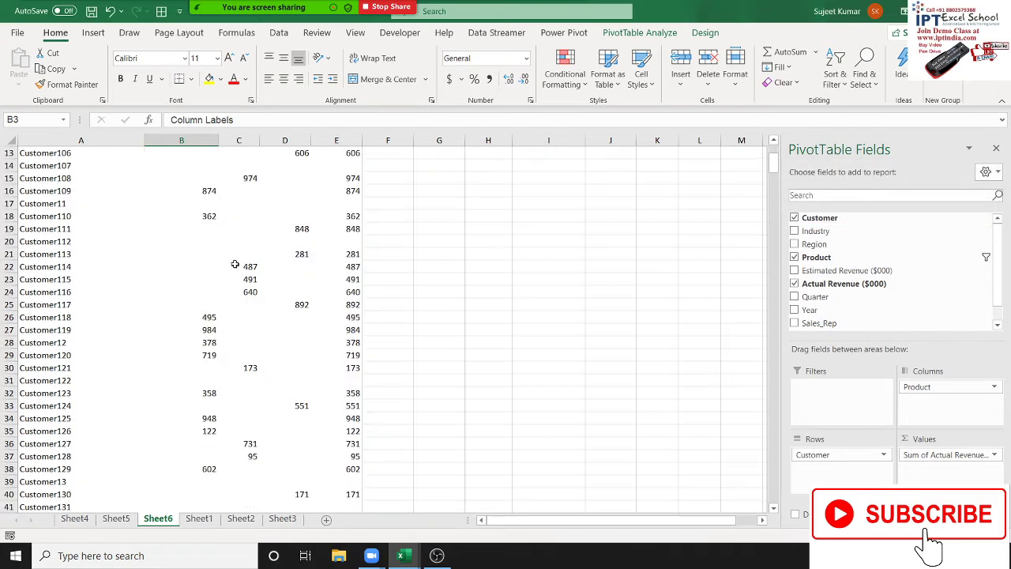
scroll(234, 262, "up", 4)
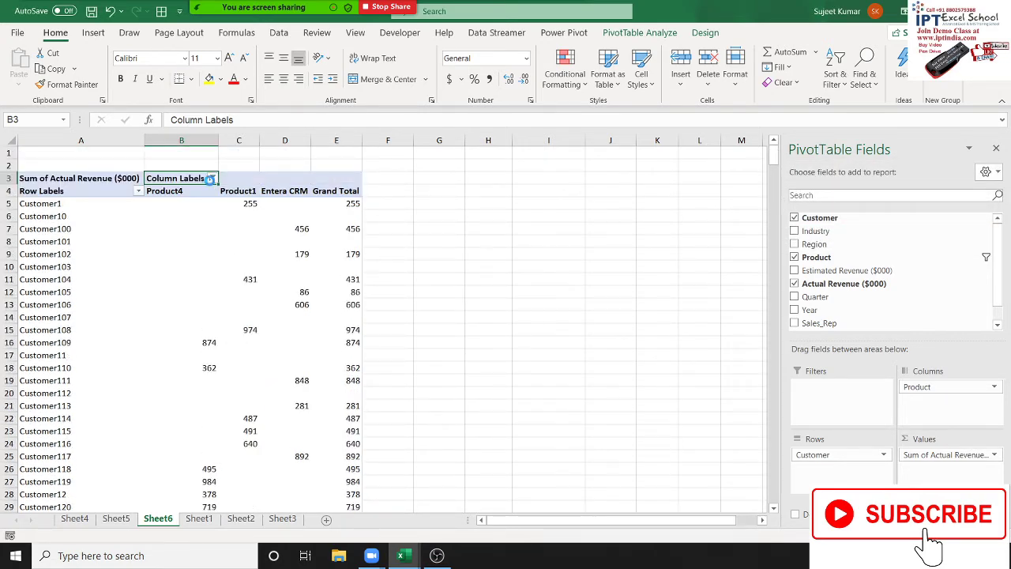
- Clear the filter from Product so every product column shows again
left_click(212, 178)
mouse_move(79, 285)
left_click(77, 253)
left_click(264, 27)
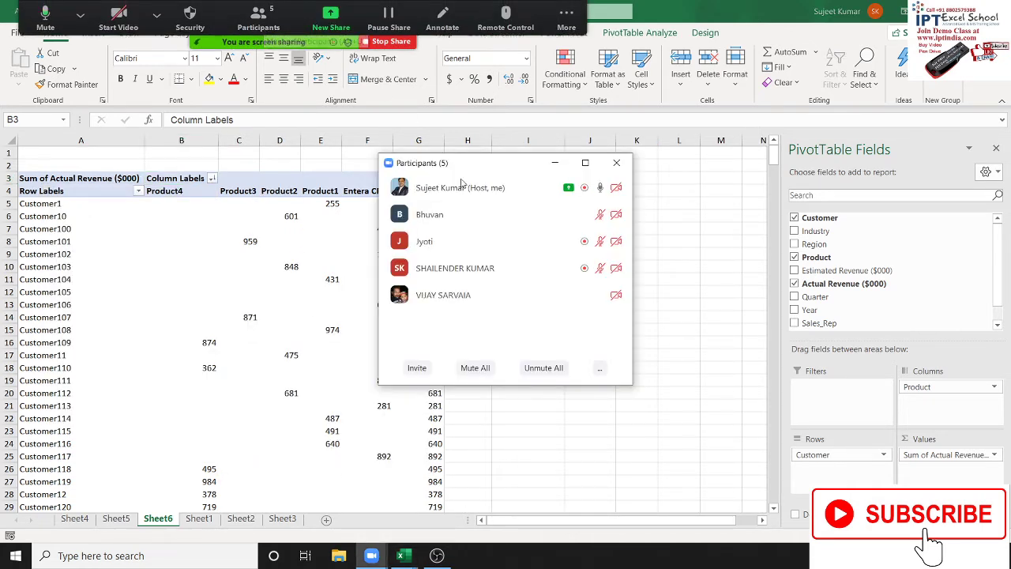
- Open the newly joined participant's More menu, then close the Zoom Participants window
mouse_move(620, 247)
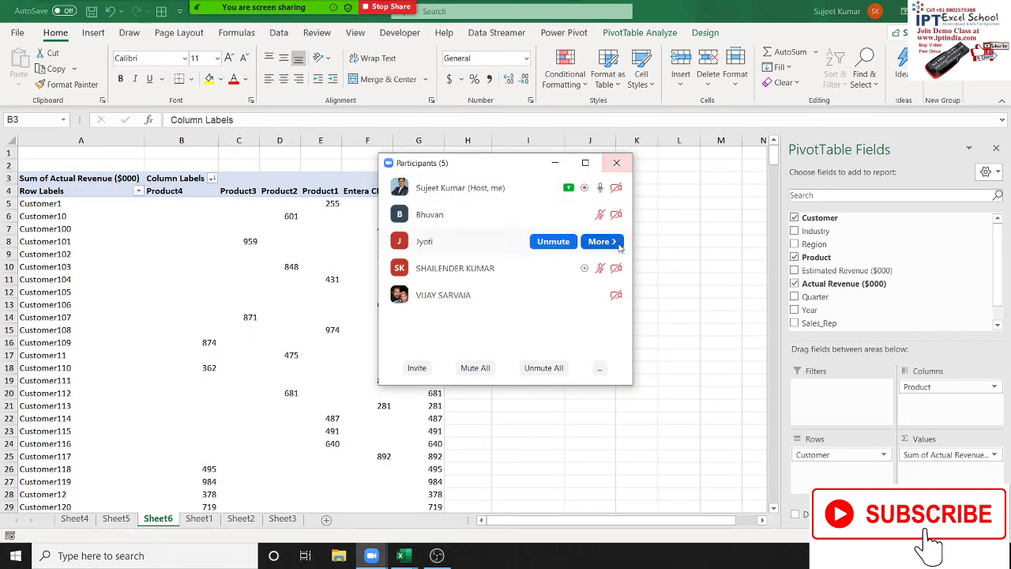
left_click(617, 295)
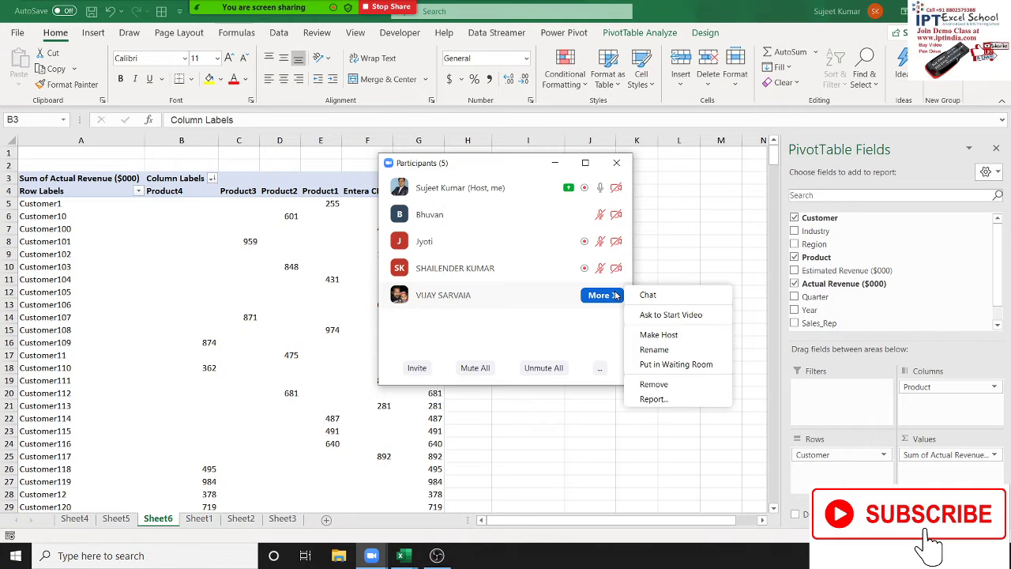
left_click(616, 162)
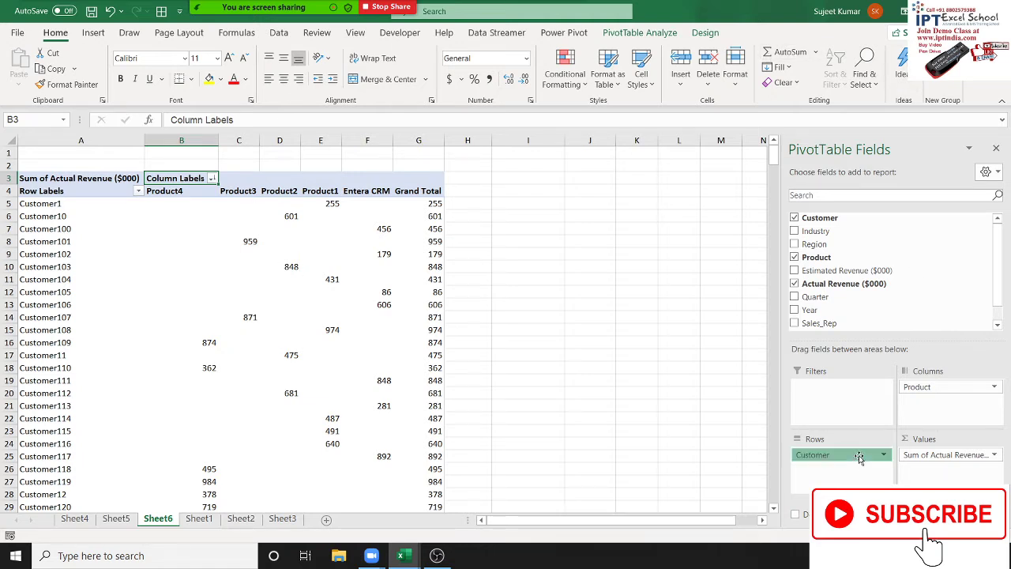
- Drop Customer from Rows so Industry shows revenue per product, then select the pivot range
mouse_move(869, 456)
left_mouse_down()
mouse_move(844, 257)
mouse_move(822, 470)
left_mouse_up()
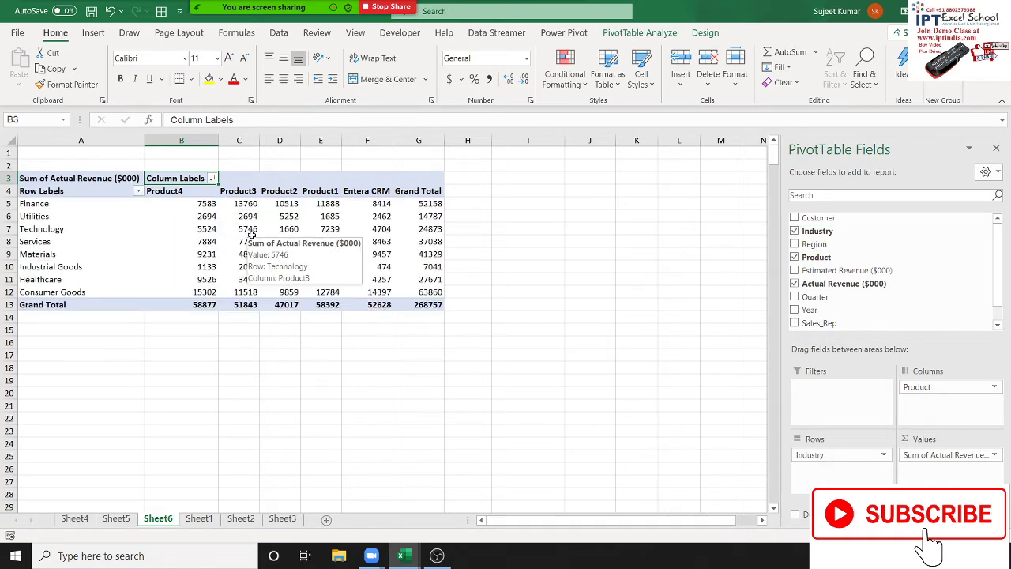
left_click_drag(88, 180, 441, 309)
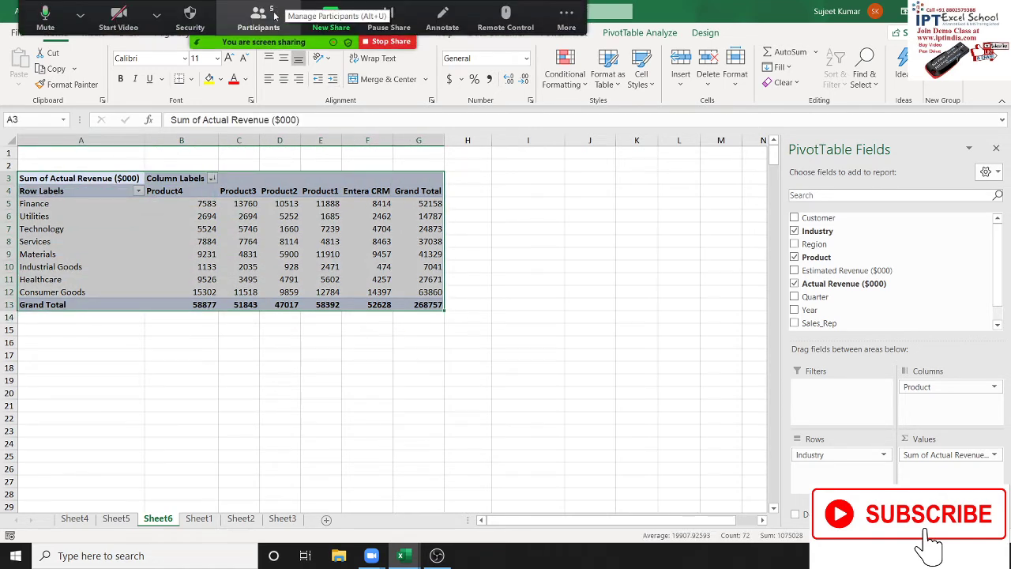
- Send a participant the private Zoom chat 'Please Select Device Audio', then close chat and Participants
left_click(258, 11)
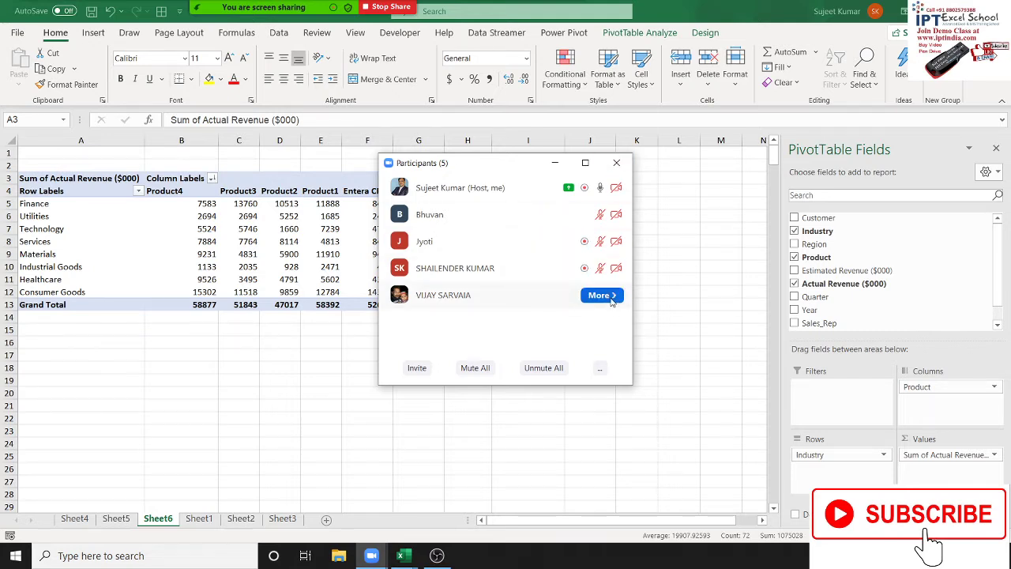
left_click(615, 299)
left_click(646, 298)
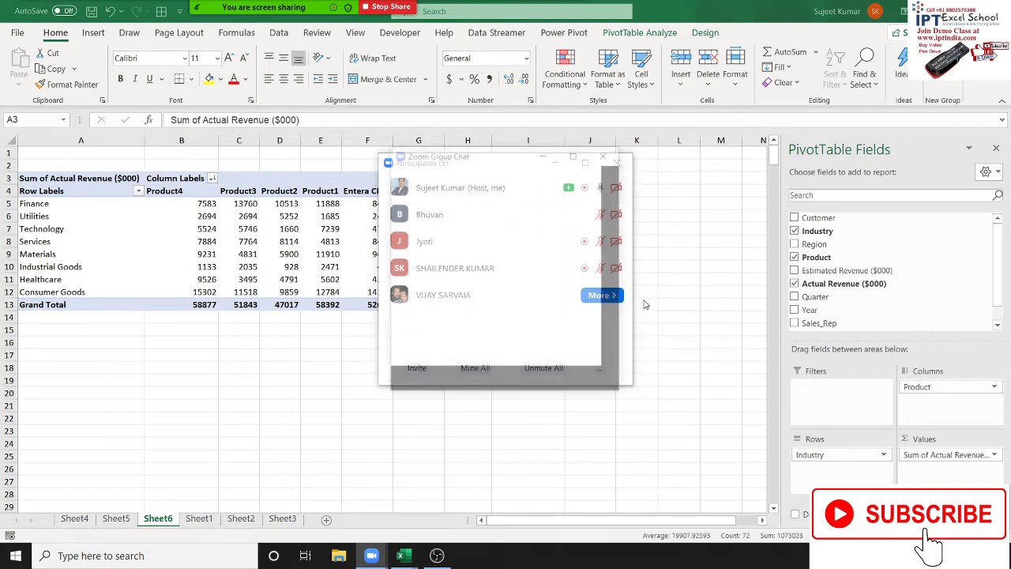
type("Please Select De")
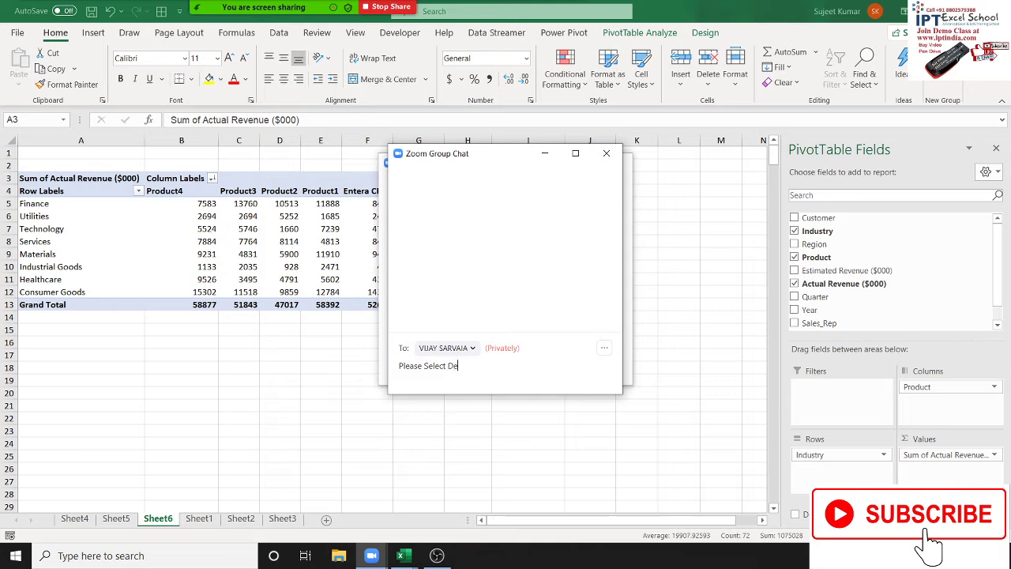
type("vice Audio")
key("Return")
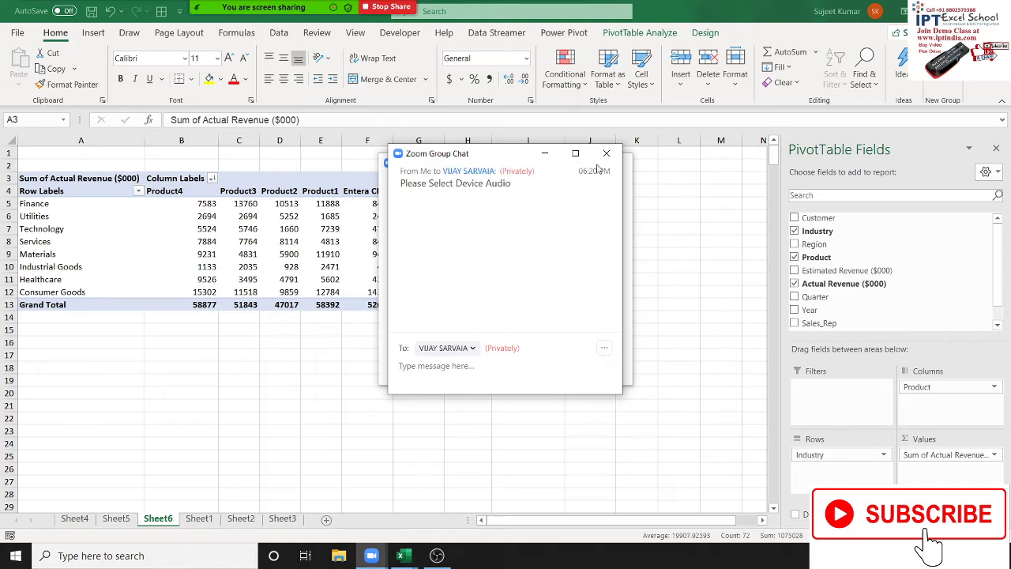
left_click(606, 153)
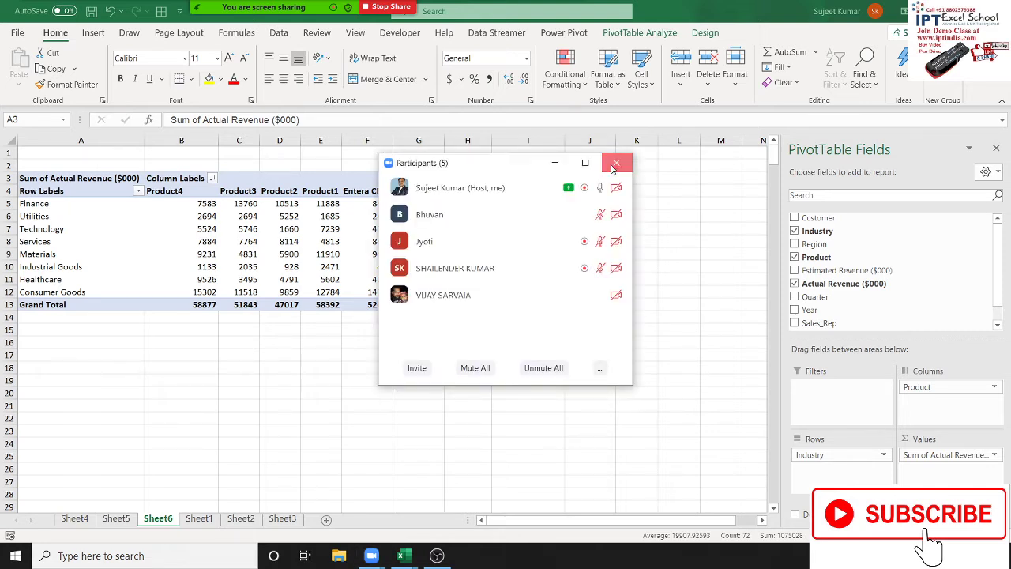
left_click(616, 164)
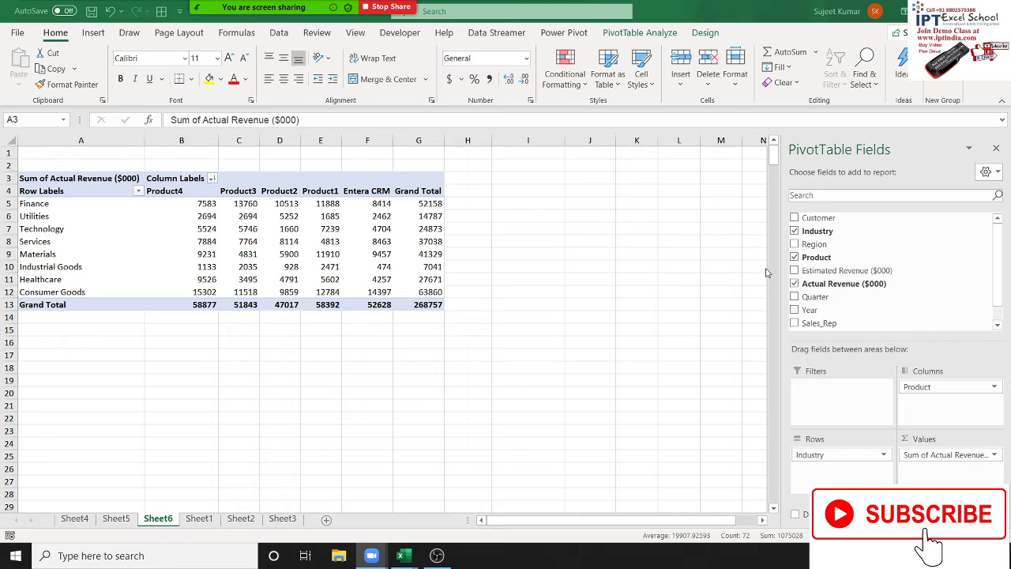
- Add Region as a report filter set to Asia Pacific, cutting the grand total to 58445
left_click_drag(813, 310, 819, 390)
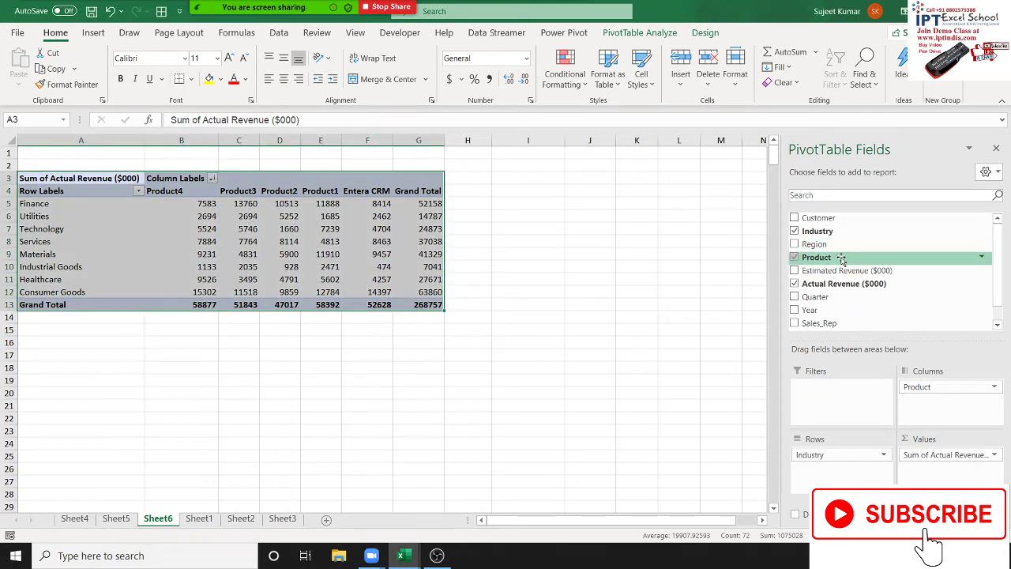
left_click_drag(814, 244, 822, 389)
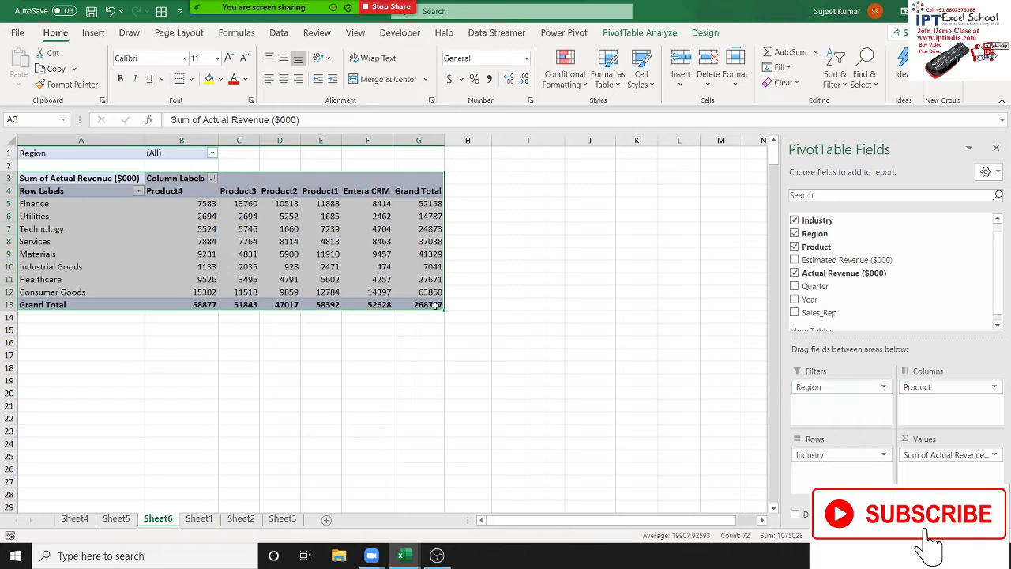
left_click(193, 241)
left_click(212, 154)
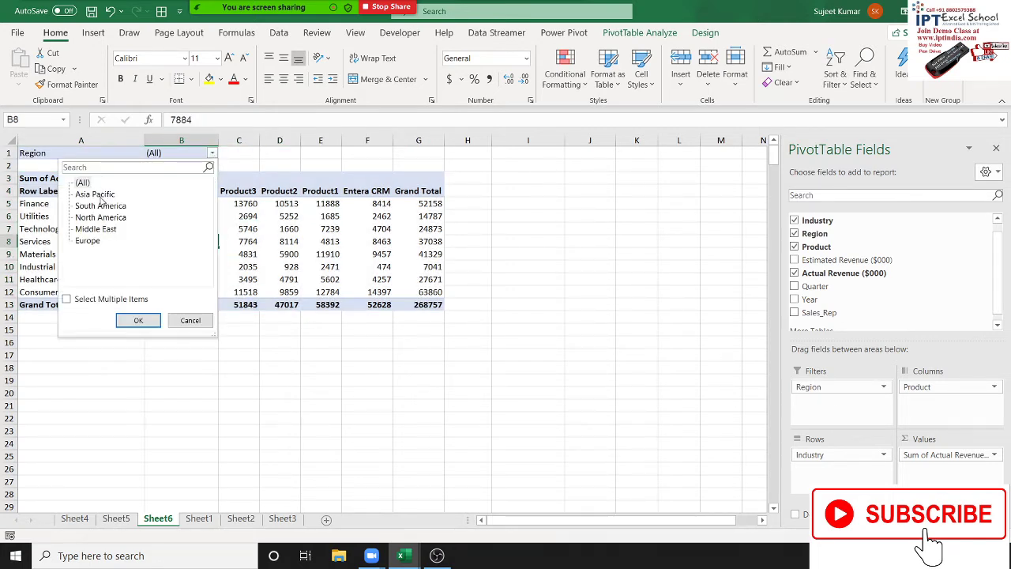
left_click(95, 195)
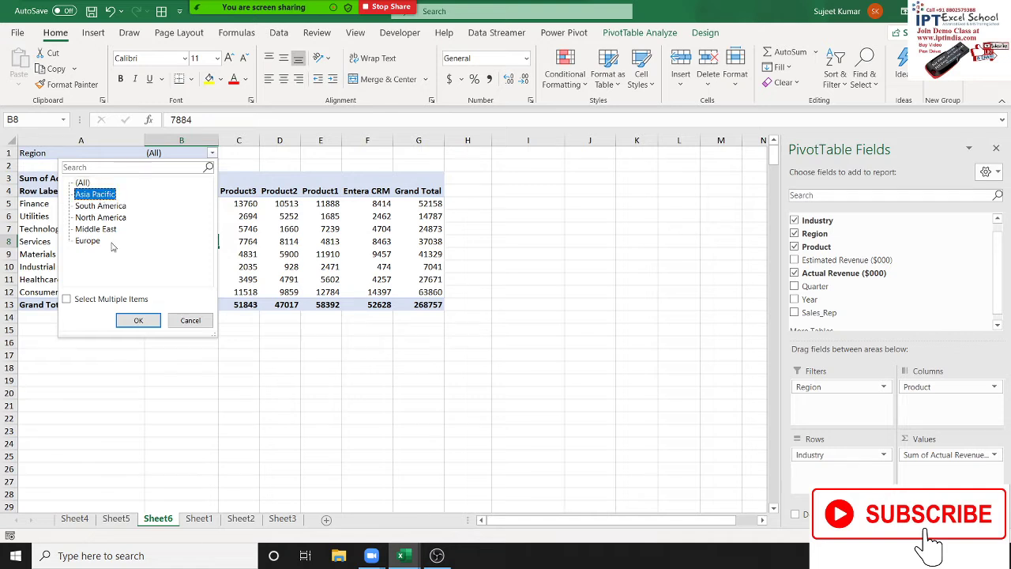
left_click(138, 320)
left_click_drag(60, 190, 420, 298)
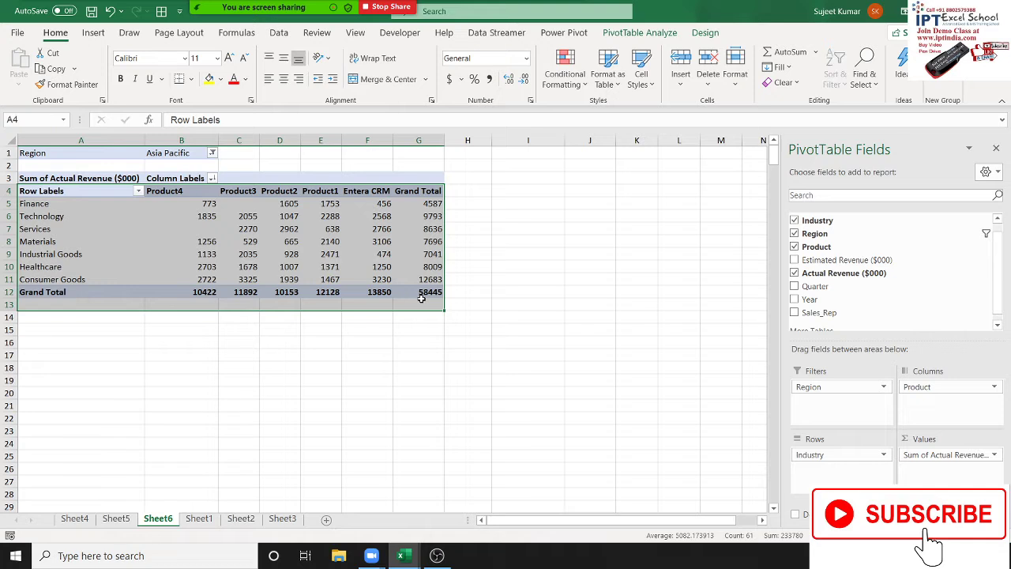
left_click(399, 269)
- Add Quarter and Year as report filters and test the values Q1, 2008 and 2004
left_click_drag(873, 289, 841, 403)
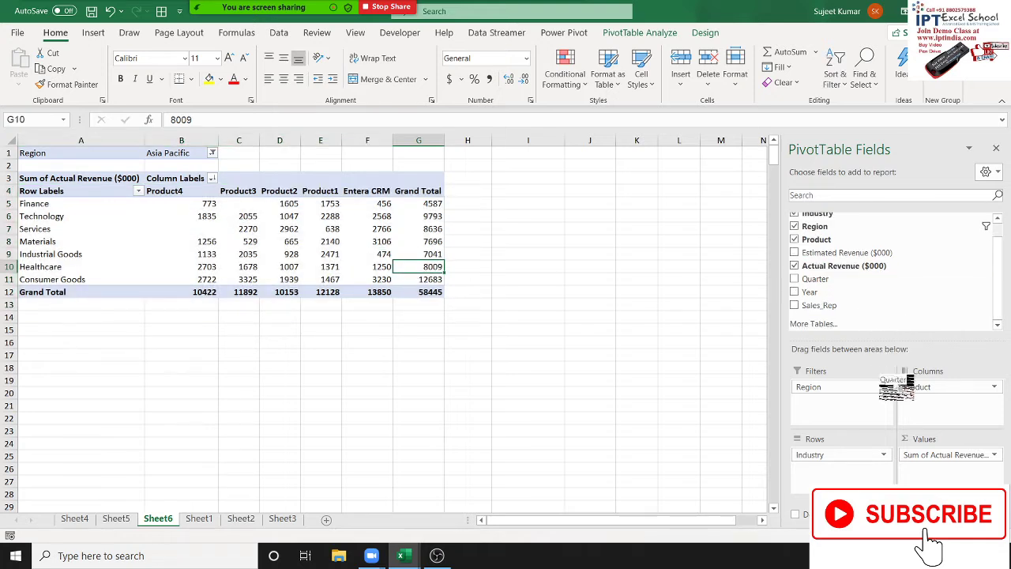
left_click_drag(826, 293, 854, 416)
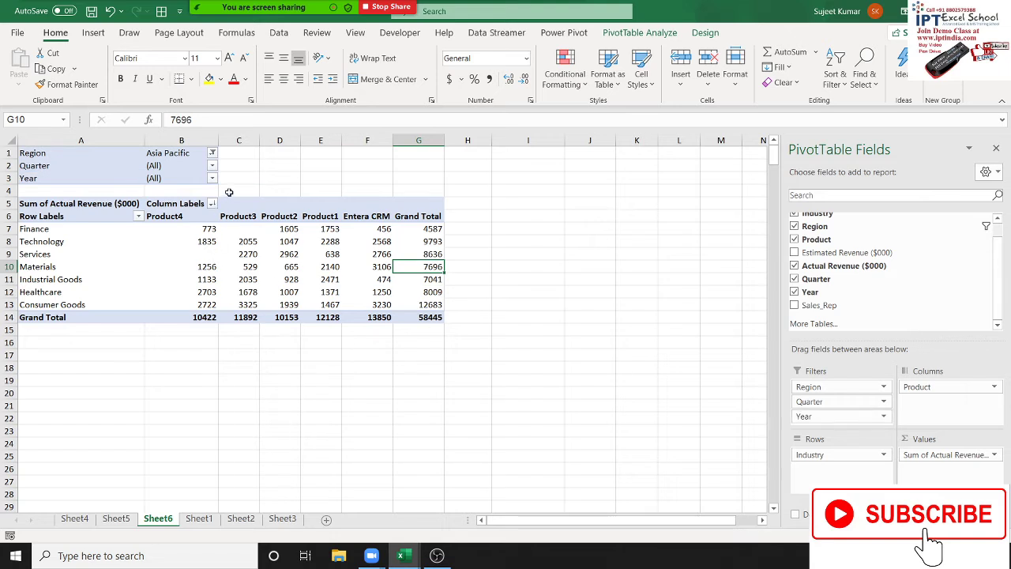
left_click(212, 165)
left_click(80, 207)
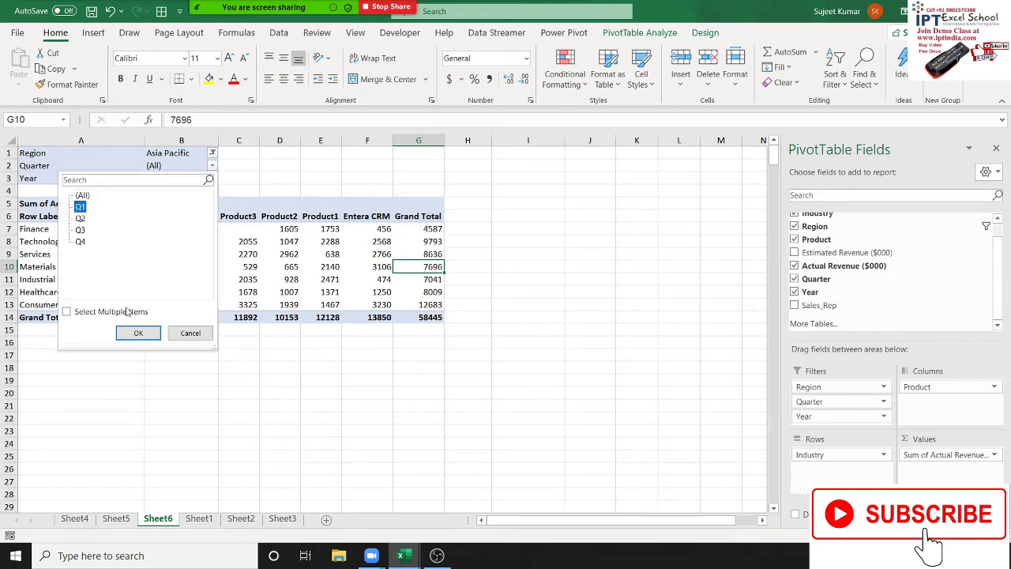
left_click(139, 332)
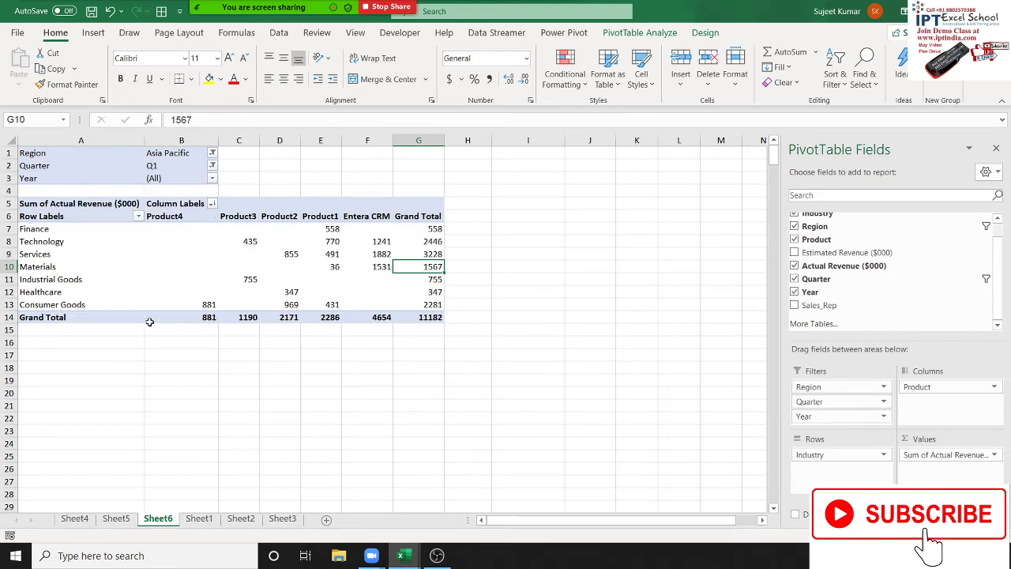
left_click(213, 178)
left_click(87, 277)
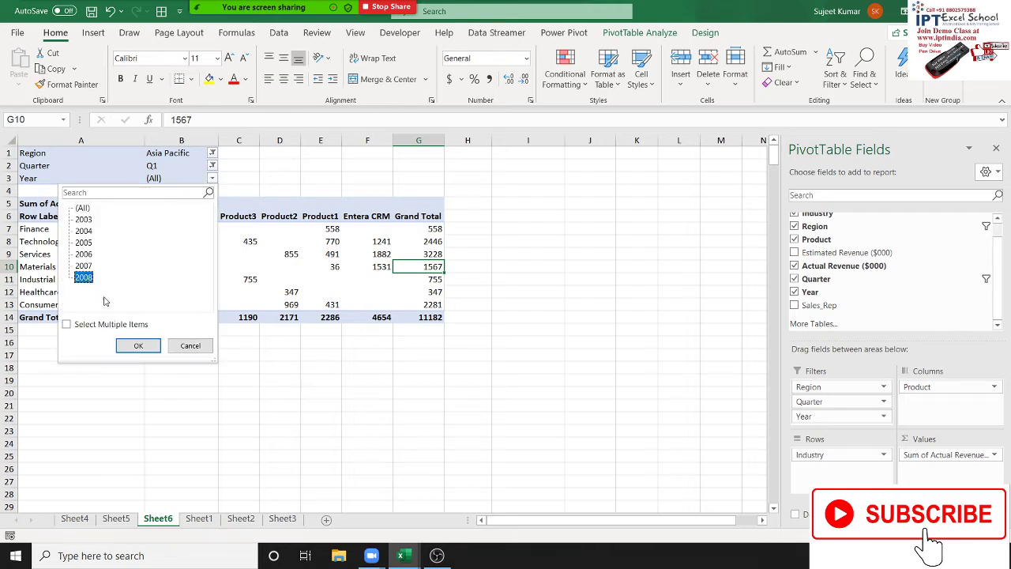
left_click(138, 345)
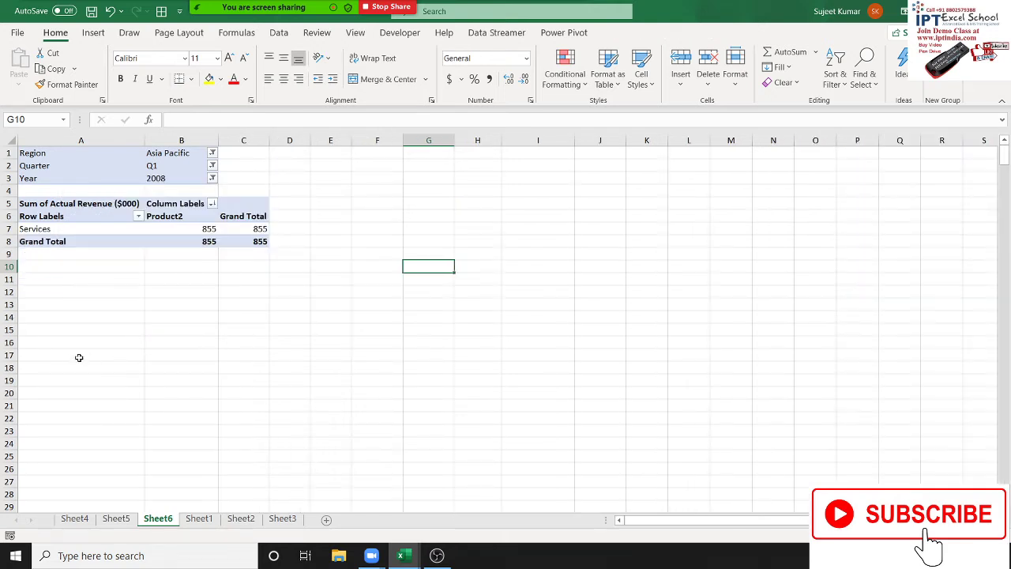
left_click(210, 181)
left_click(214, 180)
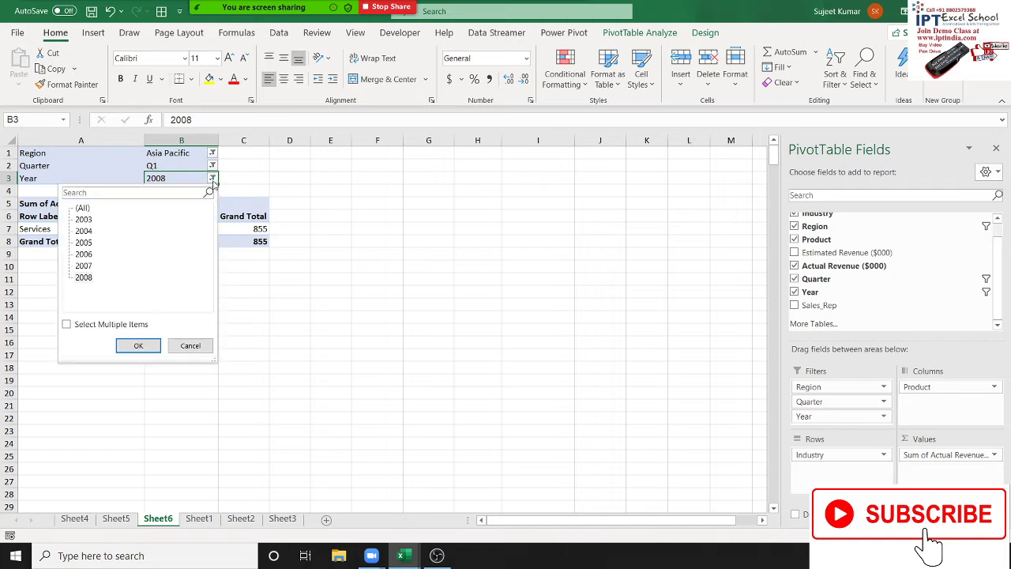
left_click(84, 231)
left_click(136, 346)
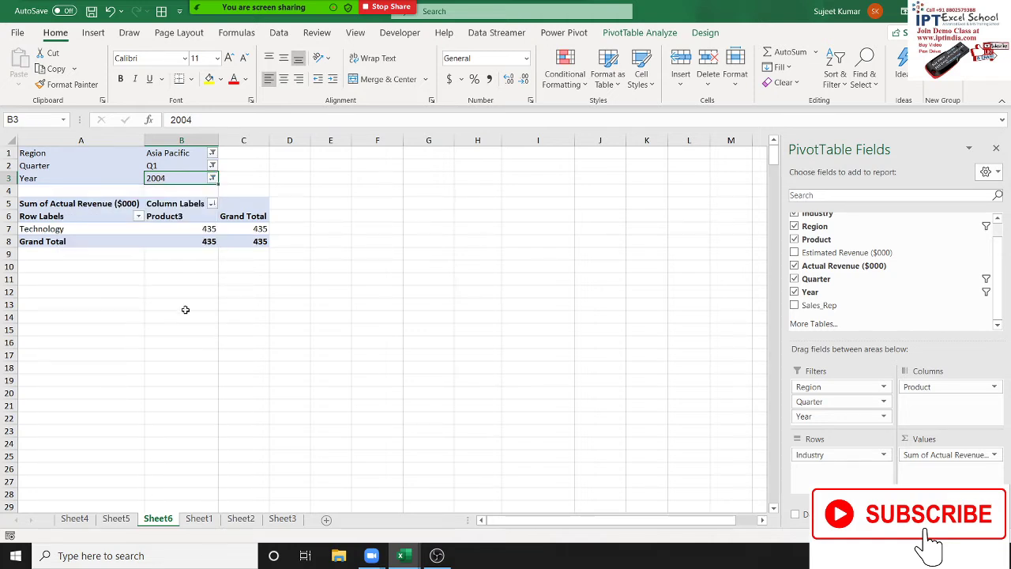
- Set the Year, Quarter and Region filters back to (All), restoring the 268757 grand total
left_click(212, 179)
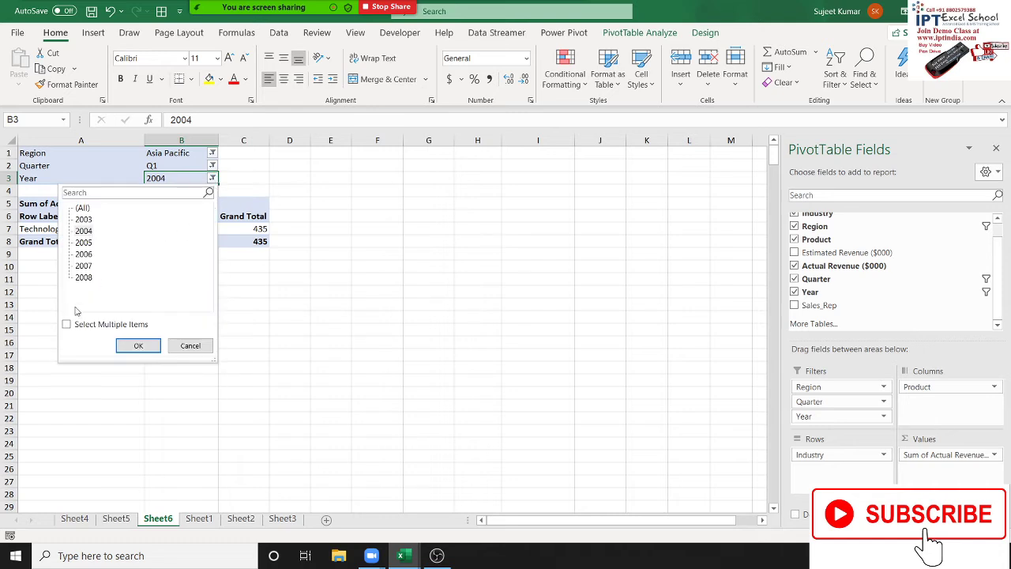
left_click(83, 207)
left_click(147, 345)
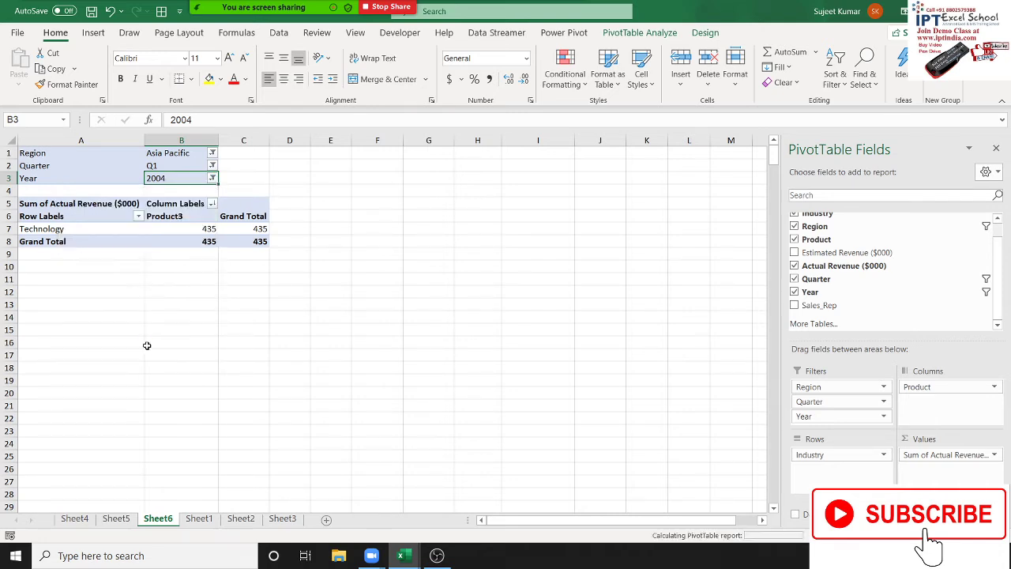
left_click(213, 165)
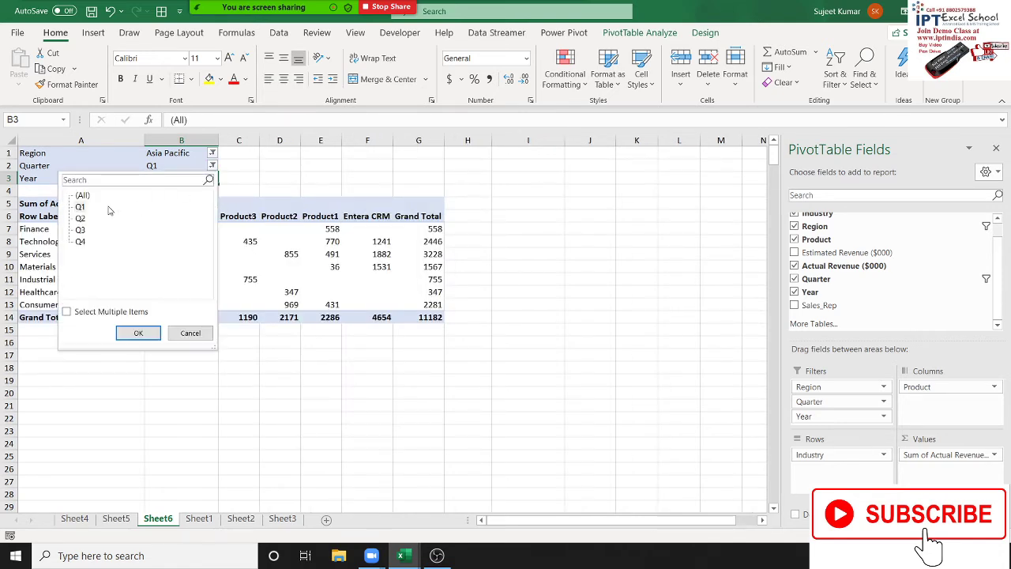
left_click(83, 196)
left_click(133, 330)
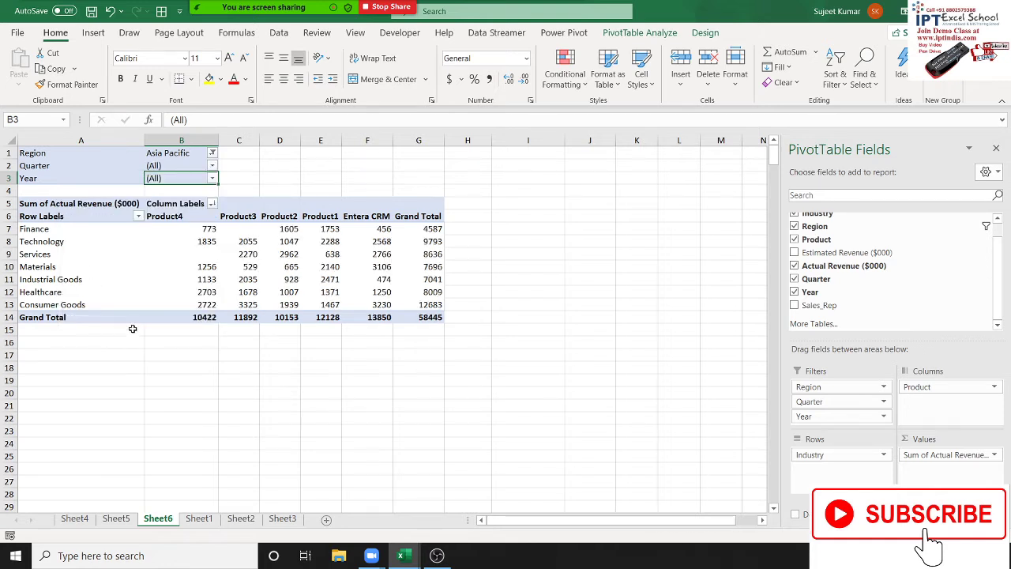
left_click(213, 153)
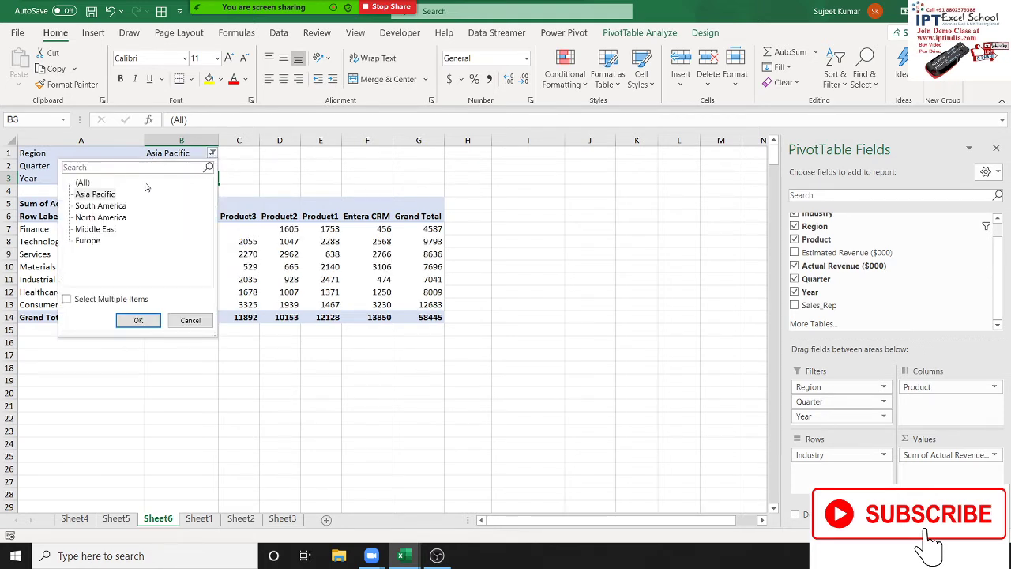
left_click(102, 193)
left_click(83, 183)
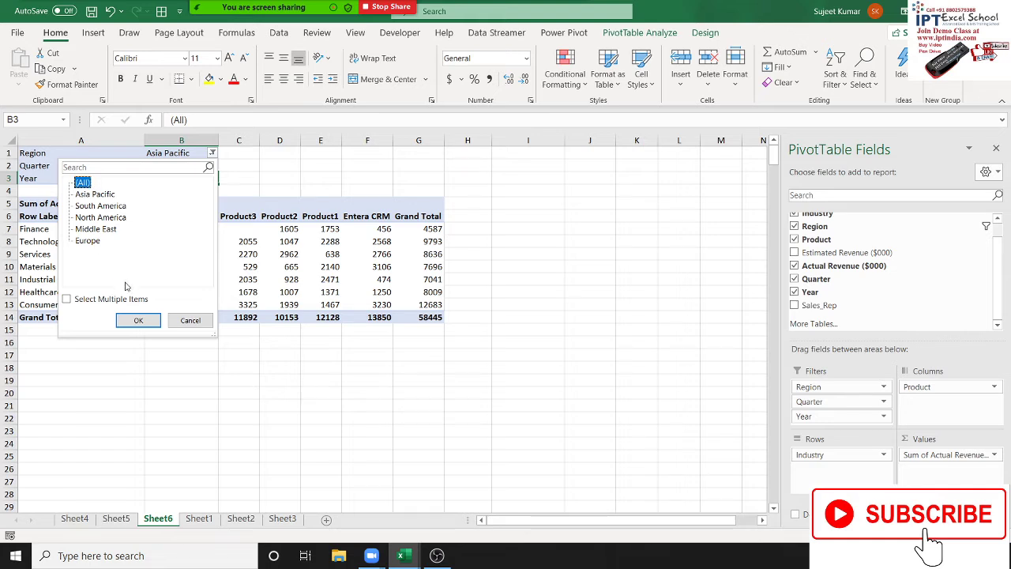
left_click(138, 320)
left_click_drag(73, 242, 71, 304)
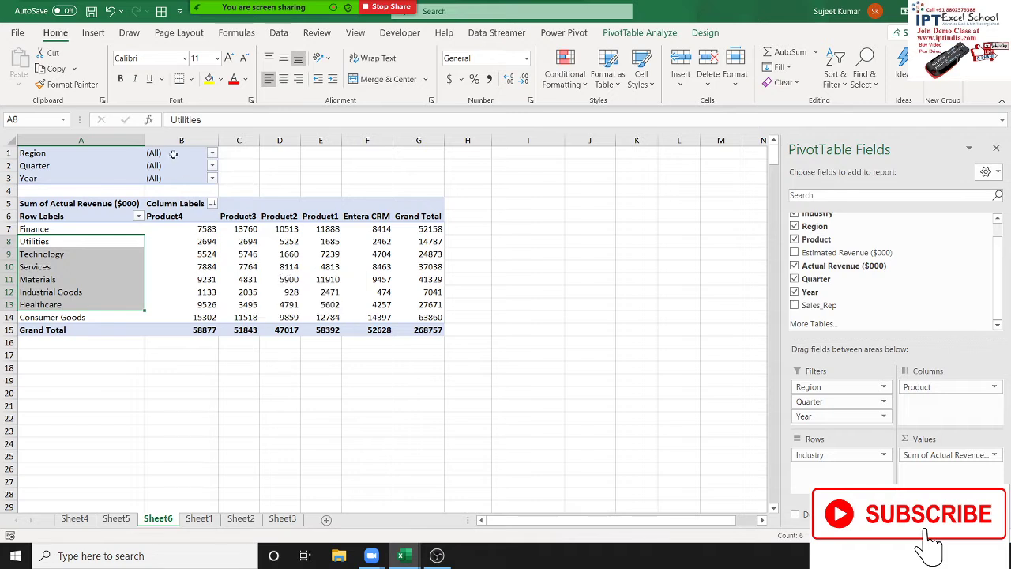
mouse_move(190, 10)
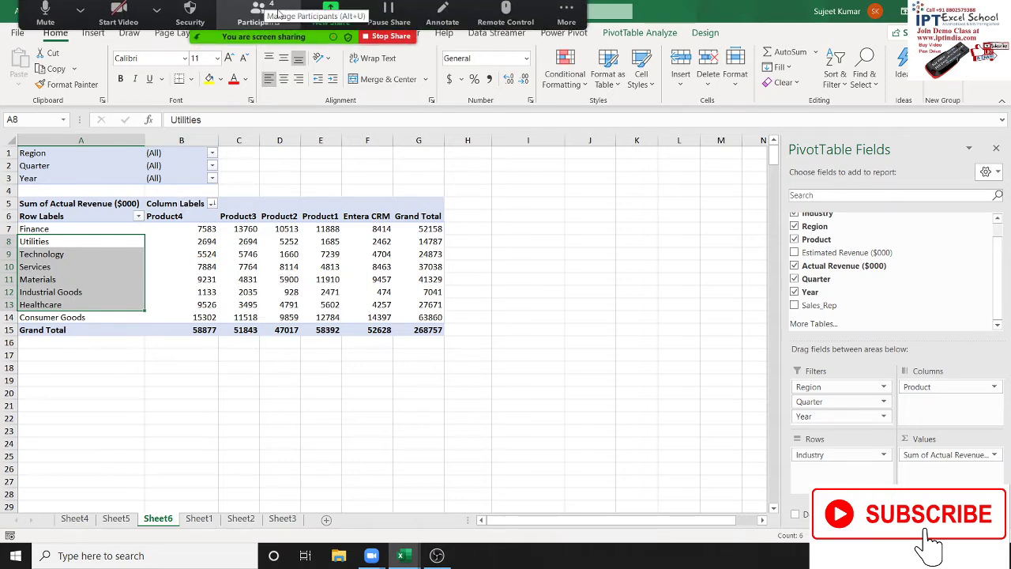
left_click(273, 22)
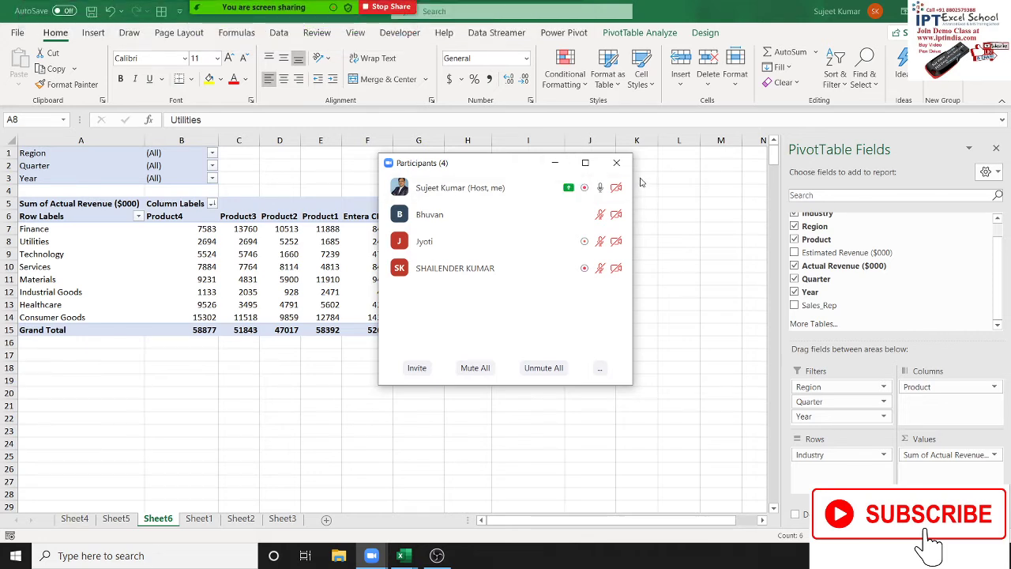
mouse_move(632, 185)
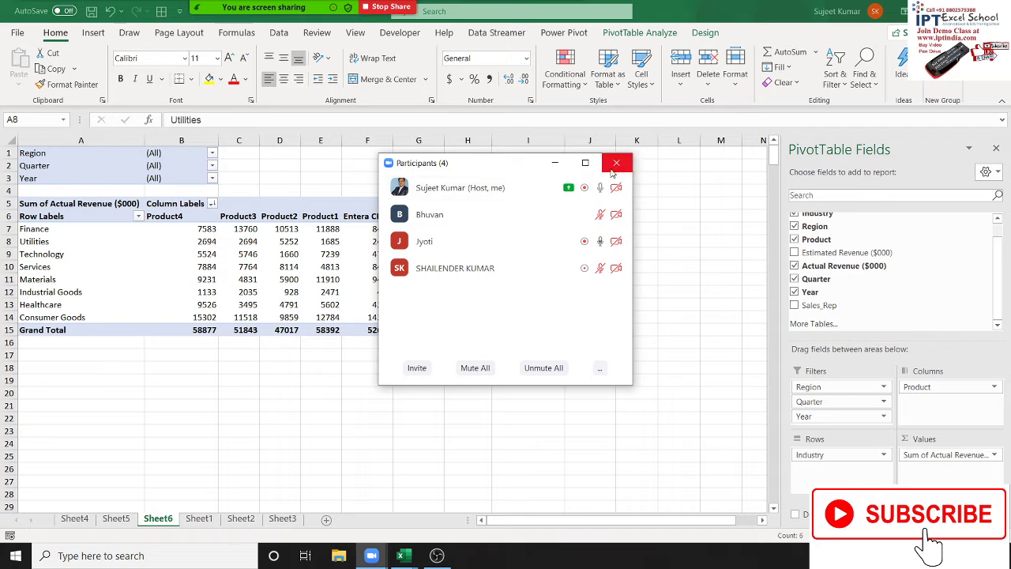
left_click(617, 163)
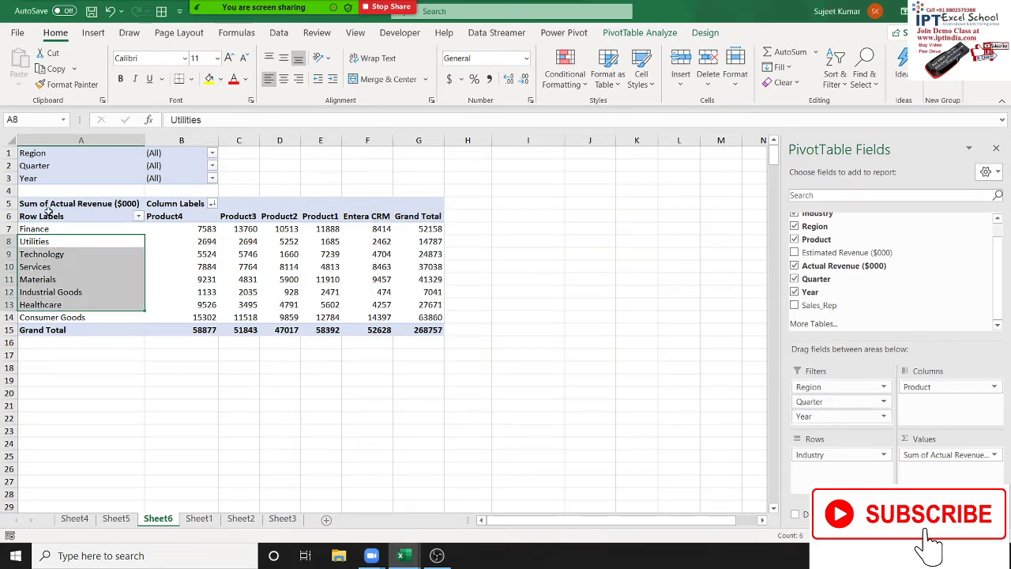
mouse_move(47, 207)
left_mouse_down()
mouse_move(270, 310)
mouse_move(437, 335)
left_mouse_up()
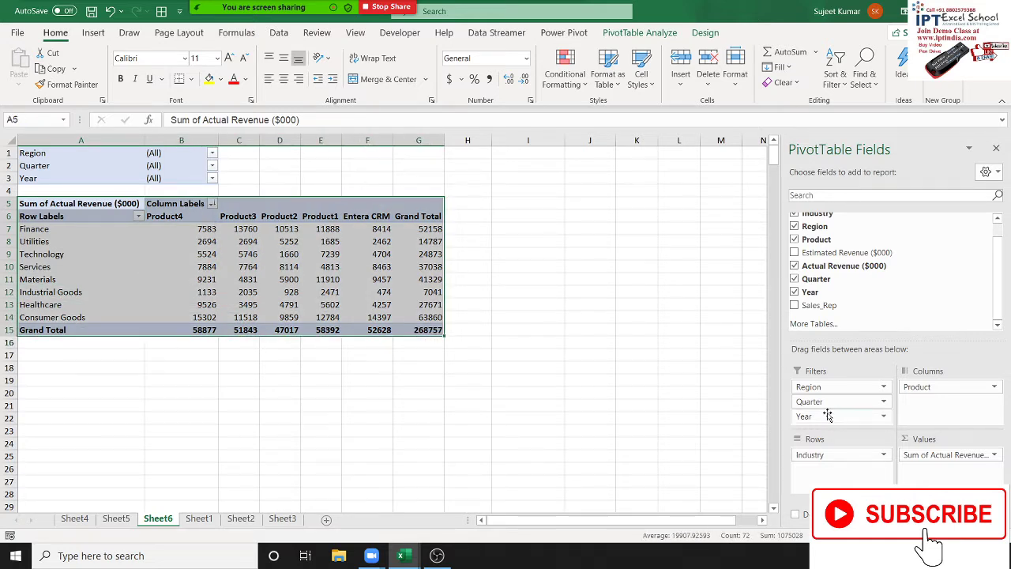
left_click_drag(821, 387, 865, 338)
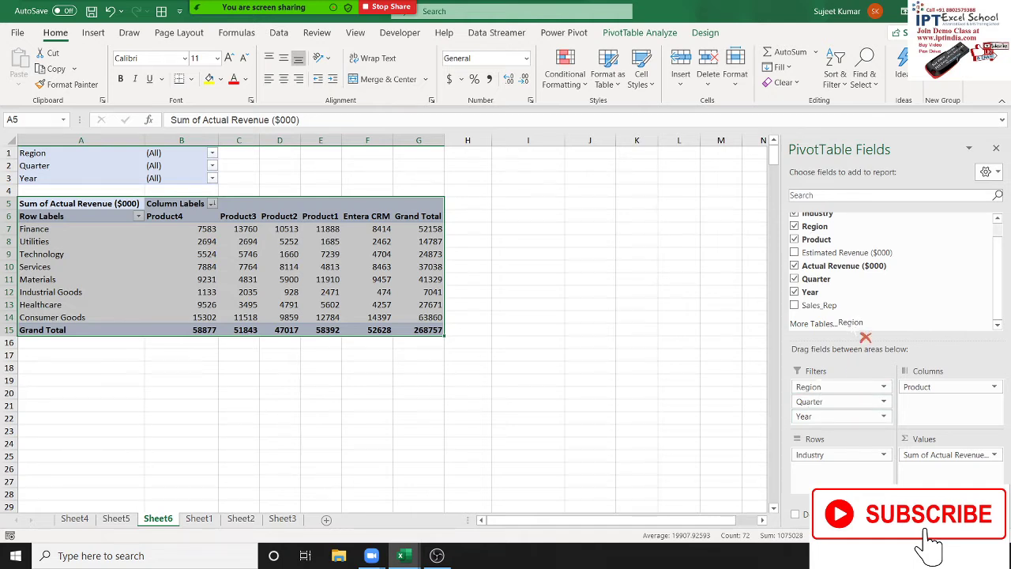
mouse_move(822, 387)
left_mouse_down()
mouse_move(834, 336)
mouse_move(822, 349)
left_mouse_up()
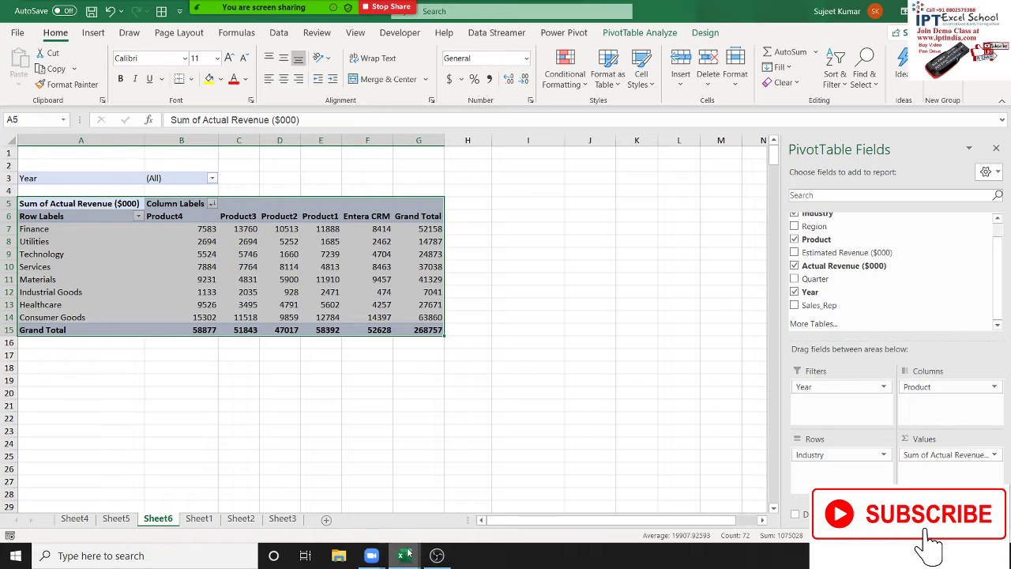
left_click(209, 311)
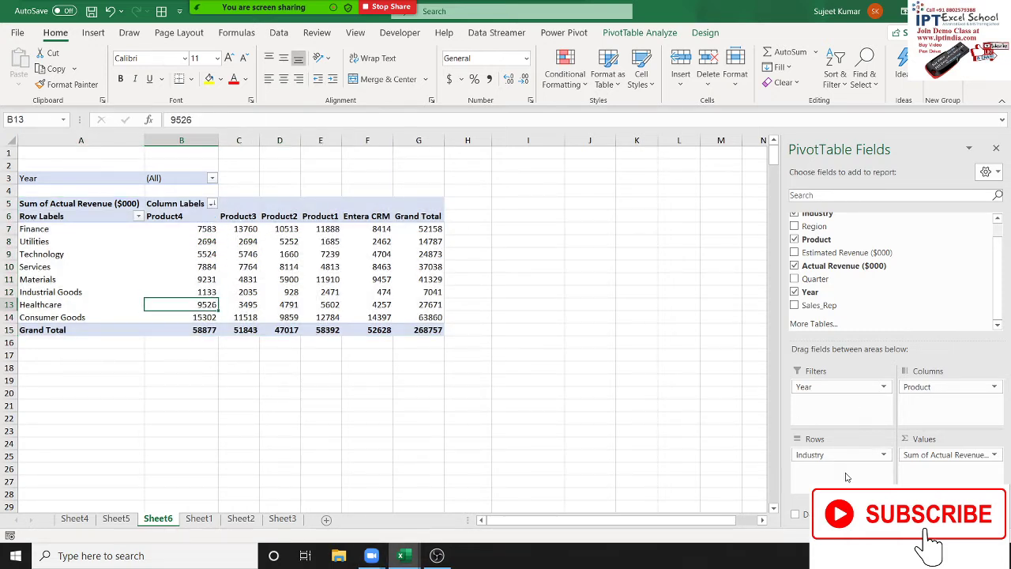
left_click(950, 458)
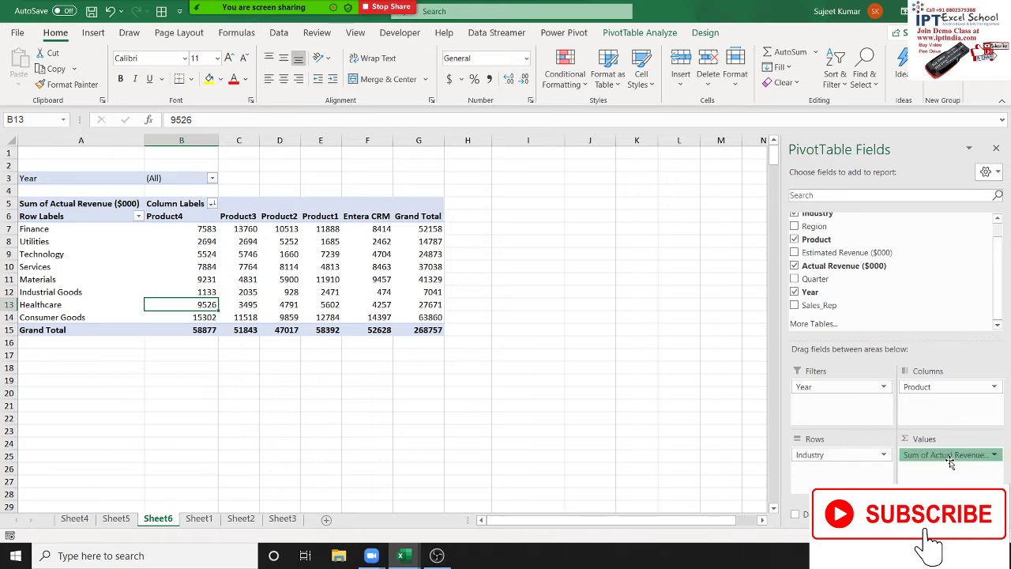
left_click(877, 466)
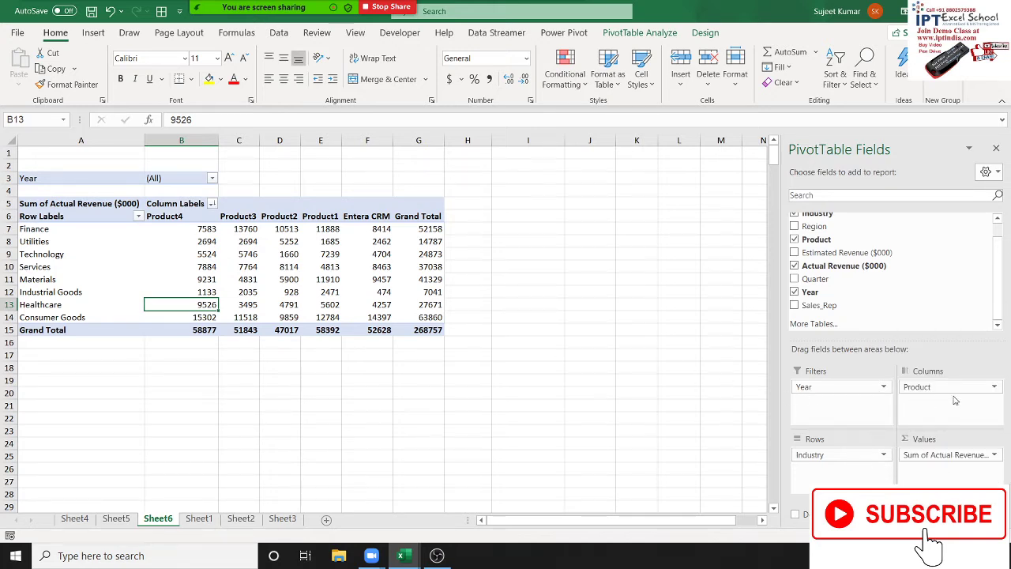
left_click(179, 216)
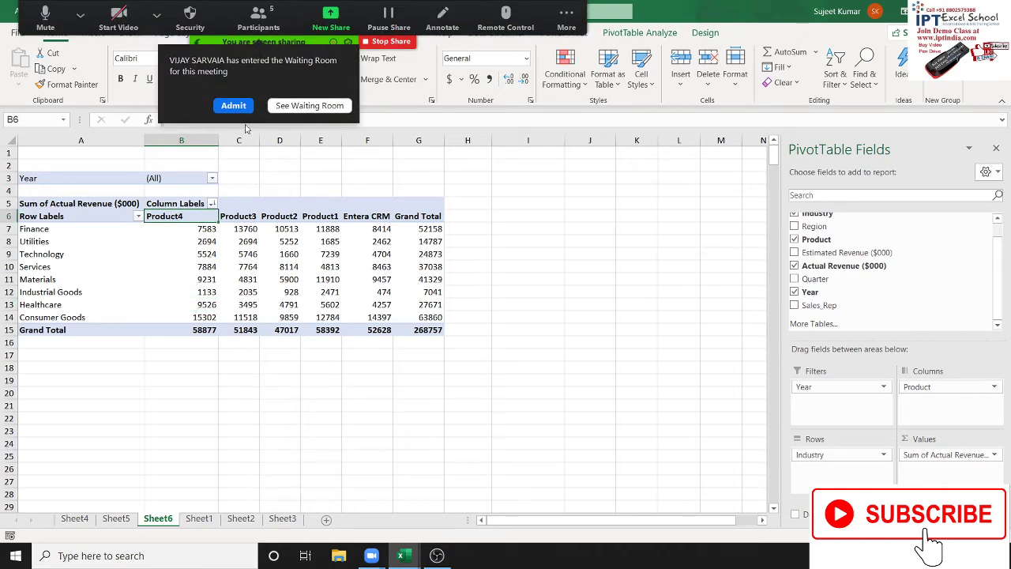
left_click(234, 91)
left_click(212, 211)
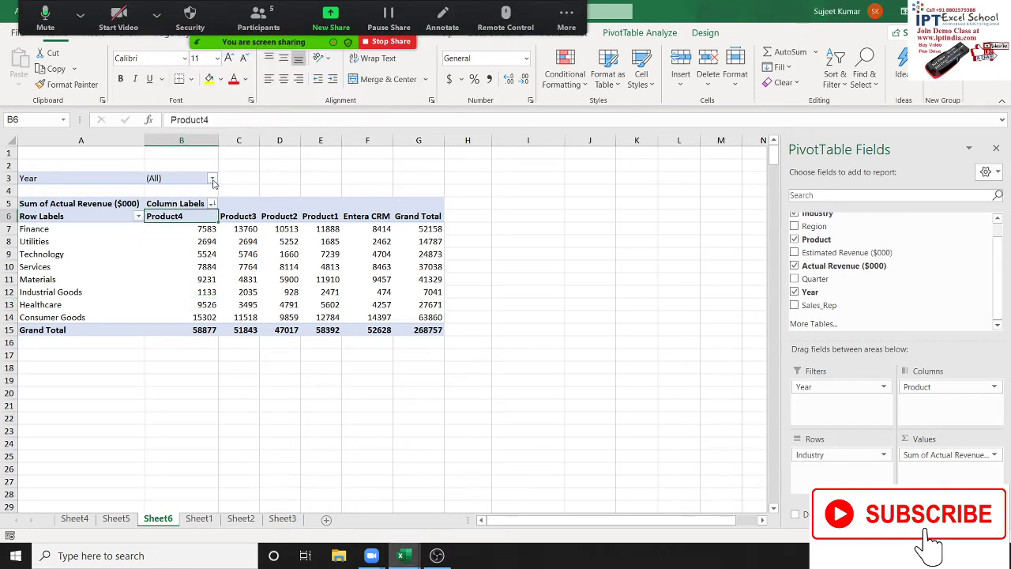
left_click(212, 177)
left_click(84, 220)
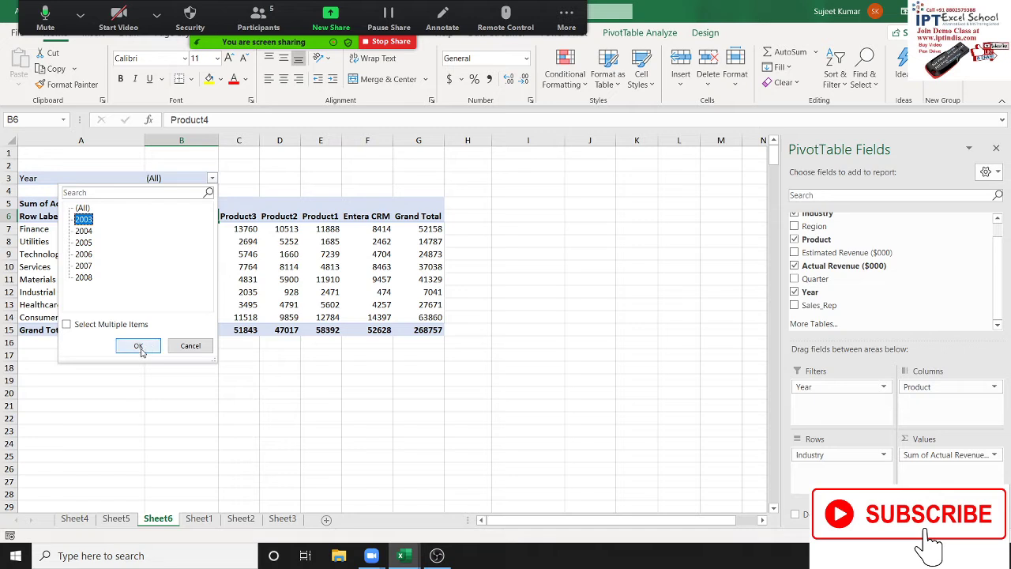
left_click(138, 345)
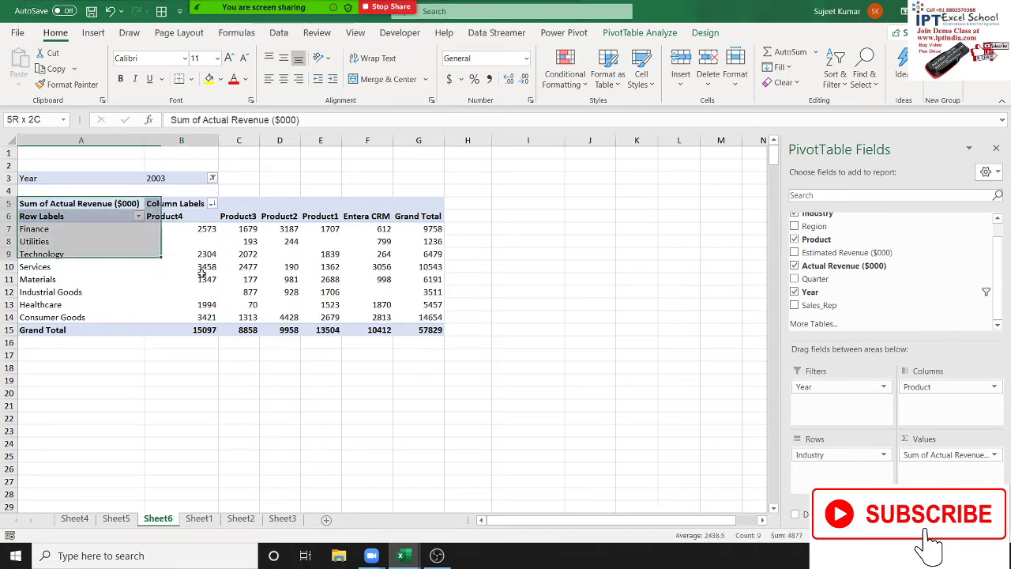
left_click_drag(79, 203, 379, 329)
left_click(212, 178)
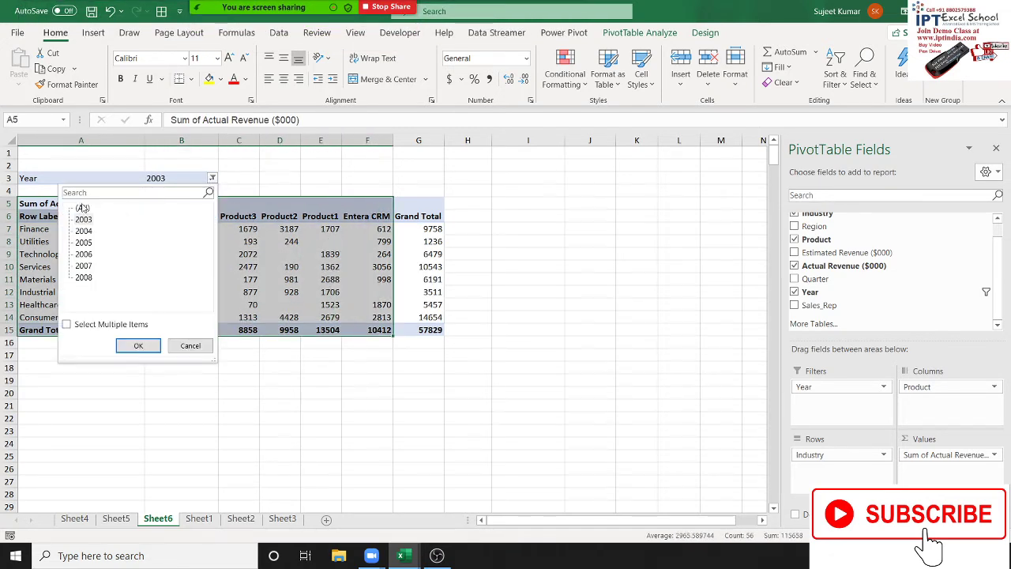
left_click(83, 232)
left_click(139, 346)
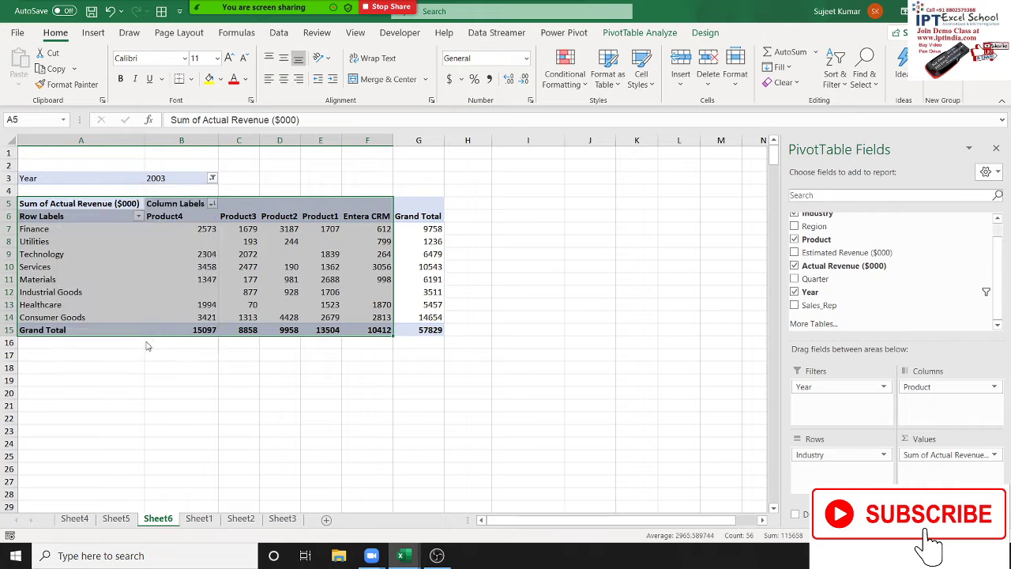
left_click(212, 177)
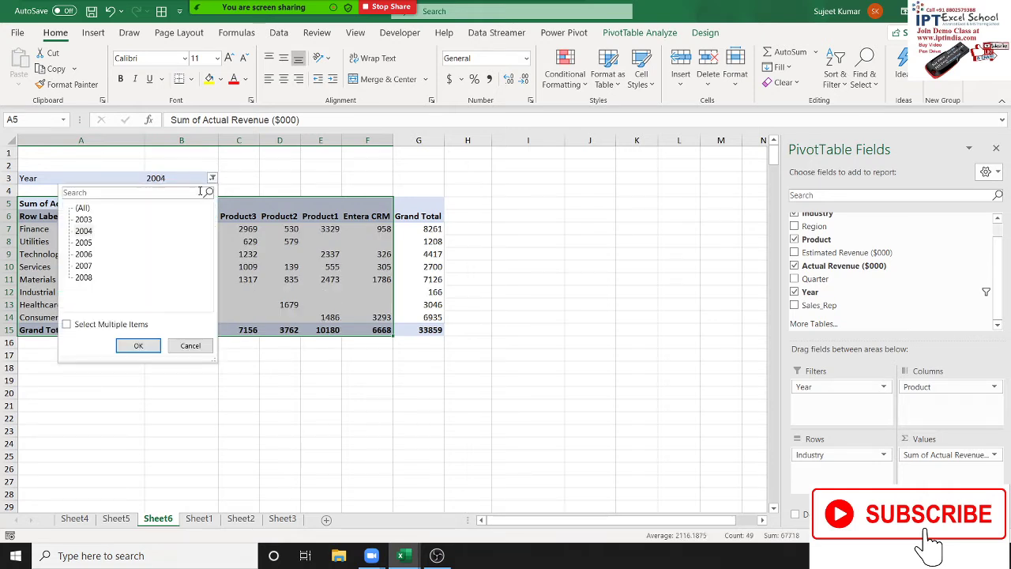
left_click(87, 243)
left_click(138, 346)
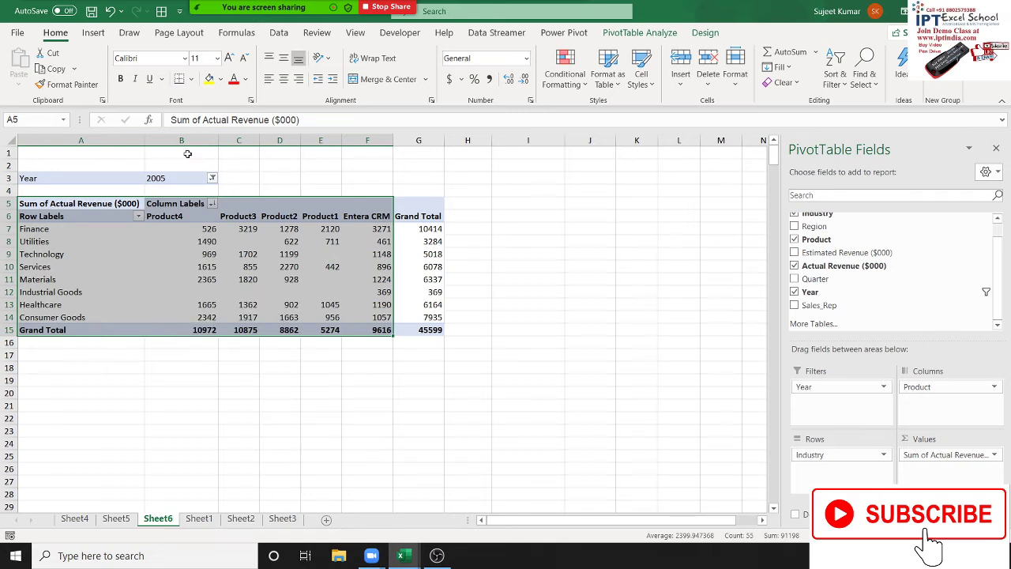
left_click(212, 178)
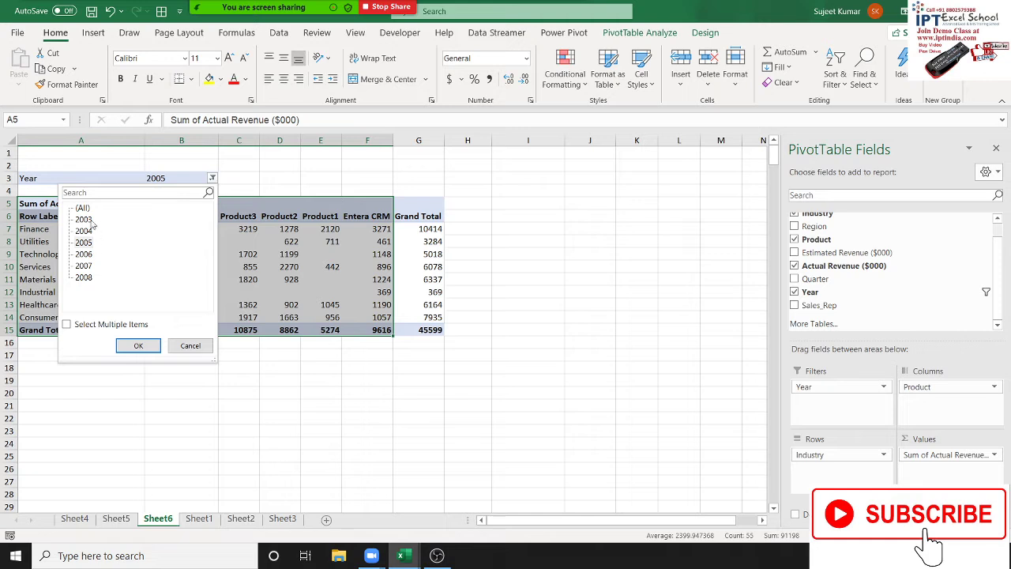
left_click(83, 219)
left_click(150, 350)
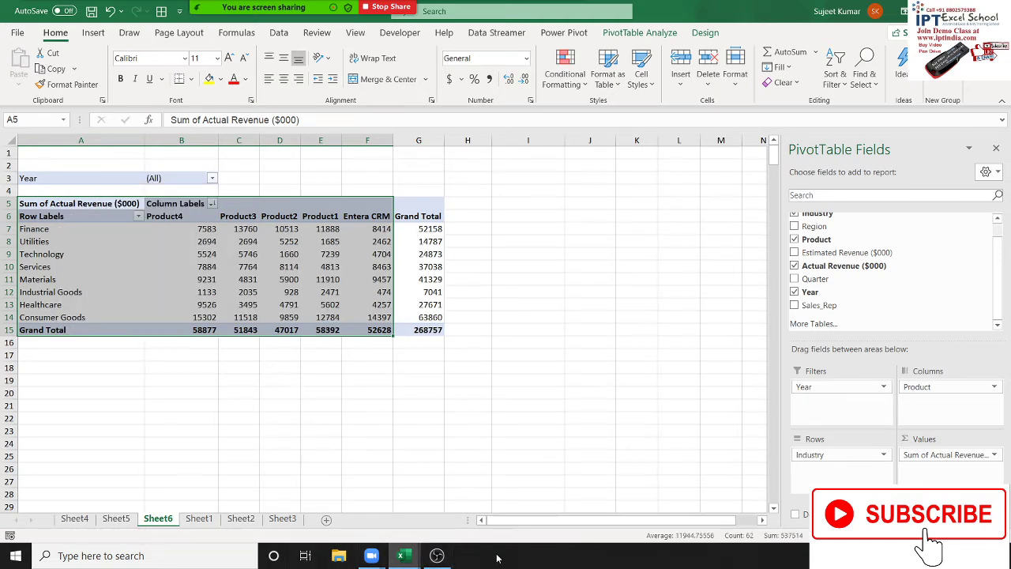
- Select the Services cell A10 and open the Options list on the PivotTable Analyze tab
mouse_move(244, 241)
mouse_move(231, 224)
left_click(140, 266)
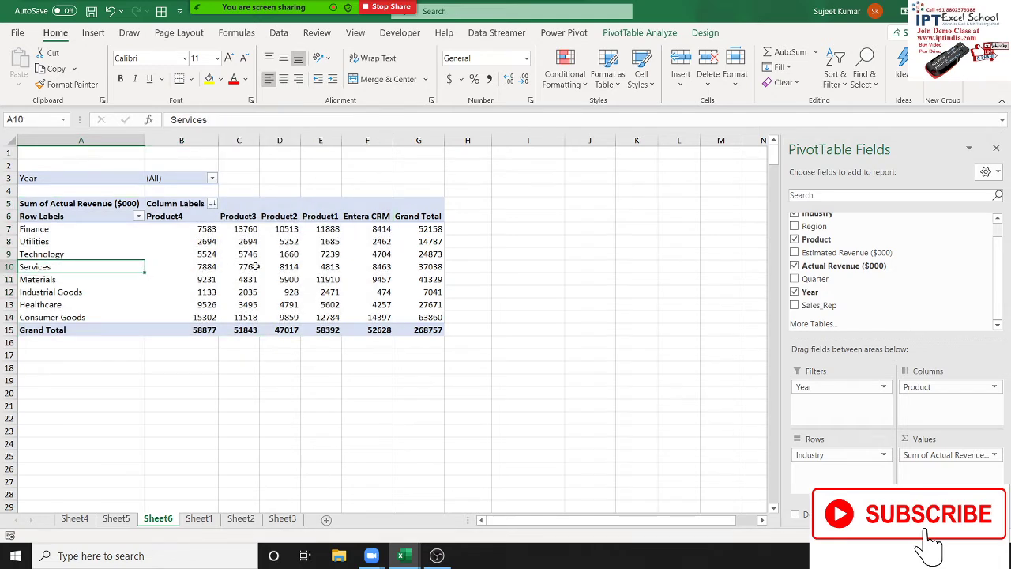
left_click(652, 34)
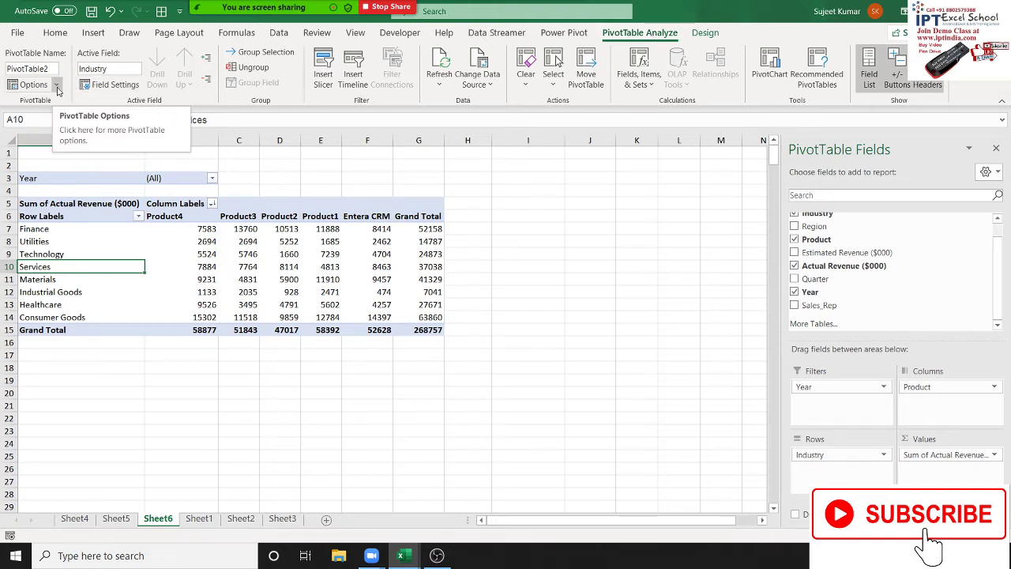
left_click(56, 87)
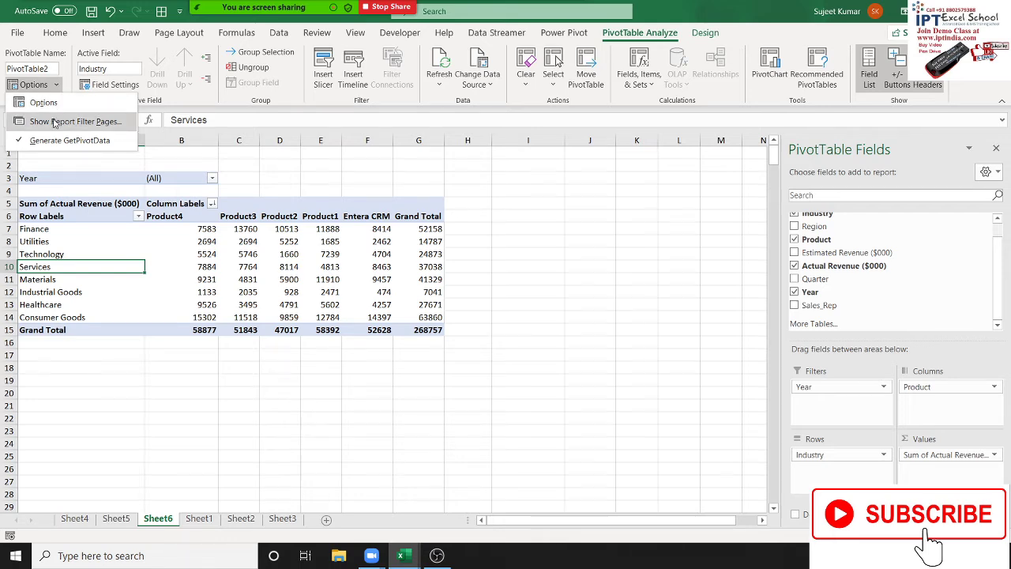
- Open Show Report Filter Pages offering Year, and unmute a Zoom participant
left_click(54, 122)
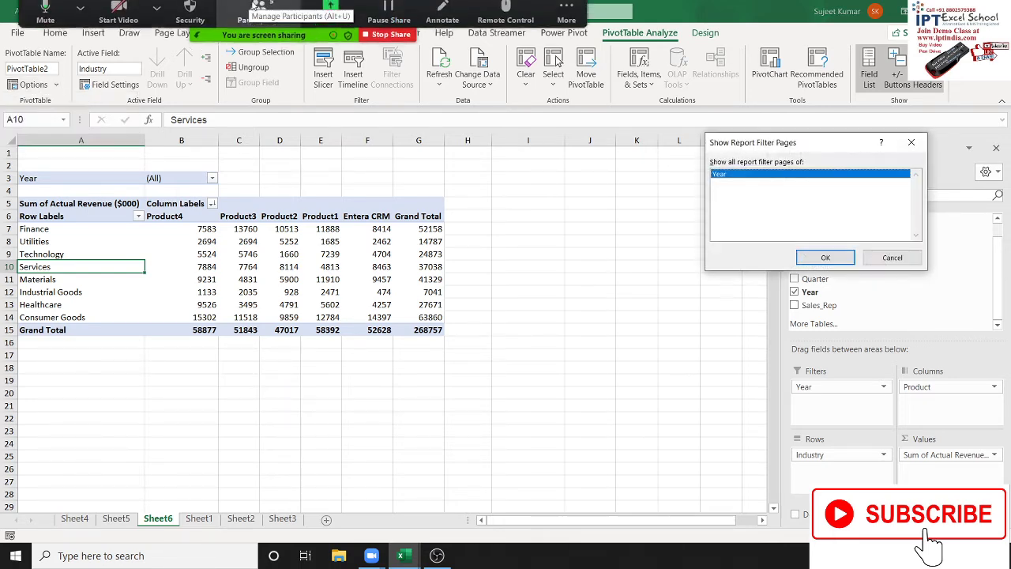
left_click(258, 20)
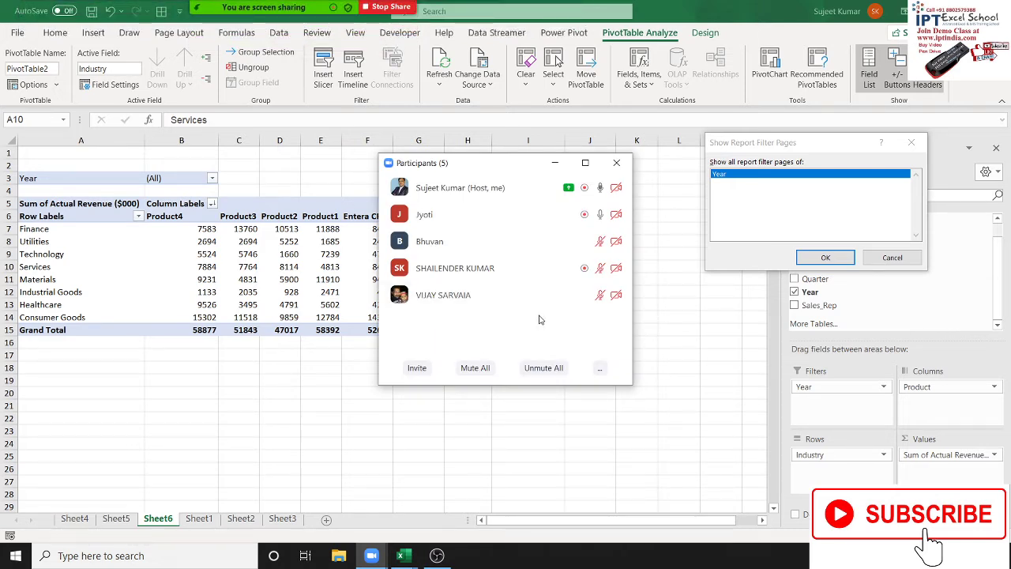
mouse_move(536, 311)
left_click(549, 297)
left_click_drag(473, 169, 338, 191)
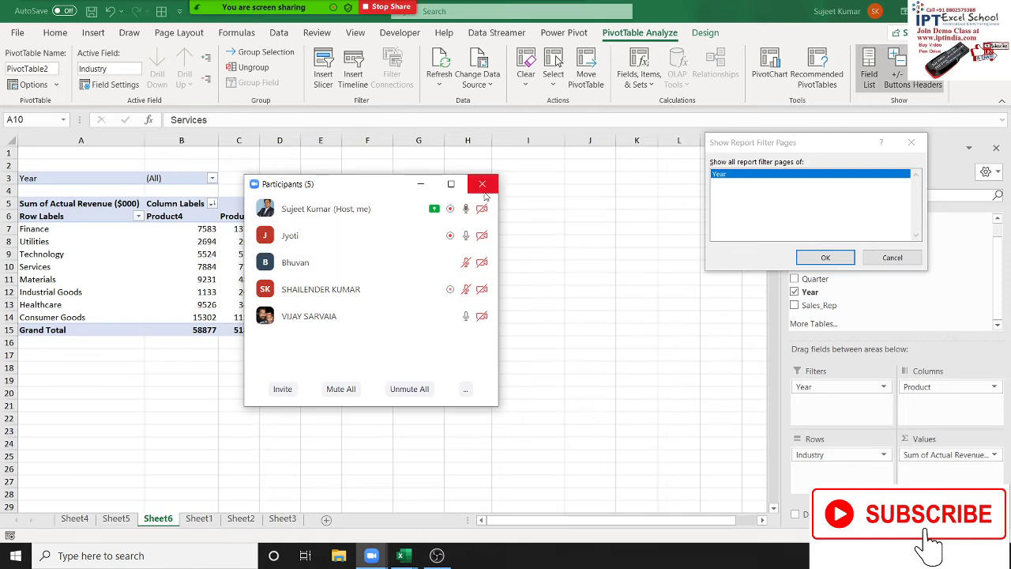
left_click(484, 188)
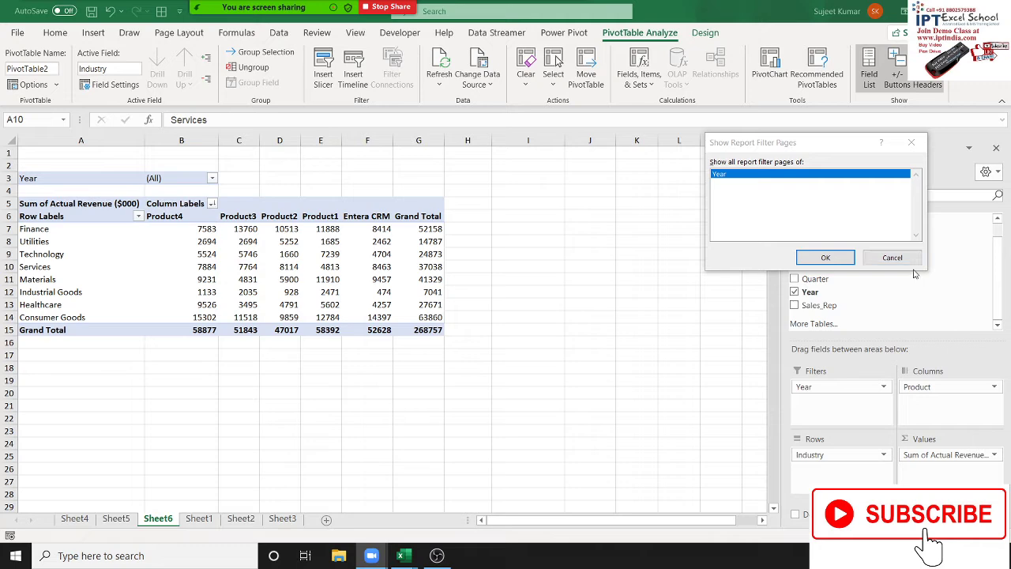
left_click(893, 257)
mouse_move(62, 155)
left_mouse_down()
mouse_move(79, 277)
mouse_move(448, 361)
left_mouse_up()
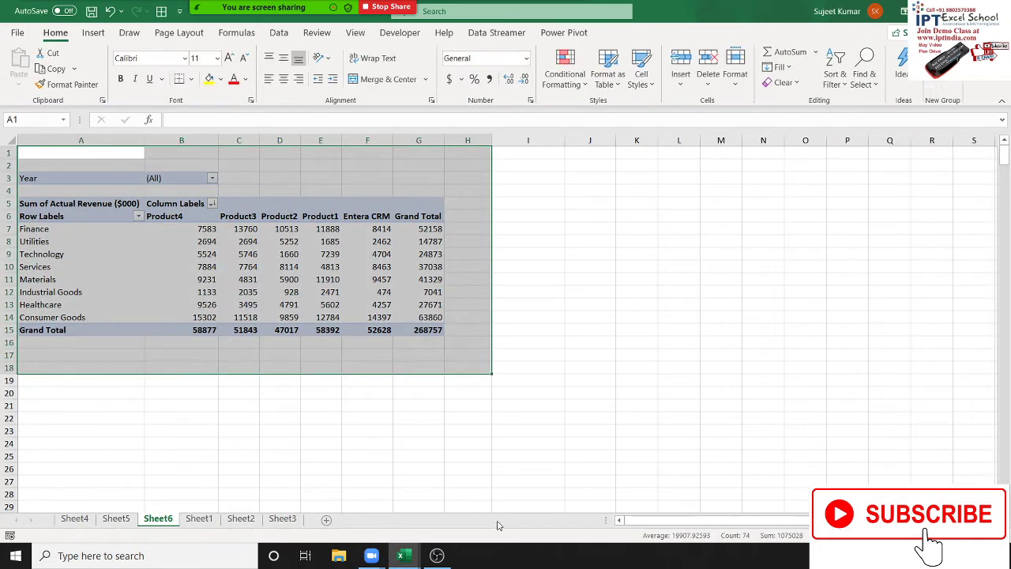
left_click(226, 329)
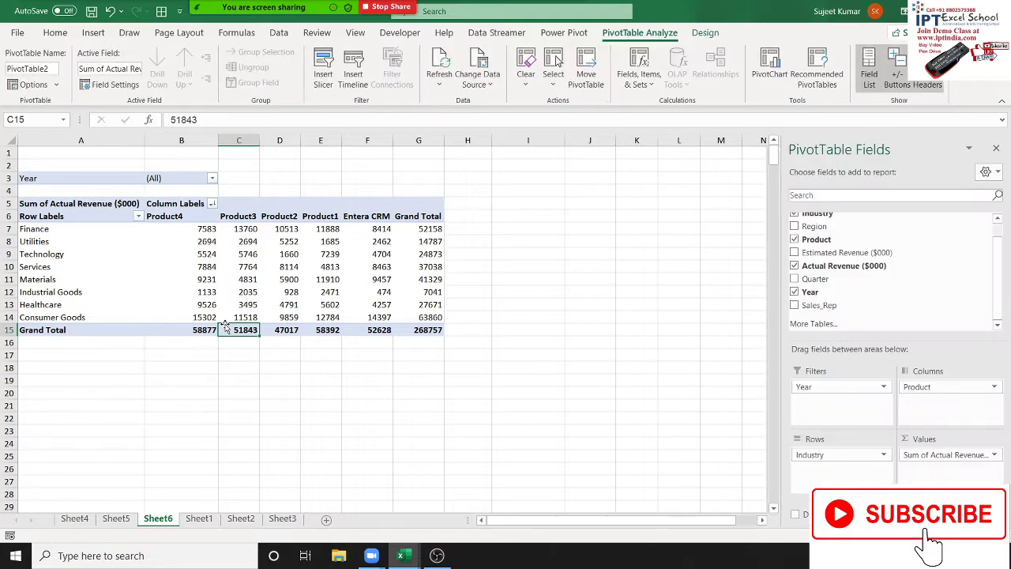
left_click(209, 291)
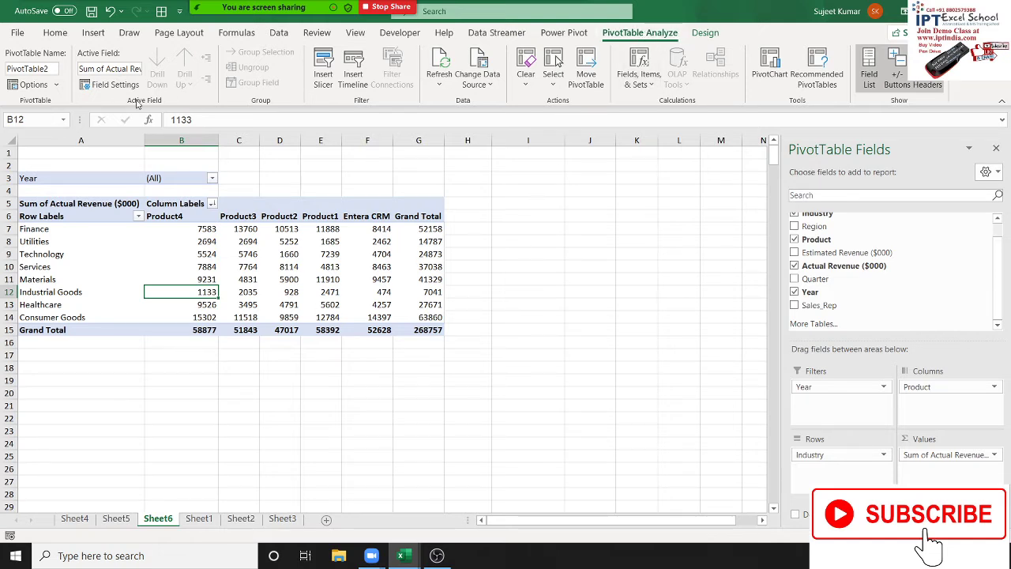
left_click(57, 84)
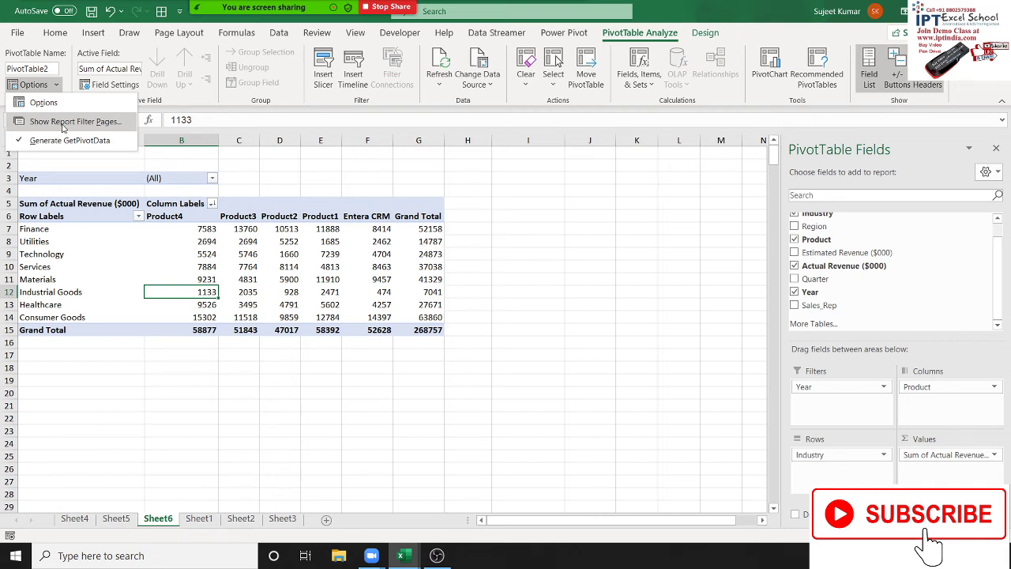
left_click(63, 123)
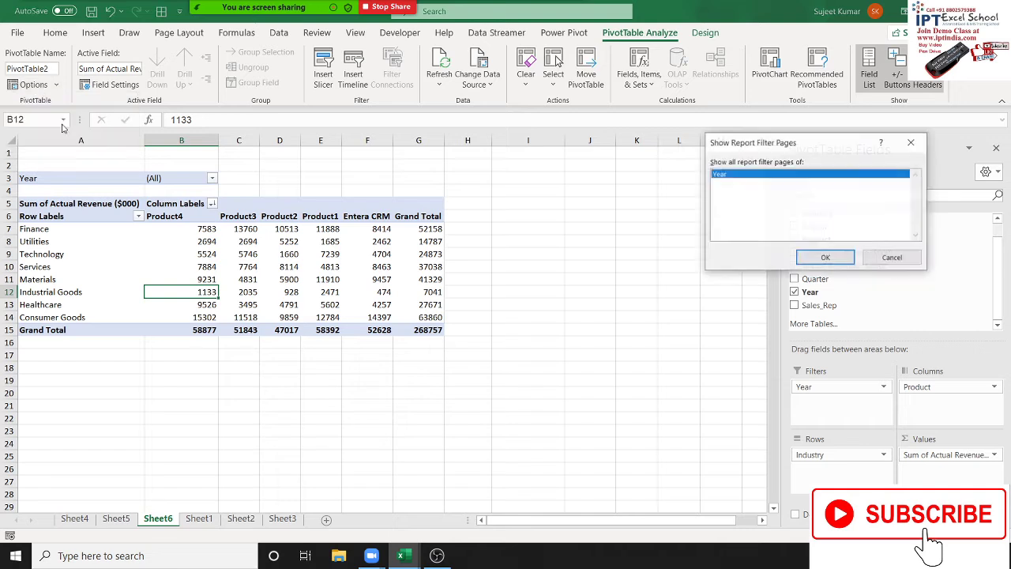
left_click_drag(794, 144, 551, 160)
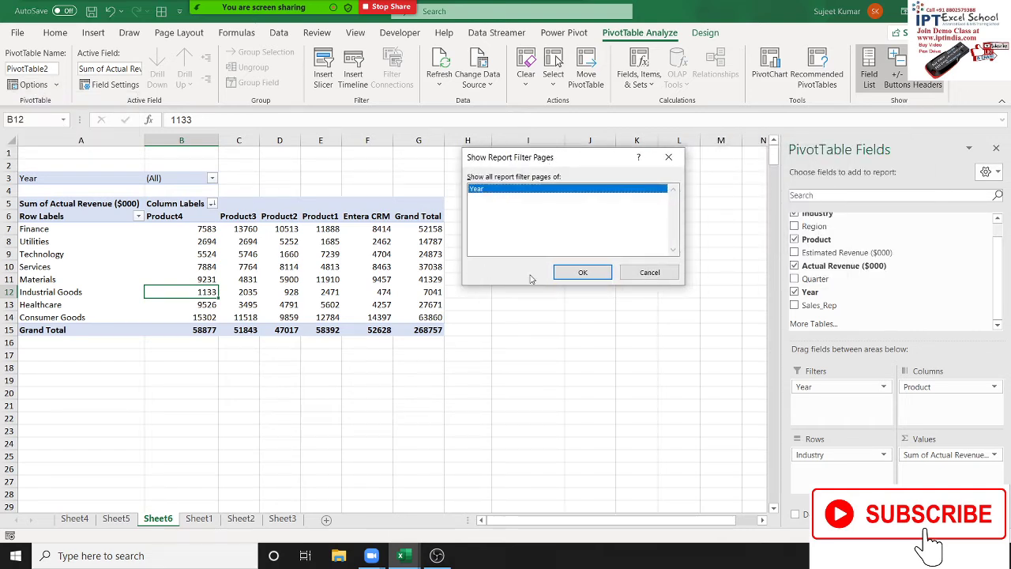
left_click(565, 280)
- Create the per-year pivot sheets and step through them from 2004 to 2008
left_click(584, 273)
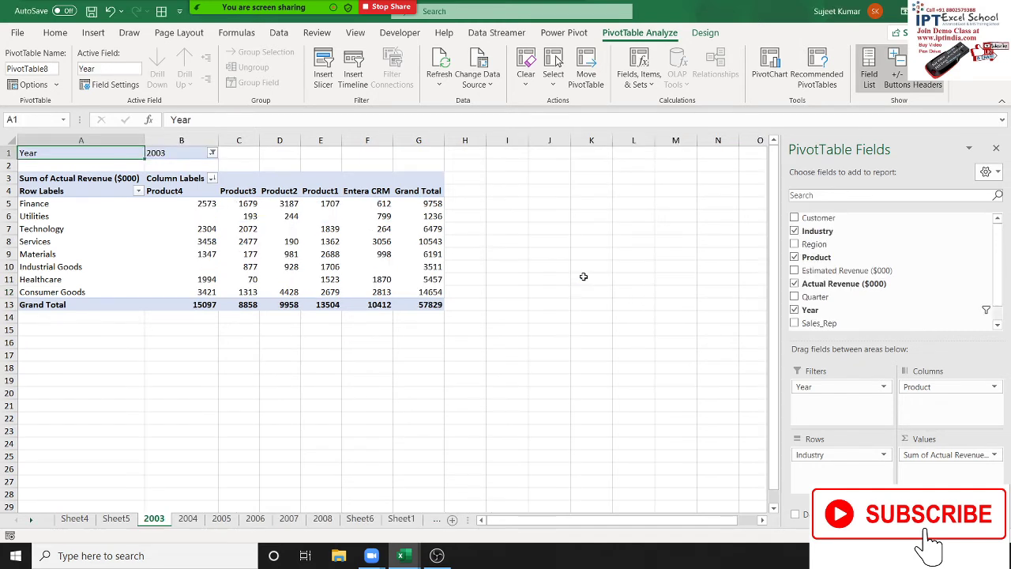
left_click(190, 521)
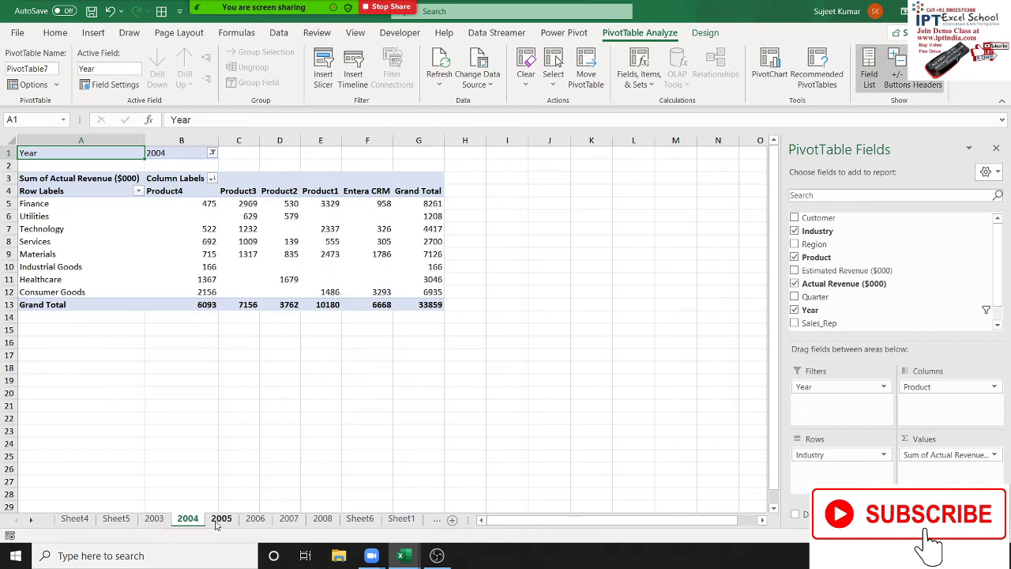
left_click(220, 519)
left_click(254, 519)
left_click(288, 519)
left_click(316, 520)
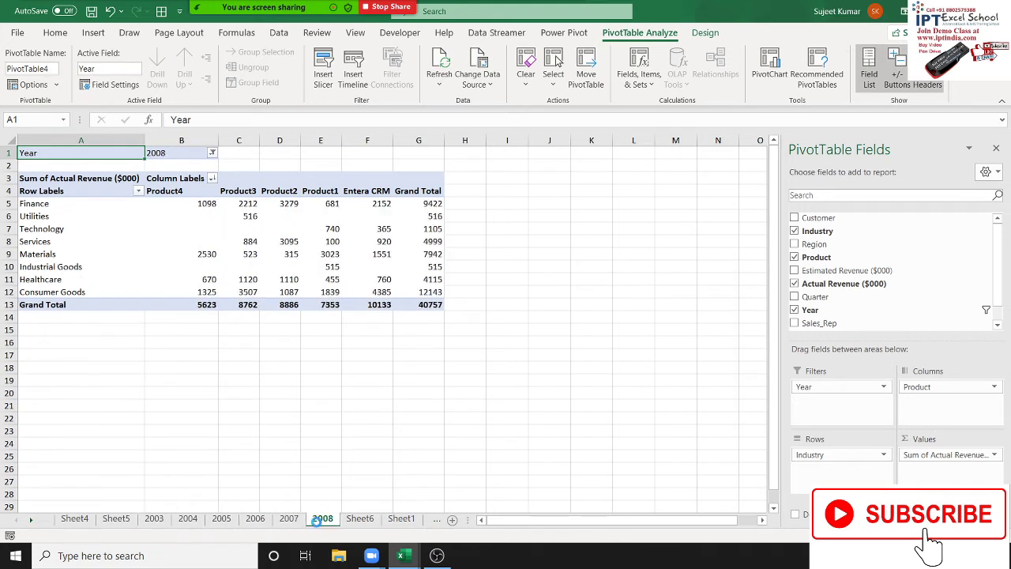
- Step back through the year sheets to the 2003 sheet
left_click(255, 519)
left_click(221, 518)
left_click(193, 522)
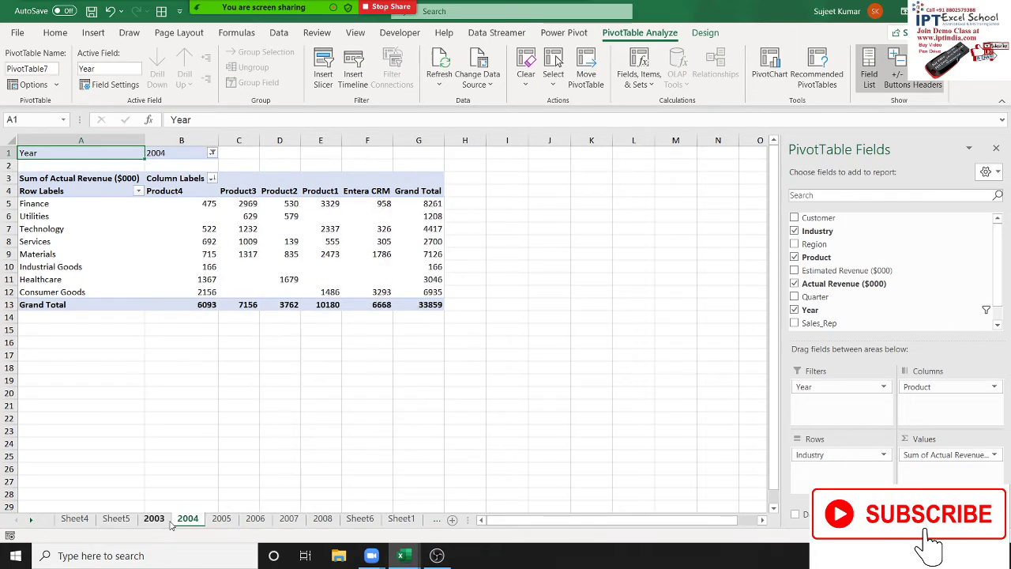
left_click(154, 519)
left_click(188, 520)
left_click(223, 520)
left_click(165, 520)
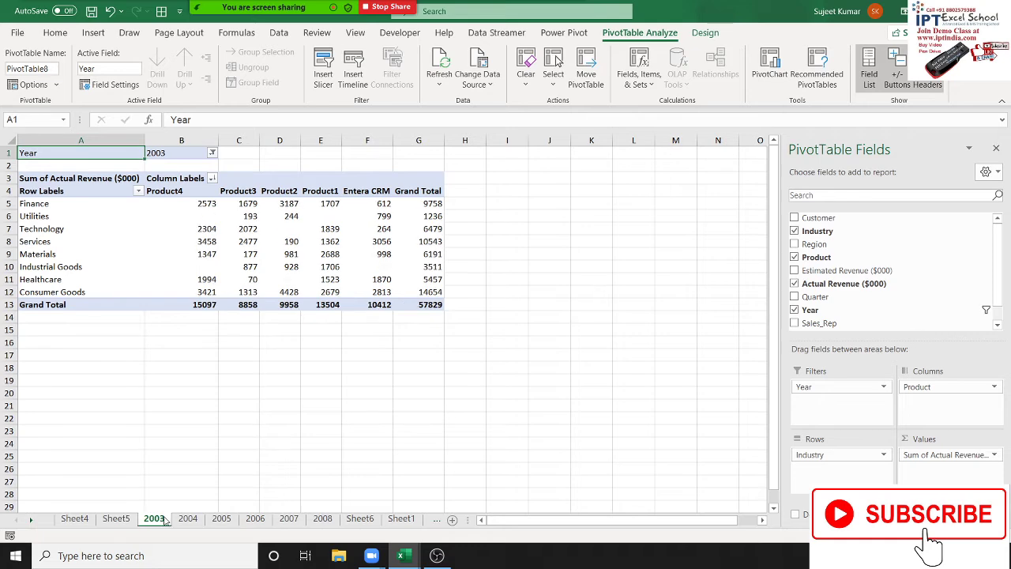
- Group sheets 2003 through 2008 and delete them, confirming the warning
left_click(331, 522, "shift")
right_click(332, 522)
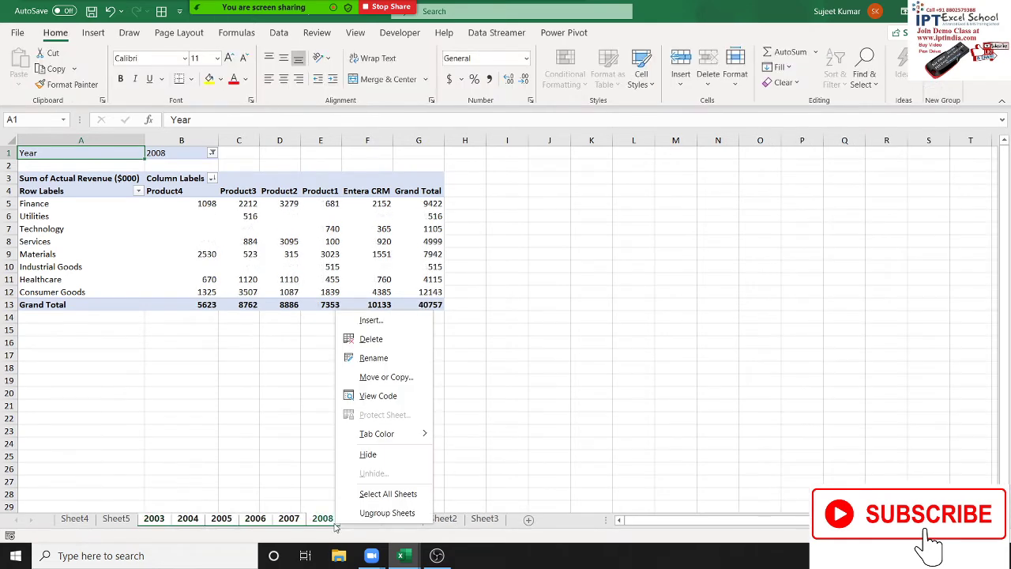
left_click(371, 340)
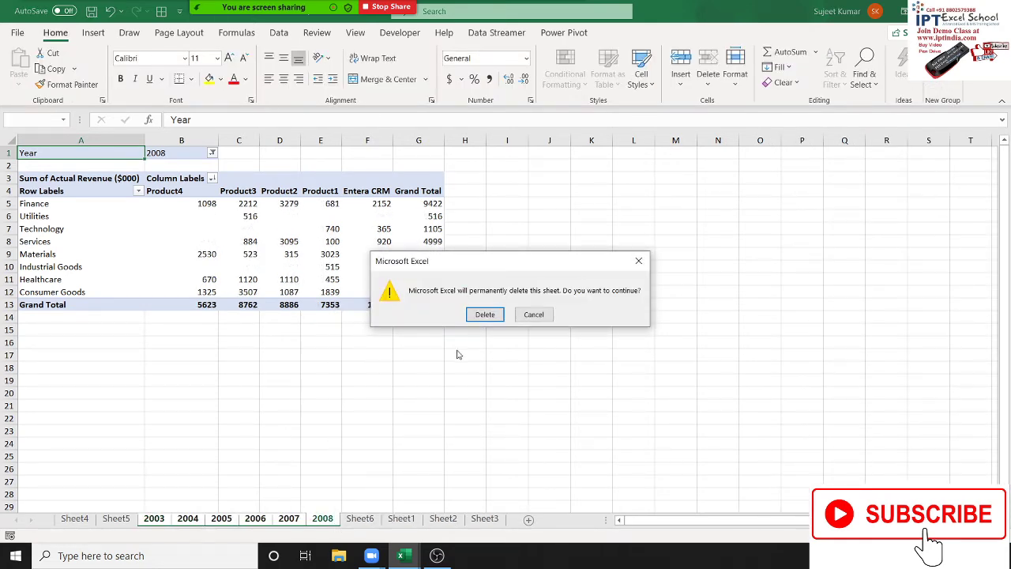
left_click(485, 315)
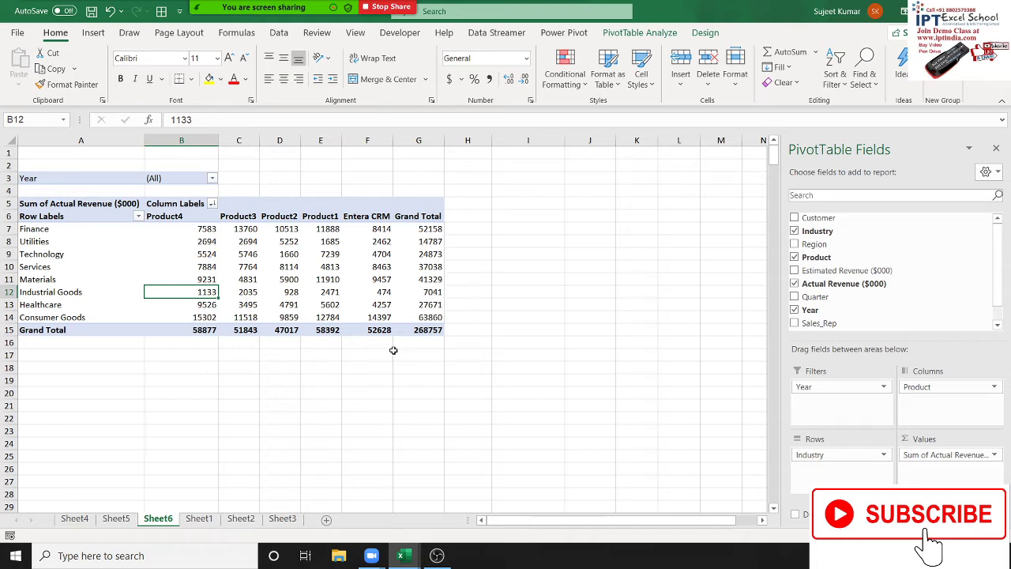
- Swap the Year report filter for Sales_Rep and look over the rep list
left_click_drag(836, 397, 909, 320)
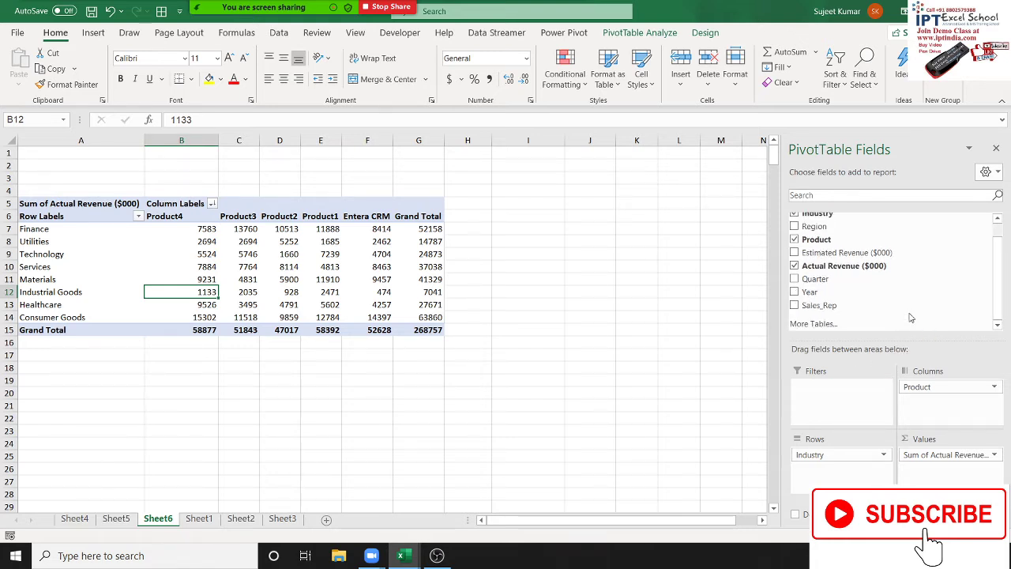
left_click_drag(841, 307, 808, 392)
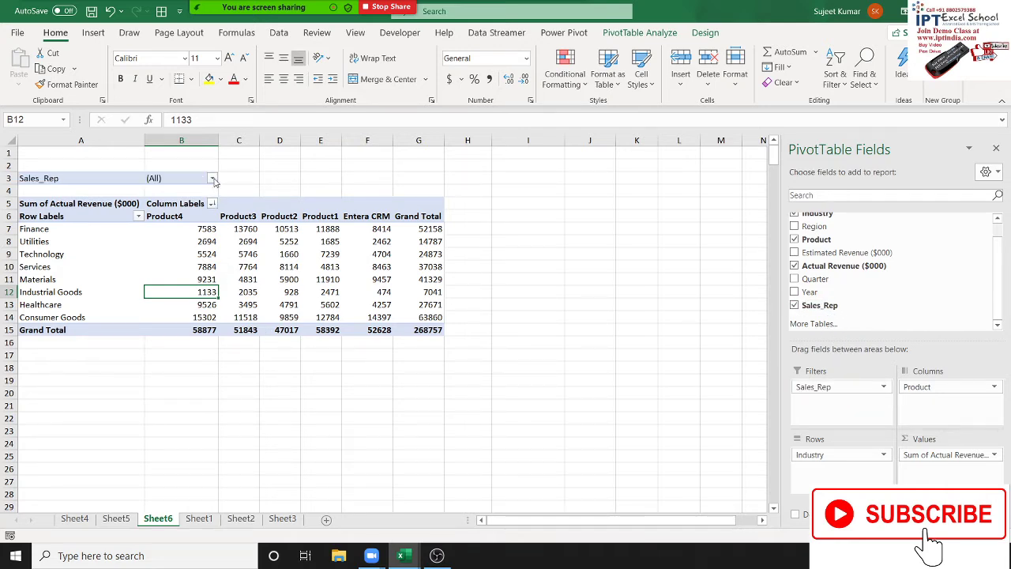
left_click(212, 178)
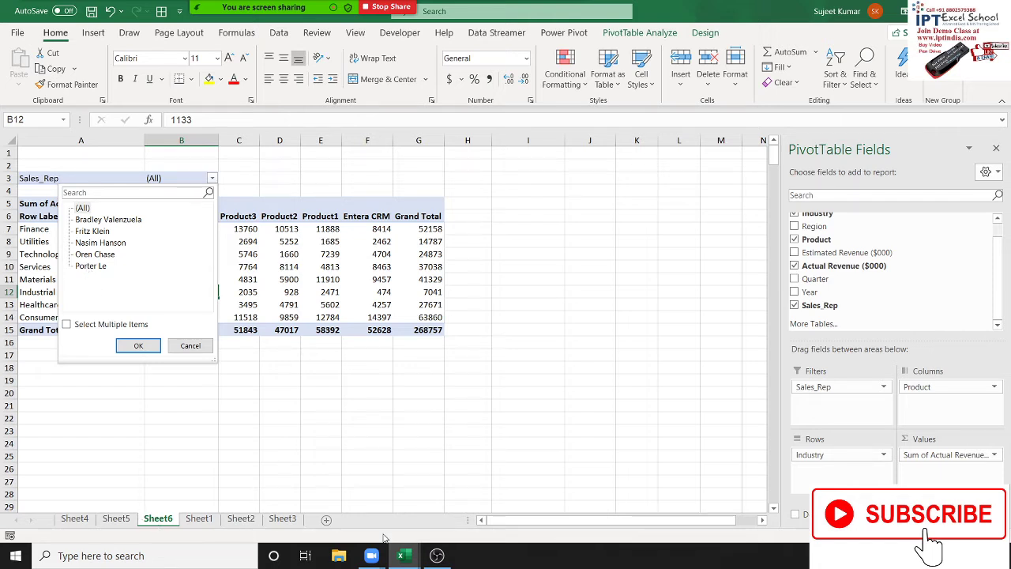
left_click(368, 415)
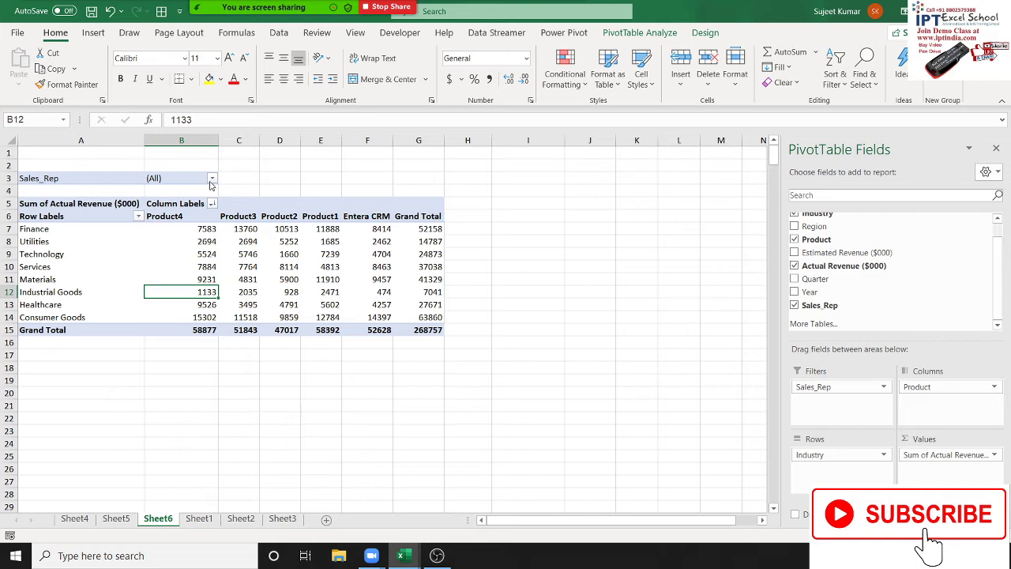
- Filter the pivot to the first sales rep, then to the second
left_click(212, 180)
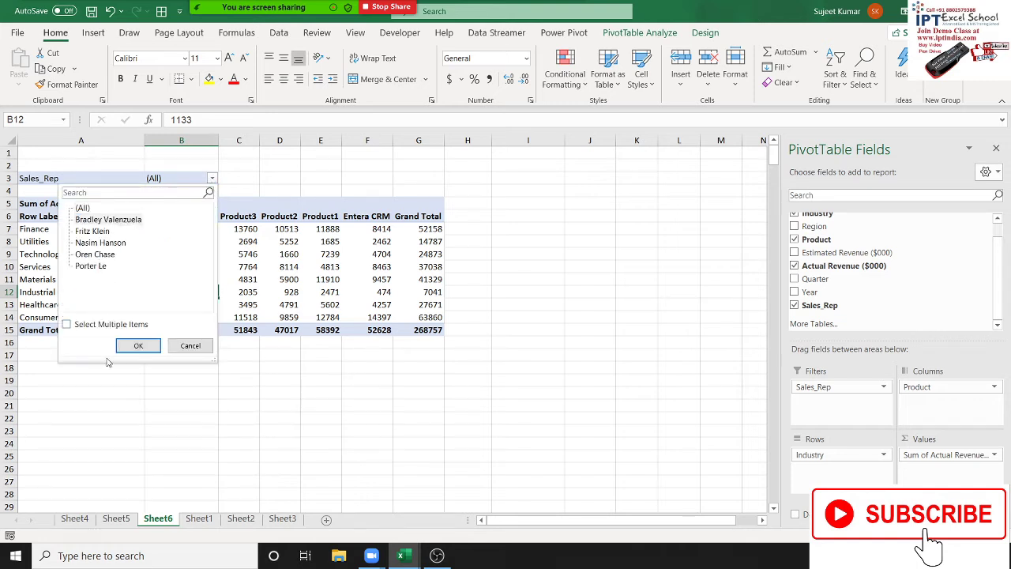
left_click(139, 345)
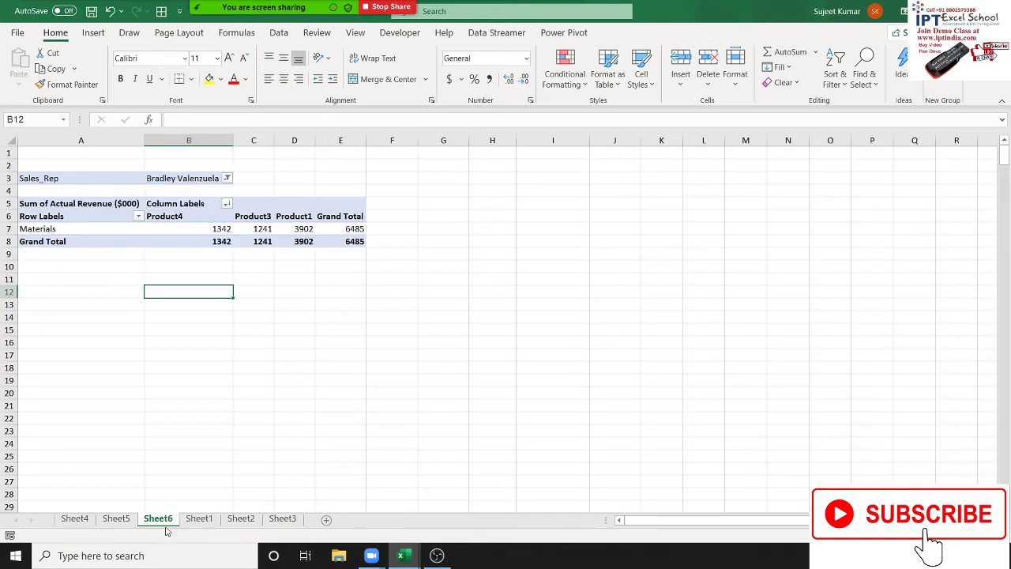
left_click(227, 179)
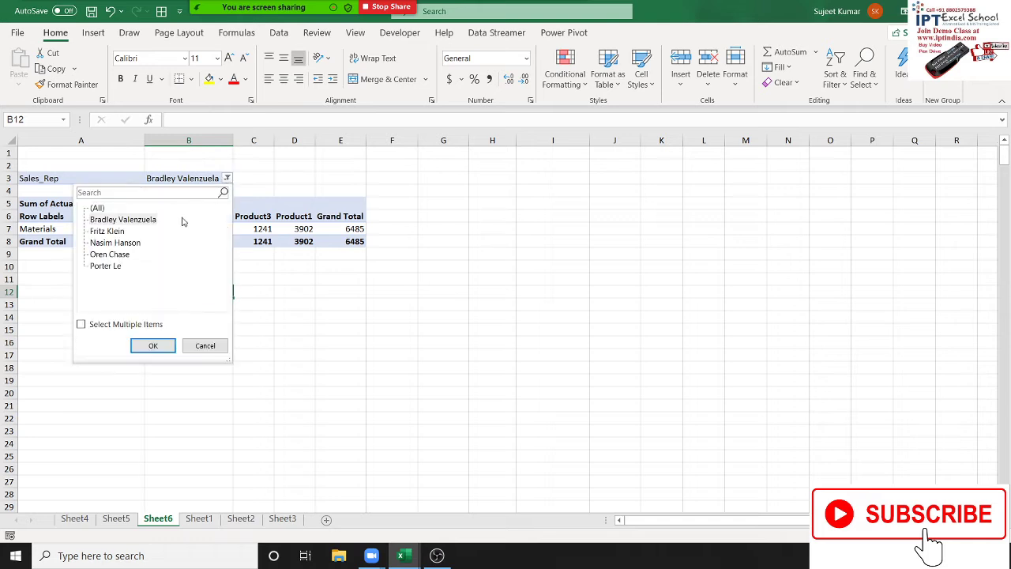
left_click(110, 230)
left_click(153, 345)
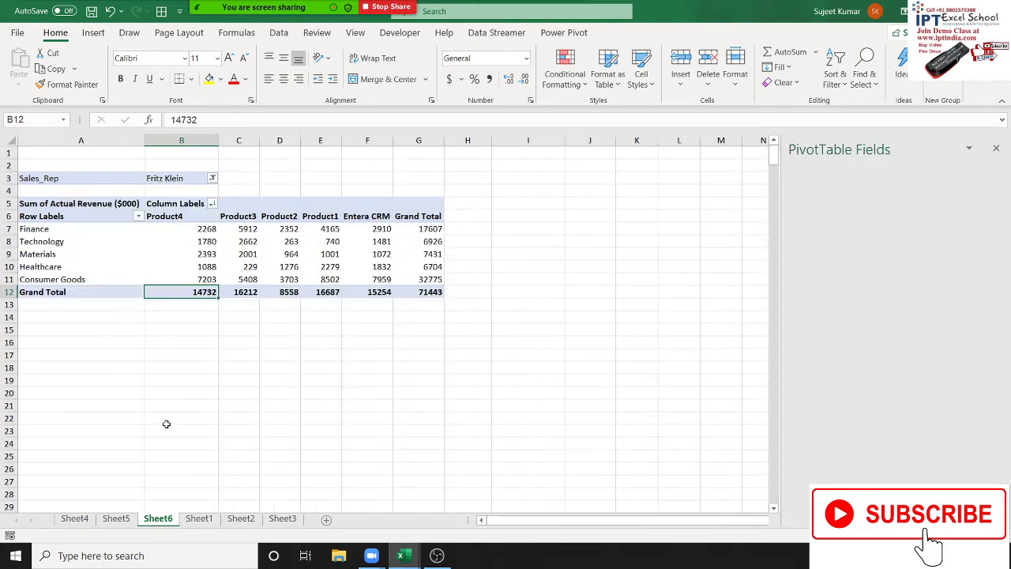
- Reset the Sales_Rep filter to (All), restoring the 268757 total
left_click(212, 179)
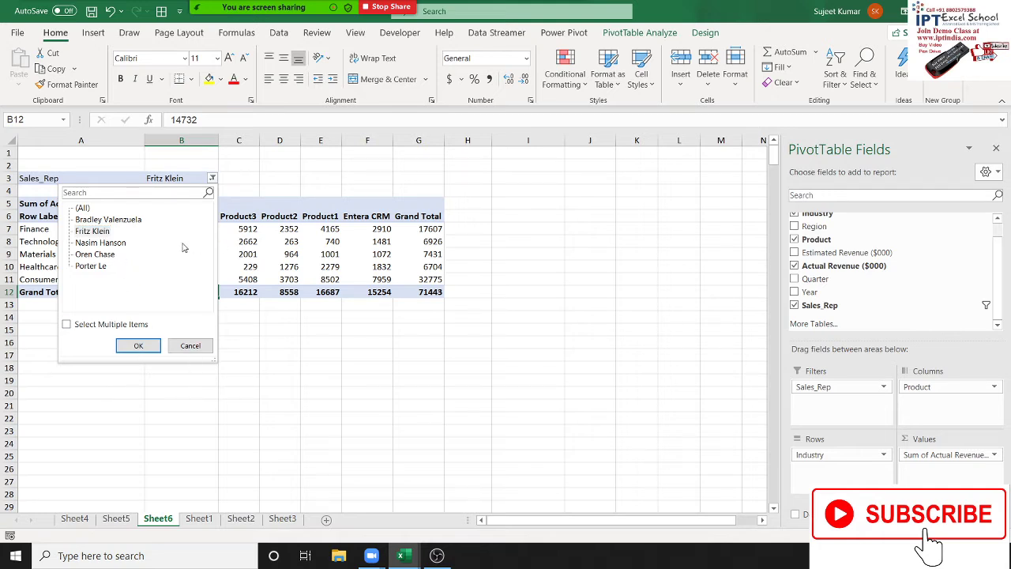
left_click(83, 209)
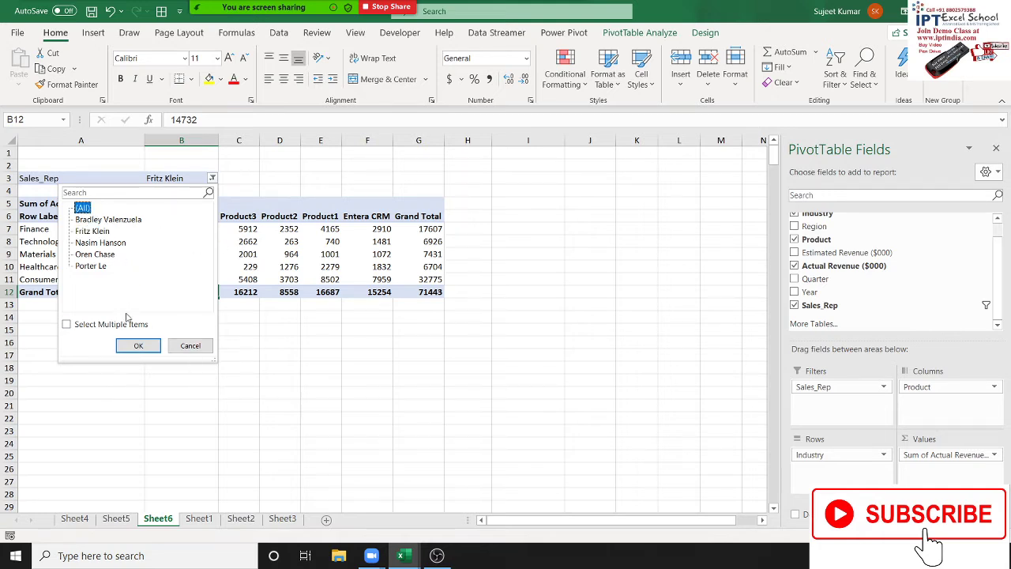
left_click(139, 346)
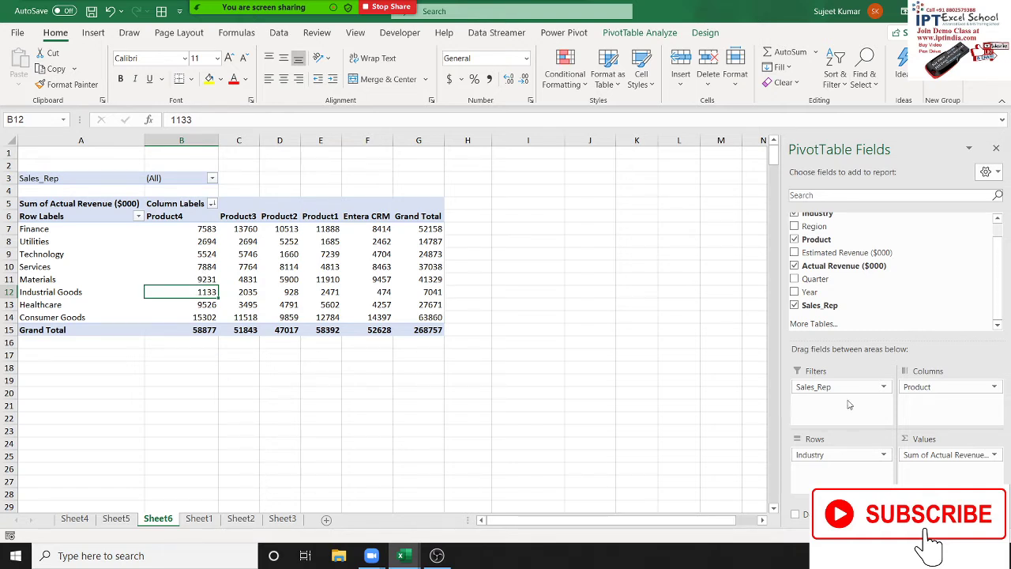
- Mute two meeting participants in Zoom and close the participants list
left_click_drag(865, 385, 818, 405)
left_click(640, 32)
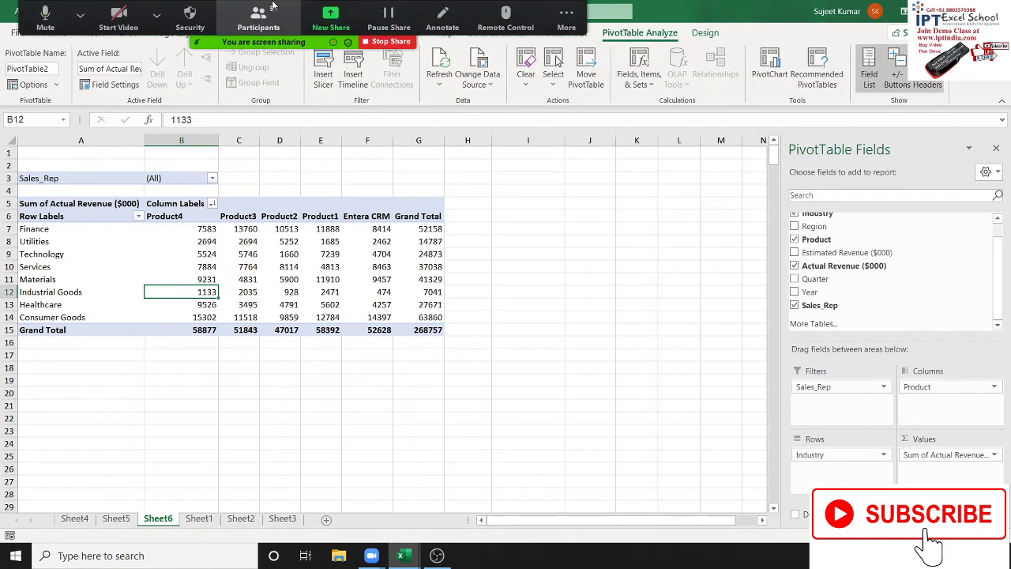
left_click(272, 5)
mouse_move(451, 318)
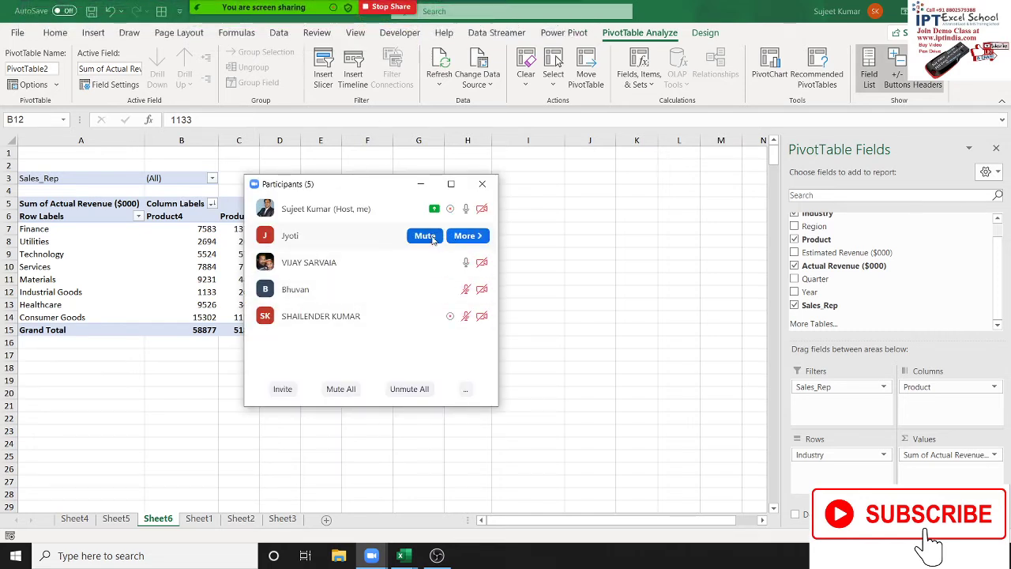
left_click(425, 236)
left_click(425, 263)
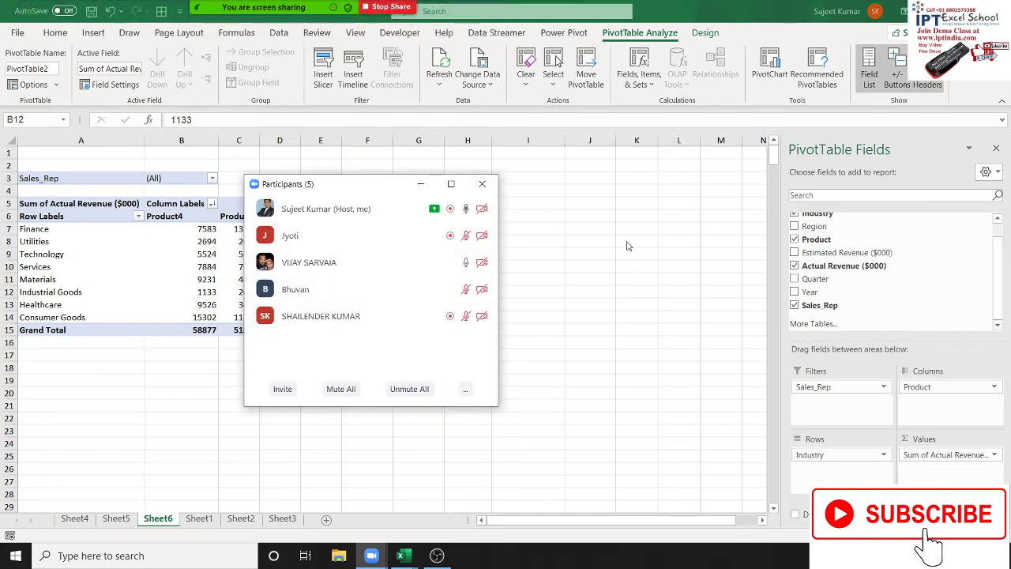
left_click(493, 184)
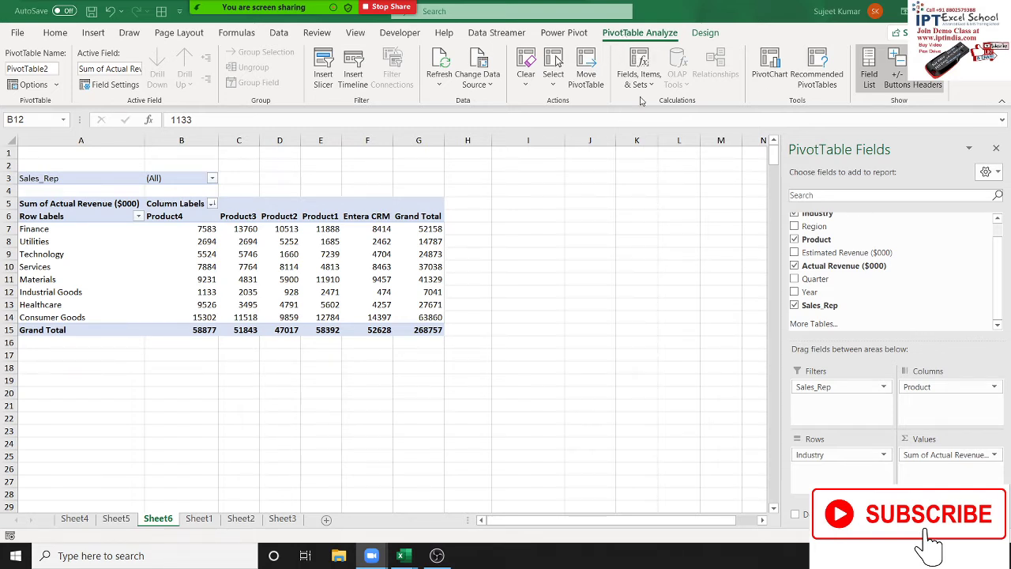
- Return to the Excel workbook and select the pivot table
left_click(624, 231)
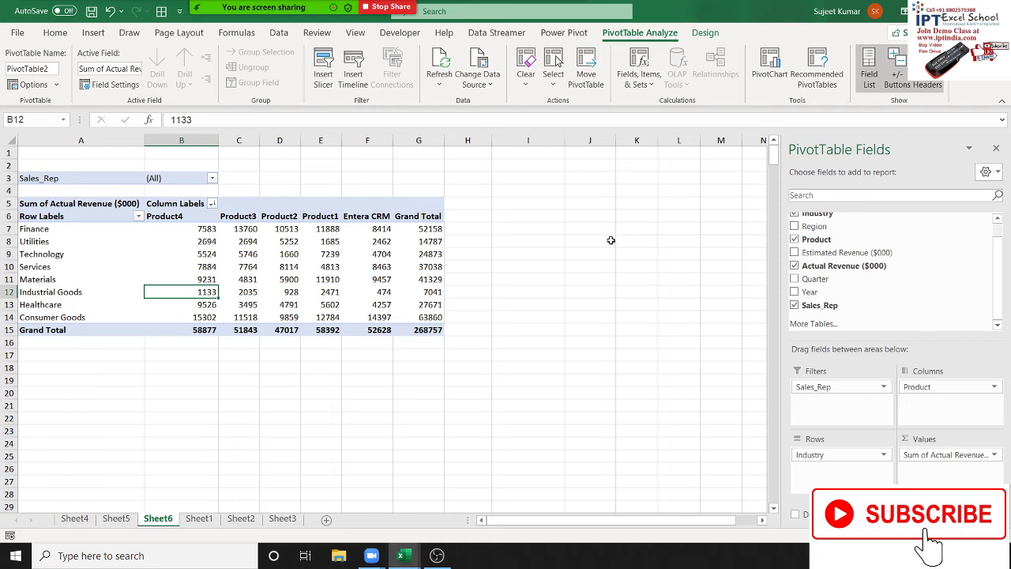
left_click(613, 240)
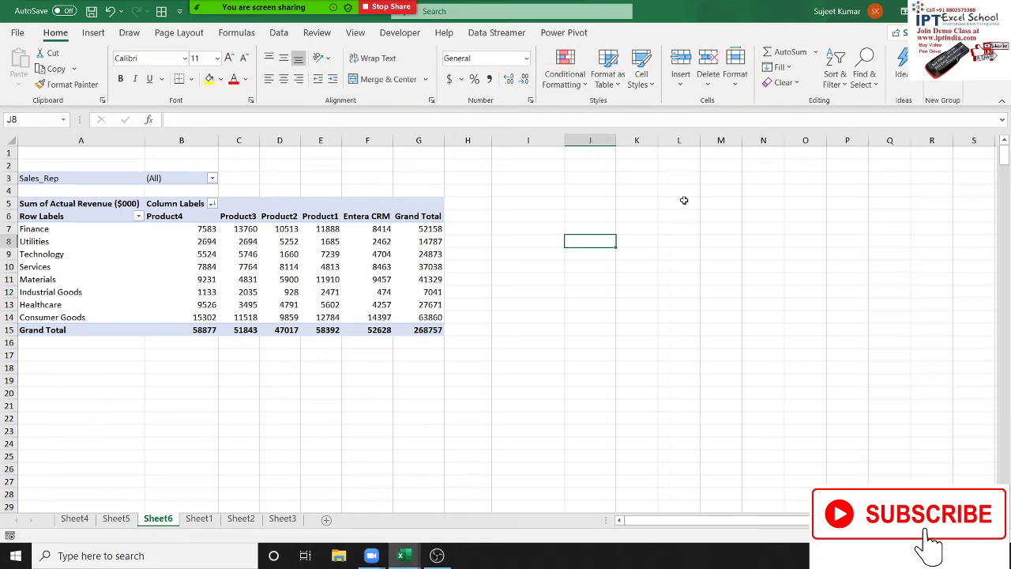
left_click(413, 291)
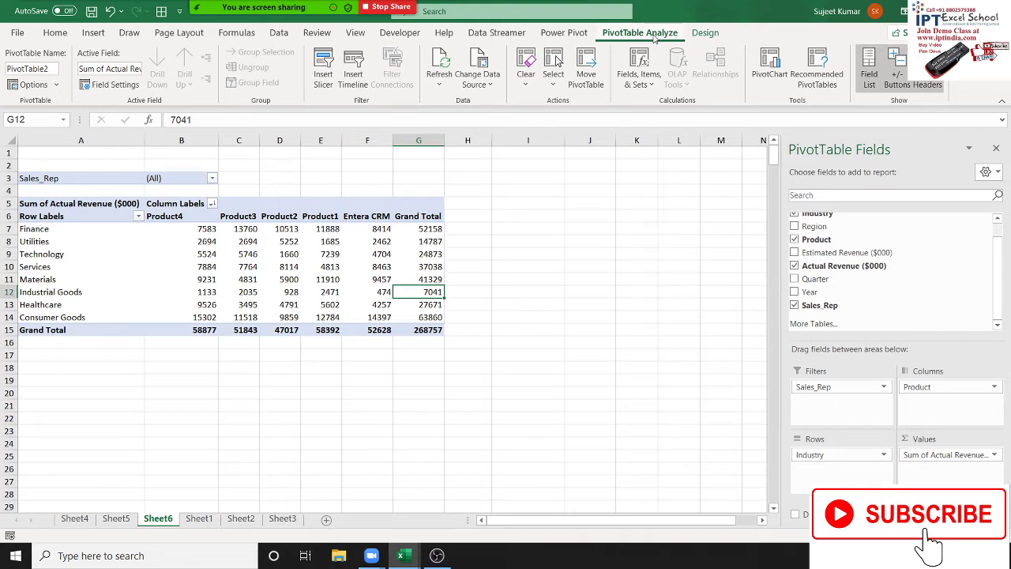
- Run Show Report Filter Pages on Sales_Rep, then view the second and third rep sheets
left_click(60, 85)
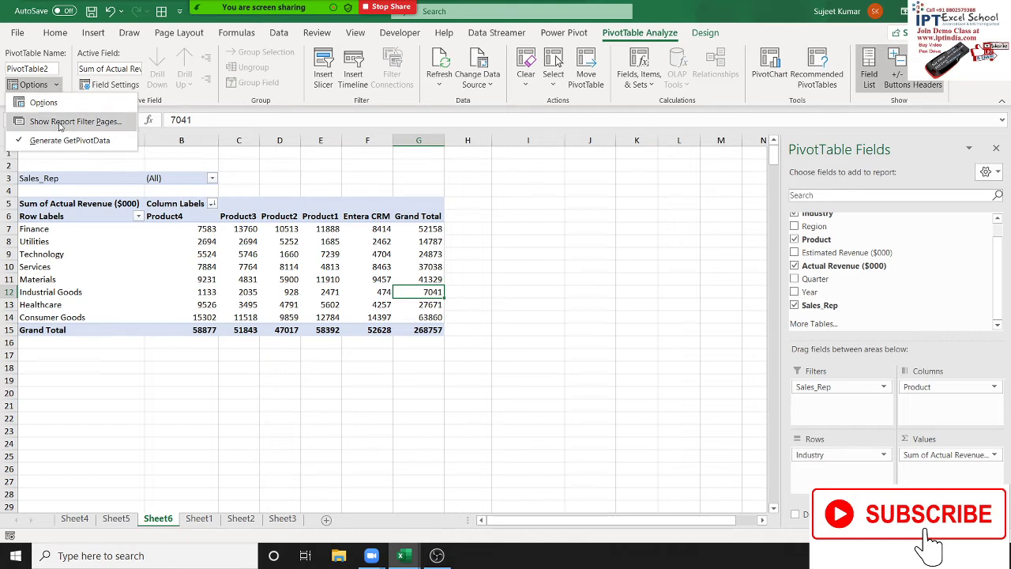
left_click(60, 122)
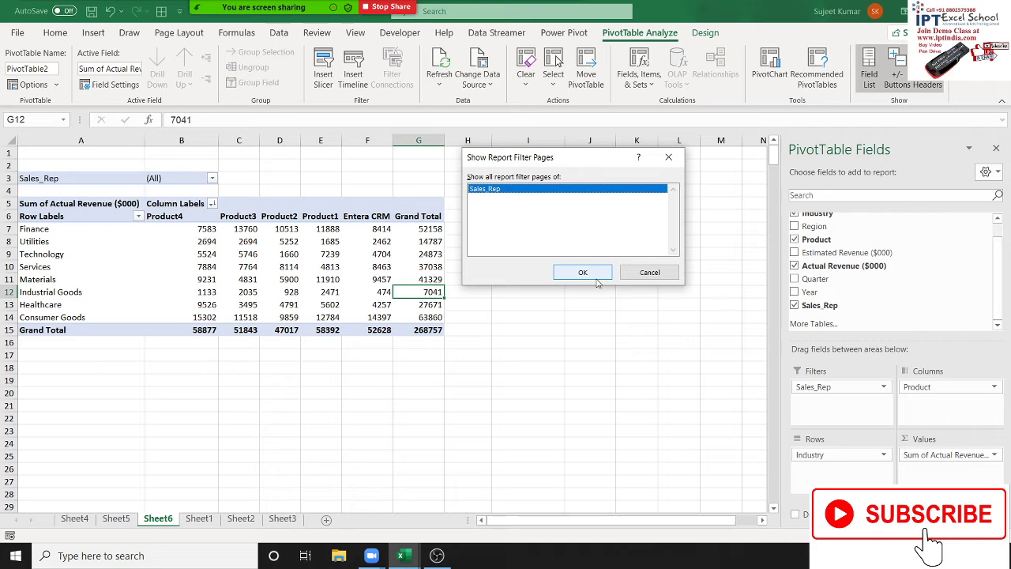
left_click(595, 278)
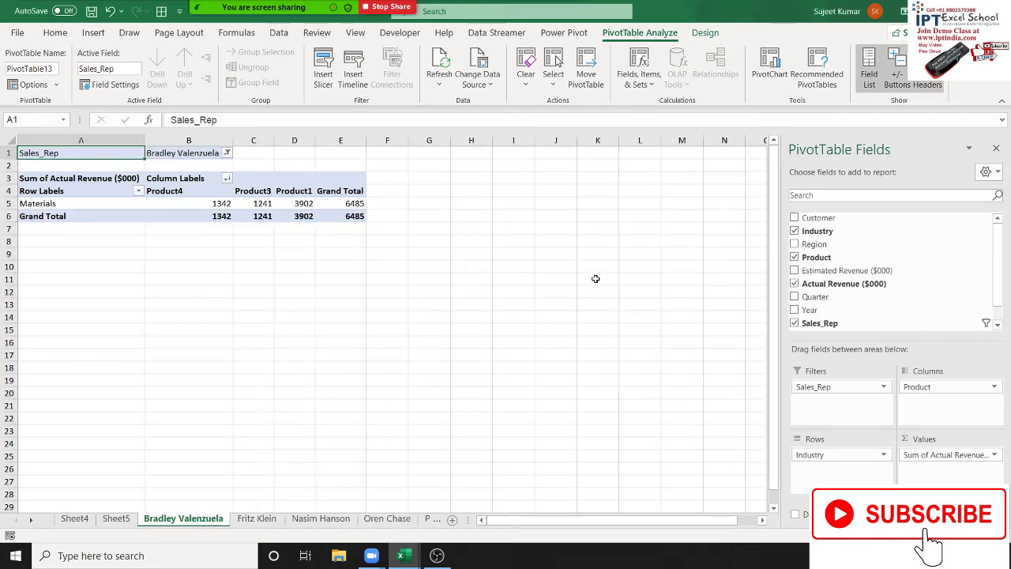
left_click(261, 519)
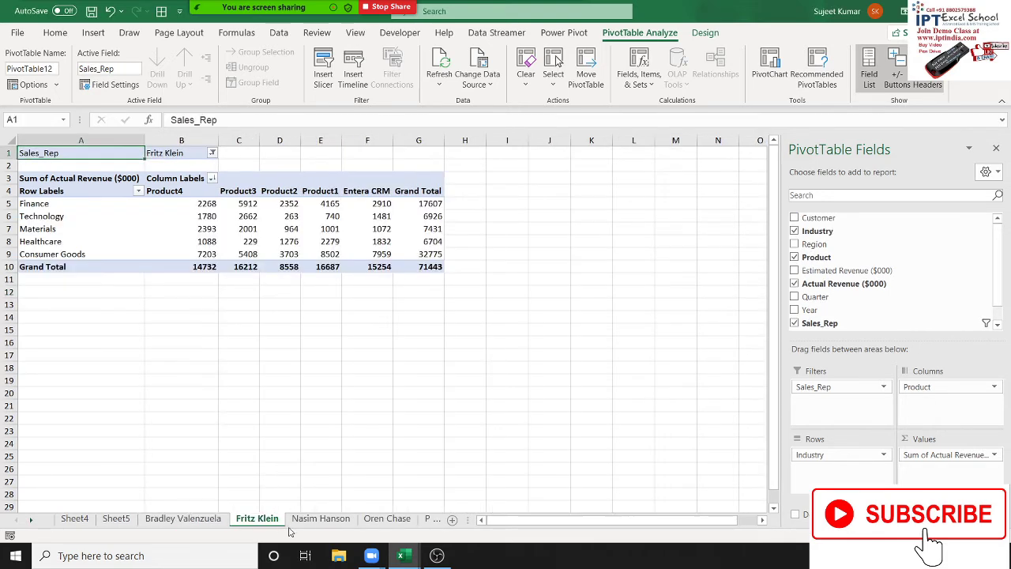
left_click(312, 520)
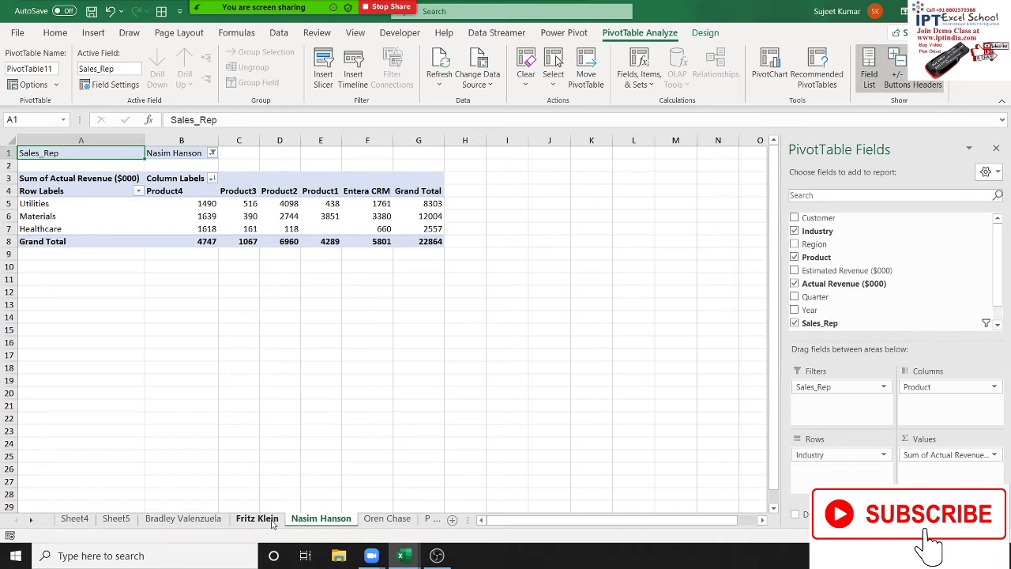
- Delete the selected salesperson pivot sheets, then the next salesperson sheet, confirming each deletion
left_click(288, 344)
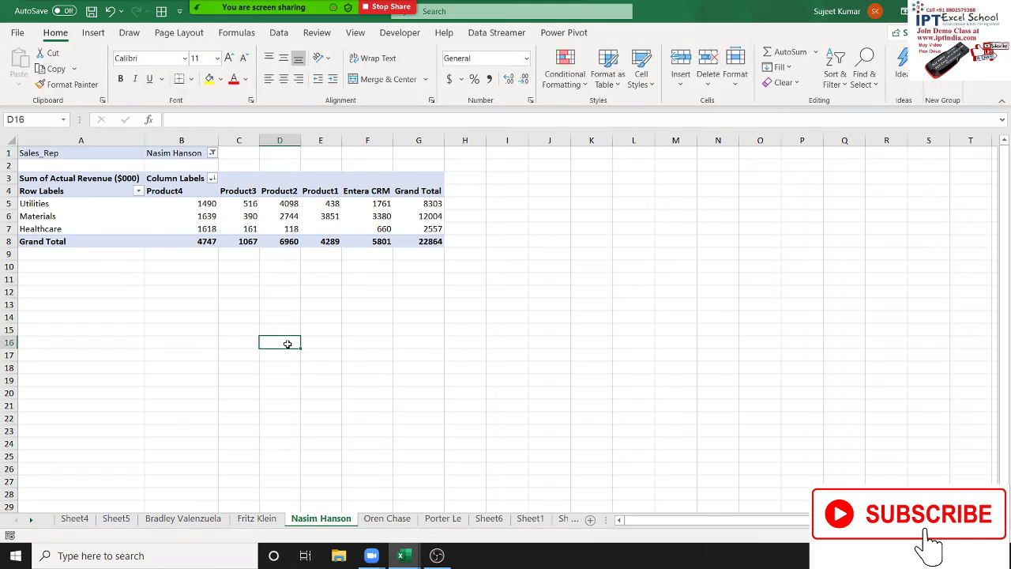
left_click(258, 520)
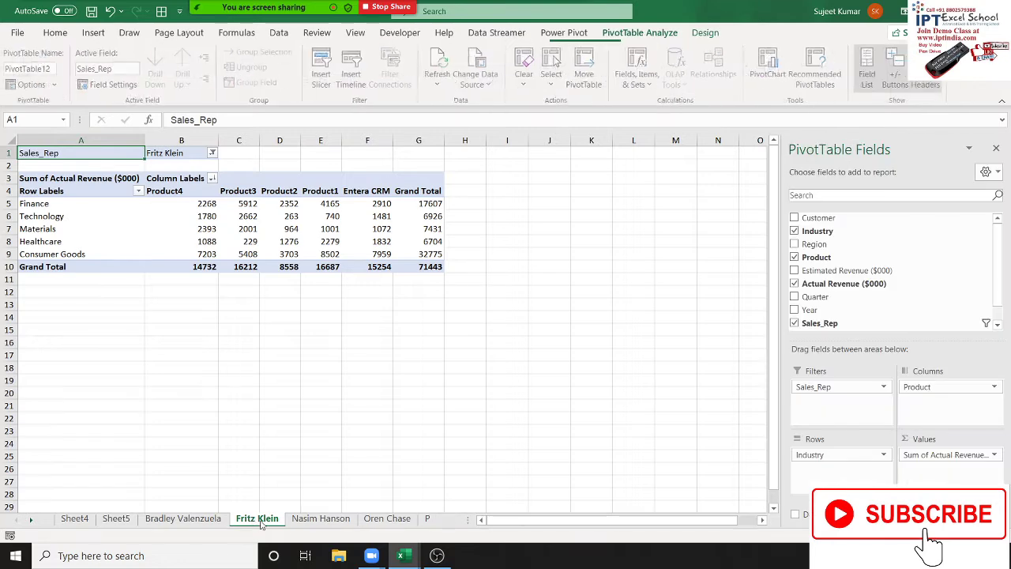
right_click(378, 525)
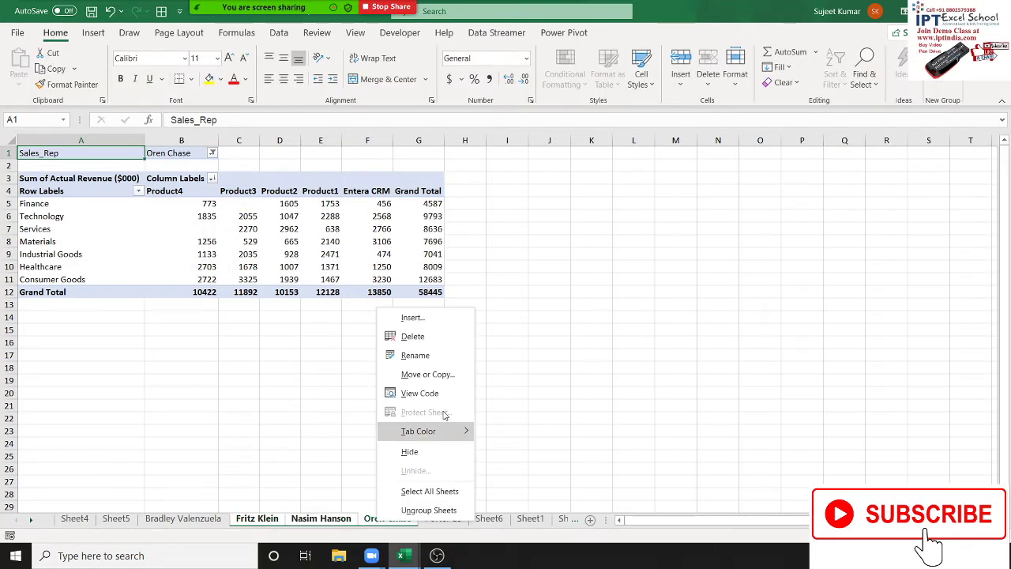
left_click(423, 342)
left_click(485, 315)
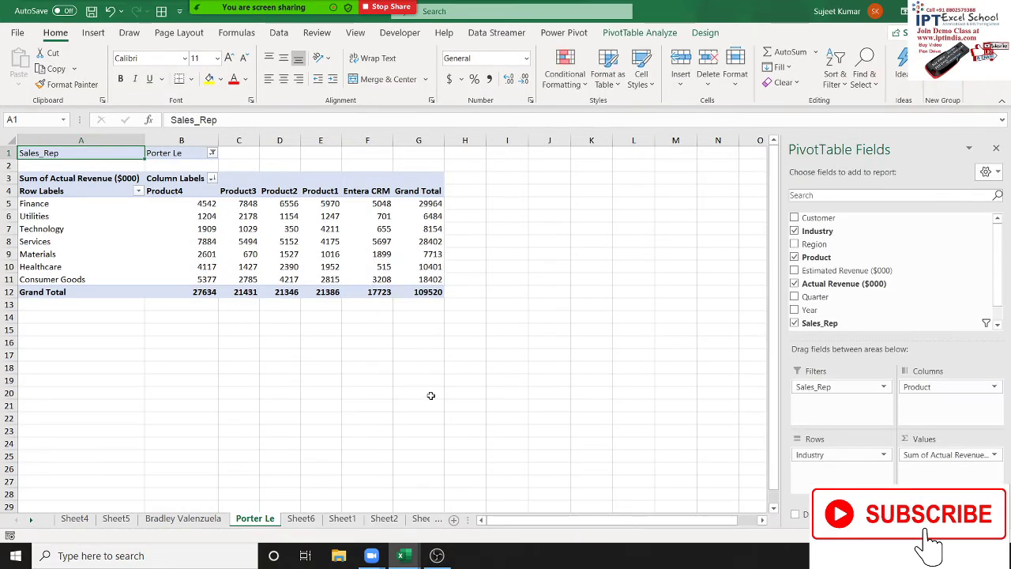
right_click(272, 521)
left_click(324, 355)
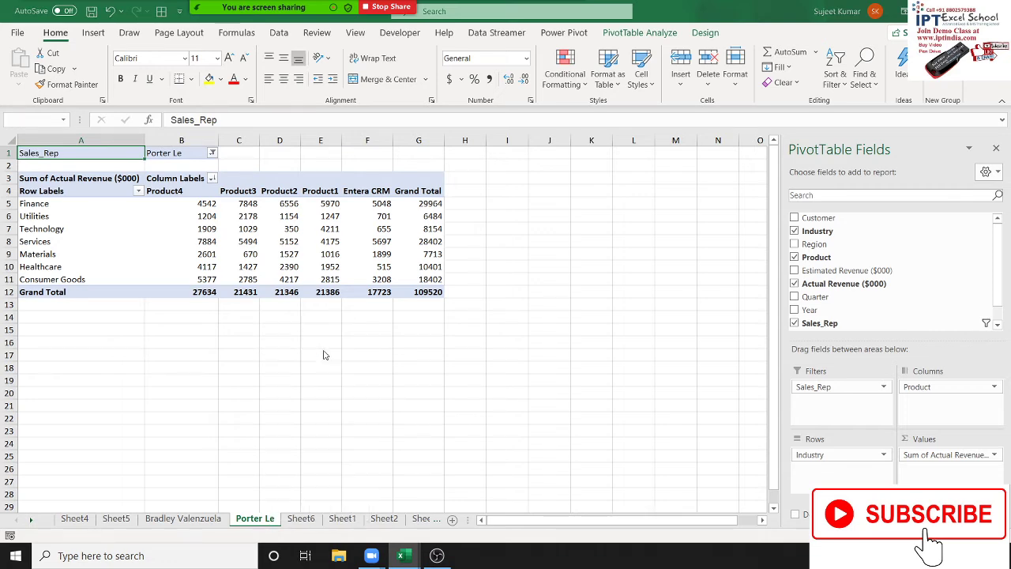
left_click(500, 315)
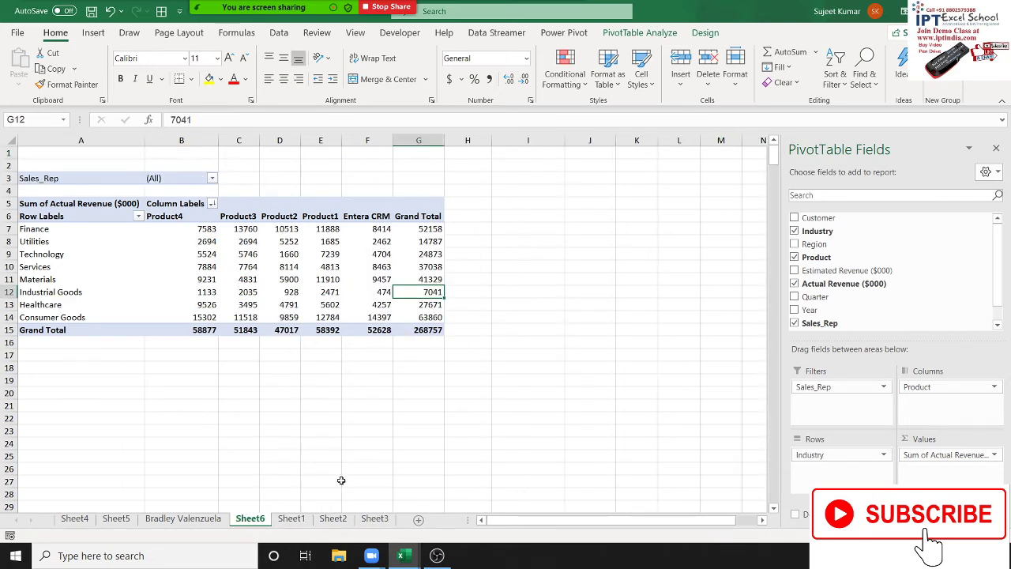
- Show the raw sales data on Sheet1
left_click(292, 520)
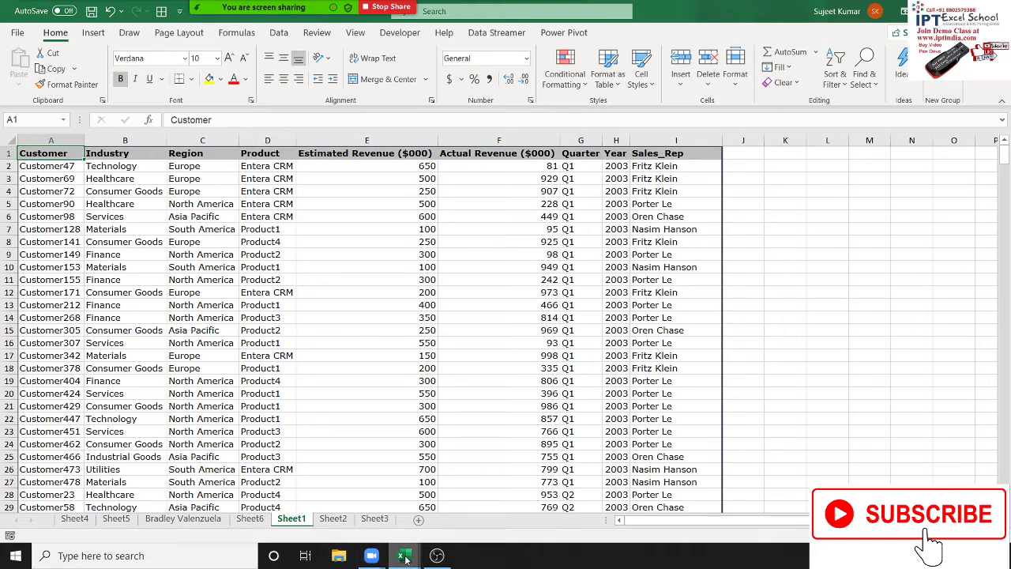
mouse_move(410, 555)
mouse_move(393, 532)
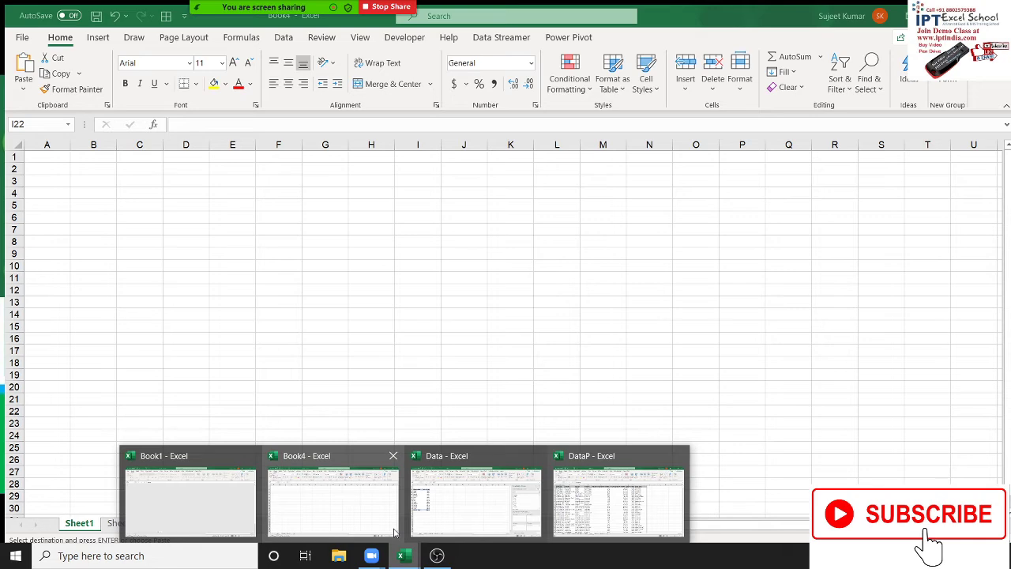
- Bring up the Data workbook's pivot of JAN sums by name (total 40213) and select the name labels
left_click(428, 496)
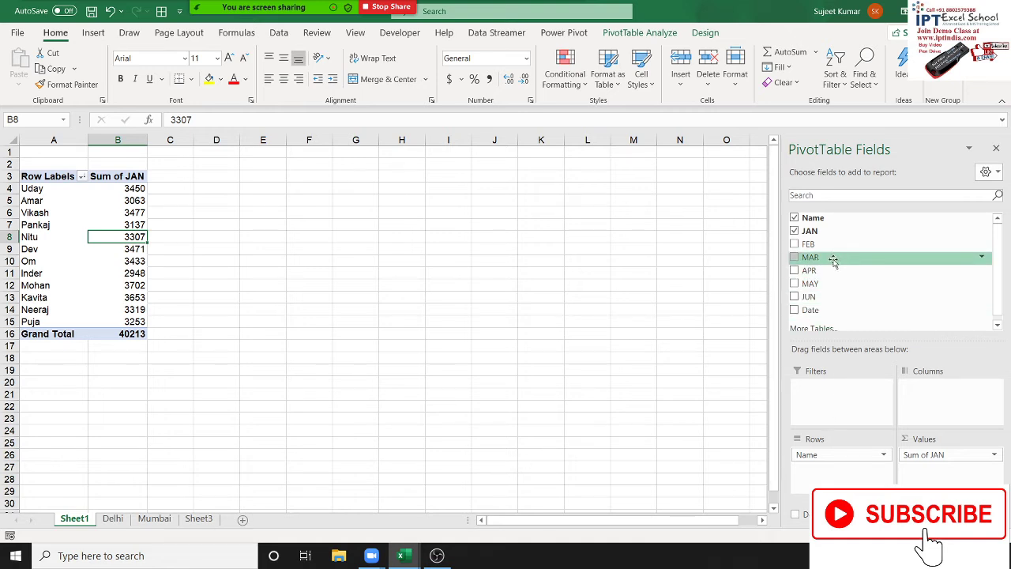
mouse_move(834, 261)
left_mouse_down()
mouse_move(820, 370)
mouse_move(831, 293)
left_mouse_up()
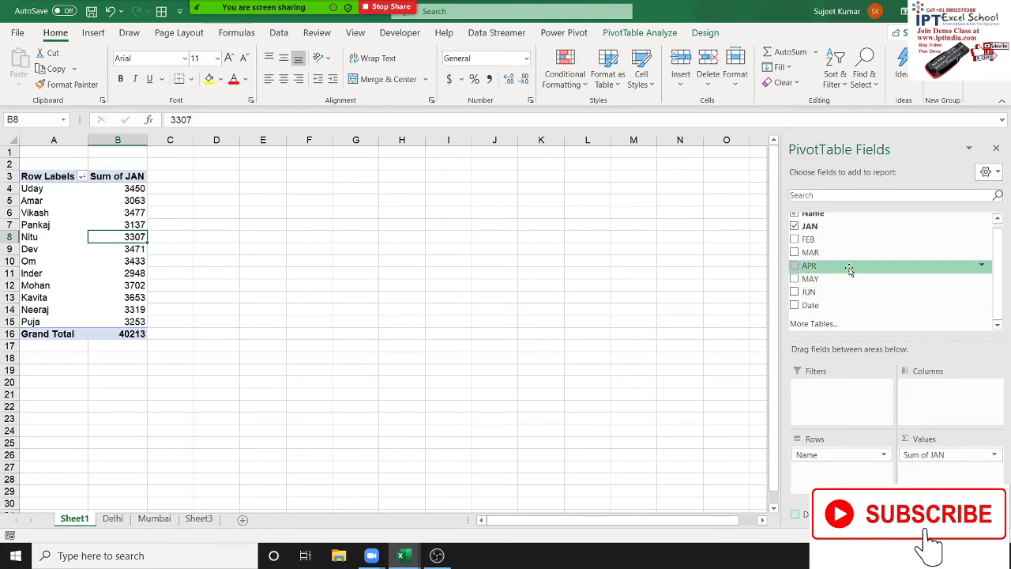
scroll(829, 272, "up", 1)
left_click(51, 213)
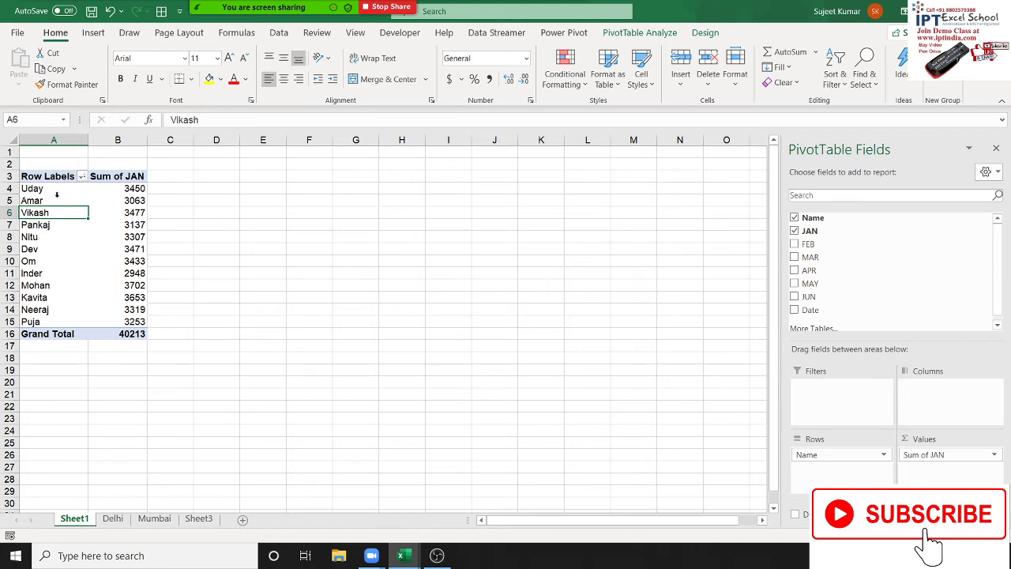
left_click(57, 194)
key("Up")
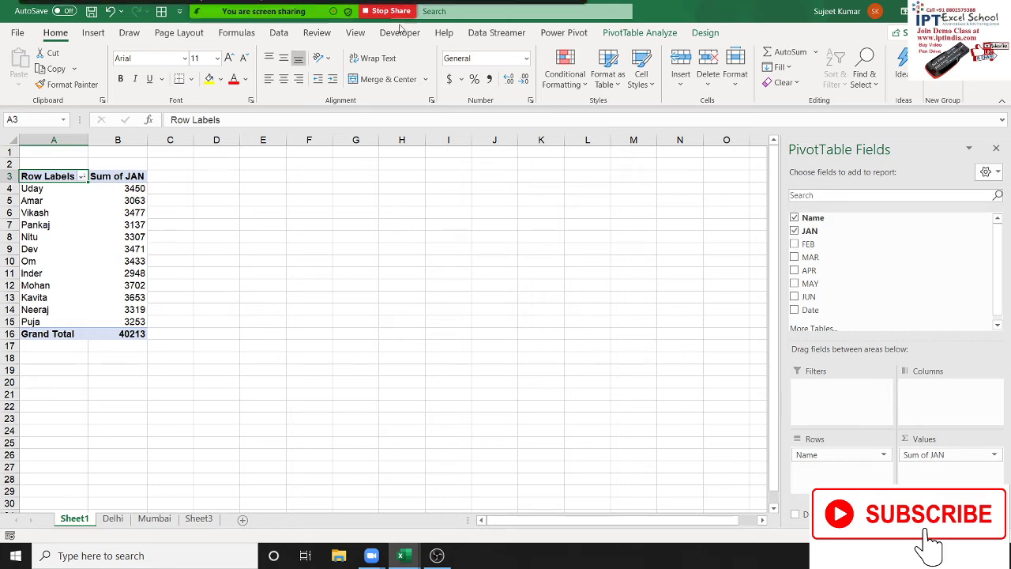
- Mute one participant from the Zoom participants list, then close the list
left_click(273, 19)
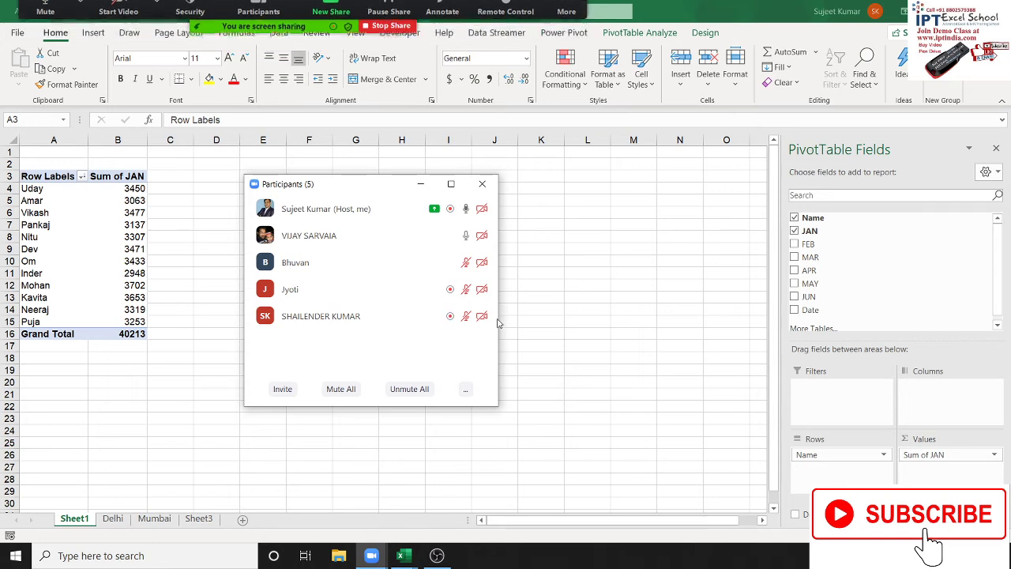
mouse_move(467, 241)
left_click(424, 236)
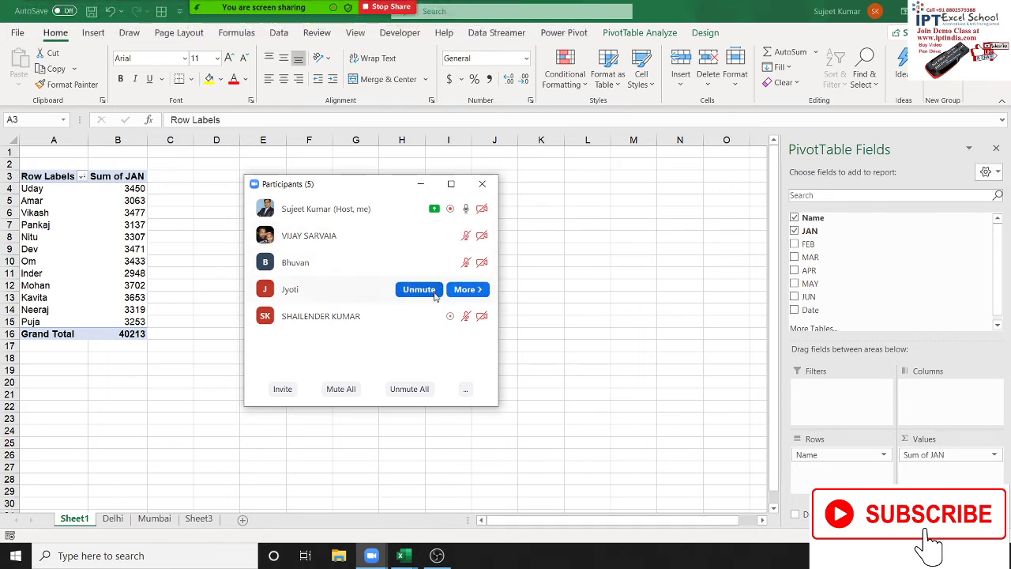
left_click(483, 184)
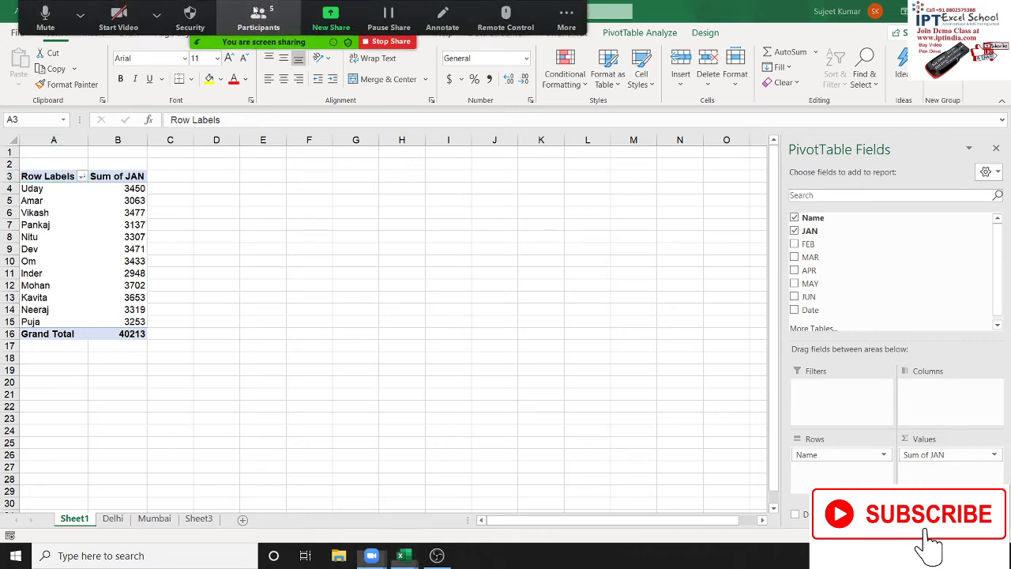
- Mute all participants, confirming each Mute All, and close the participants list
left_click(259, 12)
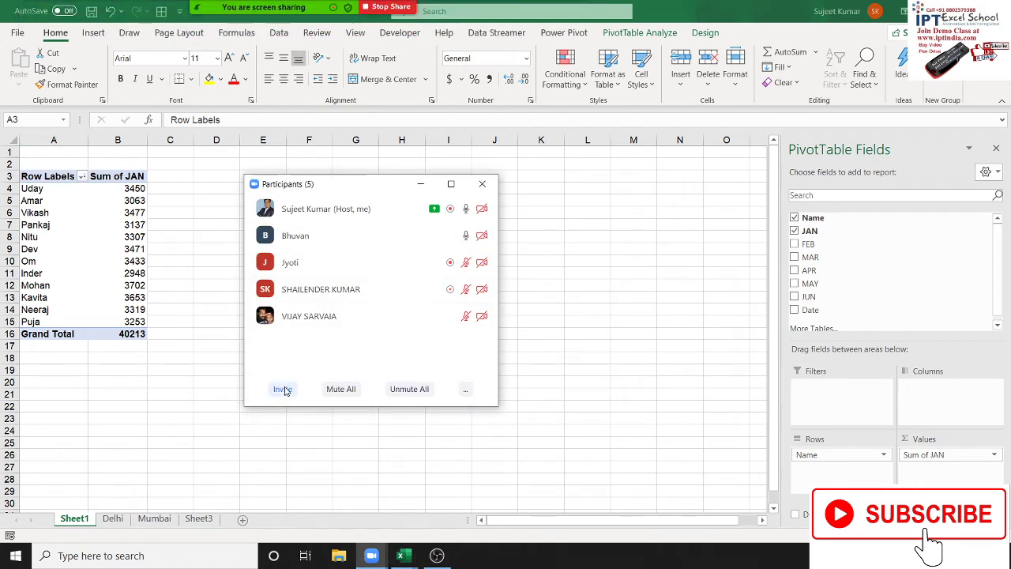
left_click(328, 391)
left_click(542, 314)
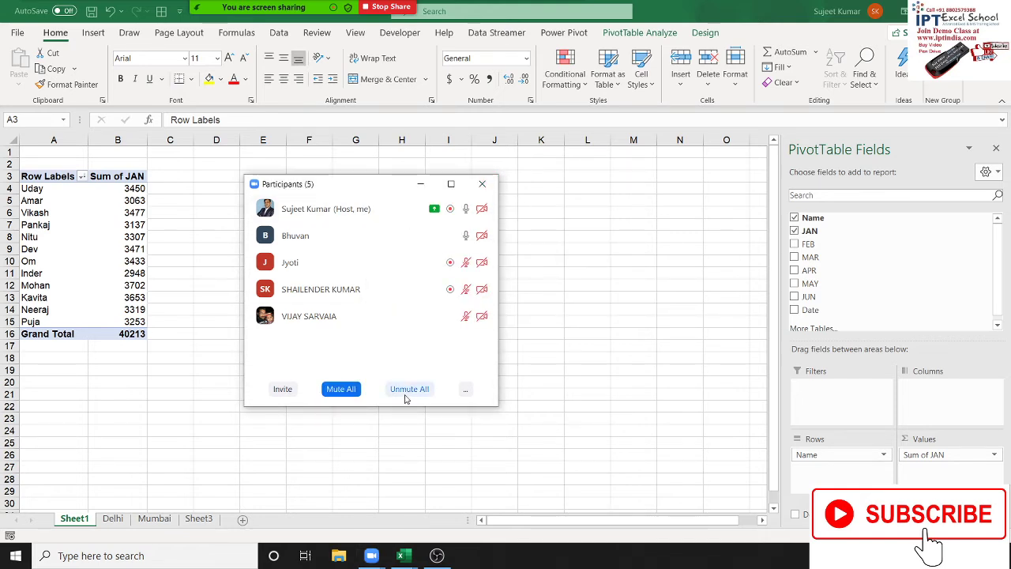
left_click(336, 391)
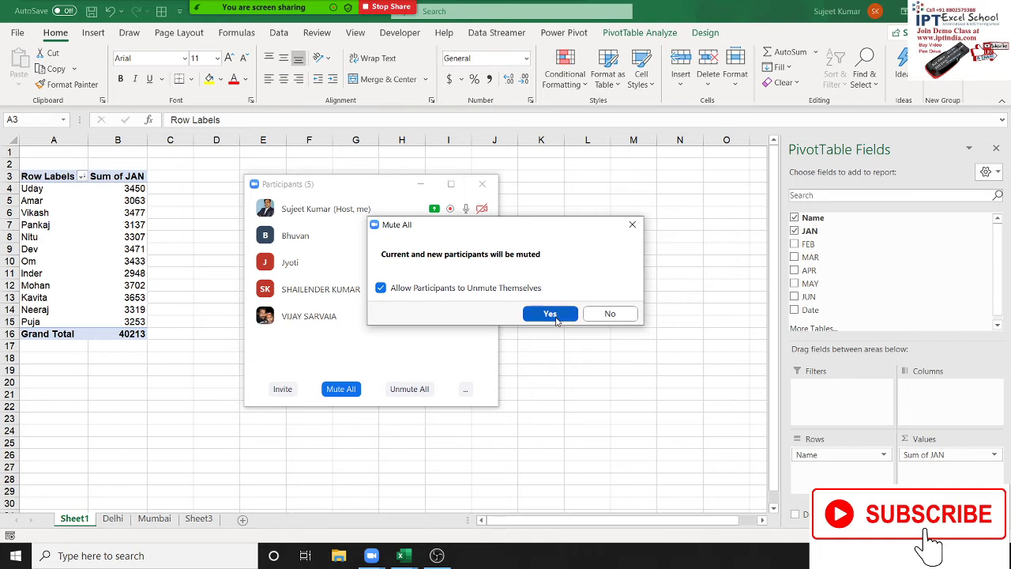
left_click(554, 313)
left_click(482, 184)
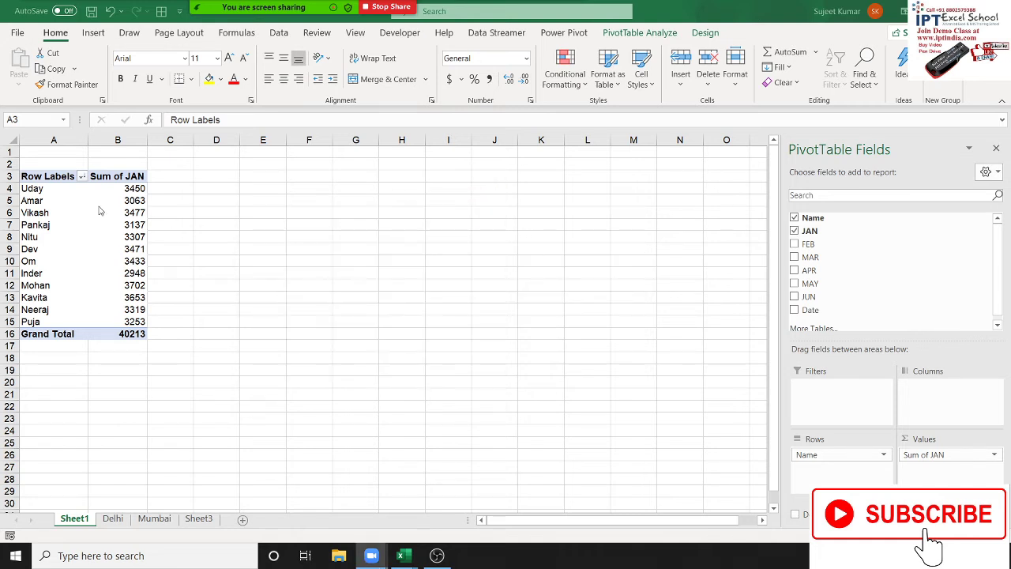
left_click(64, 204)
- Group the pivot names Uday, Dev, Mohan and Puja into Group1
left_click(68, 194)
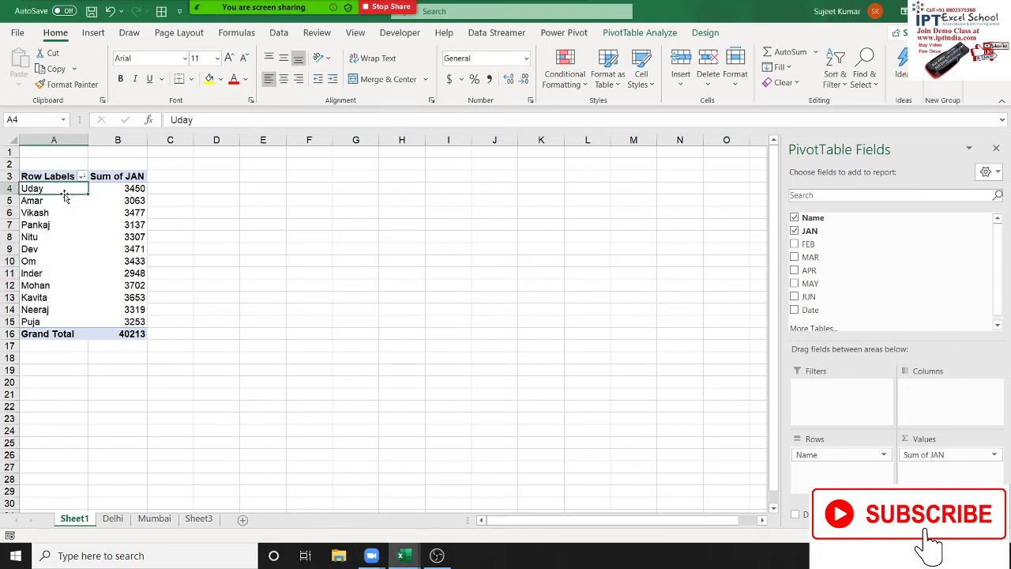
left_click(47, 251, "ctrl")
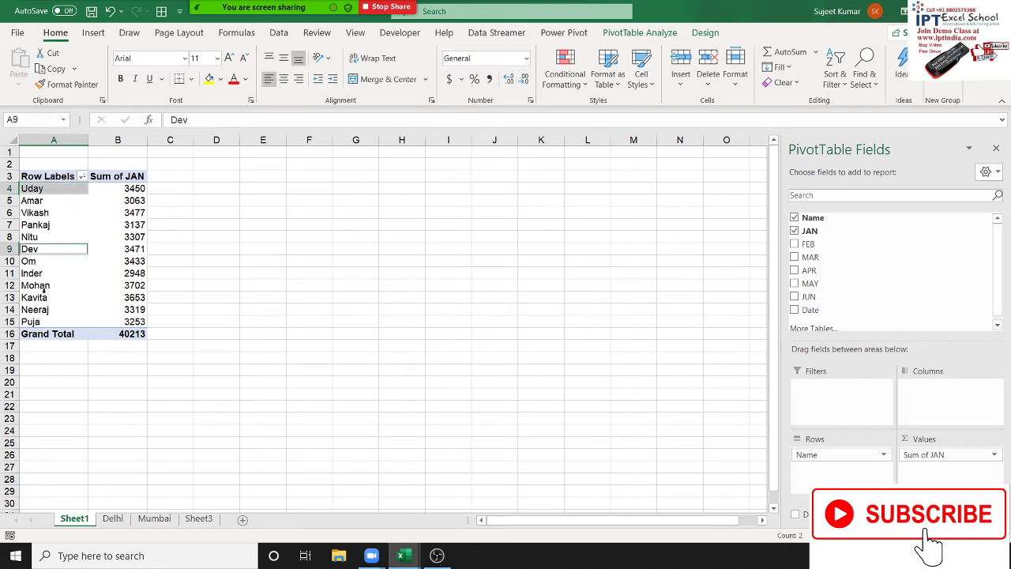
left_click(49, 321, "ctrl")
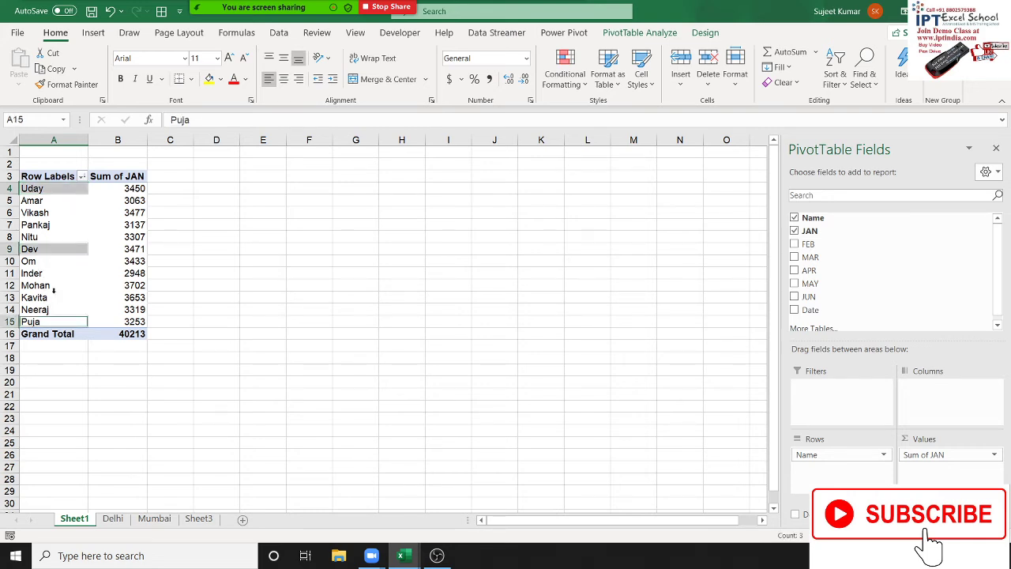
left_click(53, 288, "ctrl")
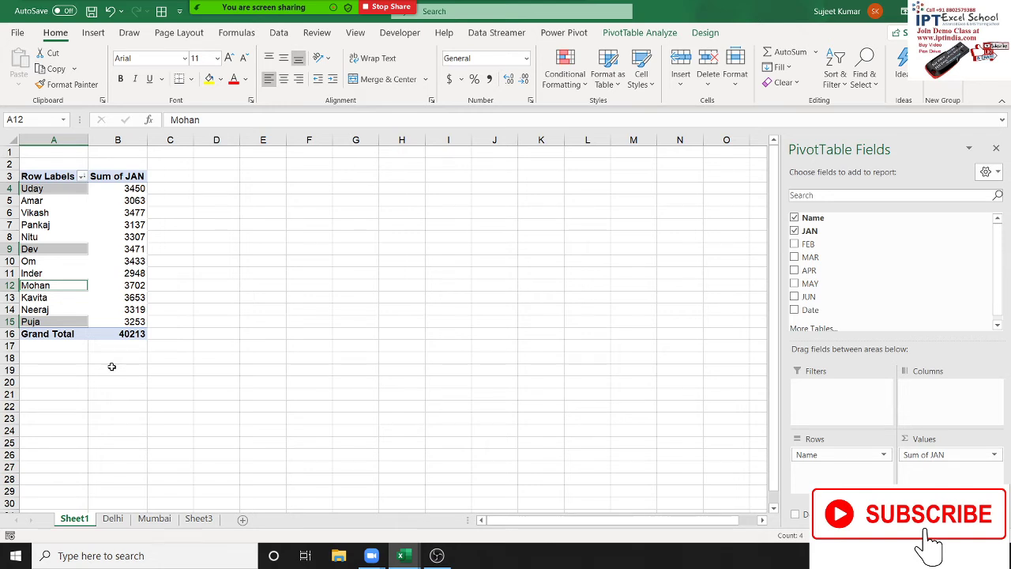
right_click(68, 248)
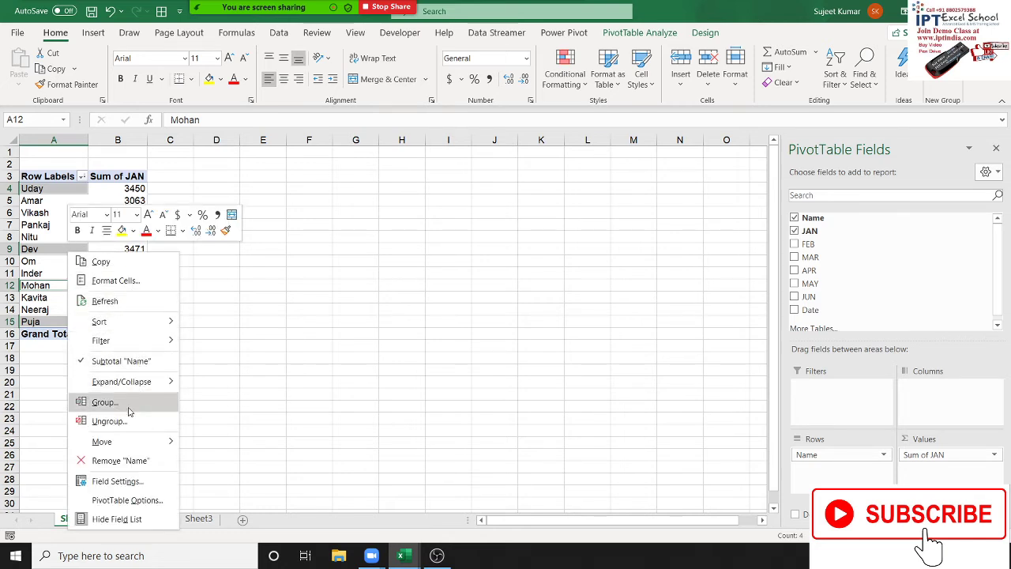
left_click(129, 411)
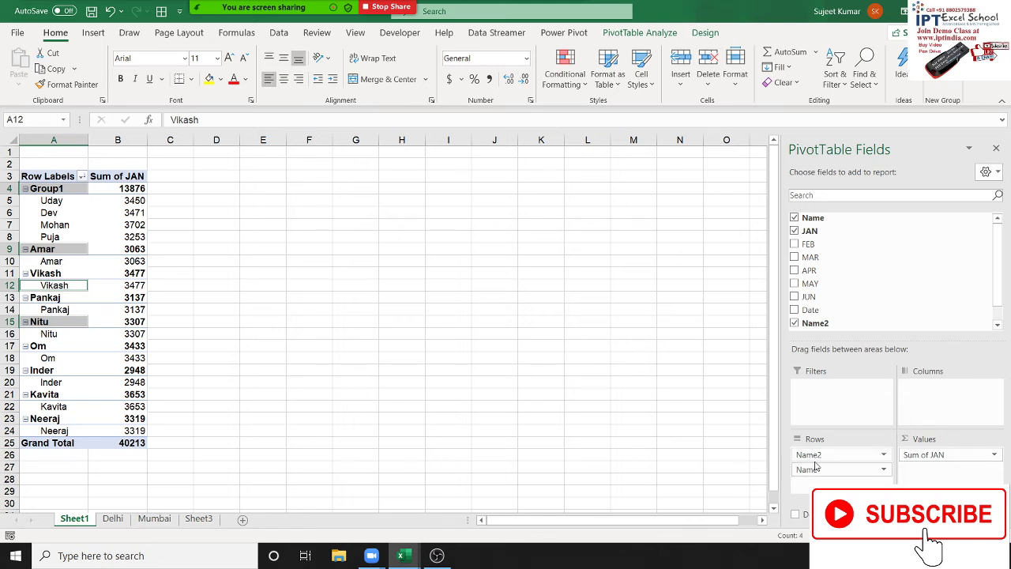
left_click_drag(806, 454, 818, 304)
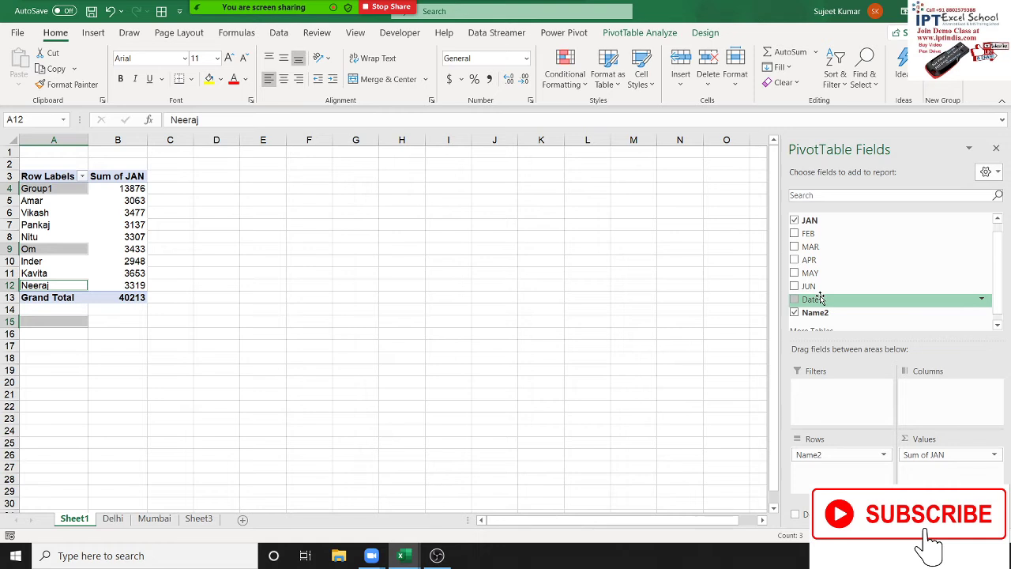
left_click(59, 249)
left_click(61, 192)
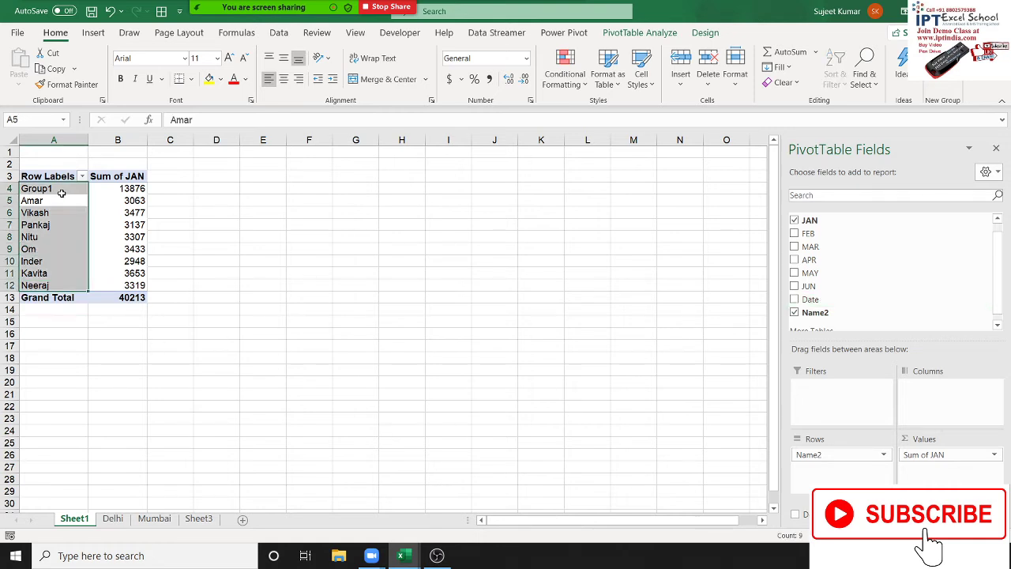
left_click(58, 195)
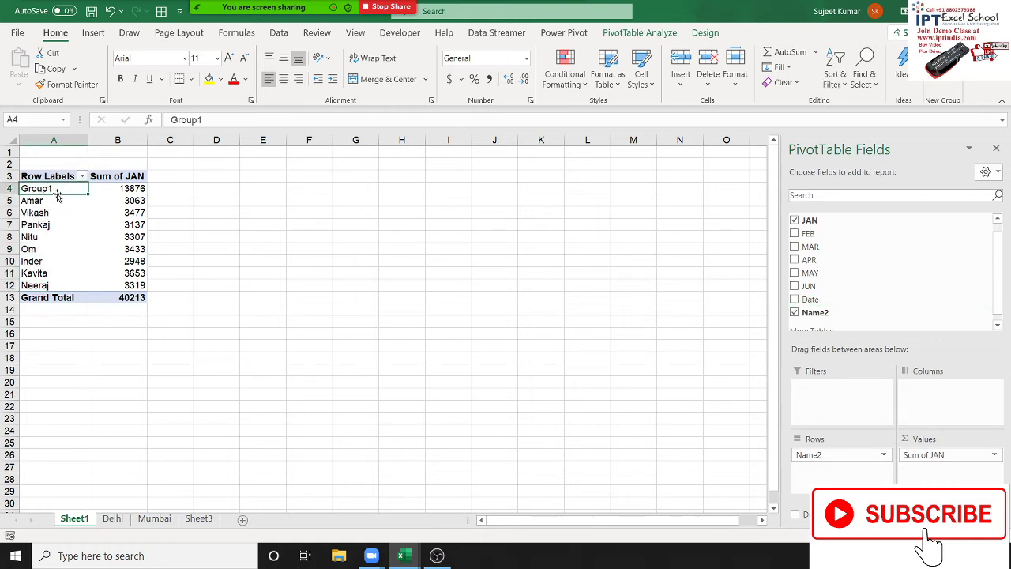
type("INder")
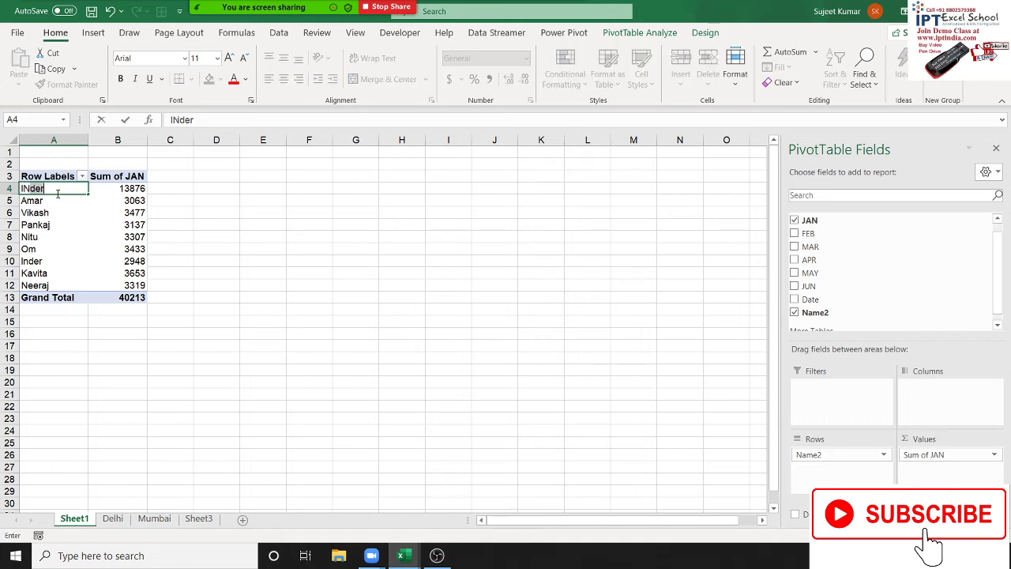
type("H")
key("BackSpace")
type("-HO")
type("U")
type("SE")
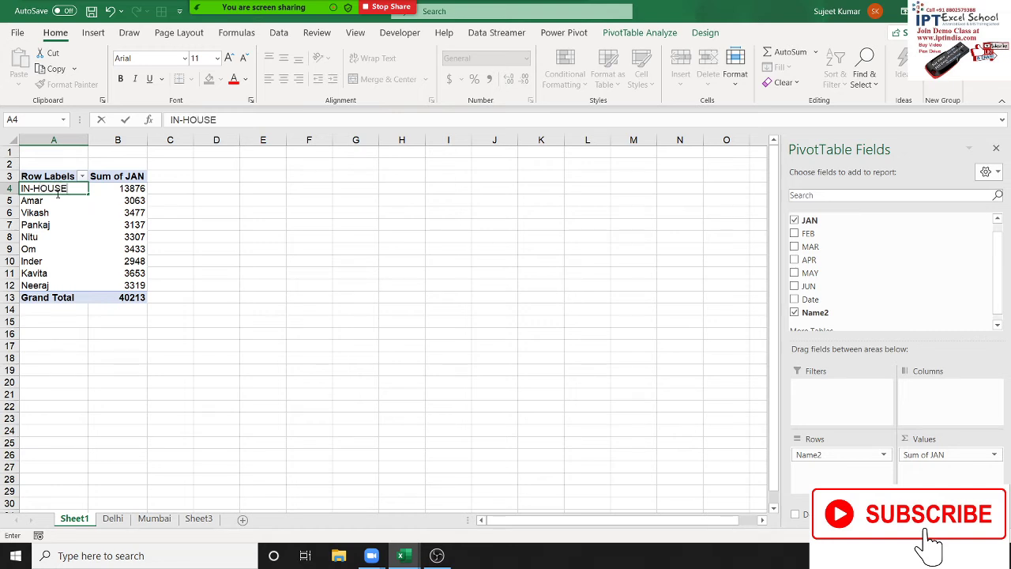
left_click(71, 222)
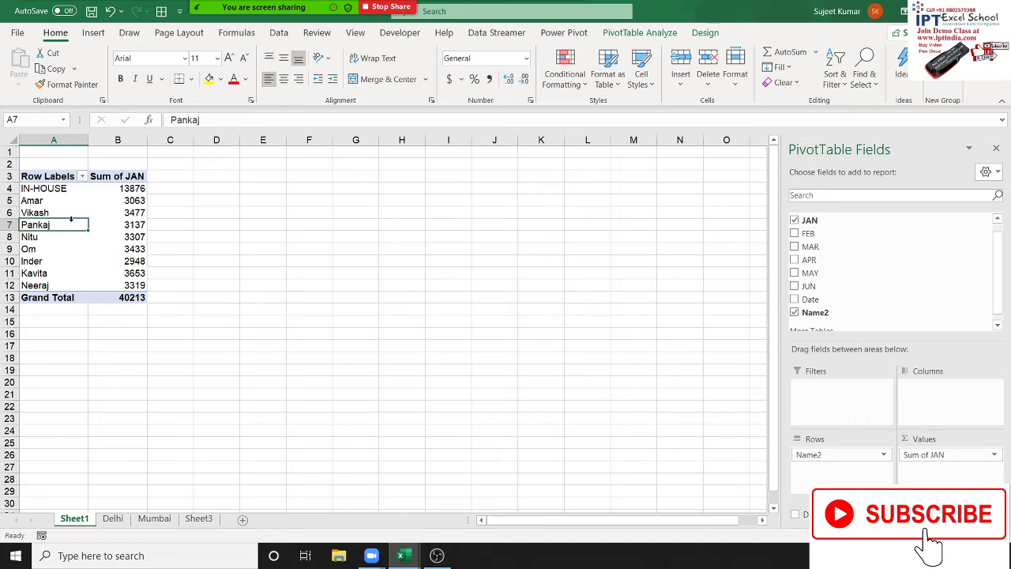
- Create a Sheet2 pivot from the Mumbai data with JAN as rows and a count of Name
left_click(169, 522)
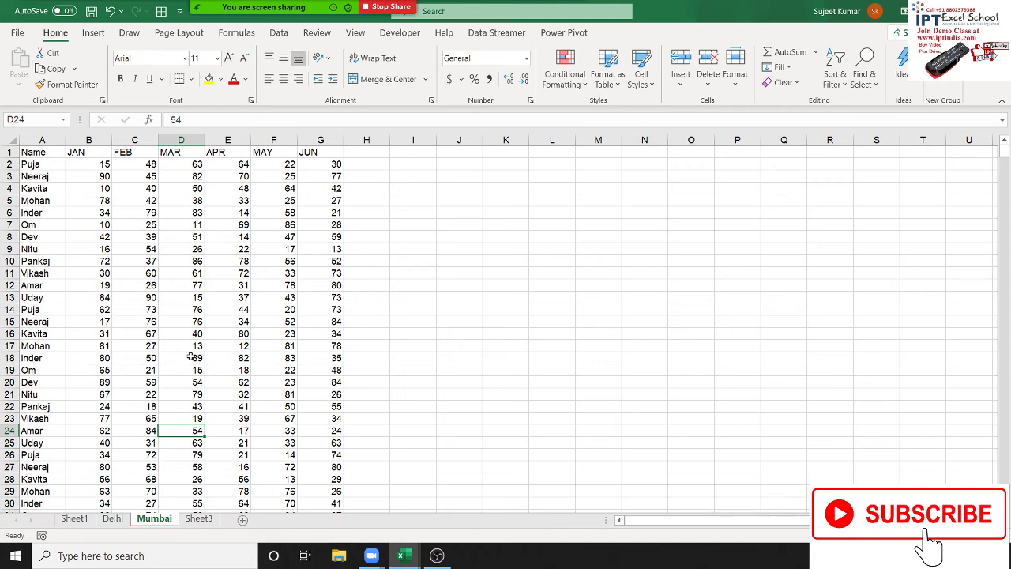
left_click(25, 154)
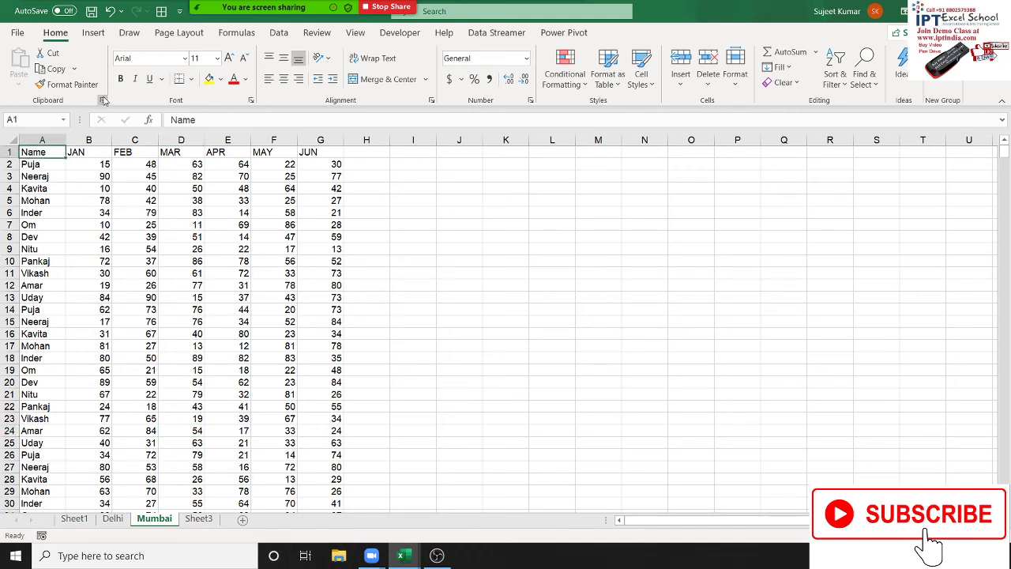
left_click(95, 34)
left_click(23, 67)
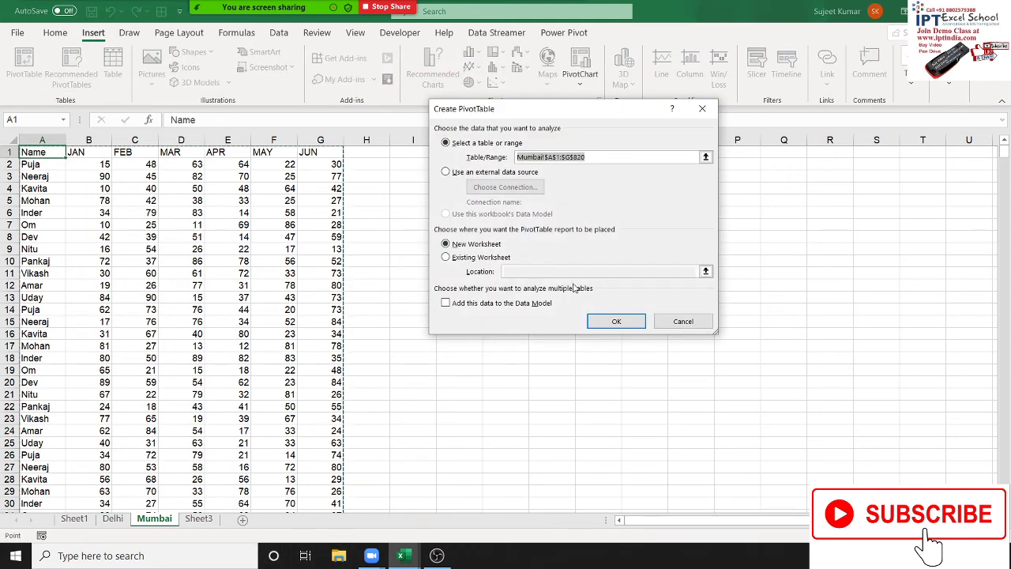
left_click(624, 321)
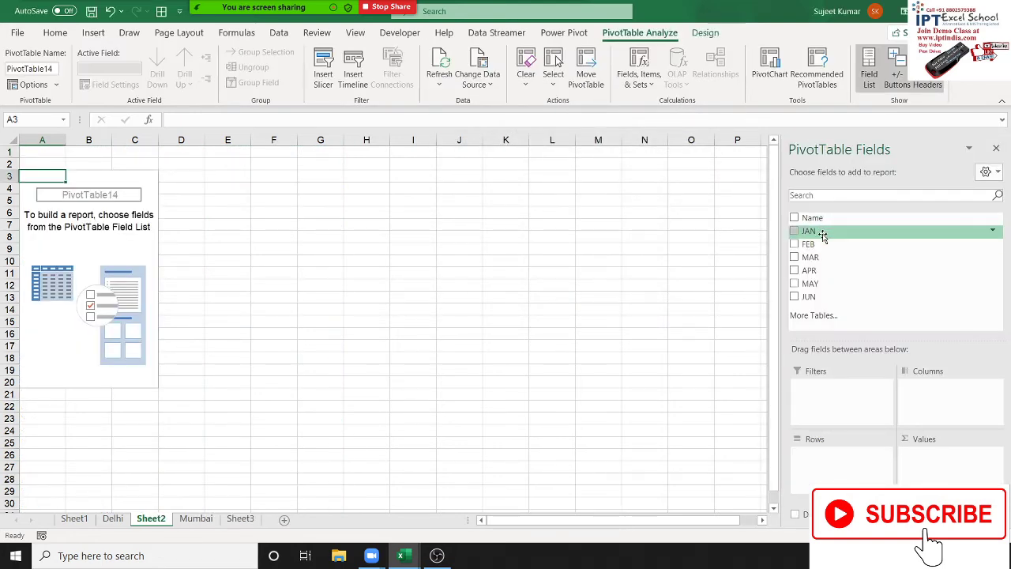
mouse_move(823, 232)
left_mouse_down()
mouse_move(843, 251)
mouse_move(836, 466)
left_mouse_up()
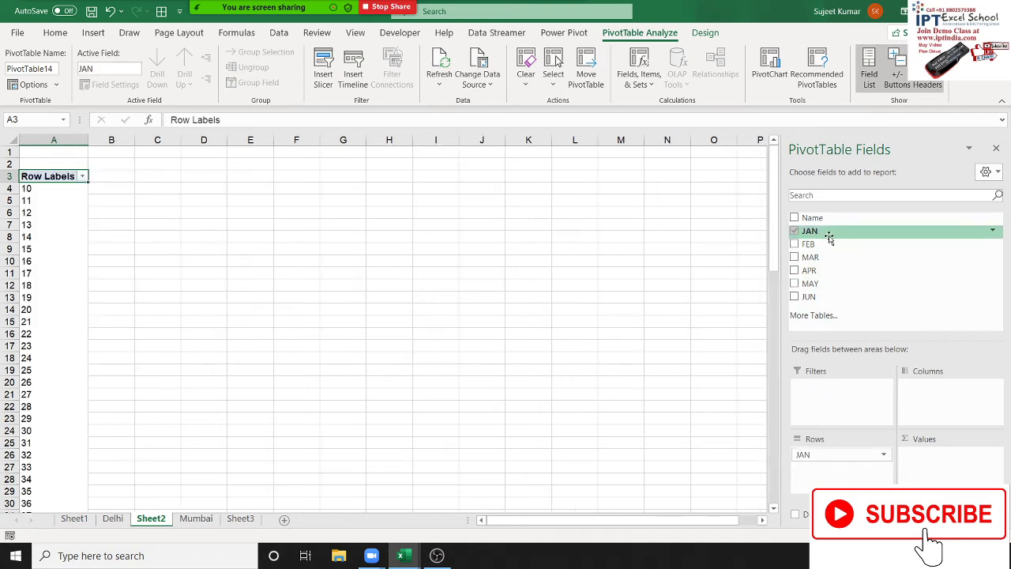
left_click_drag(822, 219, 940, 468)
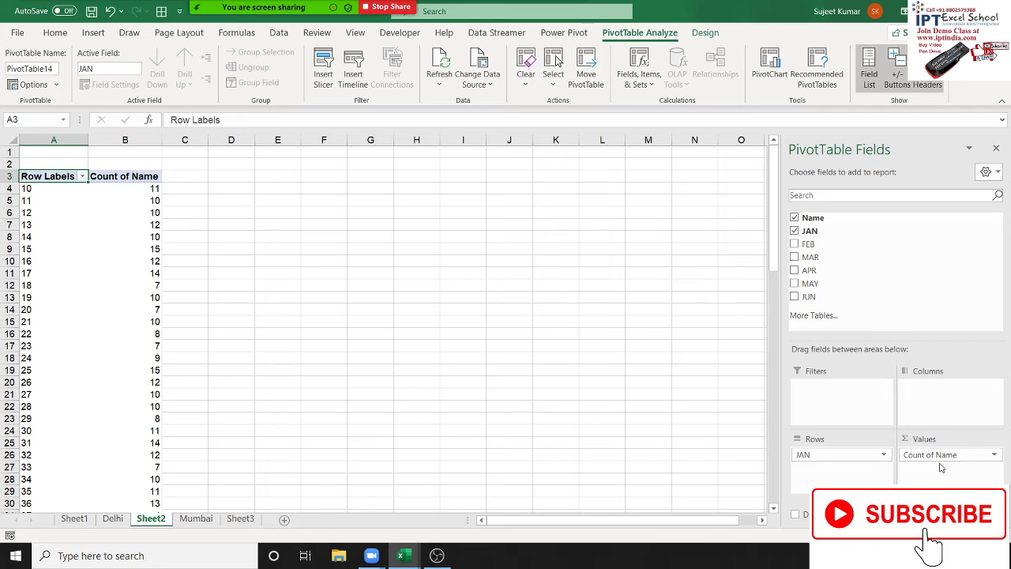
- Group the JAN row labels from 0 to 100 in steps of 10
left_click(102, 300)
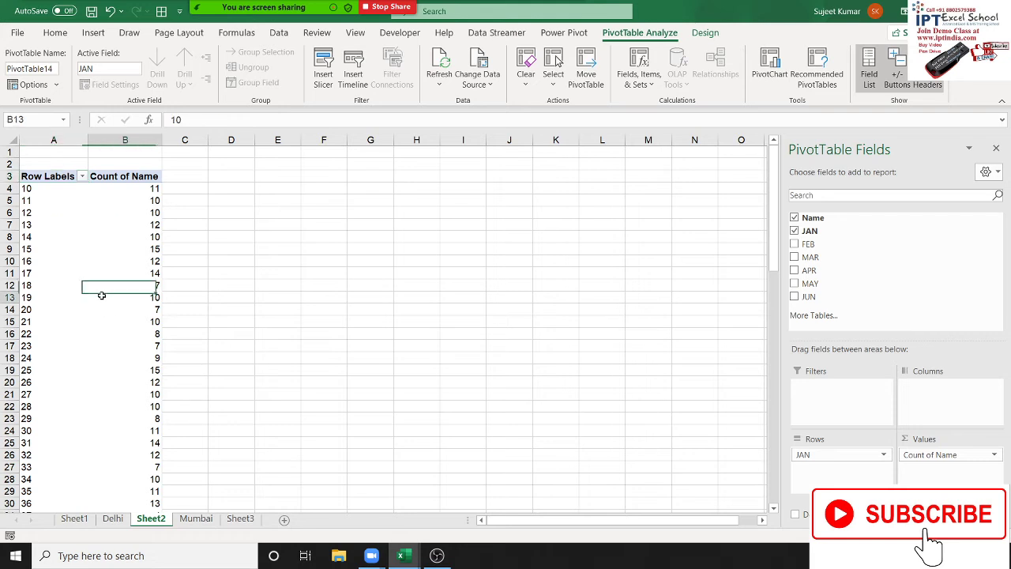
right_click(66, 251)
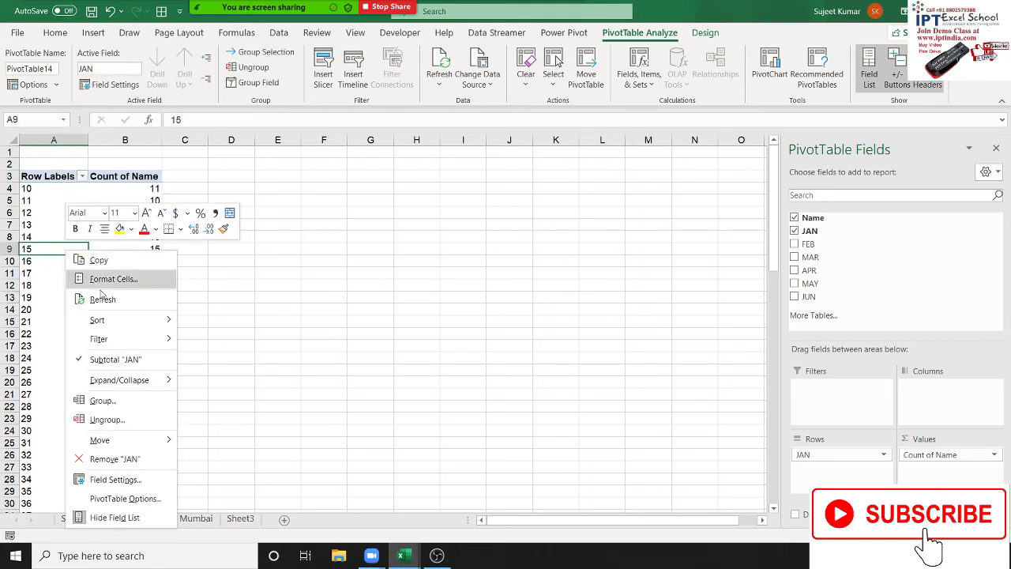
left_click(142, 401)
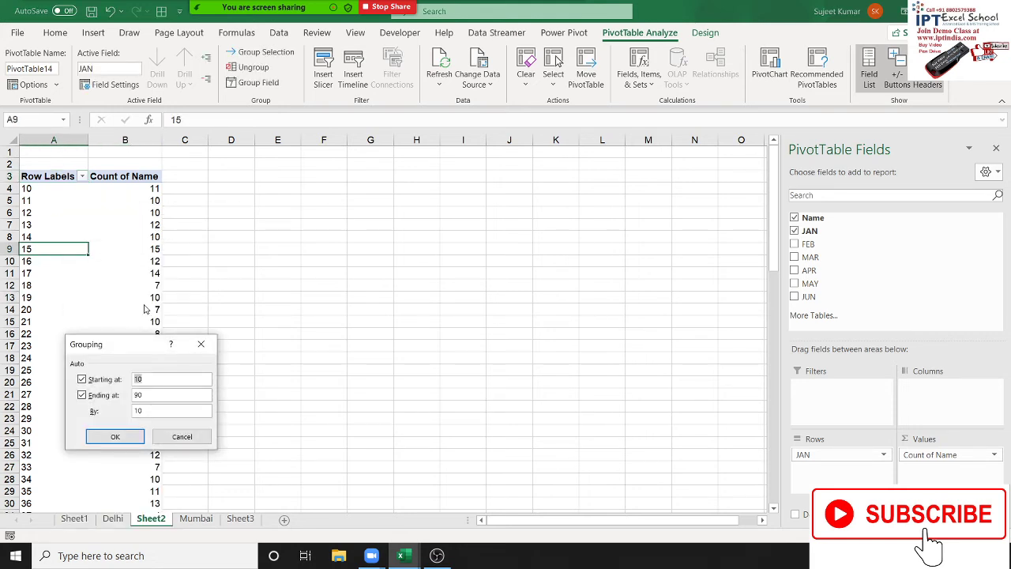
left_click_drag(111, 348, 340, 229)
type("100")
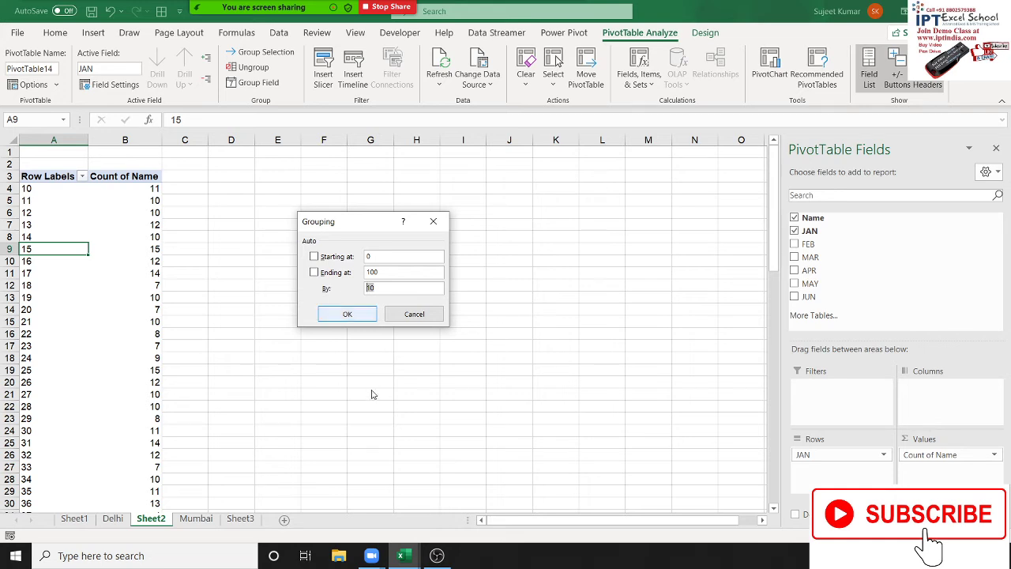
left_click(368, 319)
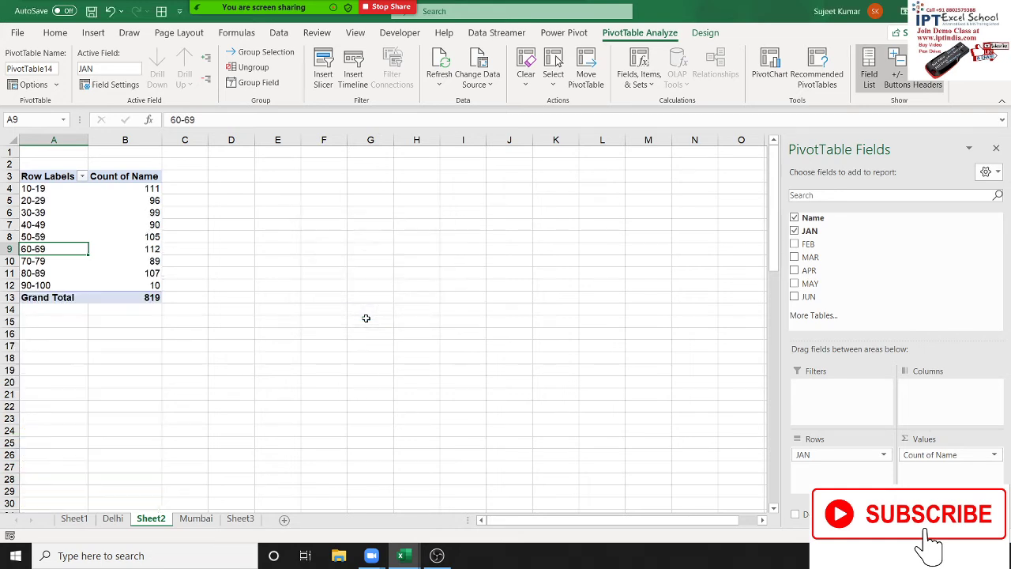
- Review the grouped JAN bands and counts from 10-19 down to 90-100
left_click(43, 185)
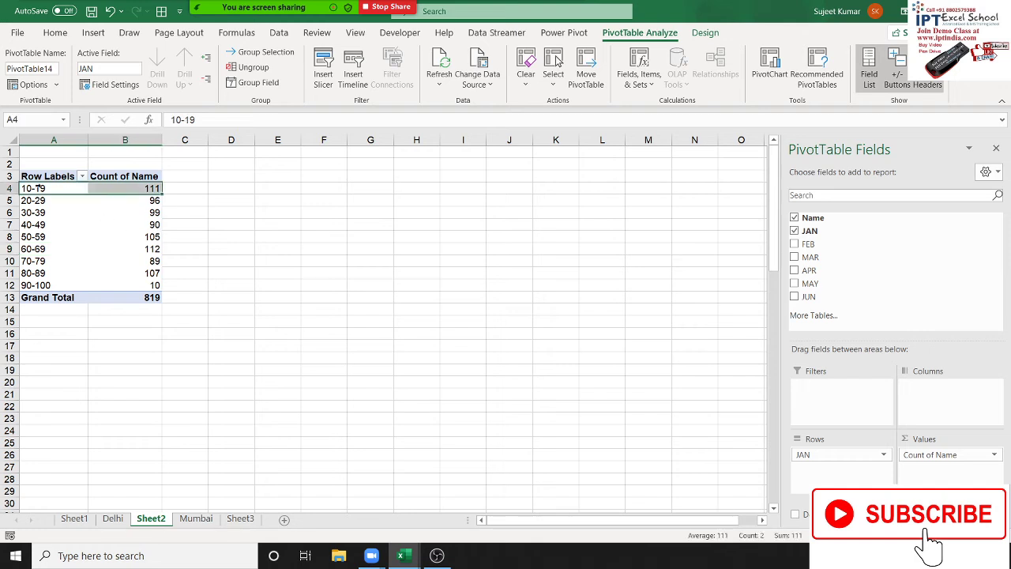
left_click(30, 201)
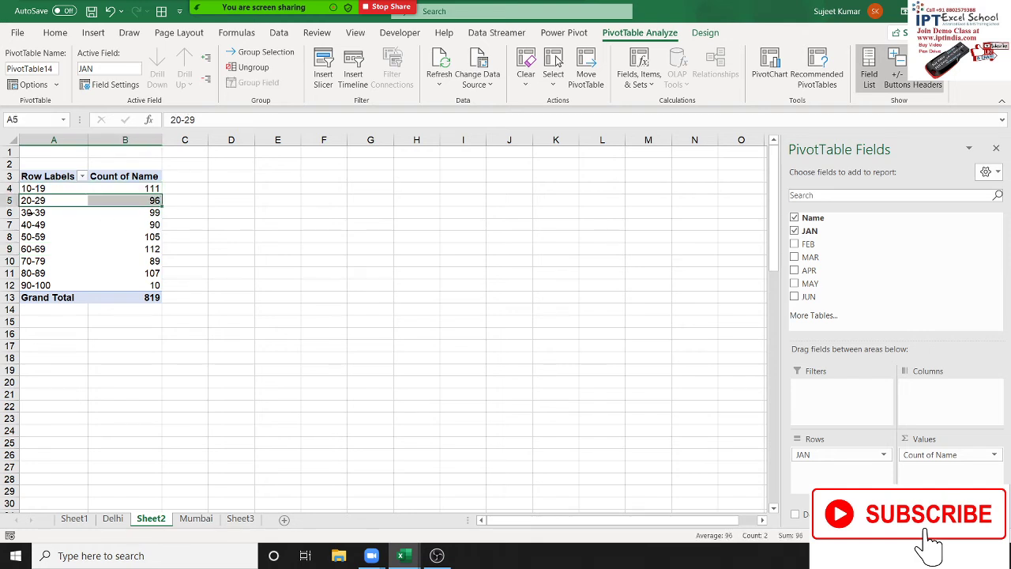
left_click(28, 213)
left_click(28, 224)
left_click(28, 249)
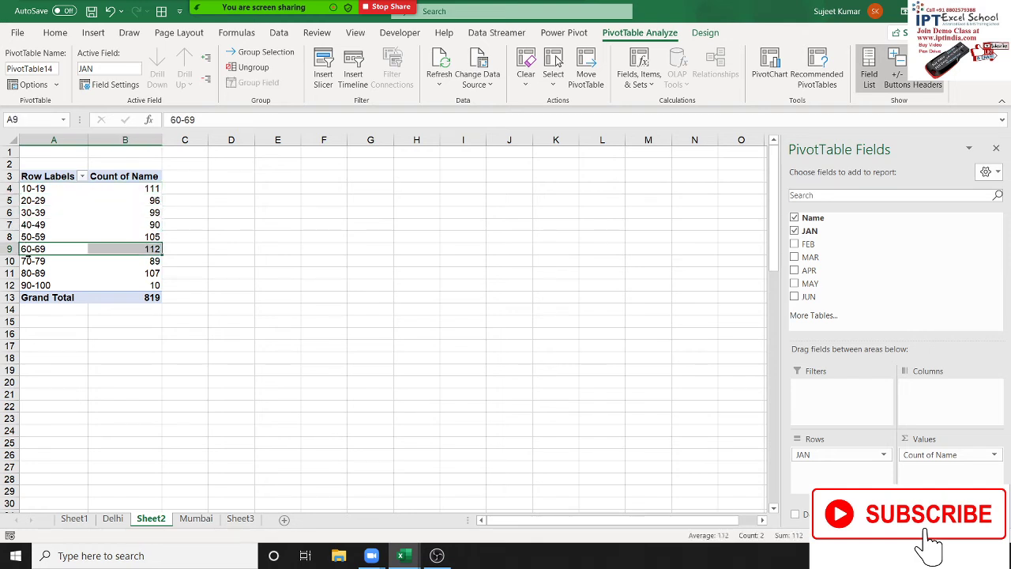
left_click(28, 261)
left_click(27, 284)
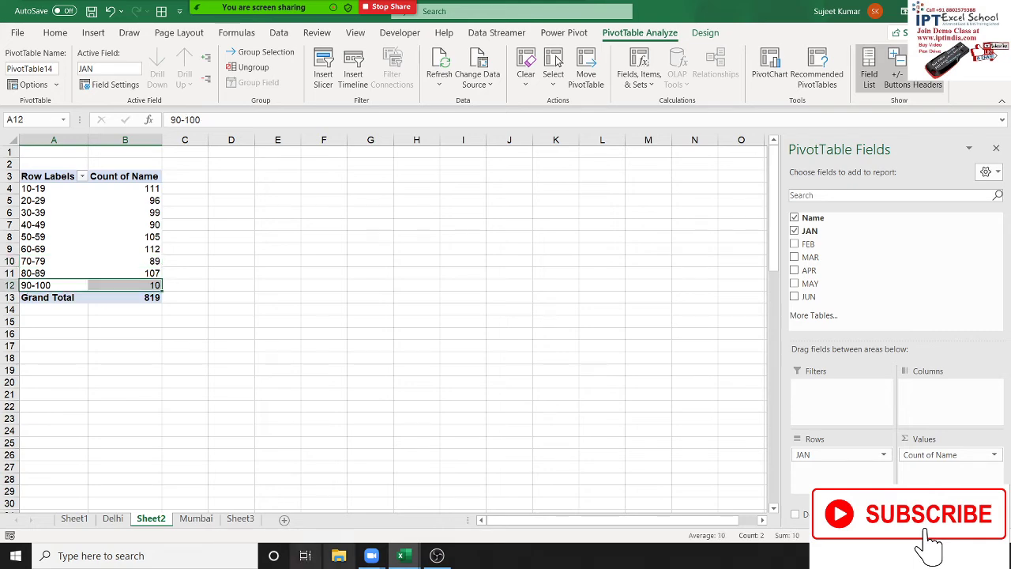
- Switch to the DataP workbook and check the count and sum of several Actual Revenue values
mouse_move(401, 556)
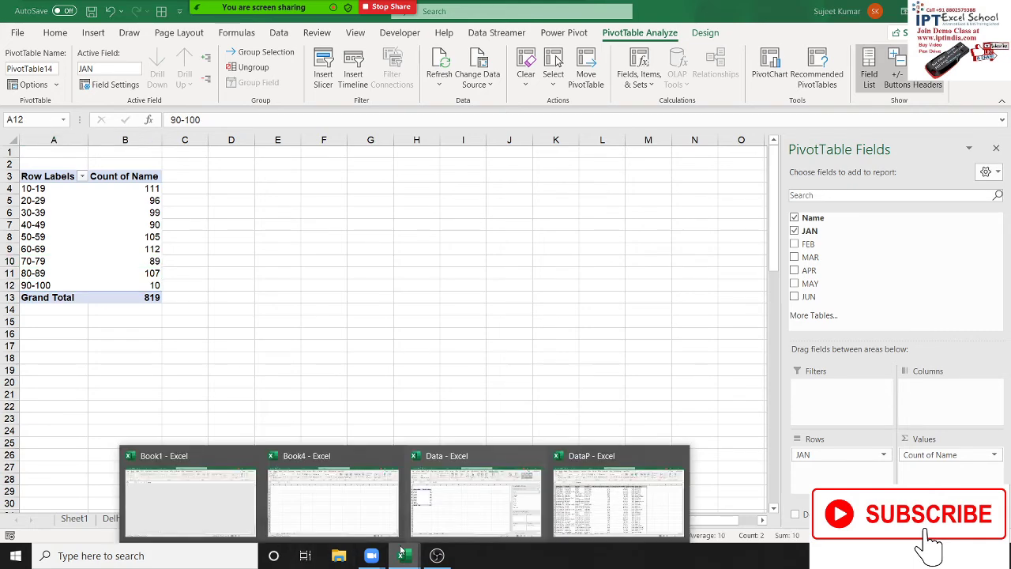
left_click(580, 528)
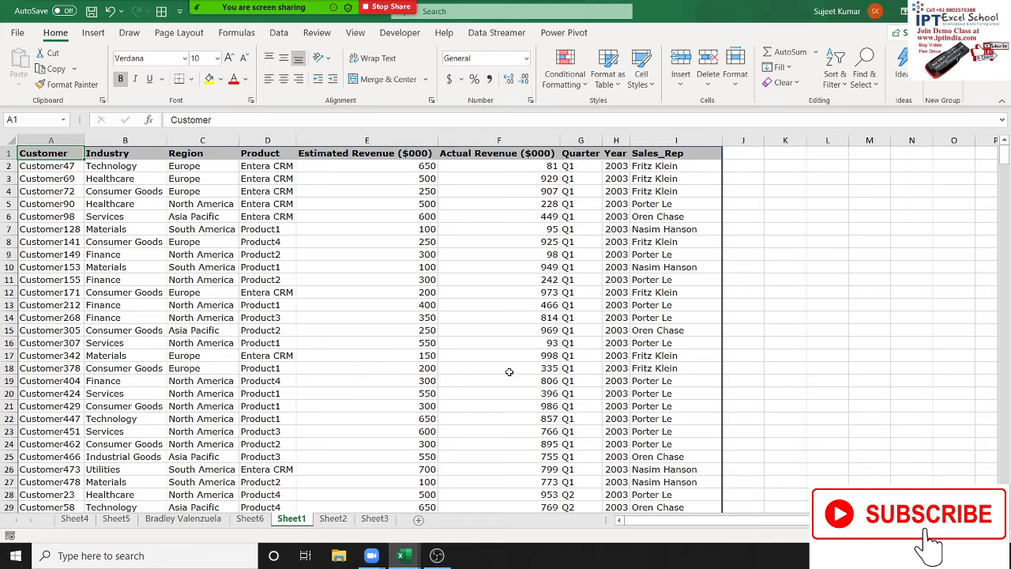
mouse_move(510, 380)
left_mouse_down()
mouse_move(533, 178)
mouse_move(534, 241)
left_mouse_up()
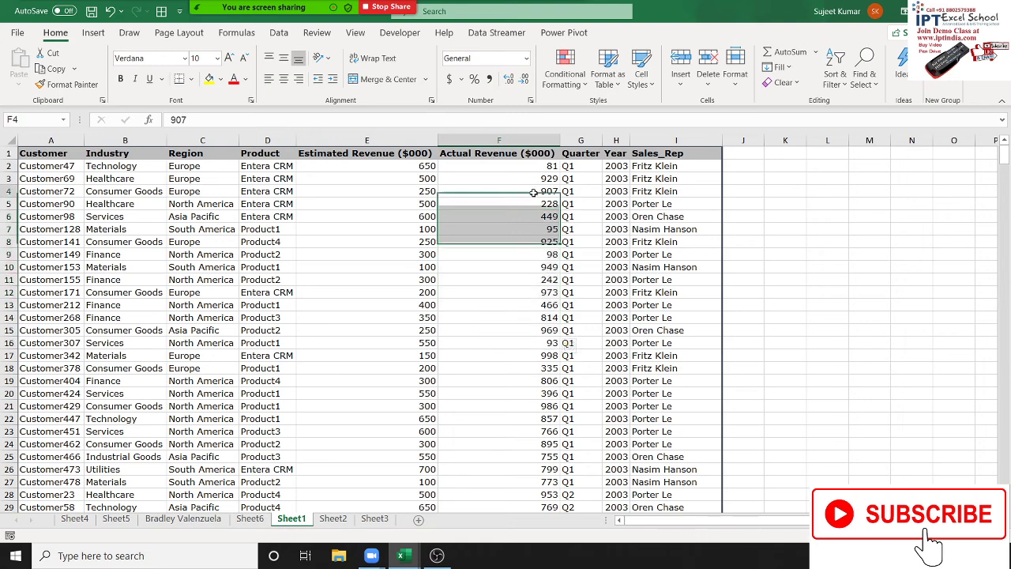
left_click_drag(534, 193, 534, 253)
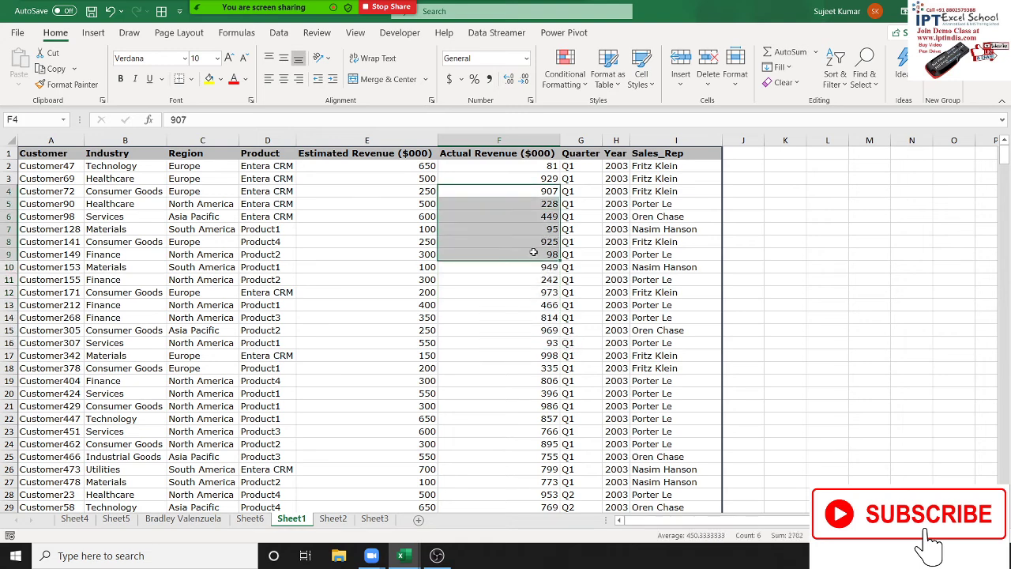
- Insert an empty PivotTable on a new sheet from the customer data
left_click(53, 162)
left_click(94, 32)
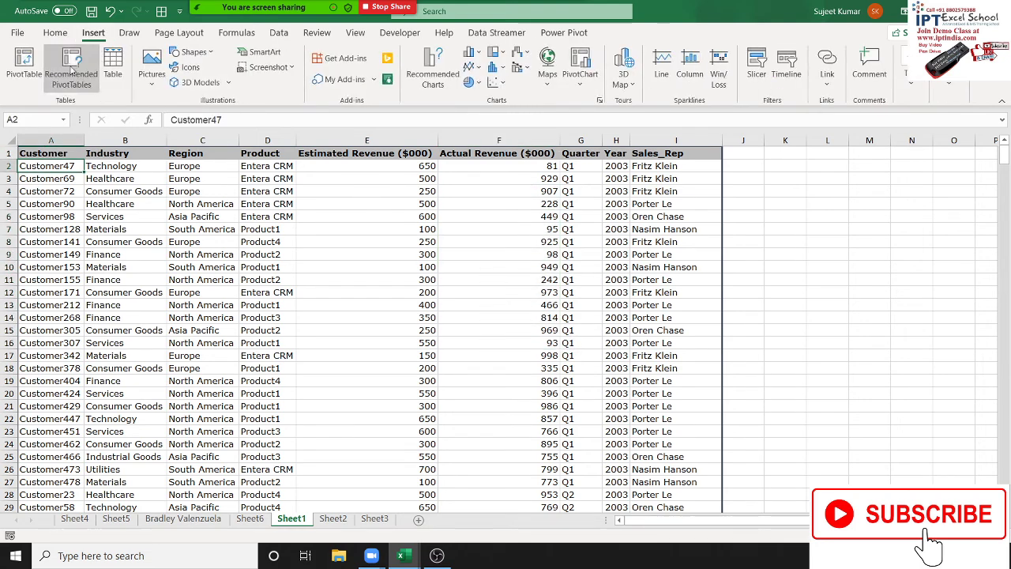
left_click(24, 67)
left_click(603, 322)
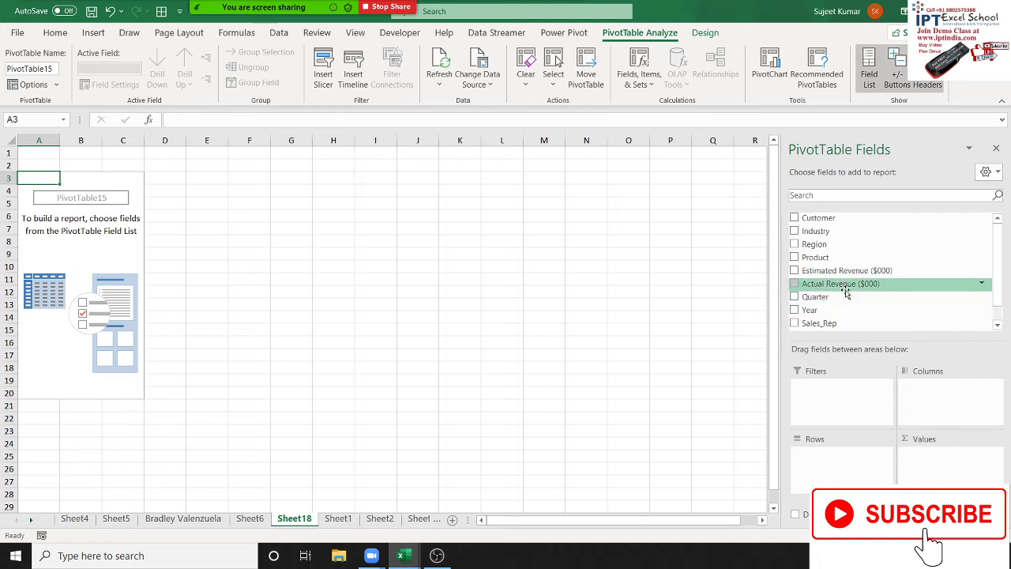
- Put Actual Revenue ($000) in the pivot rows and a count of Customer in values
left_click_drag(841, 283, 837, 473)
scroll(853, 261, "up", 1)
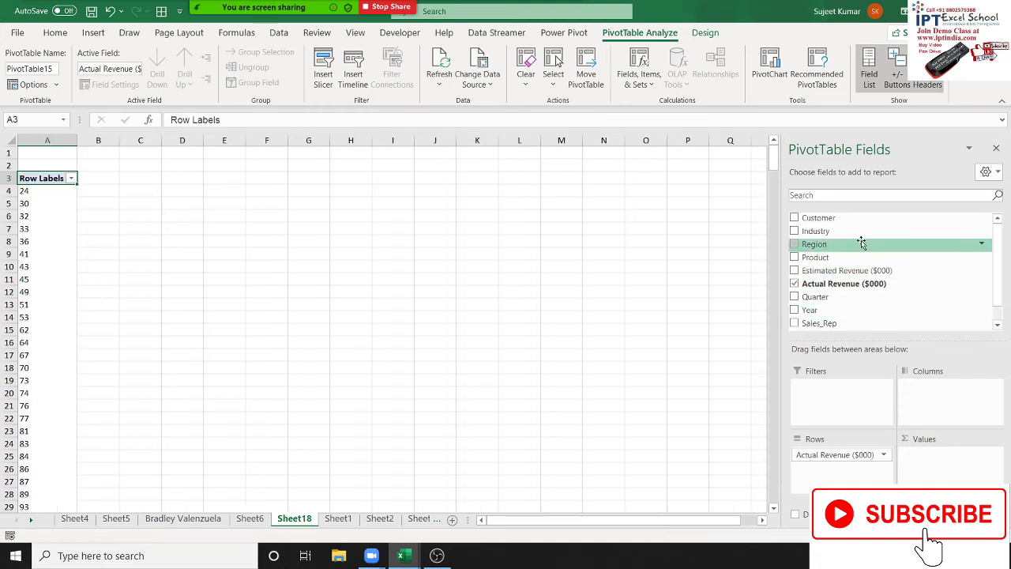
left_click_drag(819, 217, 926, 464)
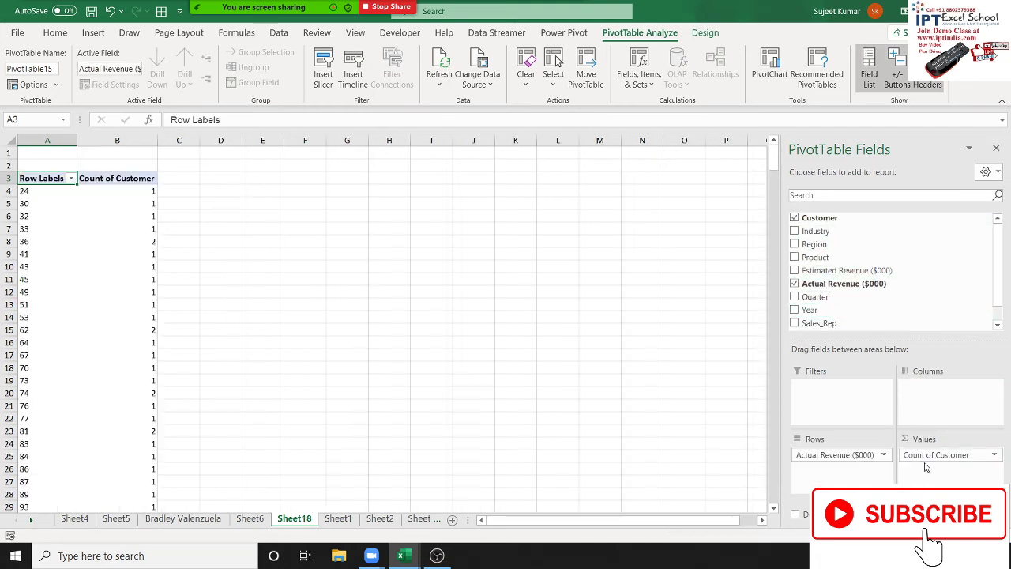
- Open Group settings for the revenue labels and start replacing the 998 ending value with 1000
left_click(52, 225)
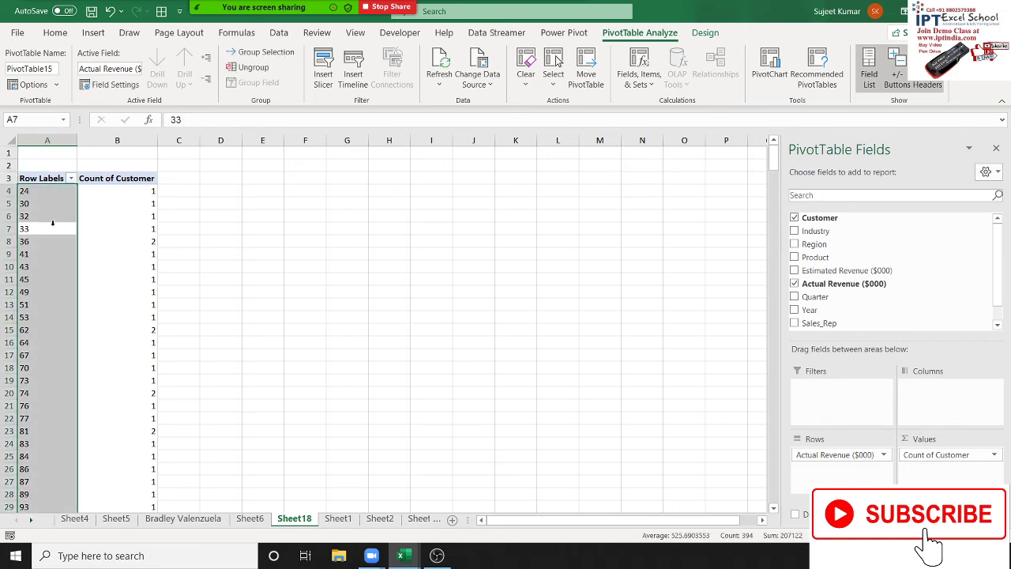
left_click(50, 230)
right_click(50, 231)
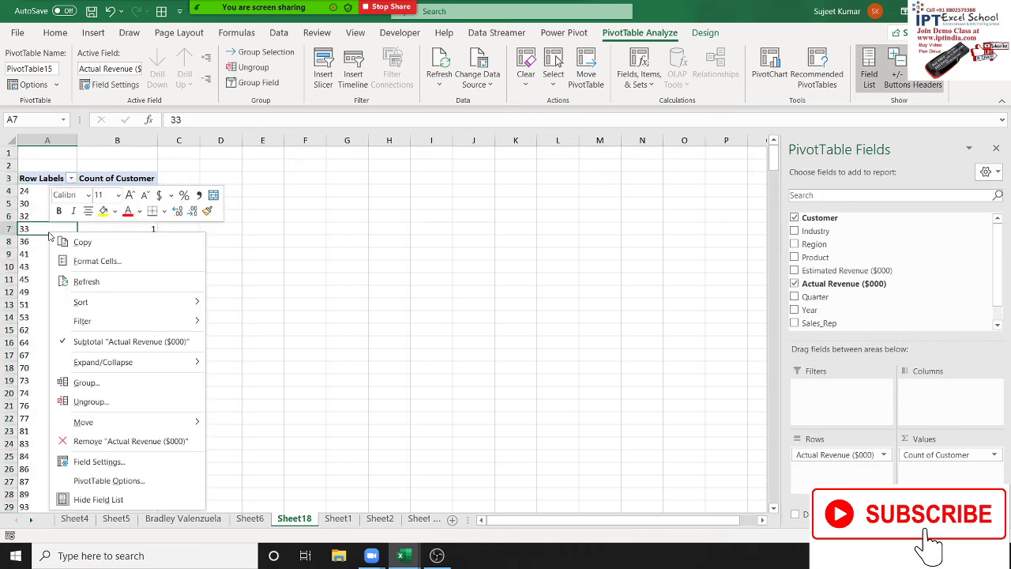
left_click(117, 382)
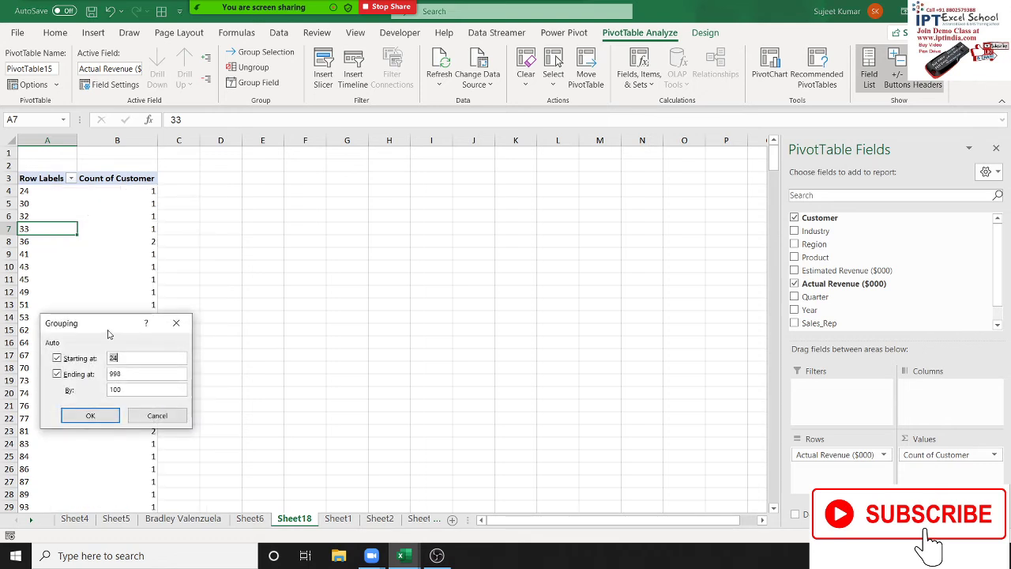
left_click_drag(109, 332, 251, 237)
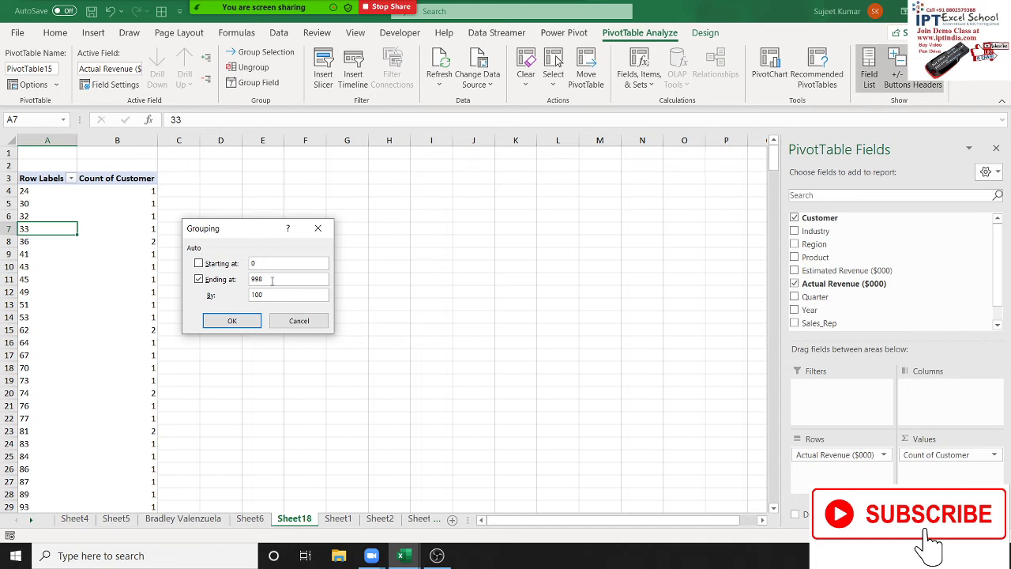
left_click_drag(271, 281, 183, 281)
type("1000")
left_click(221, 323)
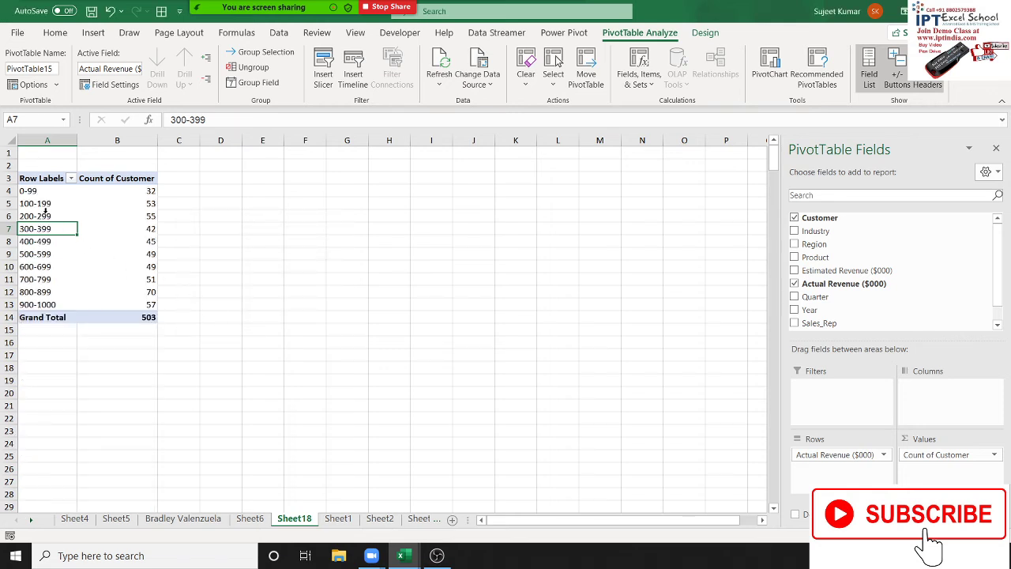
left_click(29, 191)
left_click(30, 203)
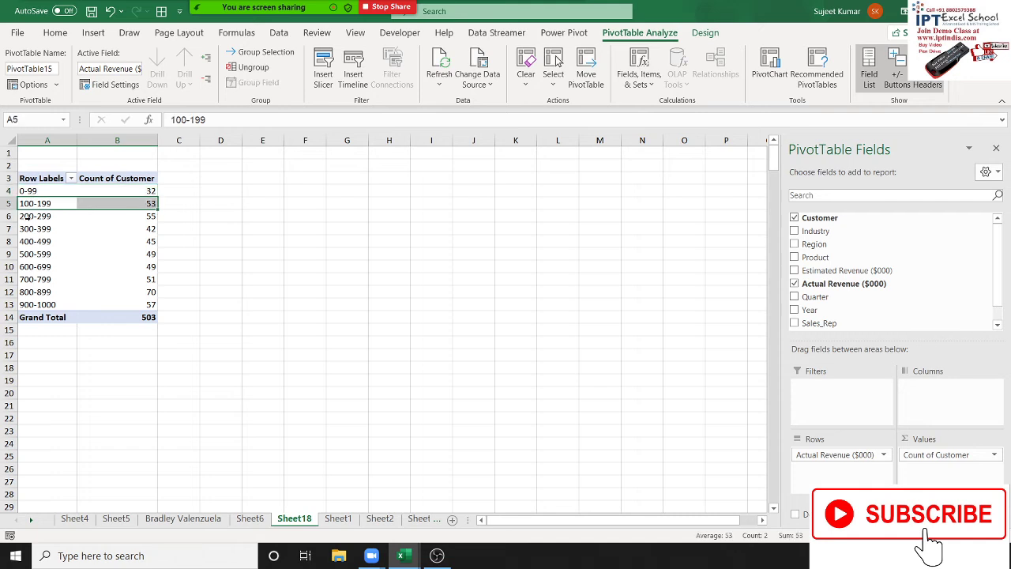
left_click(27, 215)
left_click(26, 229)
left_click(23, 254)
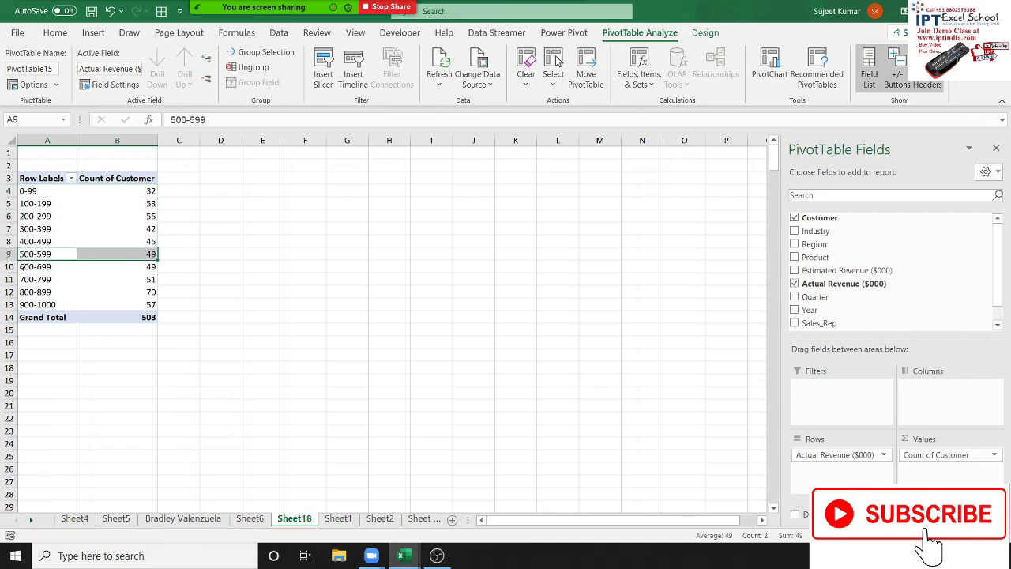
left_click(21, 266)
left_click(20, 279)
left_click(18, 292)
left_click(16, 304)
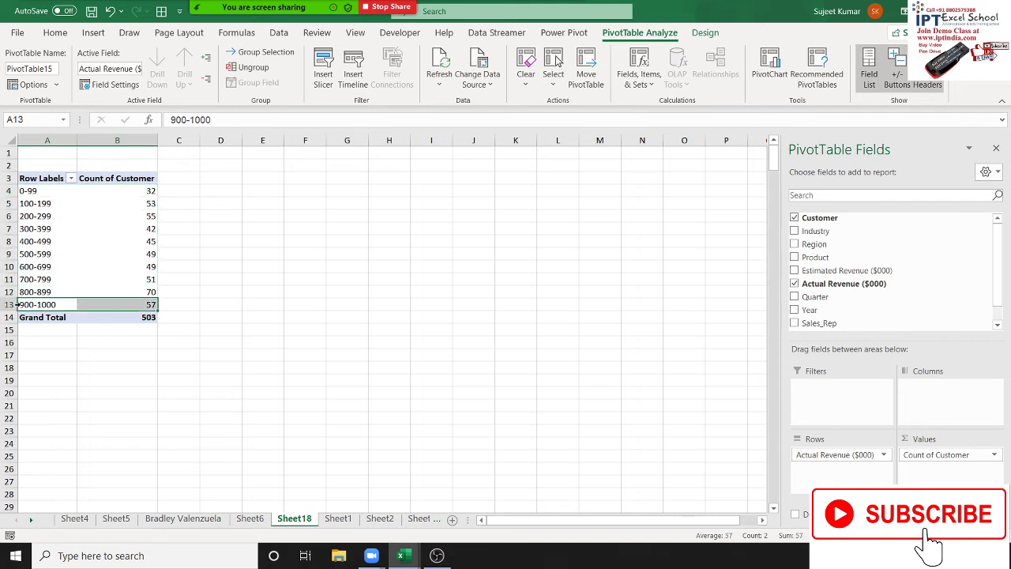
mouse_move(43, 305)
left_mouse_down()
mouse_move(71, 190)
mouse_move(119, 190)
left_mouse_up()
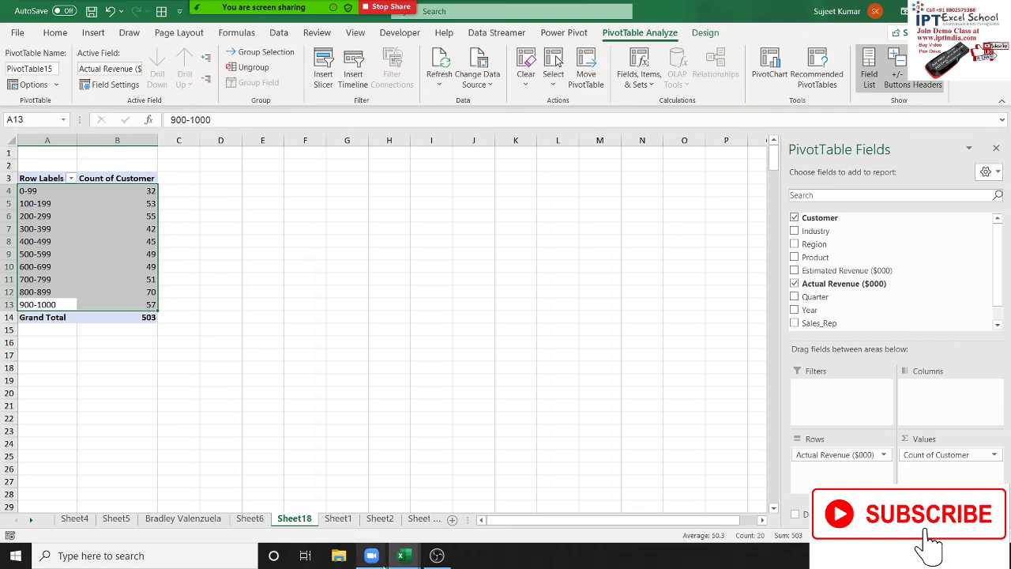
- Switch to the Data workbook, glancing at Sheet3 and the Name2 pivot on Sheet1
left_click(413, 558)
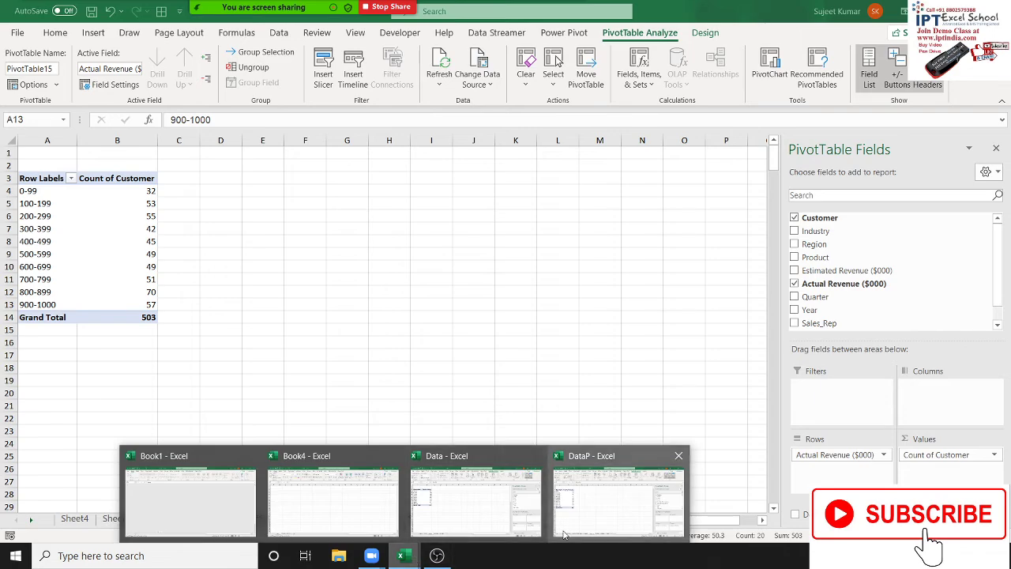
mouse_move(293, 535)
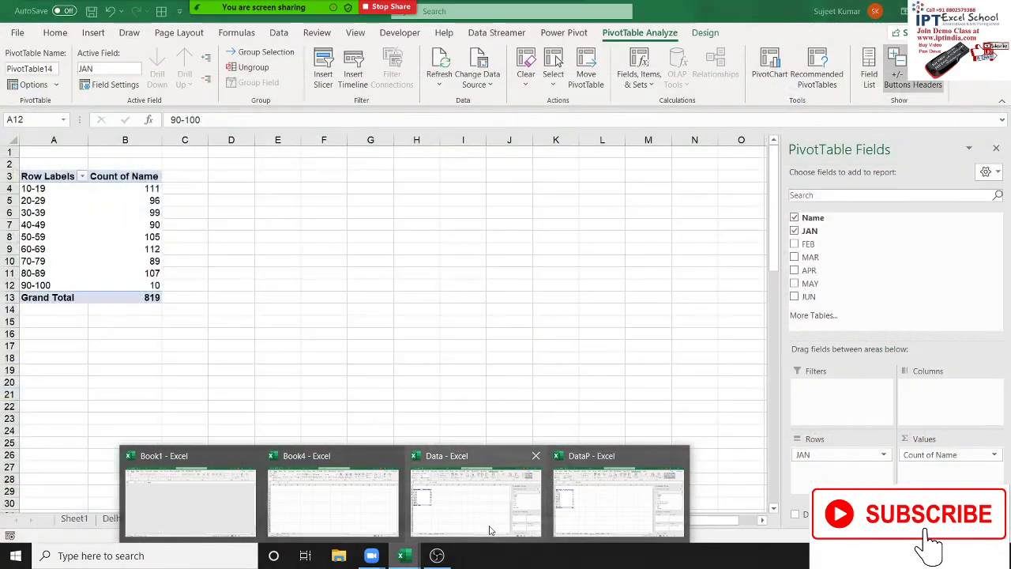
left_click(485, 528)
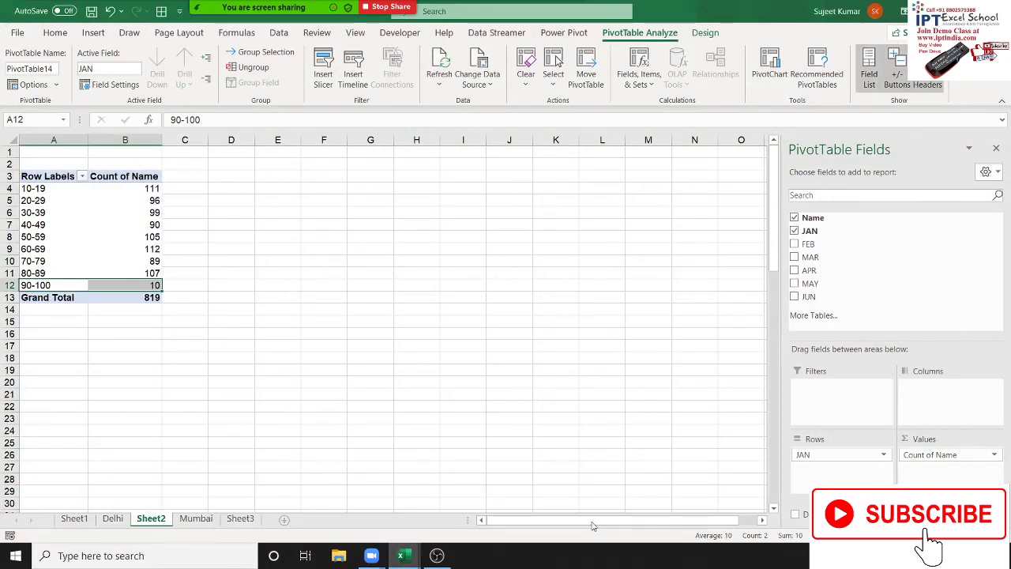
left_click(237, 518)
left_click(65, 520)
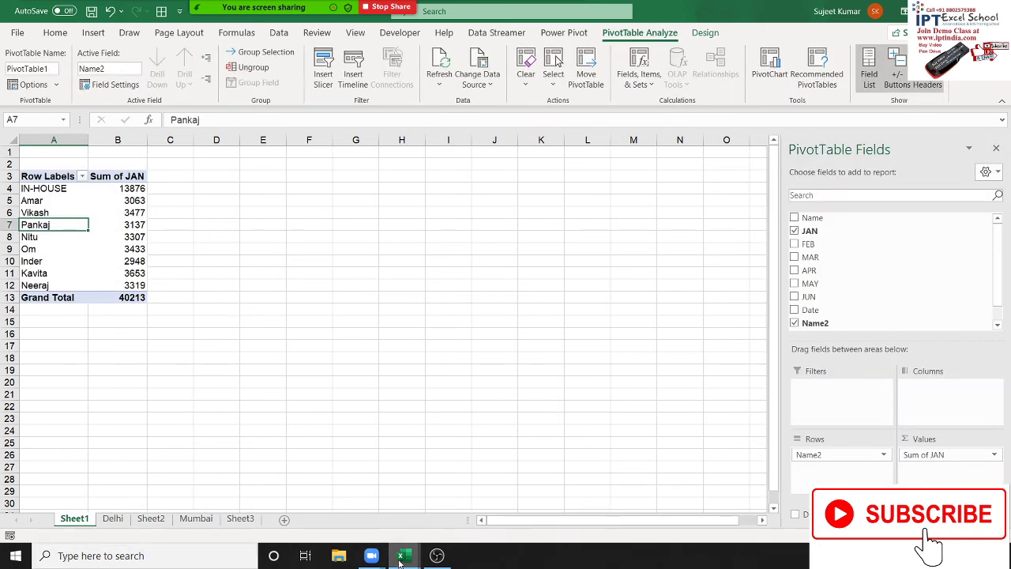
mouse_move(401, 556)
left_click(466, 506)
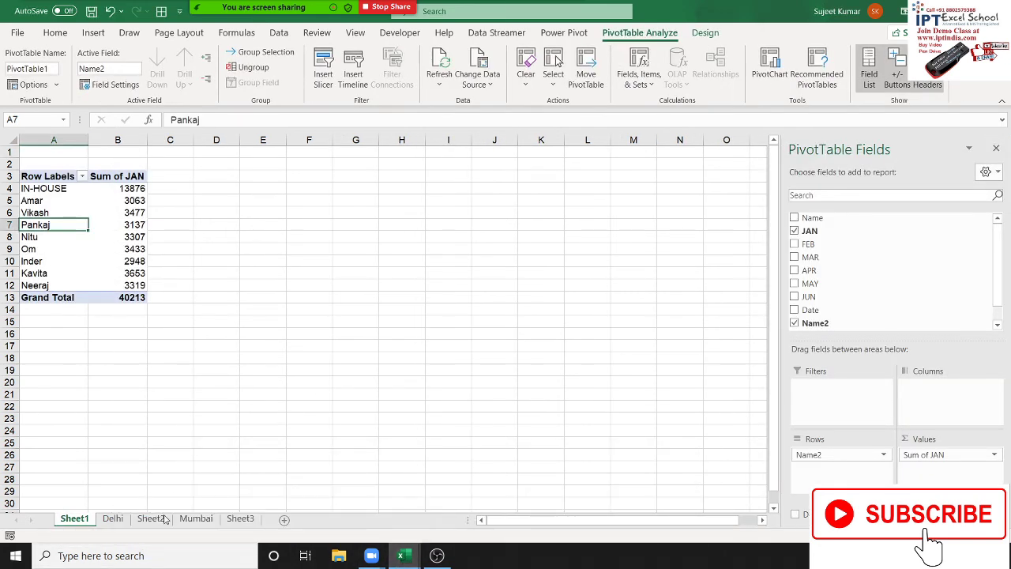
- Insert a PivotTable on a new worksheet from the Delhi sheet's data at A1
left_click(113, 519)
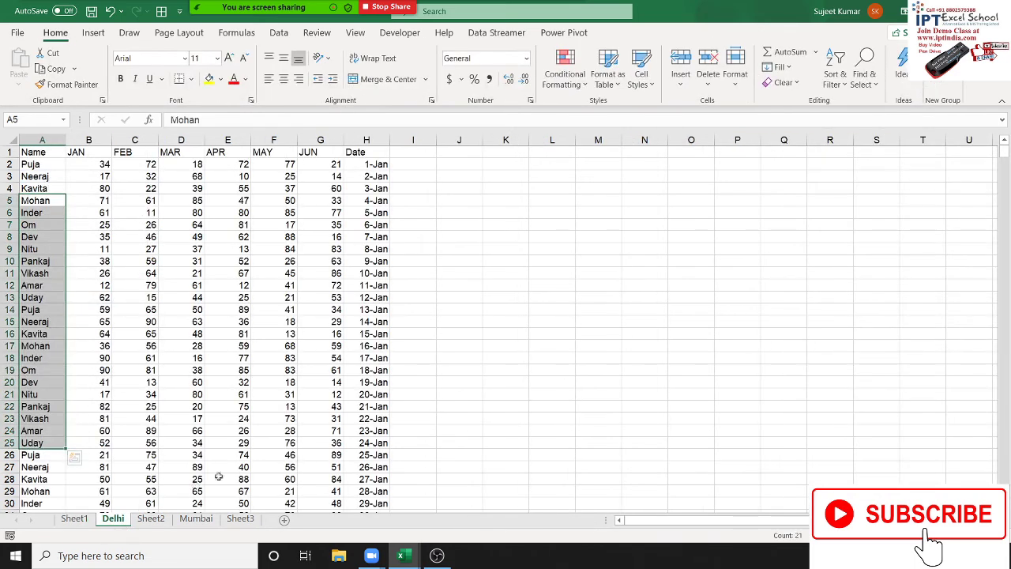
left_click(368, 261)
left_click(43, 152)
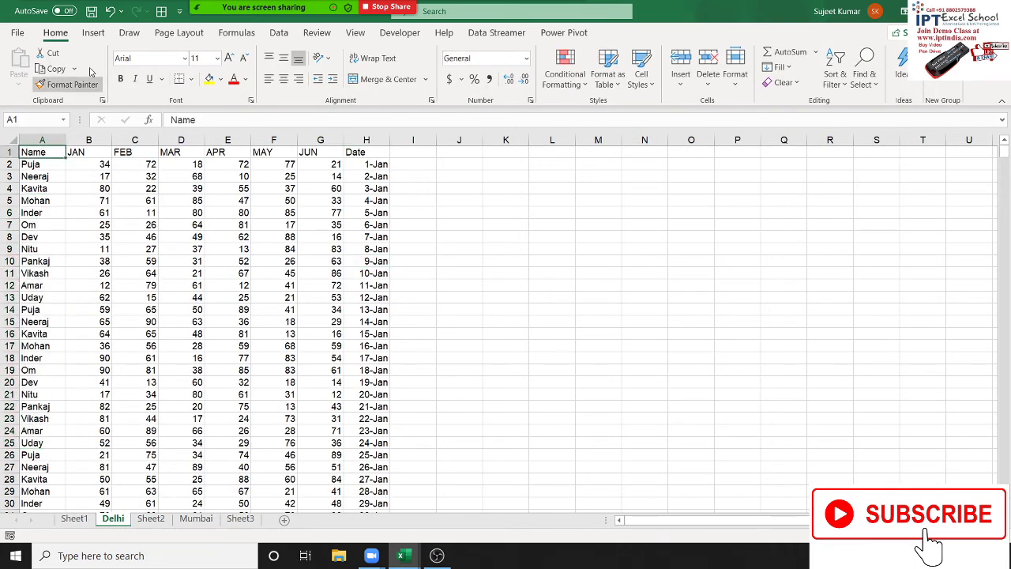
left_click(94, 33)
left_click(24, 64)
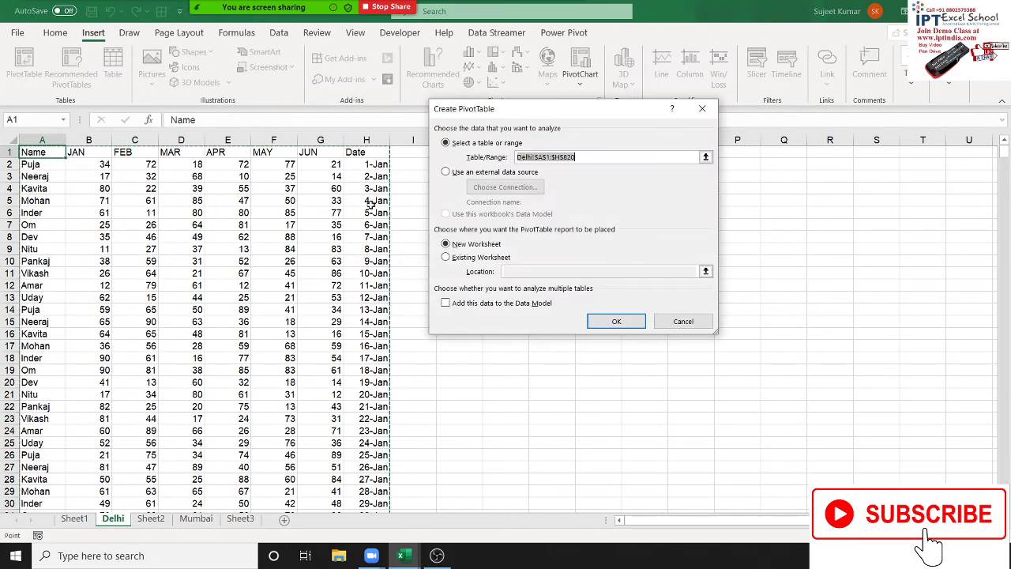
left_click(630, 324)
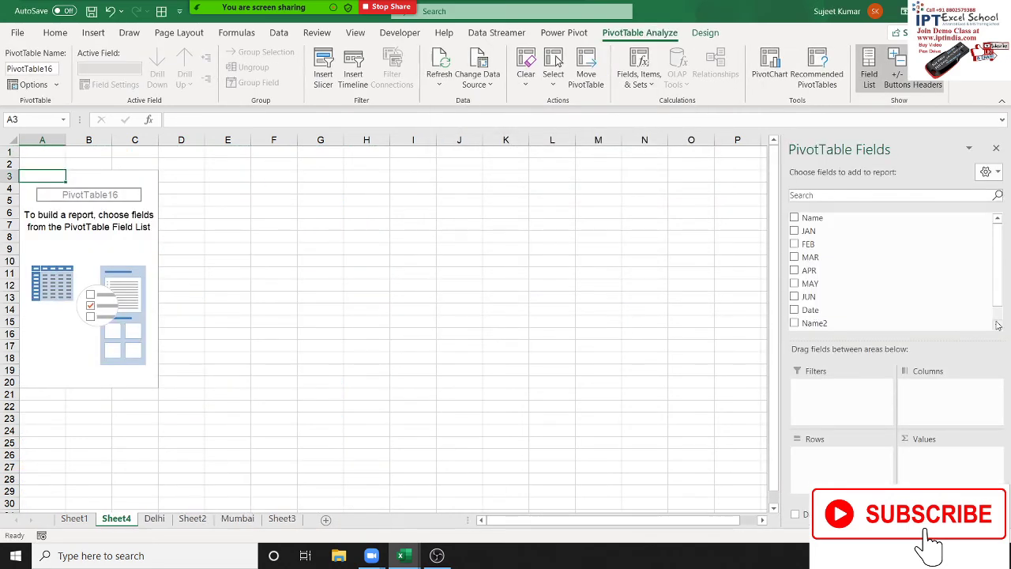
- Sum JAN with Date years (2020–2022) as rows and Qtr1–Qtr4 across the columns
left_click(998, 325)
mouse_move(814, 323)
left_mouse_down()
mouse_move(851, 360)
mouse_move(839, 452)
left_mouse_up()
left_click_drag(810, 231, 945, 474)
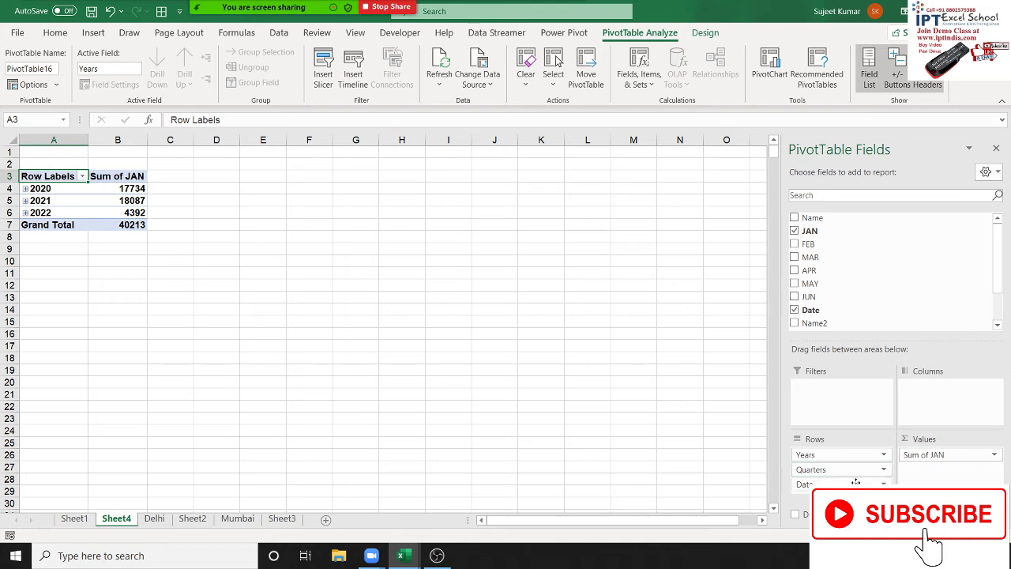
left_click_drag(854, 469, 968, 406)
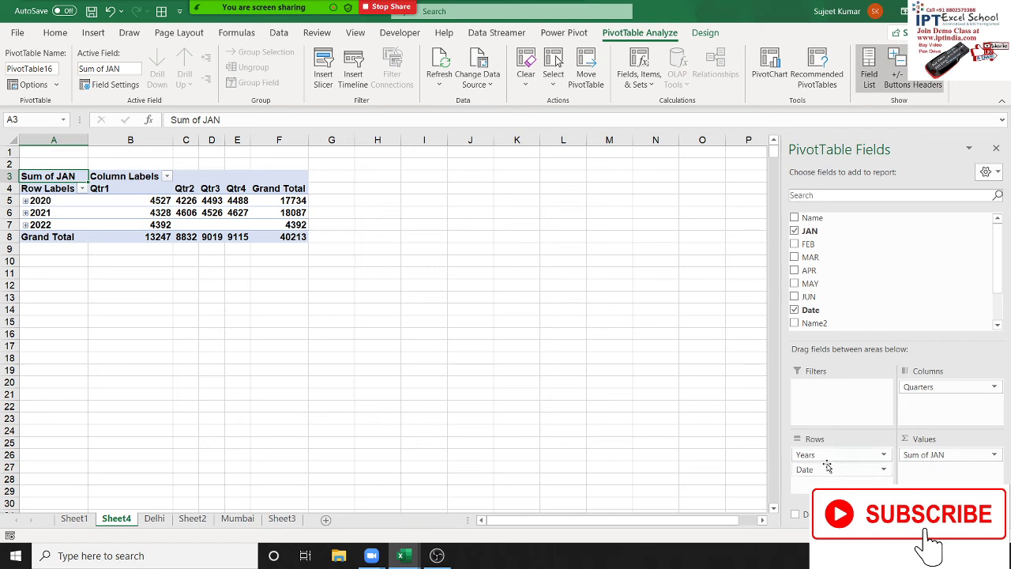
- Expand and collapse the 2020, 2021 and 2022 year rows to review their months
left_click(25, 202)
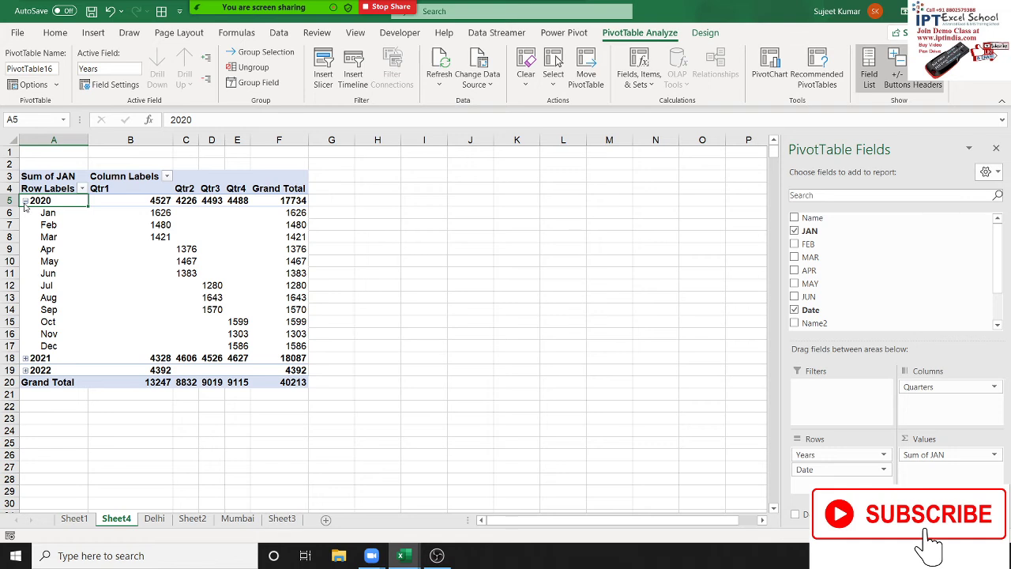
left_click(25, 201)
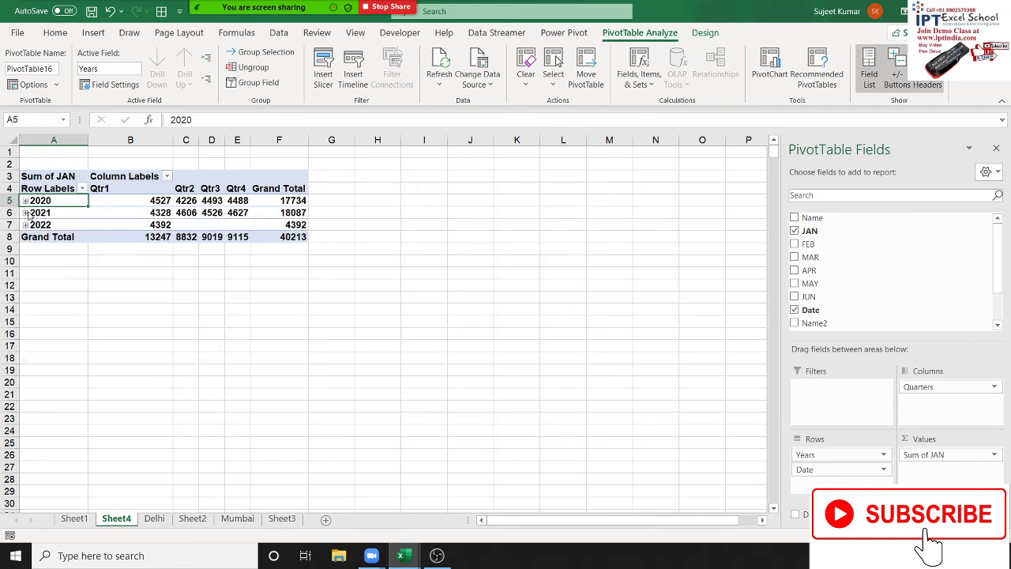
left_click(26, 213)
left_click(26, 213)
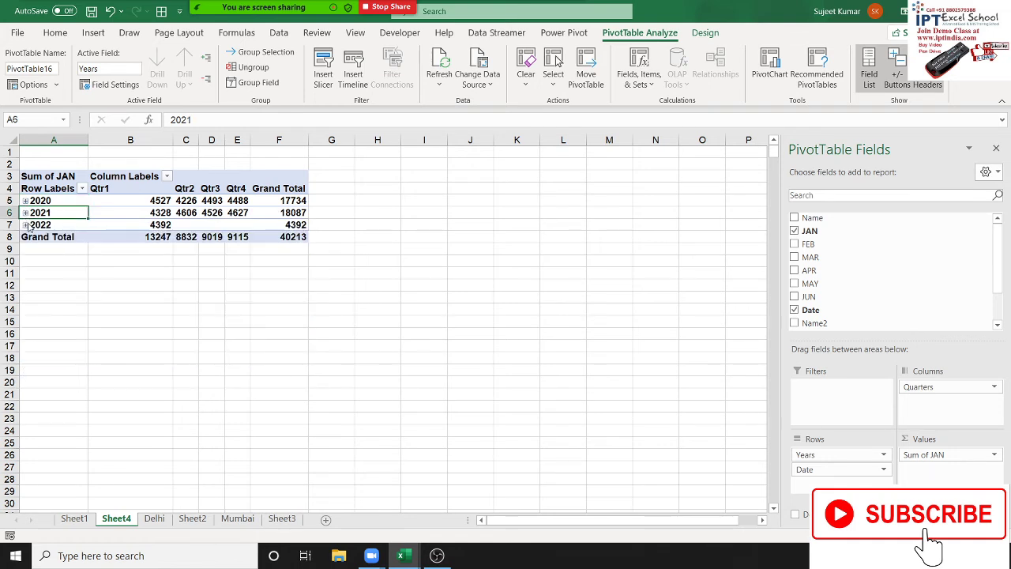
left_click(26, 225)
left_click(26, 226)
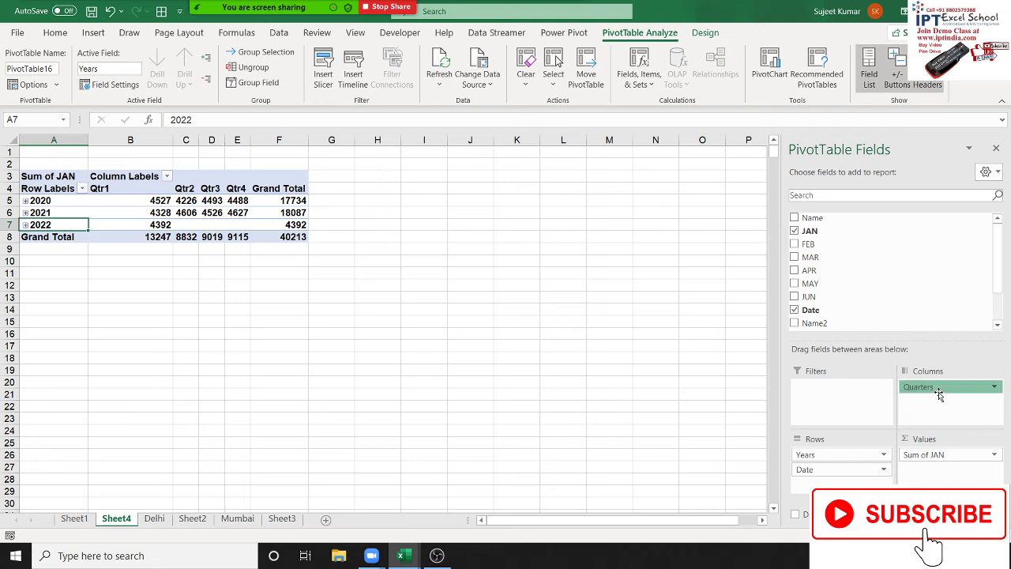
- Remove Quarters from the pivot columns and ungroup the years into individual dates
mouse_move(941, 387)
left_mouse_down()
mouse_move(935, 348)
mouse_move(909, 308)
left_mouse_up()
right_click(55, 200)
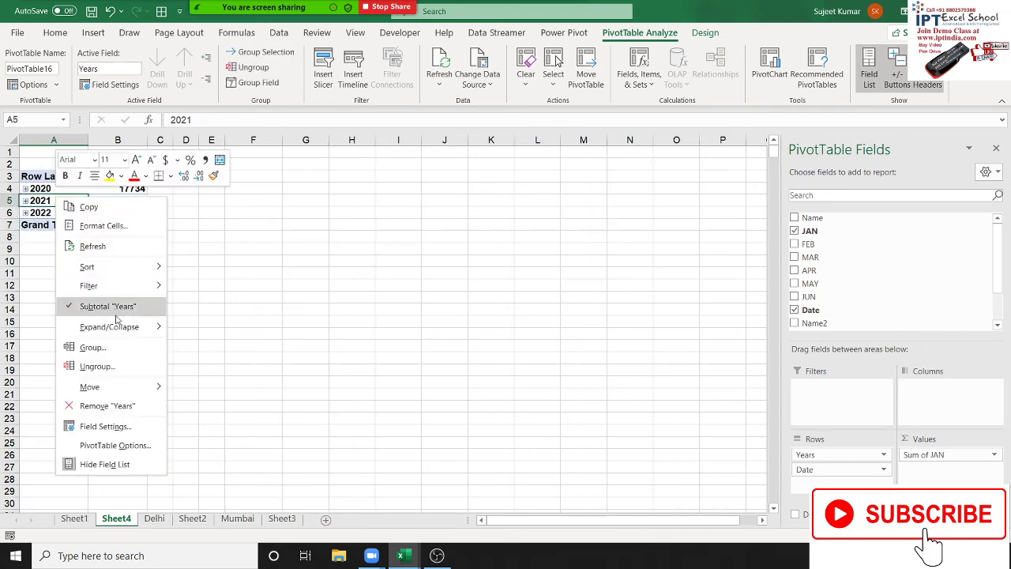
left_click(116, 362)
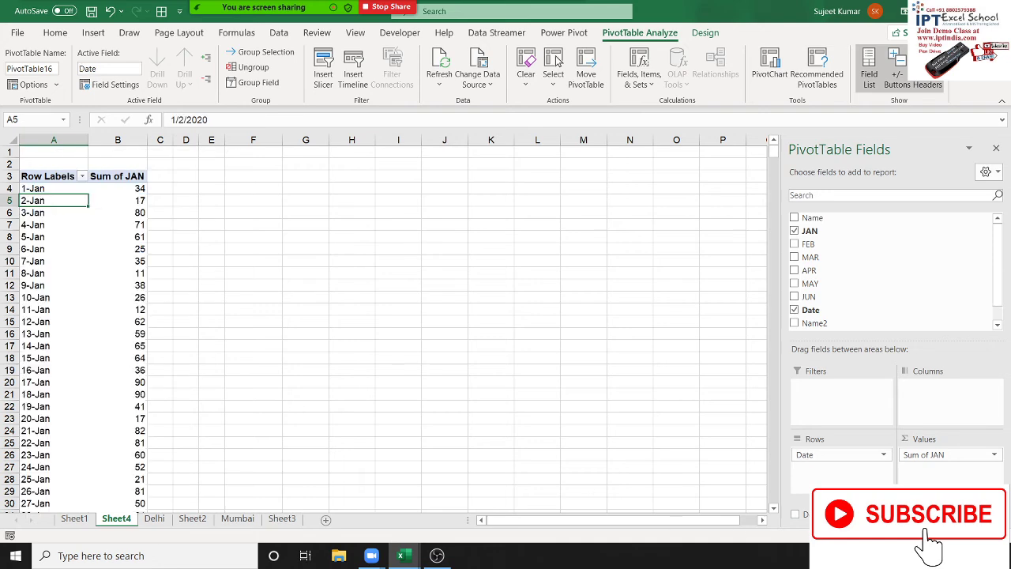
scroll(45, 384, "down", 3)
scroll(45, 384, "down", 4)
scroll(45, 384, "down", 5)
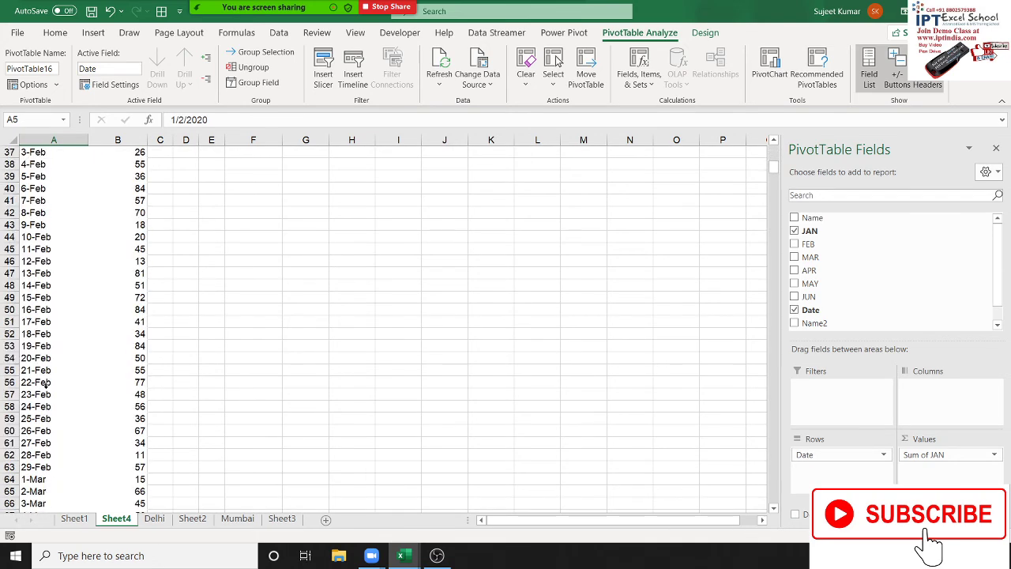
scroll(45, 384, "down", 10)
scroll(45, 384, "up", 3)
scroll(45, 384, "up", 4)
- Group the pivot's individual dates by Months only
scroll(46, 382, "up", 10)
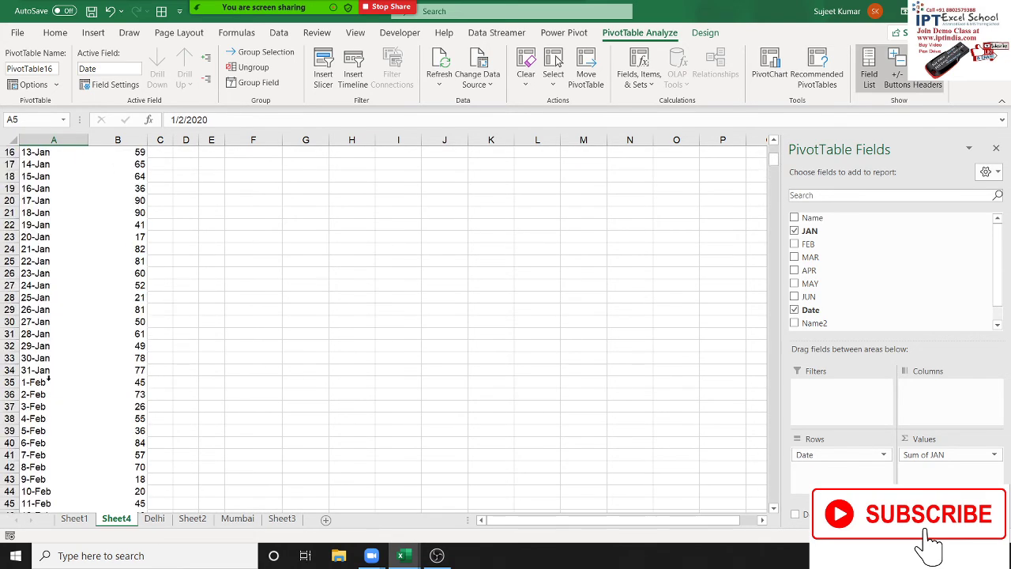
scroll(48, 379, "up", 5)
right_click(42, 271)
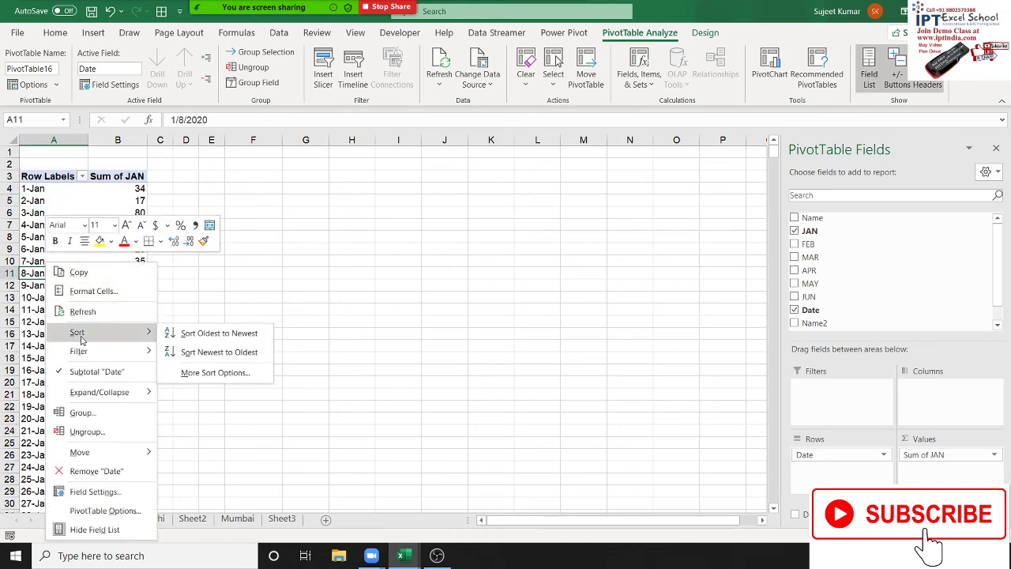
left_click(96, 423)
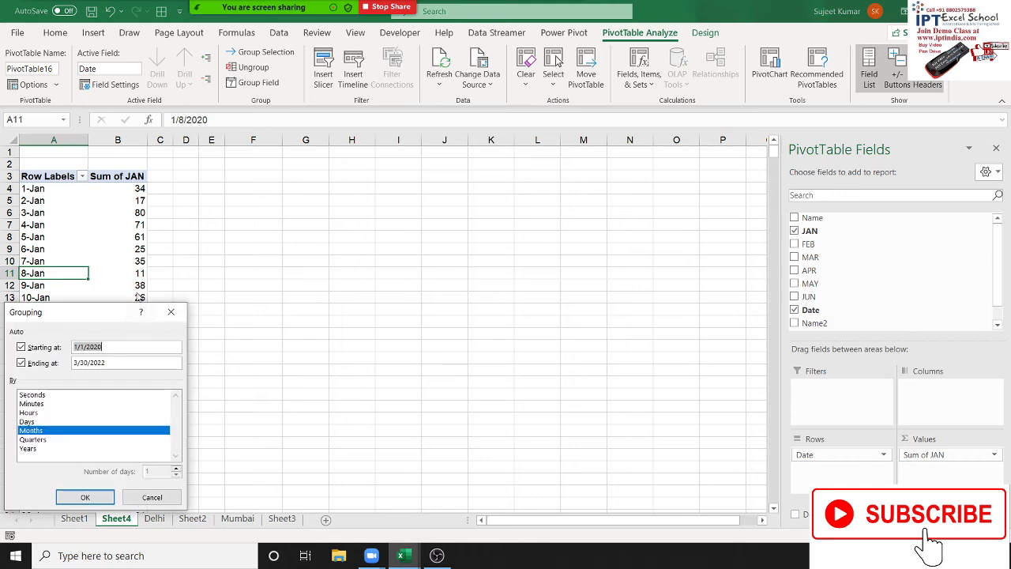
left_click_drag(98, 313, 505, 236)
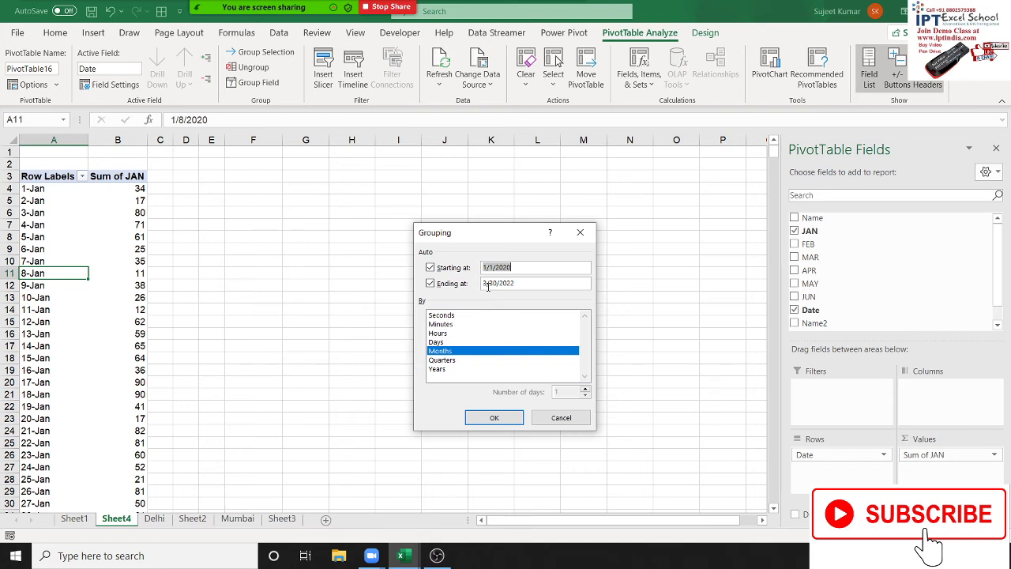
left_click(456, 351)
left_click(454, 361)
left_click(455, 351)
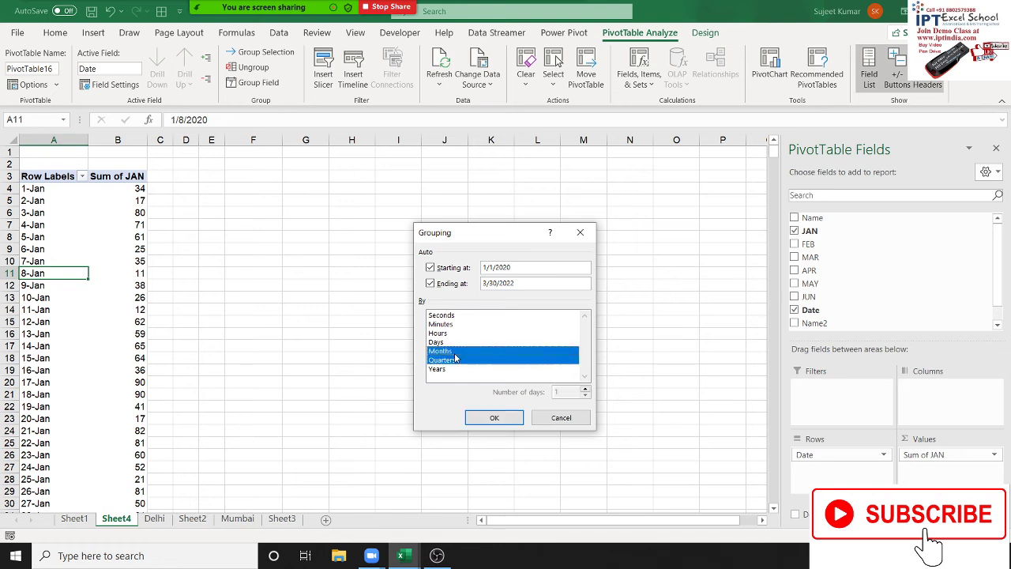
left_click(447, 360)
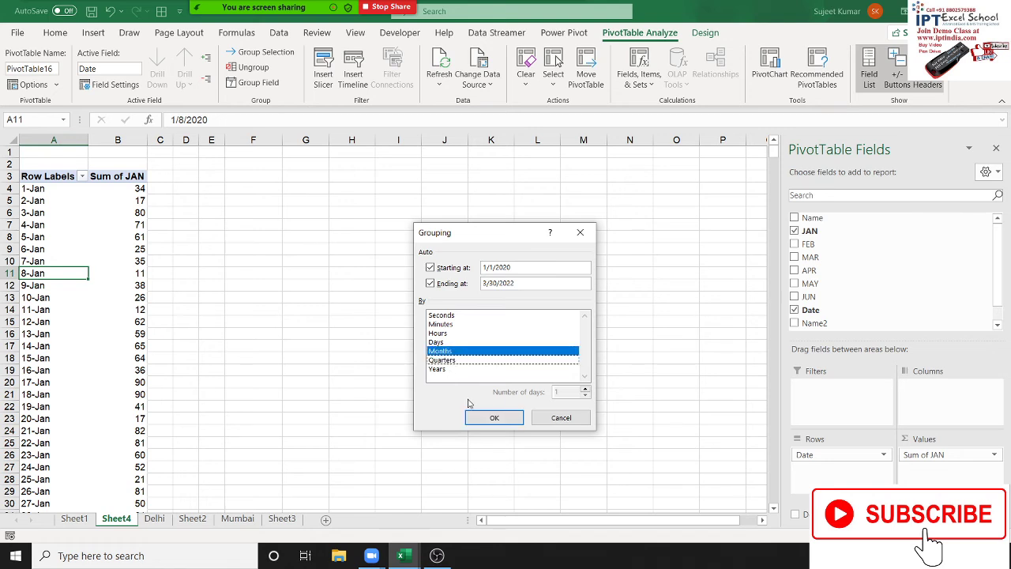
left_click(494, 418)
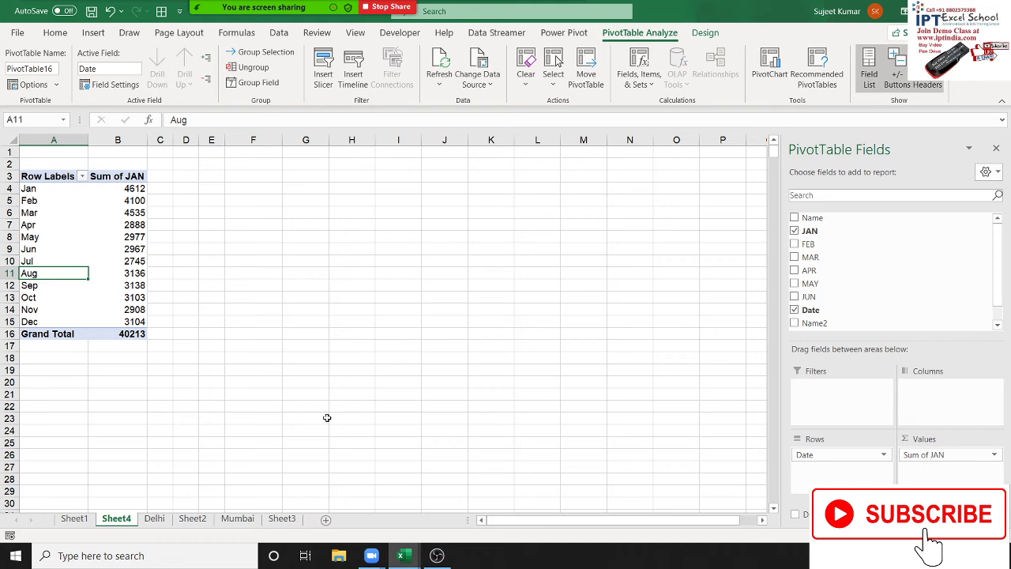
- Regroup the months by Months, Quarters and Years together
right_click(56, 257)
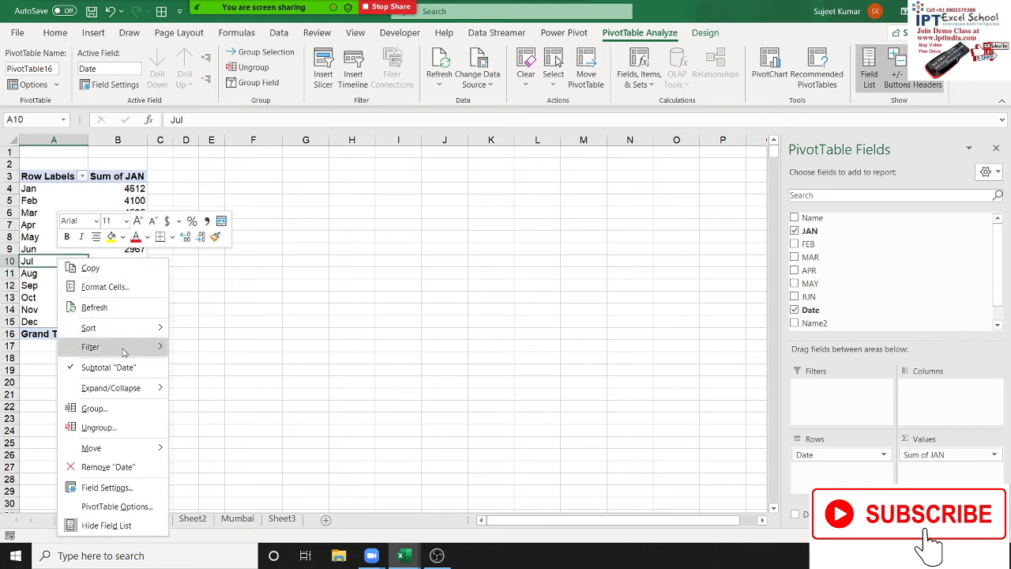
left_click(131, 413)
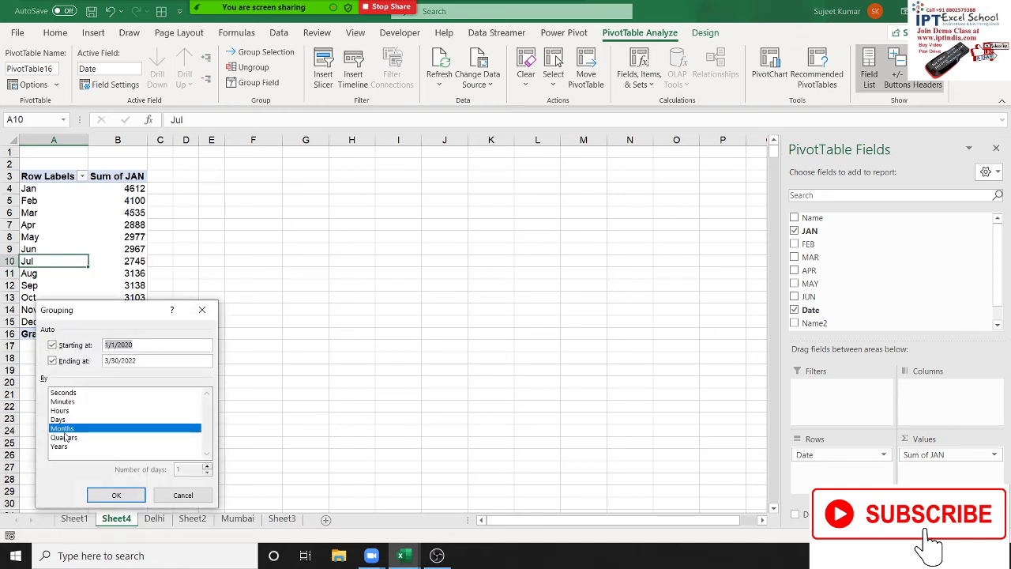
left_click(67, 437)
left_click(65, 439)
left_click(60, 437)
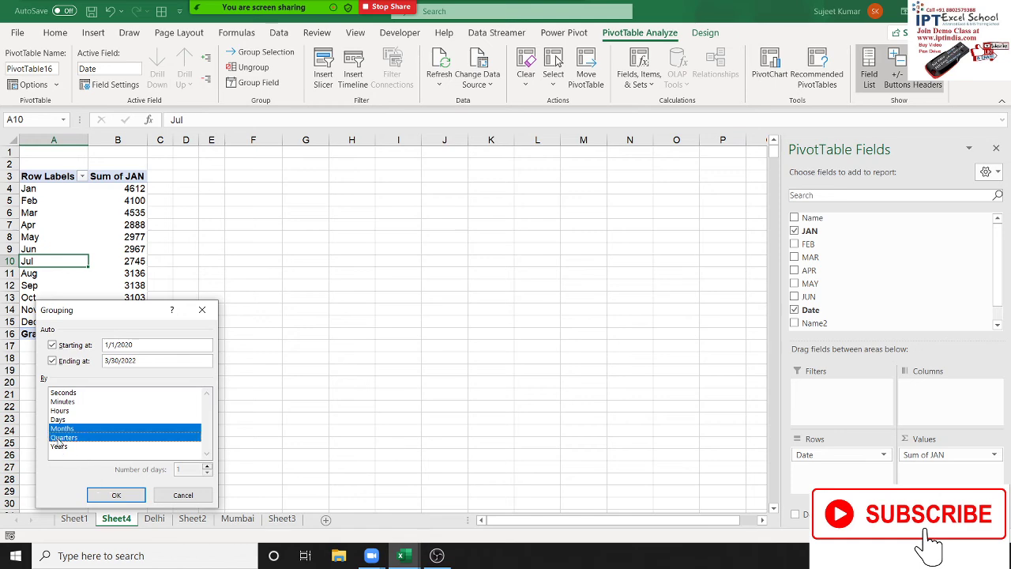
left_click(60, 447)
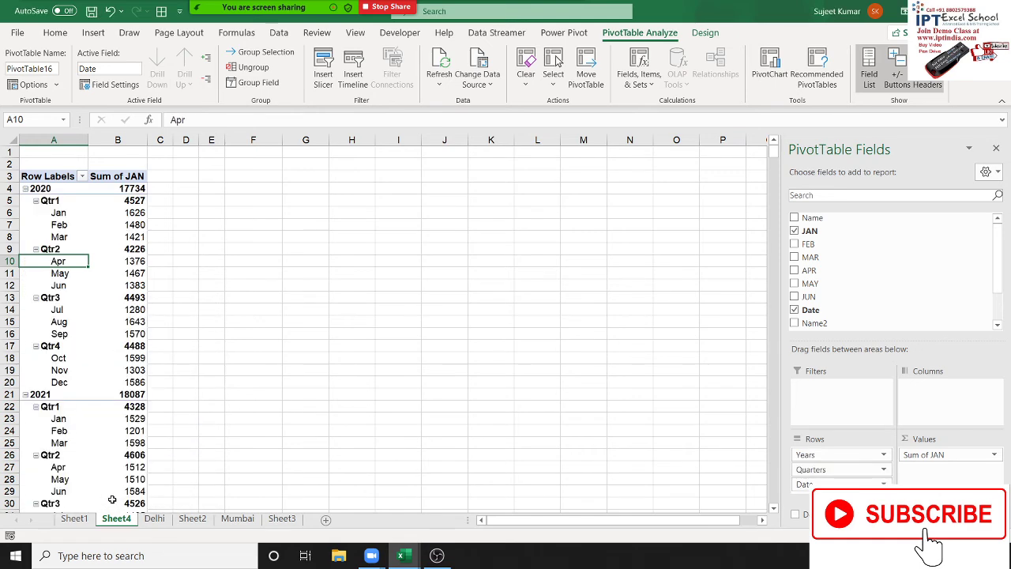
scroll(117, 498, "down", 1)
scroll(122, 487, "down", 2)
scroll(123, 487, "up", 3)
- Replace the Years/Quarters/Months grouping with Days grouping of 15 days per range
right_click(73, 263)
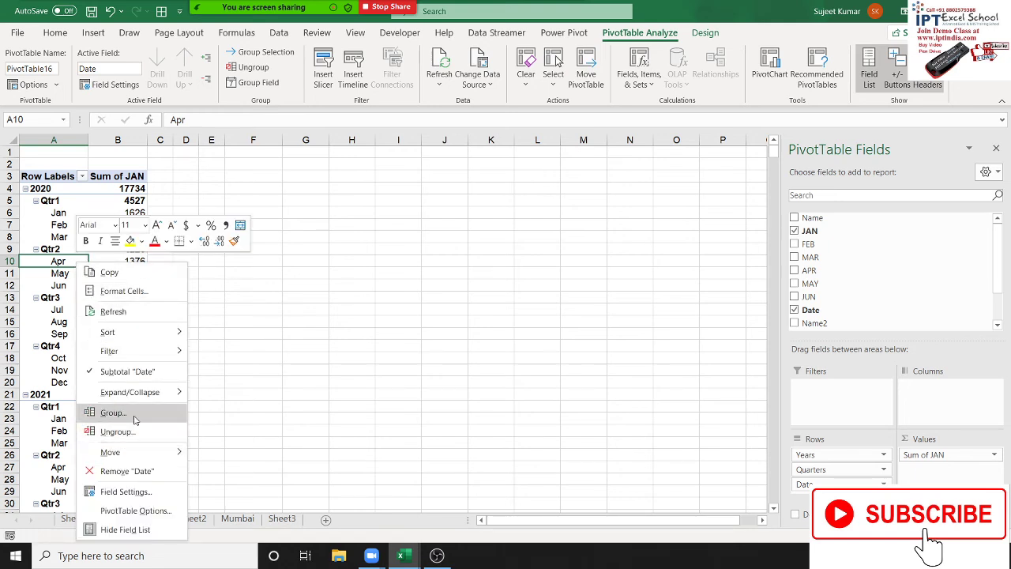
left_click(135, 420)
left_click(77, 448)
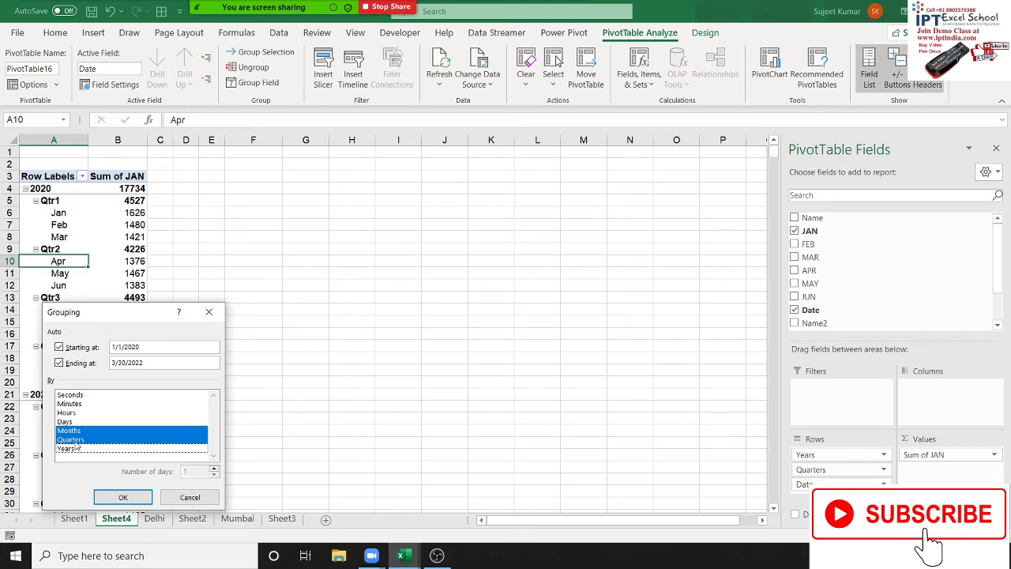
left_click(76, 439)
left_click(79, 430)
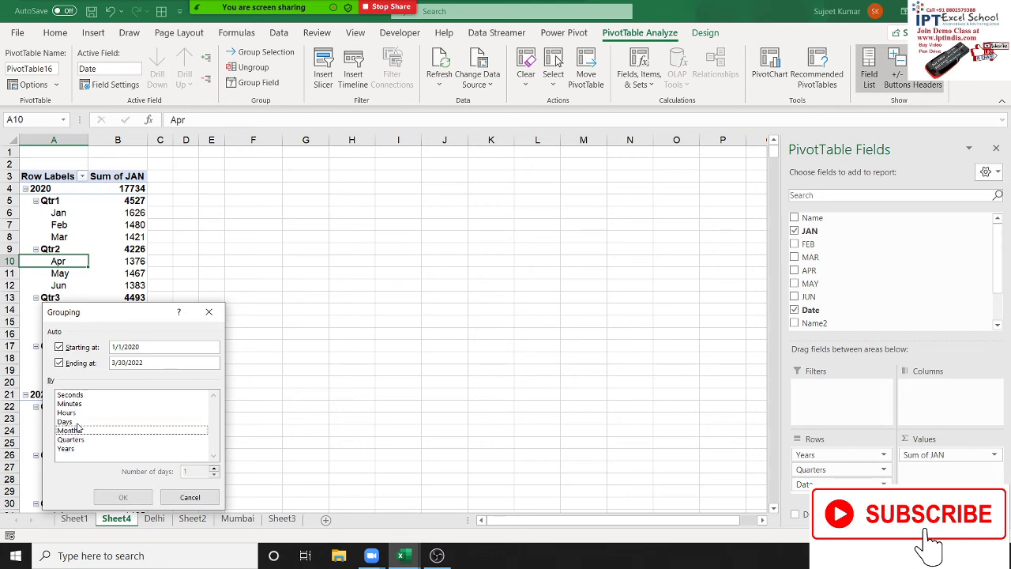
left_click(77, 422)
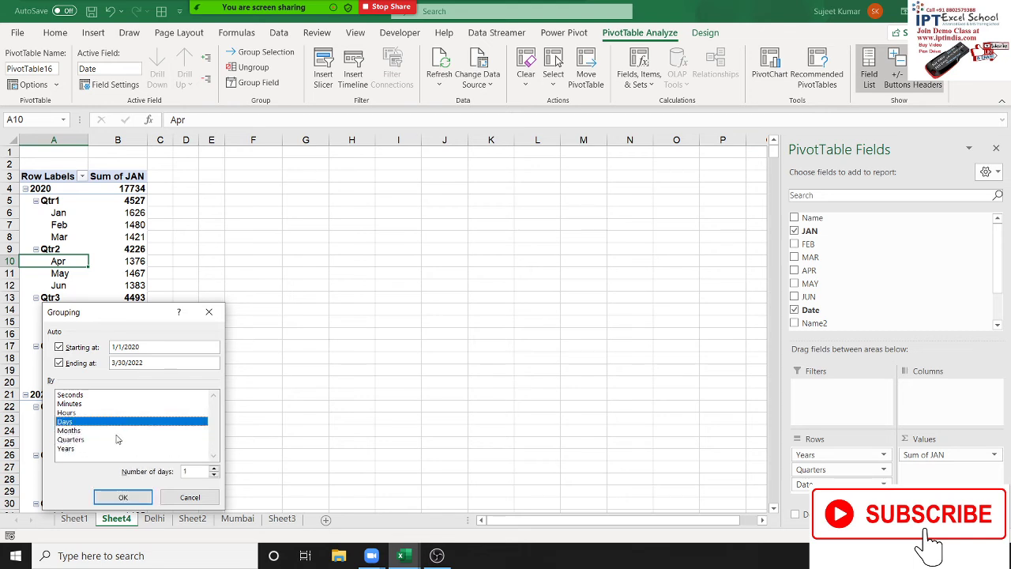
left_click(205, 472)
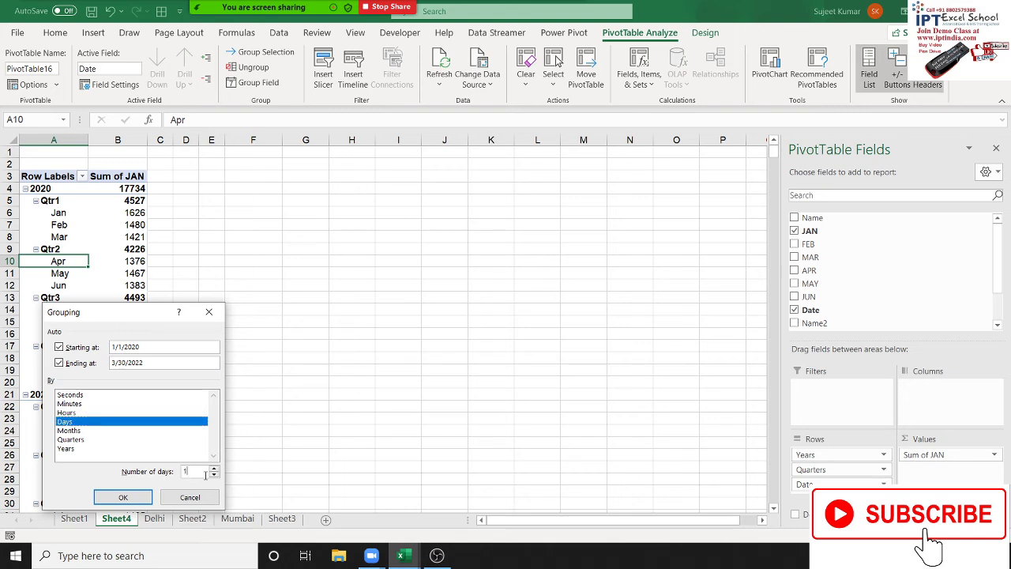
type("5")
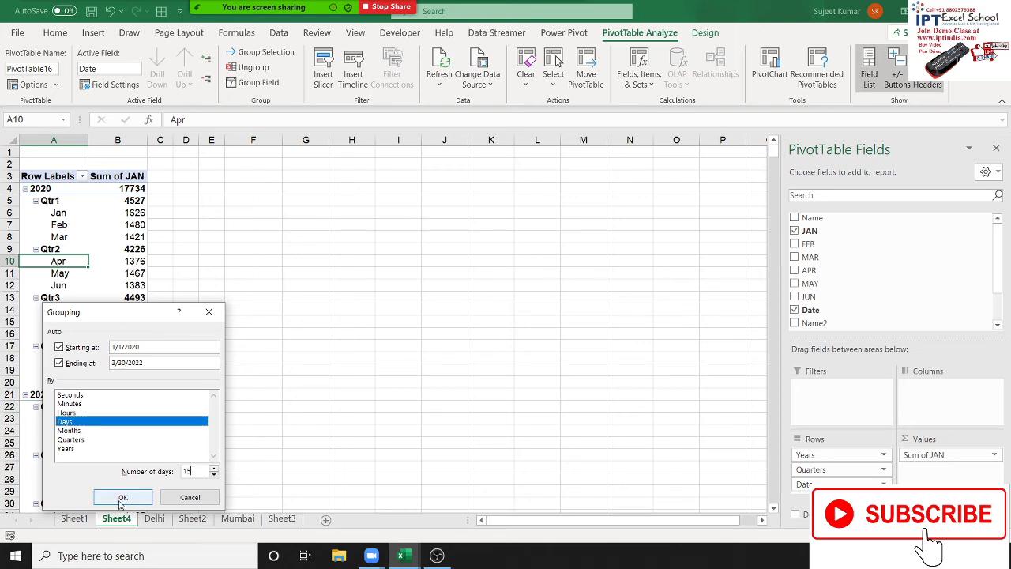
left_click(122, 499)
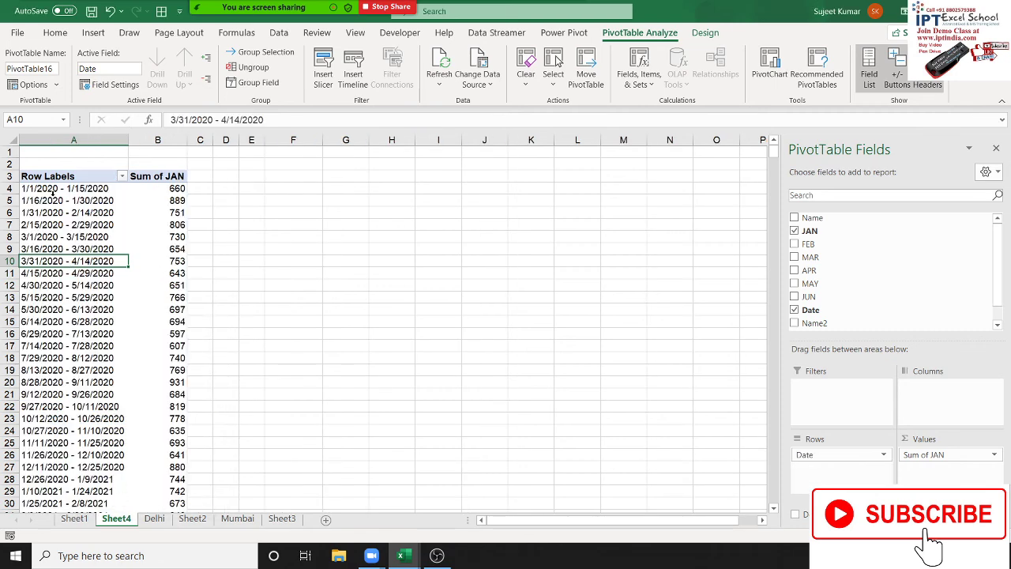
- Highlight 15-day range labels and their JAN totals, such as 3/16/2020 - 3/30/2020
left_click(53, 189)
left_click(142, 213)
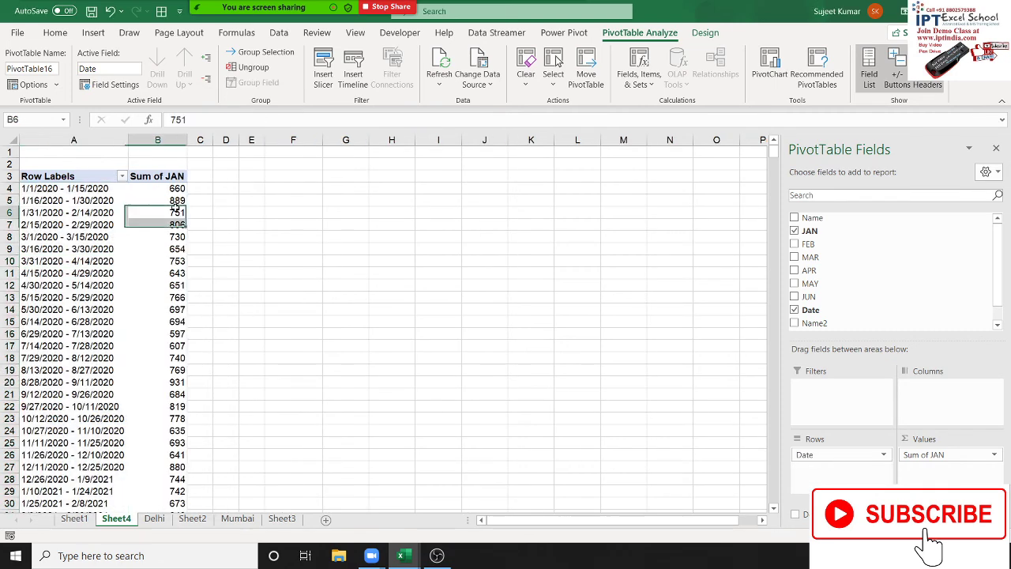
left_click(111, 212)
left_click_drag(170, 235, 96, 225)
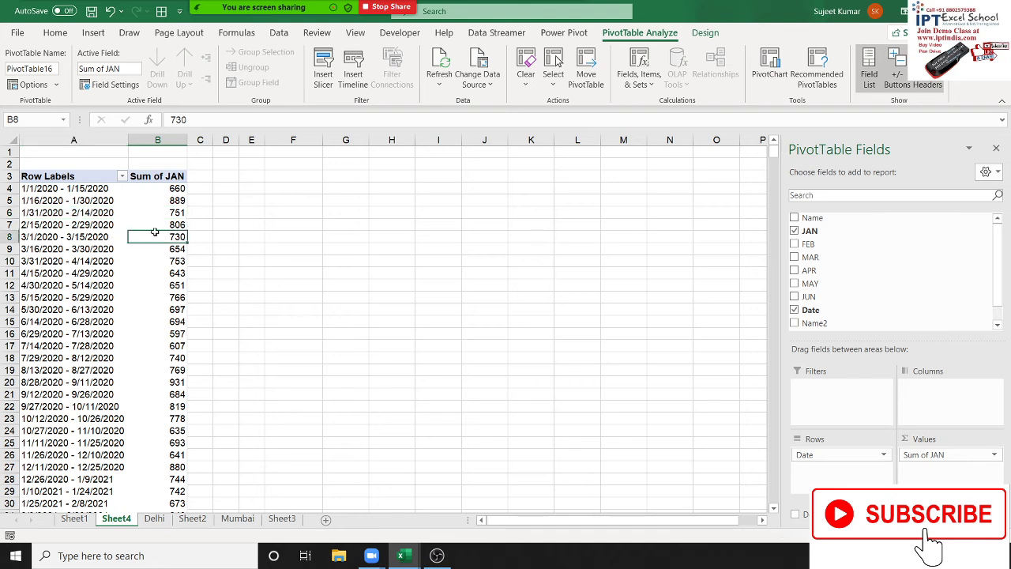
left_click_drag(163, 249, 63, 249)
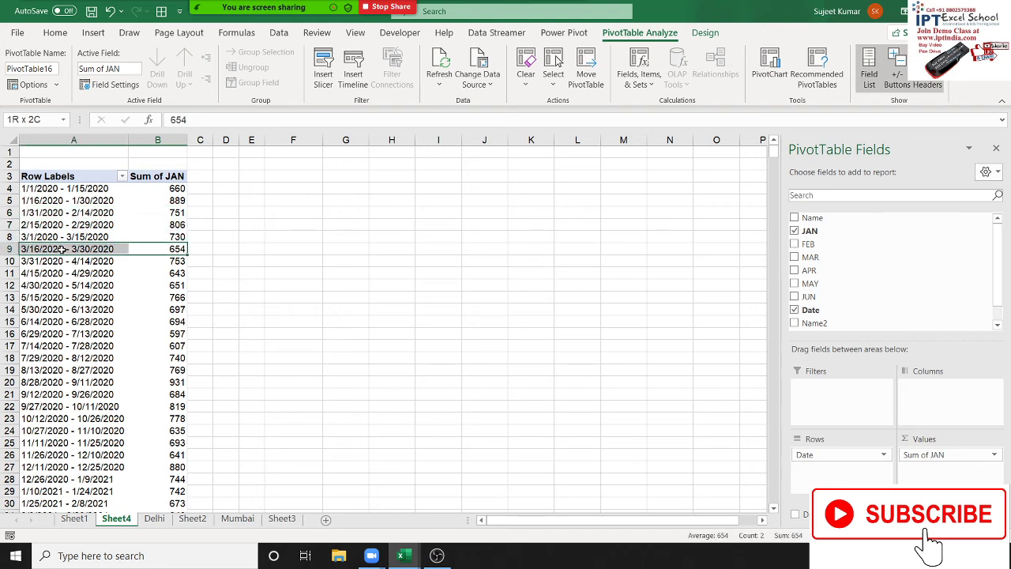
mouse_move(228, 6)
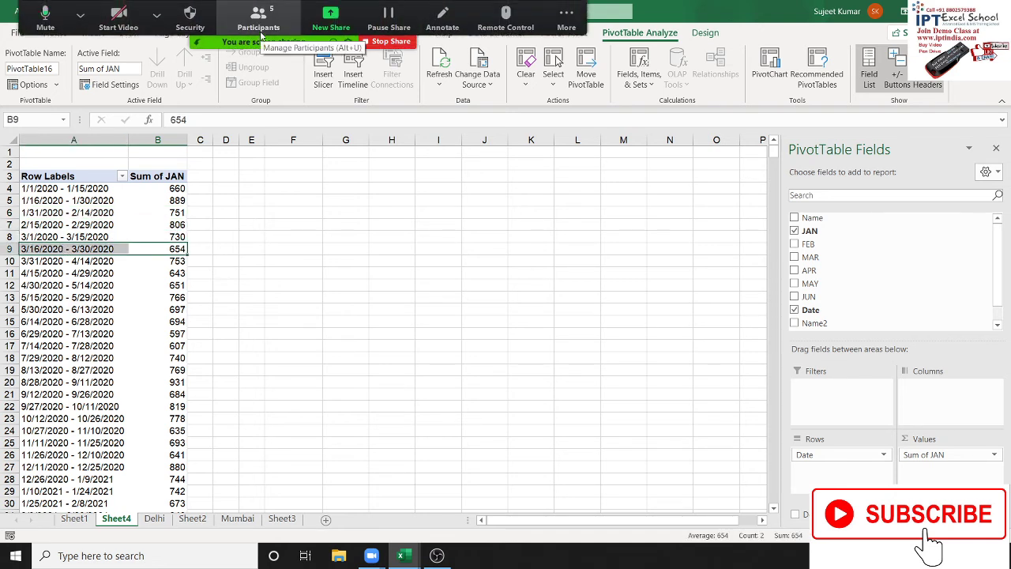
- On the Delhi sheet, jump to the last date in the Date column (row 820) and back
left_click(154, 519)
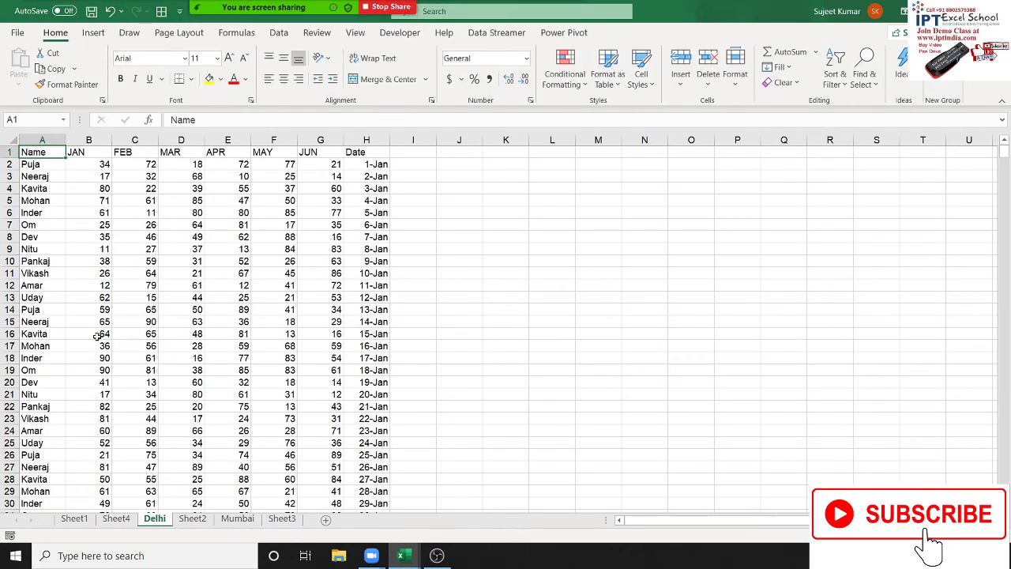
key("Down")
key("Right")
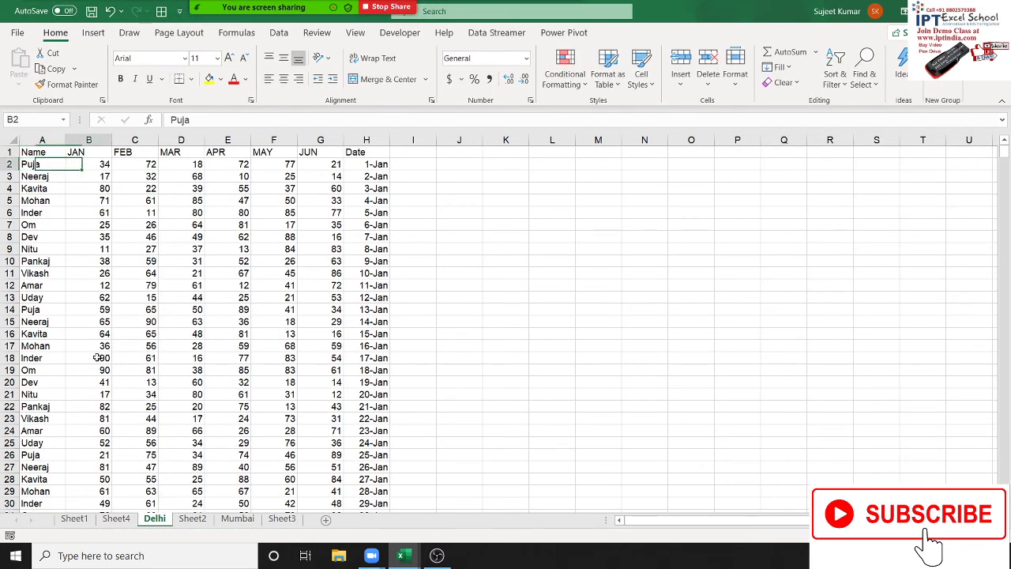
key("Right")
key("Right")
key("Right")
key("Right")
key("Right")
key("ctrl+Down")
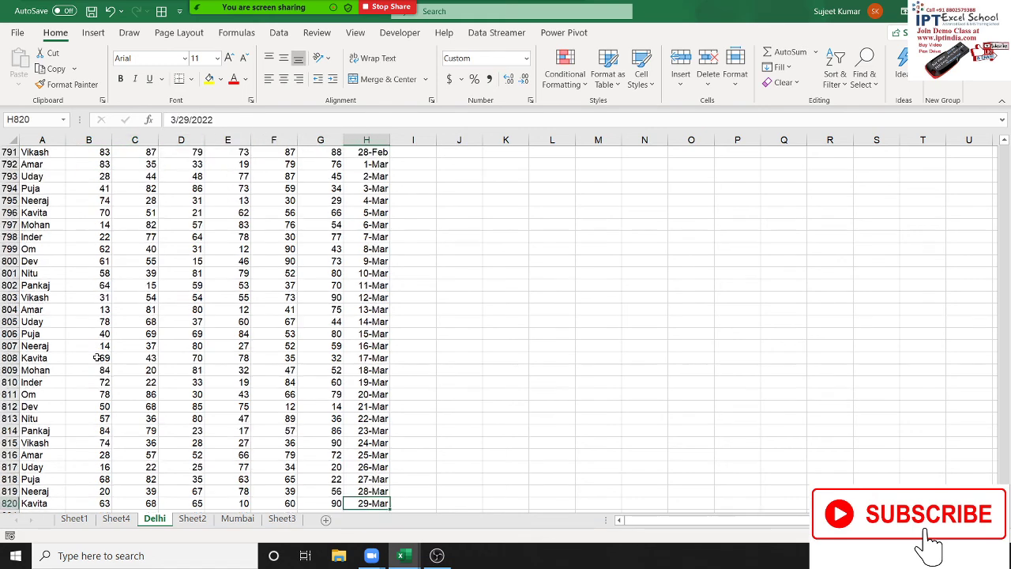
key("ctrl+Up")
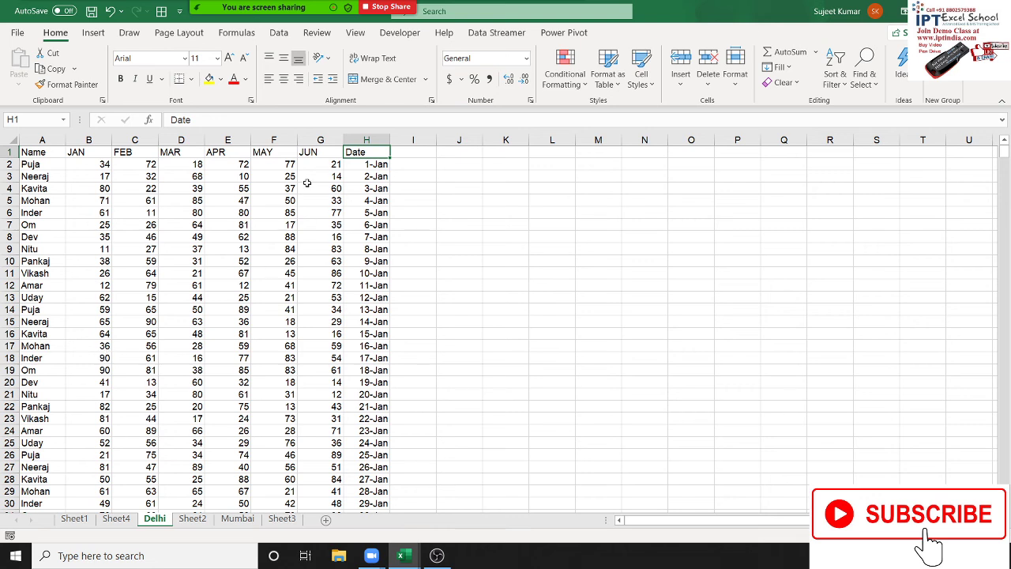
left_click_drag(94, 165, 350, 296)
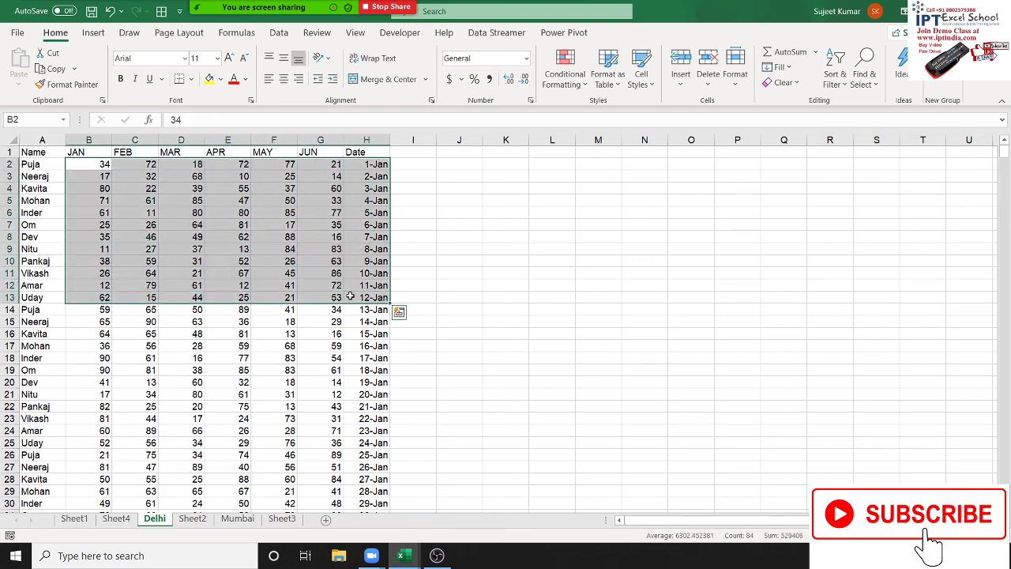
left_click(209, 226)
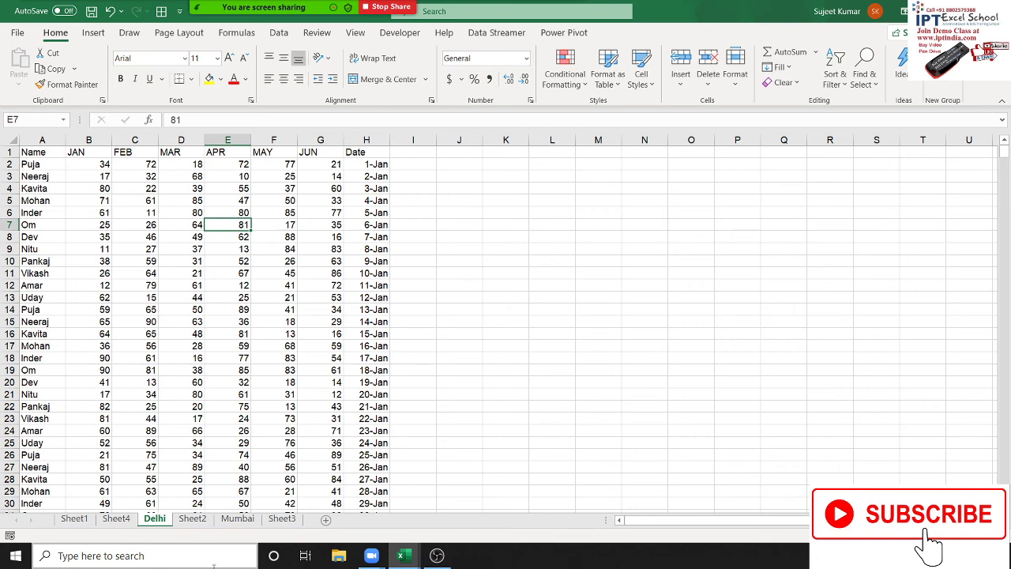
left_click(360, 226)
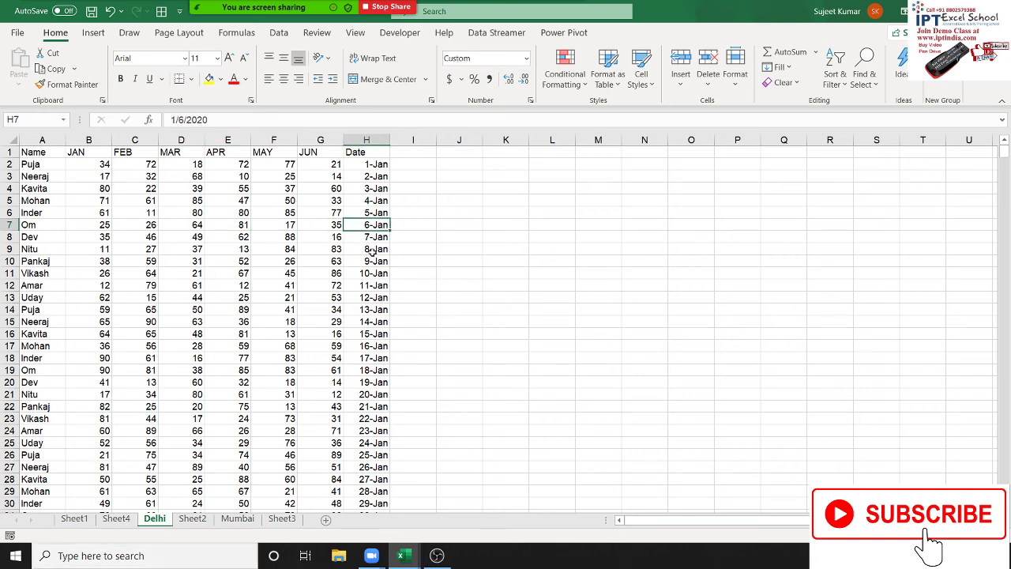
left_click(377, 308)
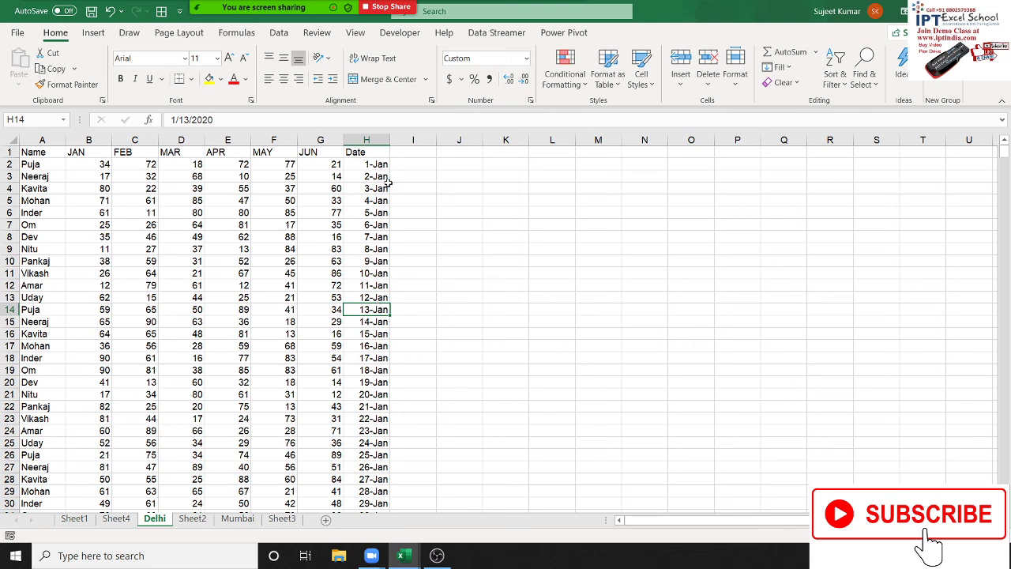
left_click(367, 140)
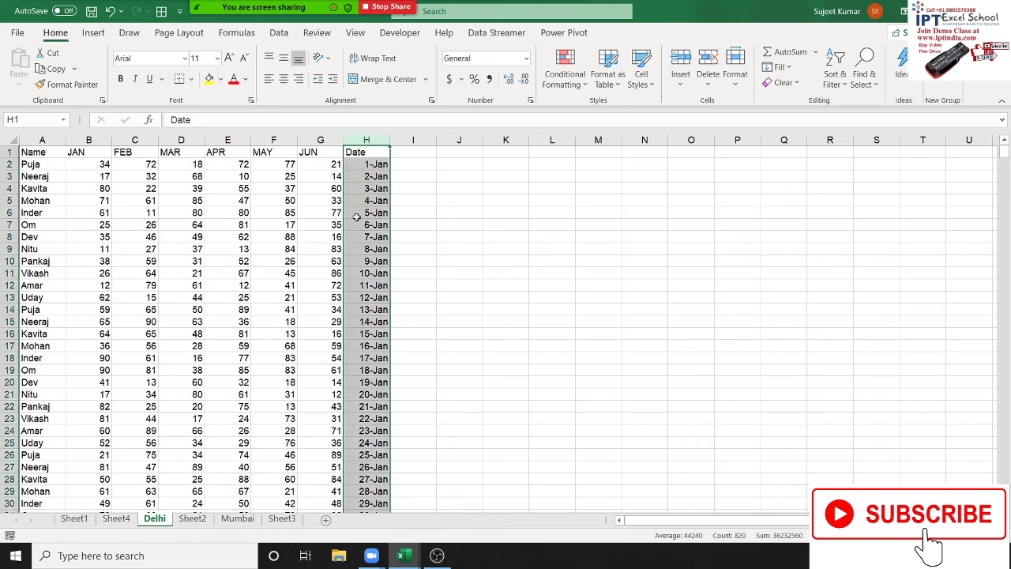
left_click(364, 297)
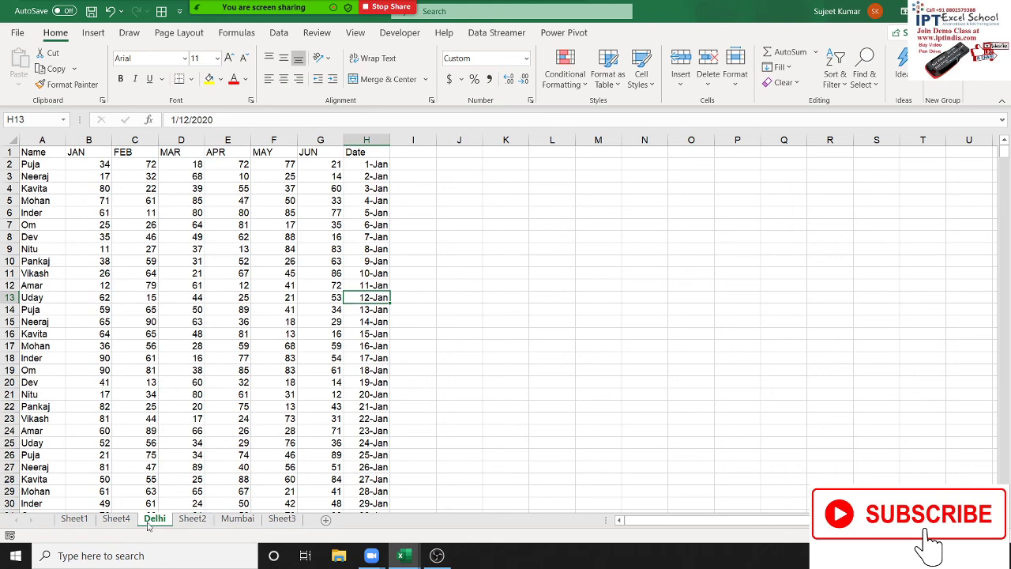
- On Sheet4, ungroup the 15-day ranges so each date has its own row (1-Jan: 34)
left_click(116, 518)
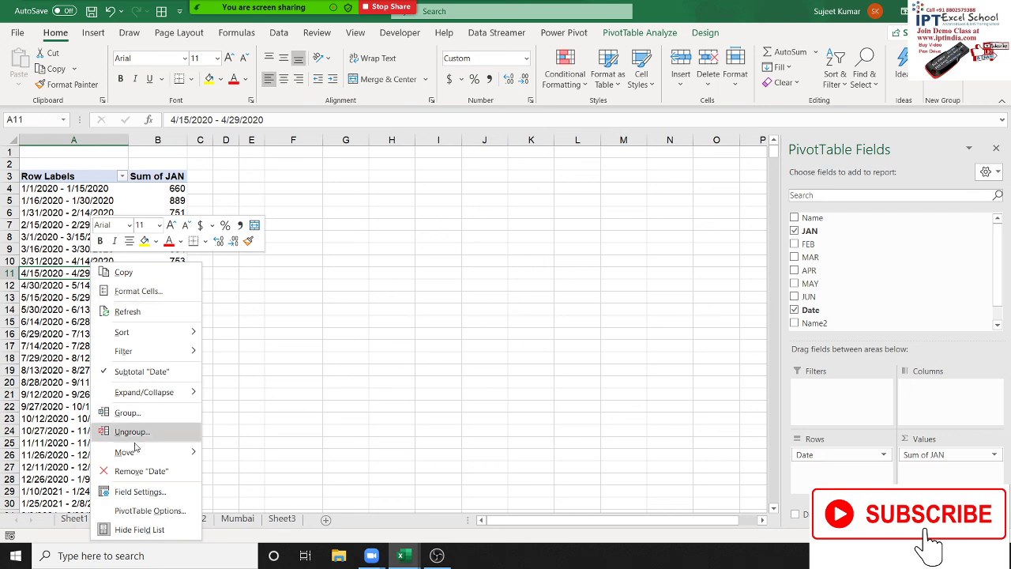
left_click(140, 433)
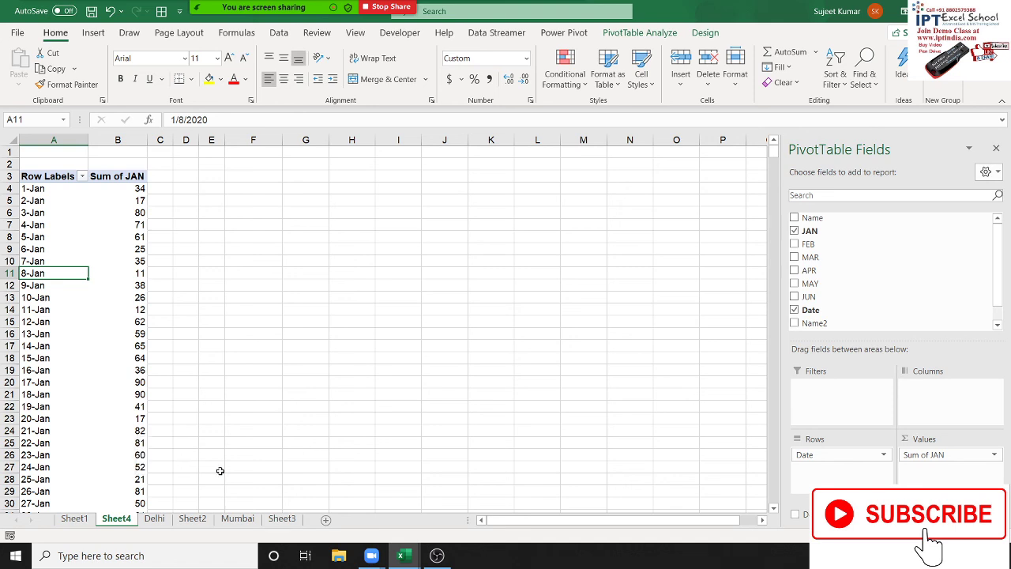
scroll(244, 453, "down", 3)
scroll(253, 470, "up", 3)
- On the Delhi sheet, highlight the JAN–JUN columns and headers, then open Zoom's End meeting prompt
left_click(165, 524)
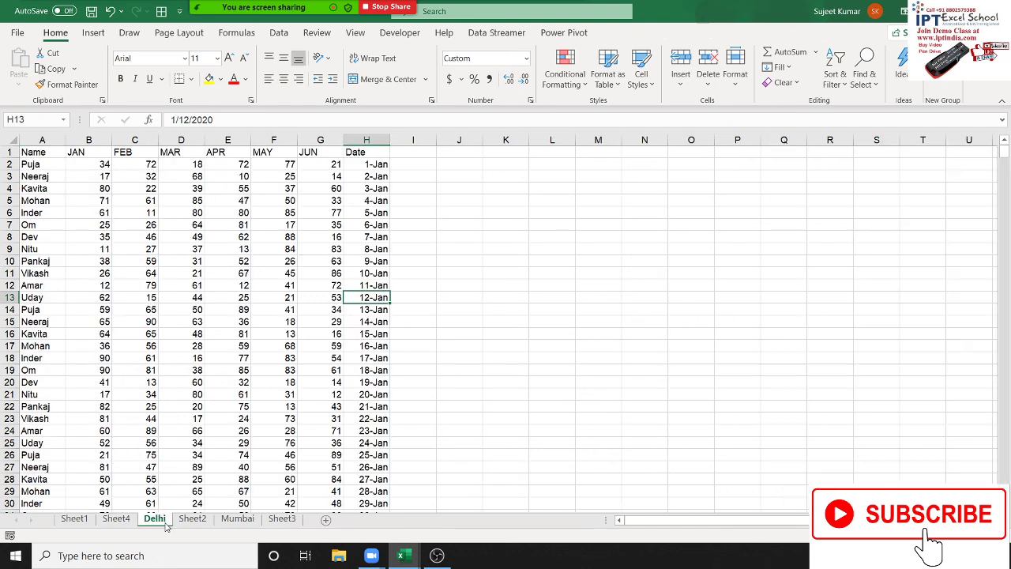
left_click(79, 141)
left_click_drag(79, 142, 320, 140)
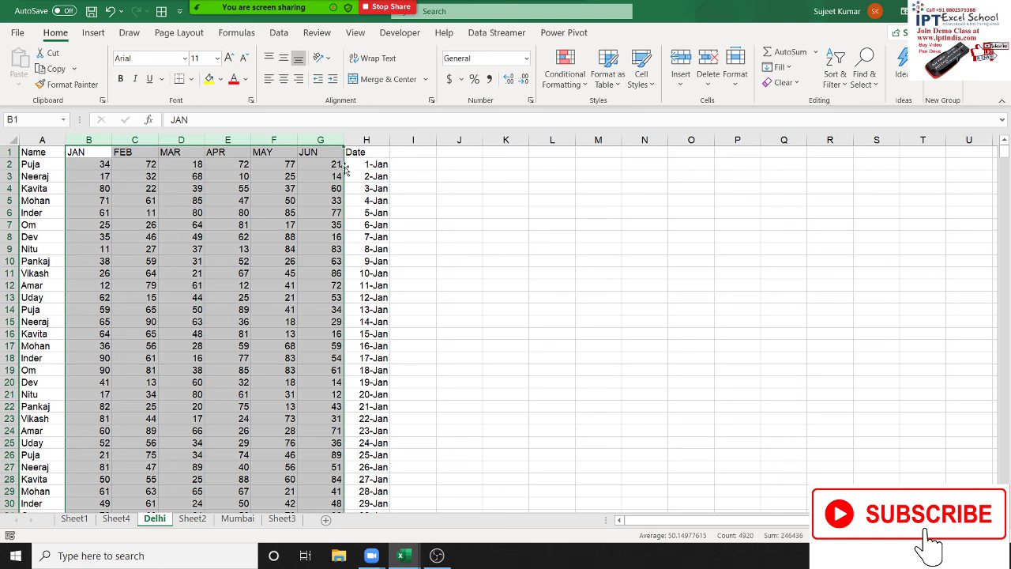
left_click(303, 163)
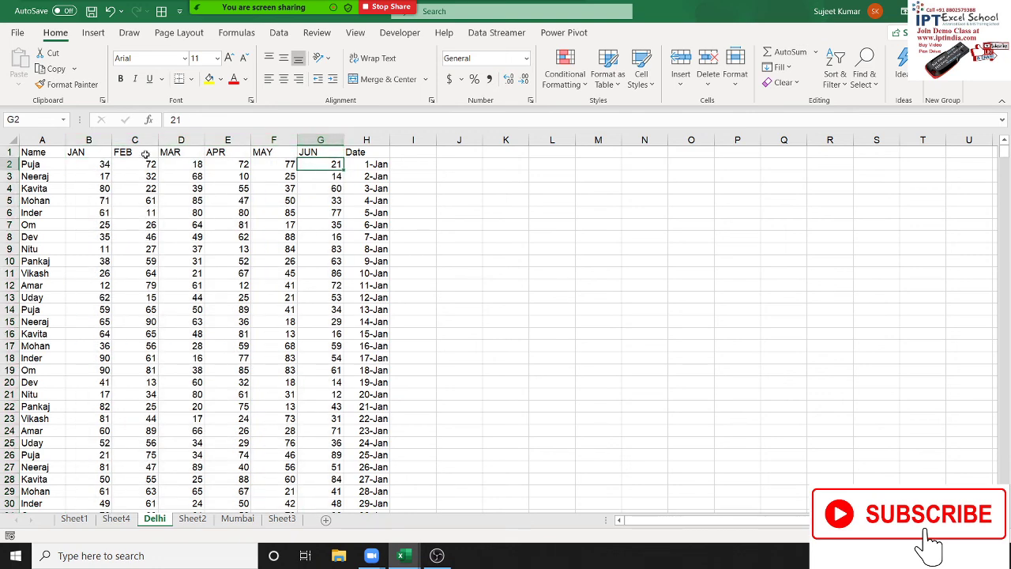
left_click(82, 151)
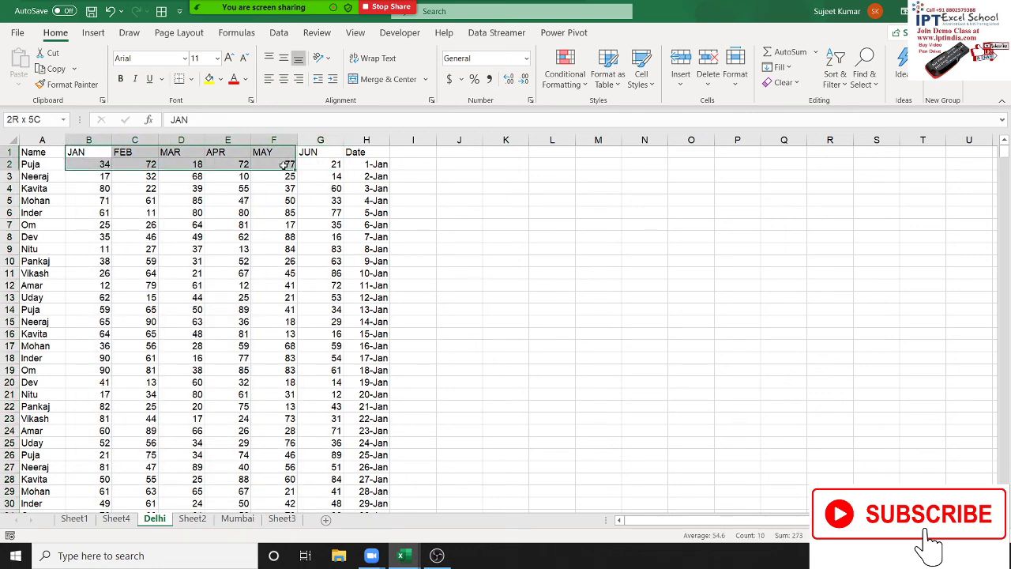
left_click_drag(83, 150, 304, 153)
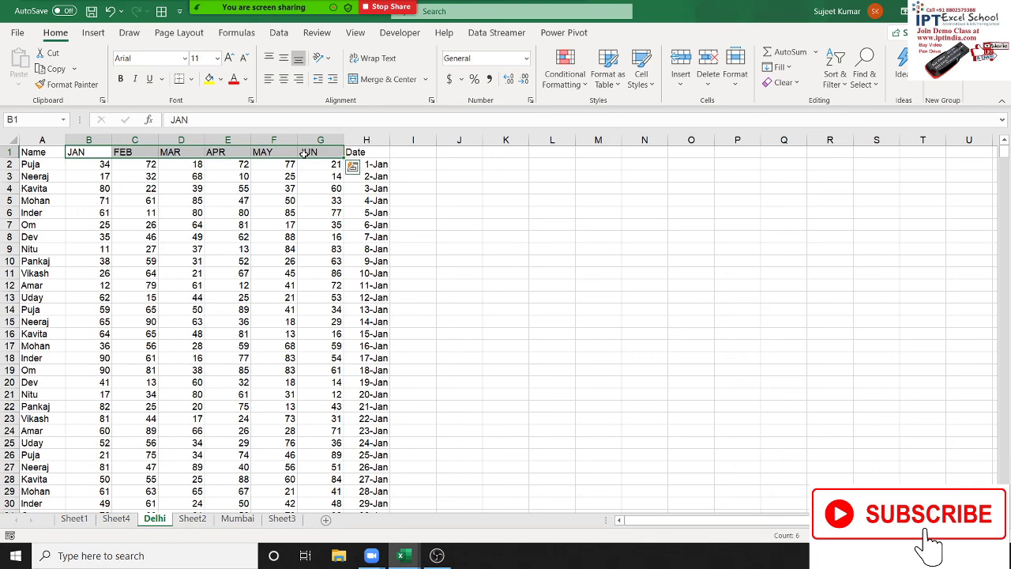
left_click(567, 11)
left_click(602, 190)
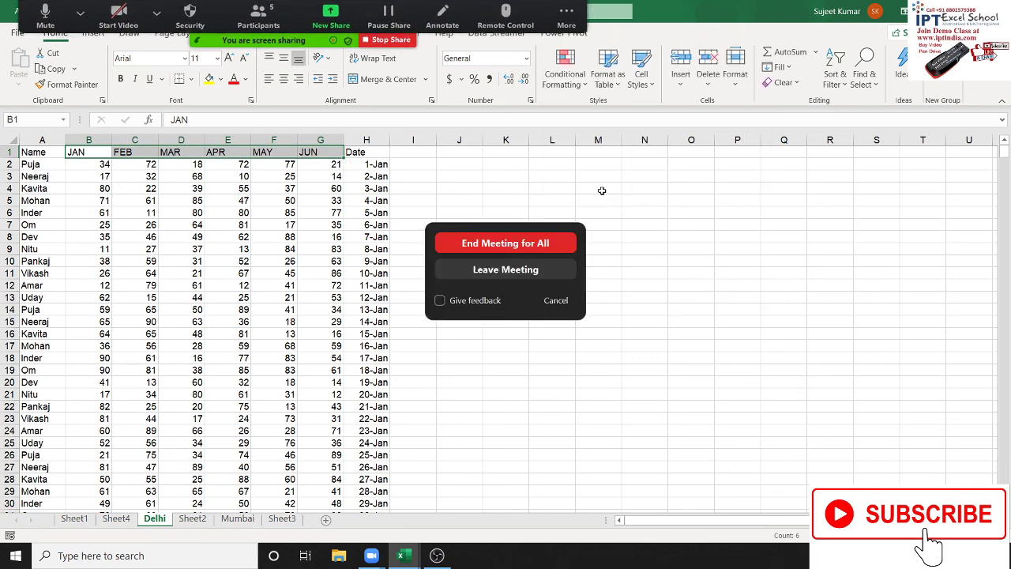